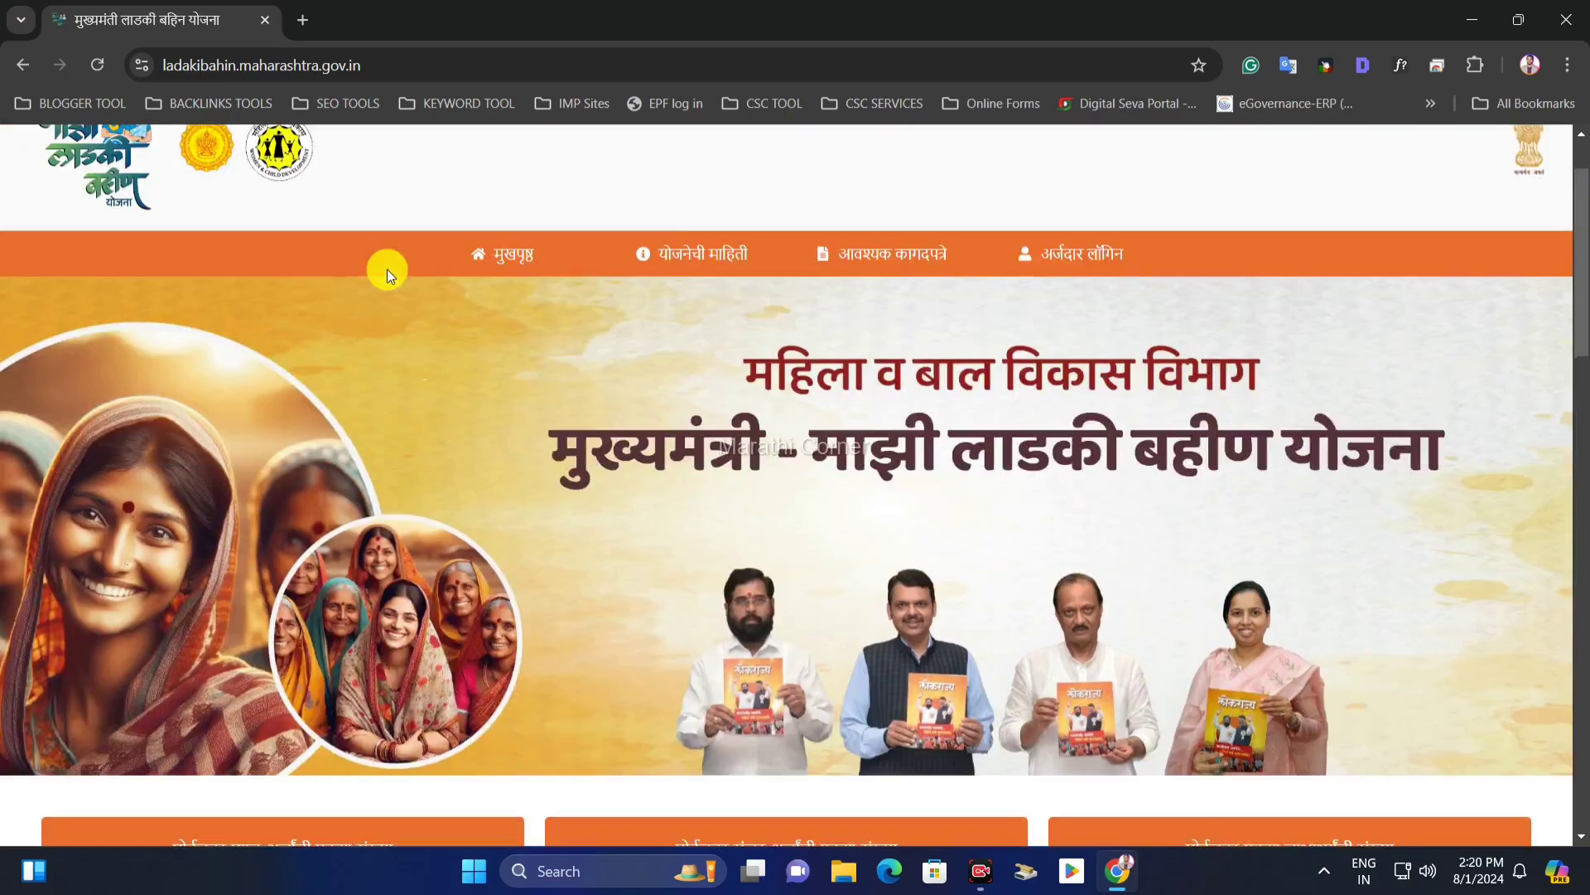
# - Scroll through the portal home page, then go to the अर्जदार लॉगिन sign-in page
pyautogui.scroll(-9, 390, 268)
pyautogui.scroll(-2, 742, 316)
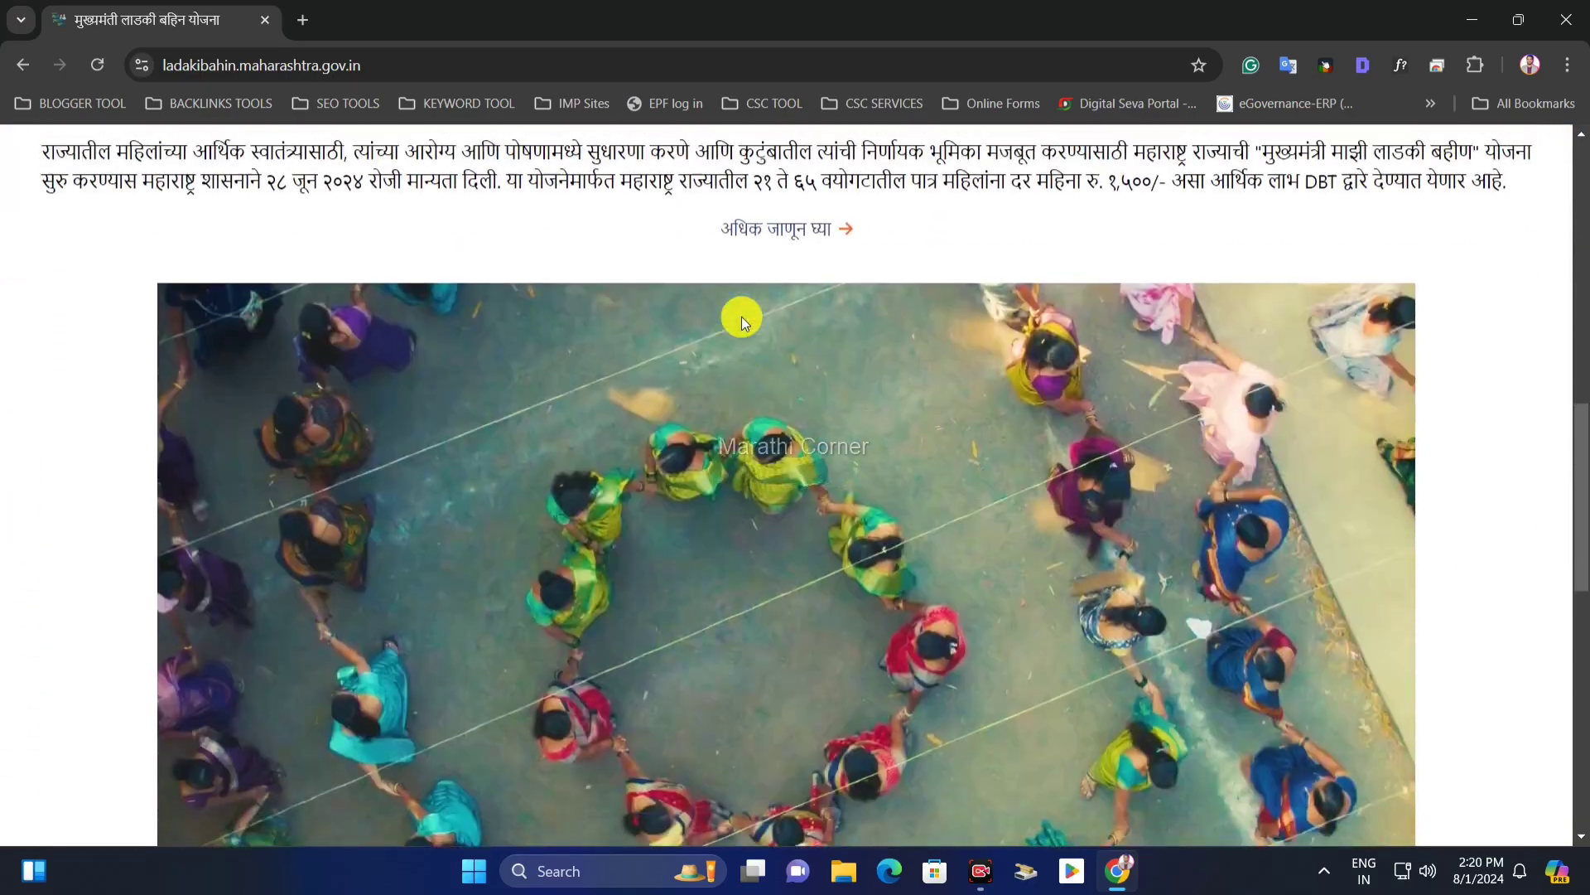
pyautogui.scroll(10, 742, 317)
pyautogui.scroll(-1, 513, 270)
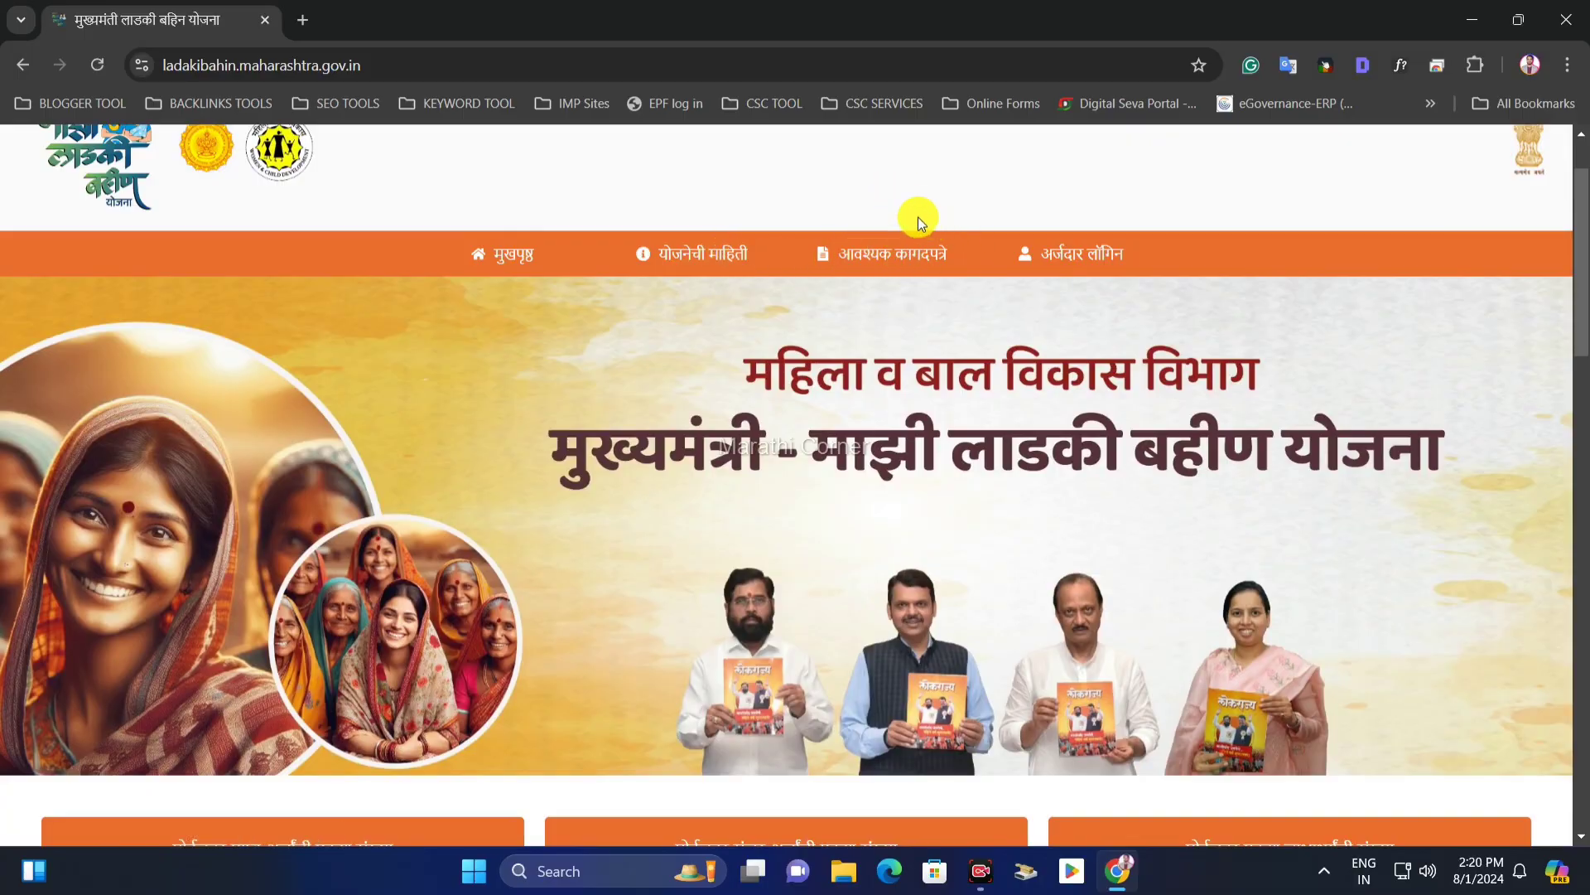
pyautogui.scroll(-1, 853, 258)
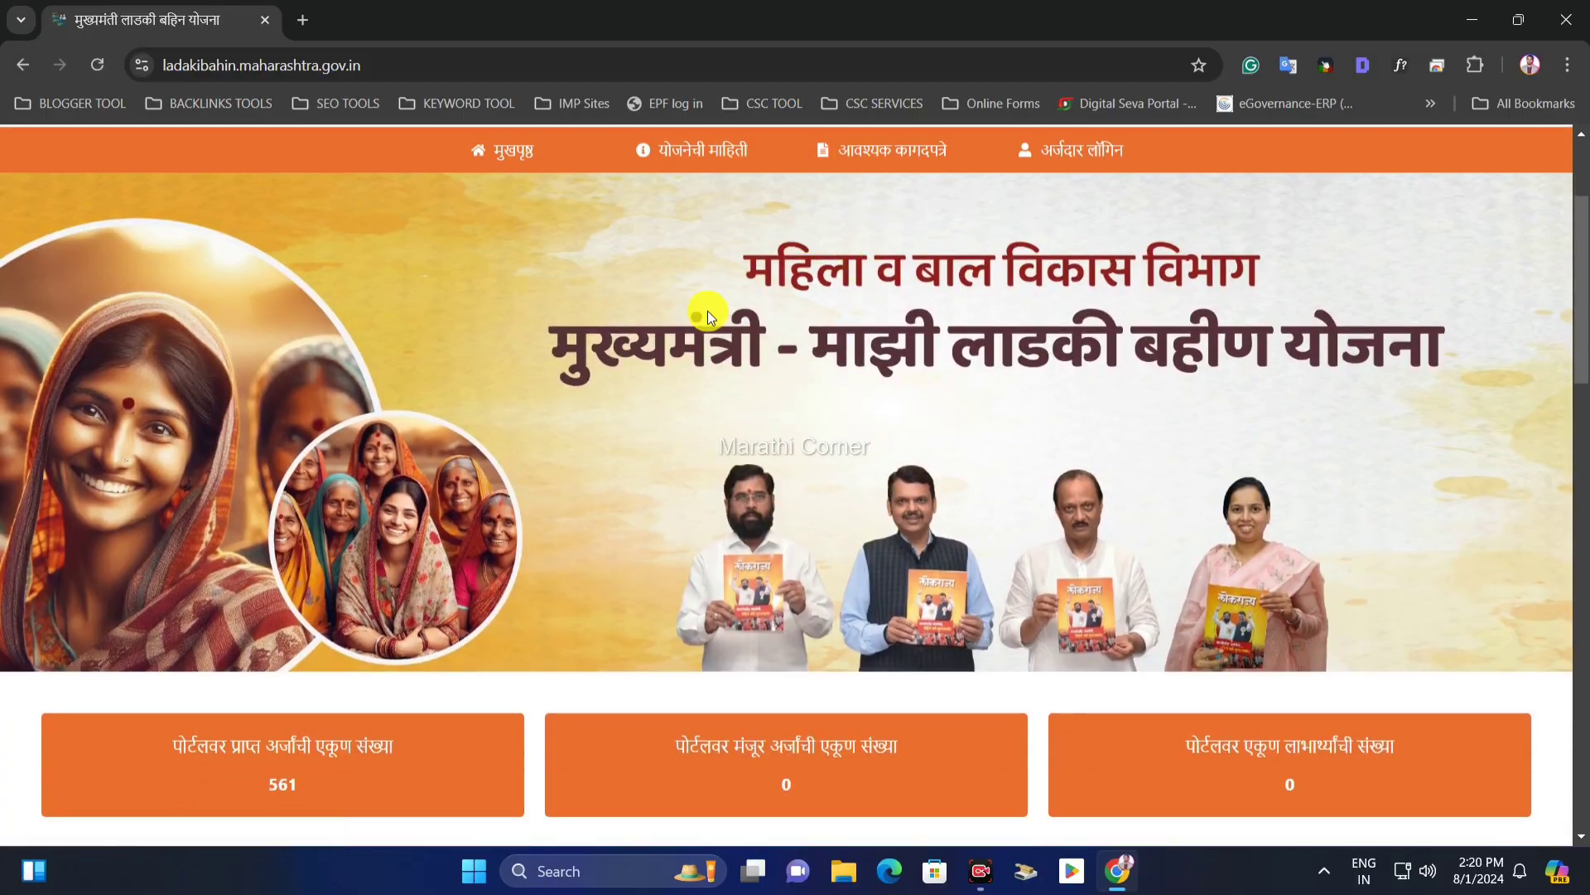
pyautogui.scroll(-1, 564, 451)
pyautogui.scroll(3, 1170, 611)
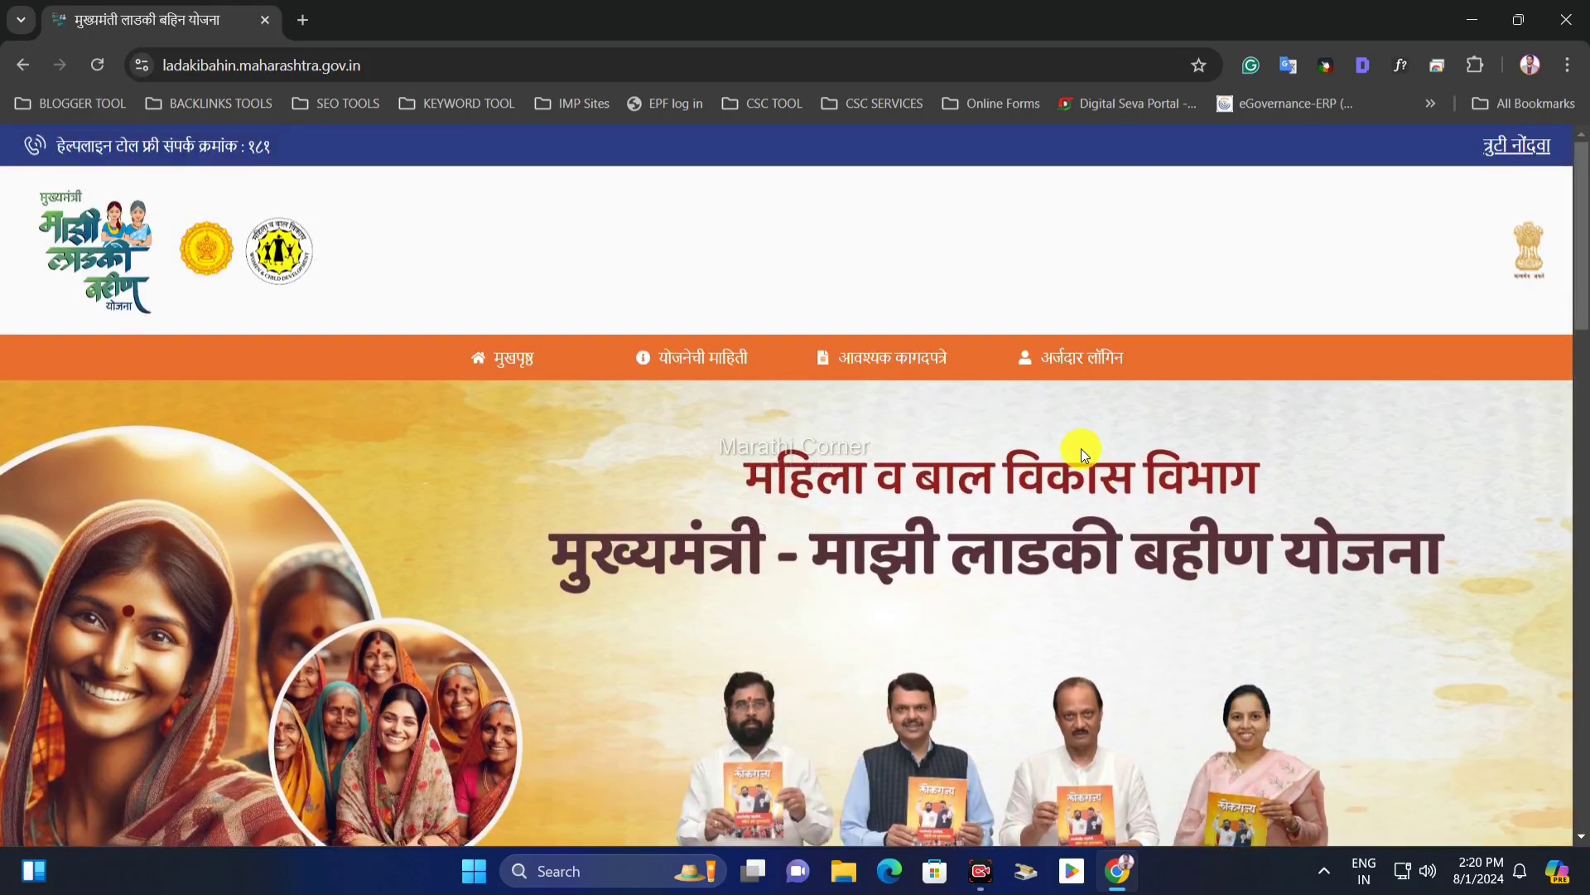
pyautogui.click(1090, 365)
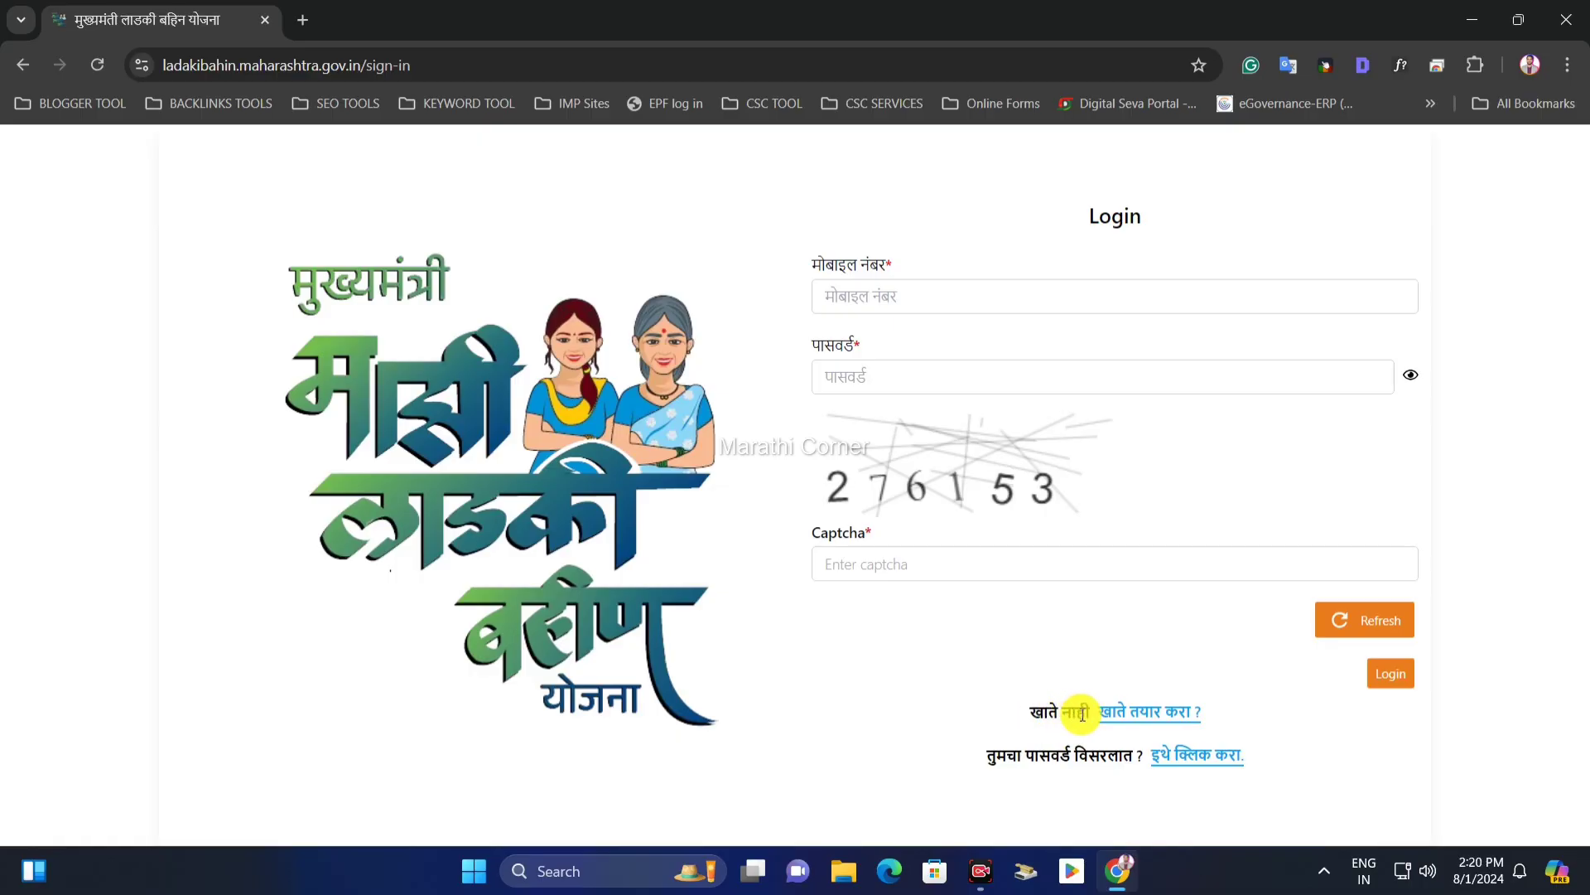
# - Open the 'खाते तयार करा ?' sign-up form and point out the Full Name 'In English' note
pyautogui.click(1152, 711)
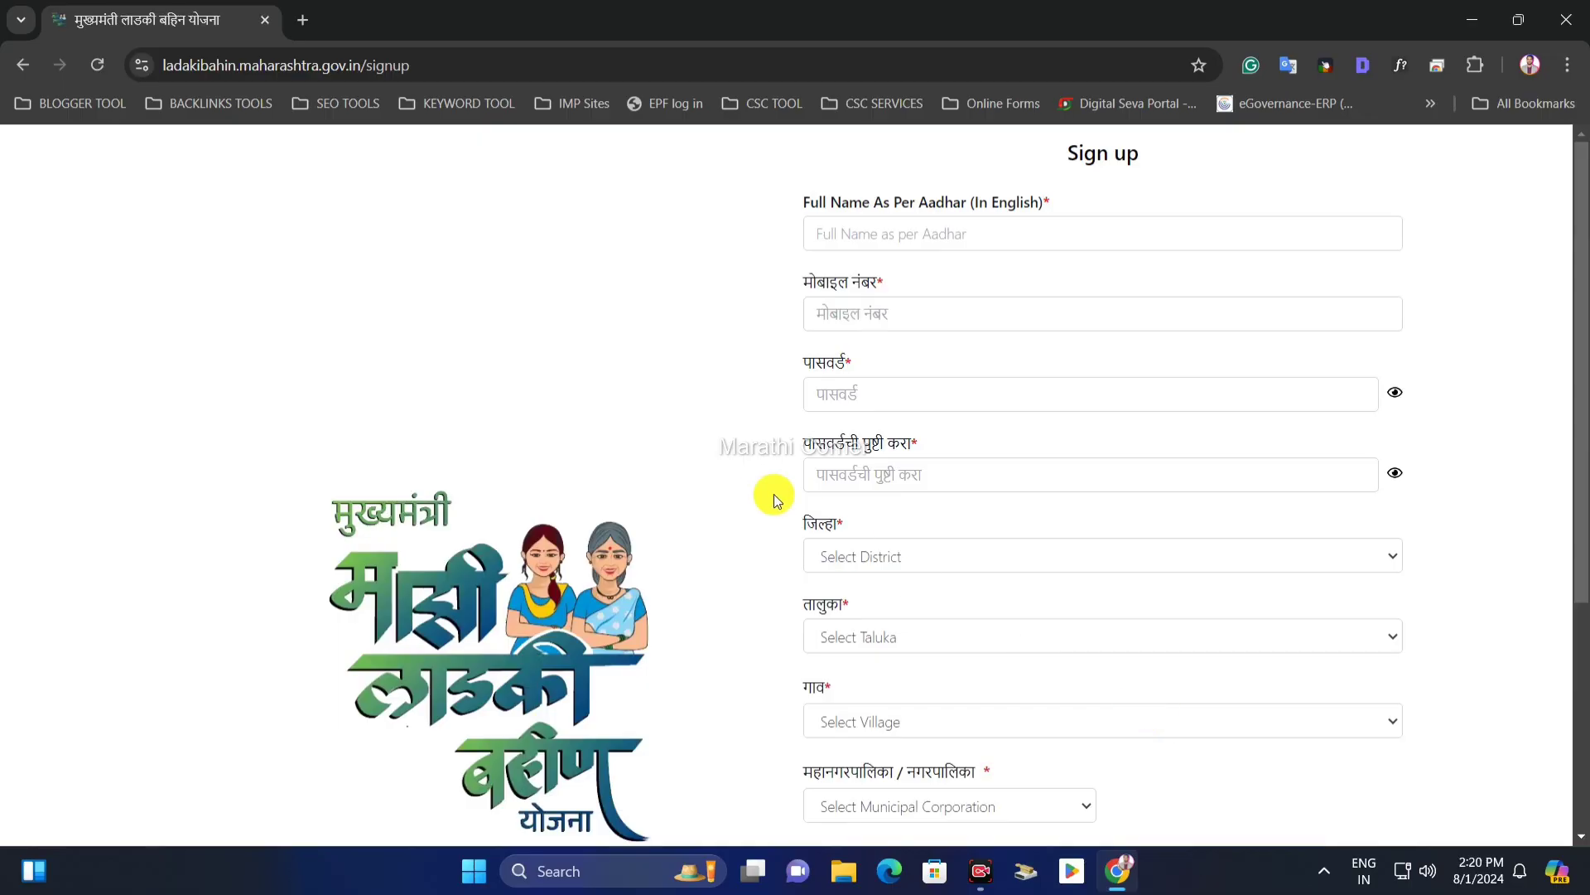
pyautogui.click(801, 212)
pyautogui.moveTo(801, 212); pyautogui.dragTo(1086, 199)
pyautogui.click(1030, 197)
pyautogui.moveTo(976, 206); pyautogui.dragTo(1045, 206)
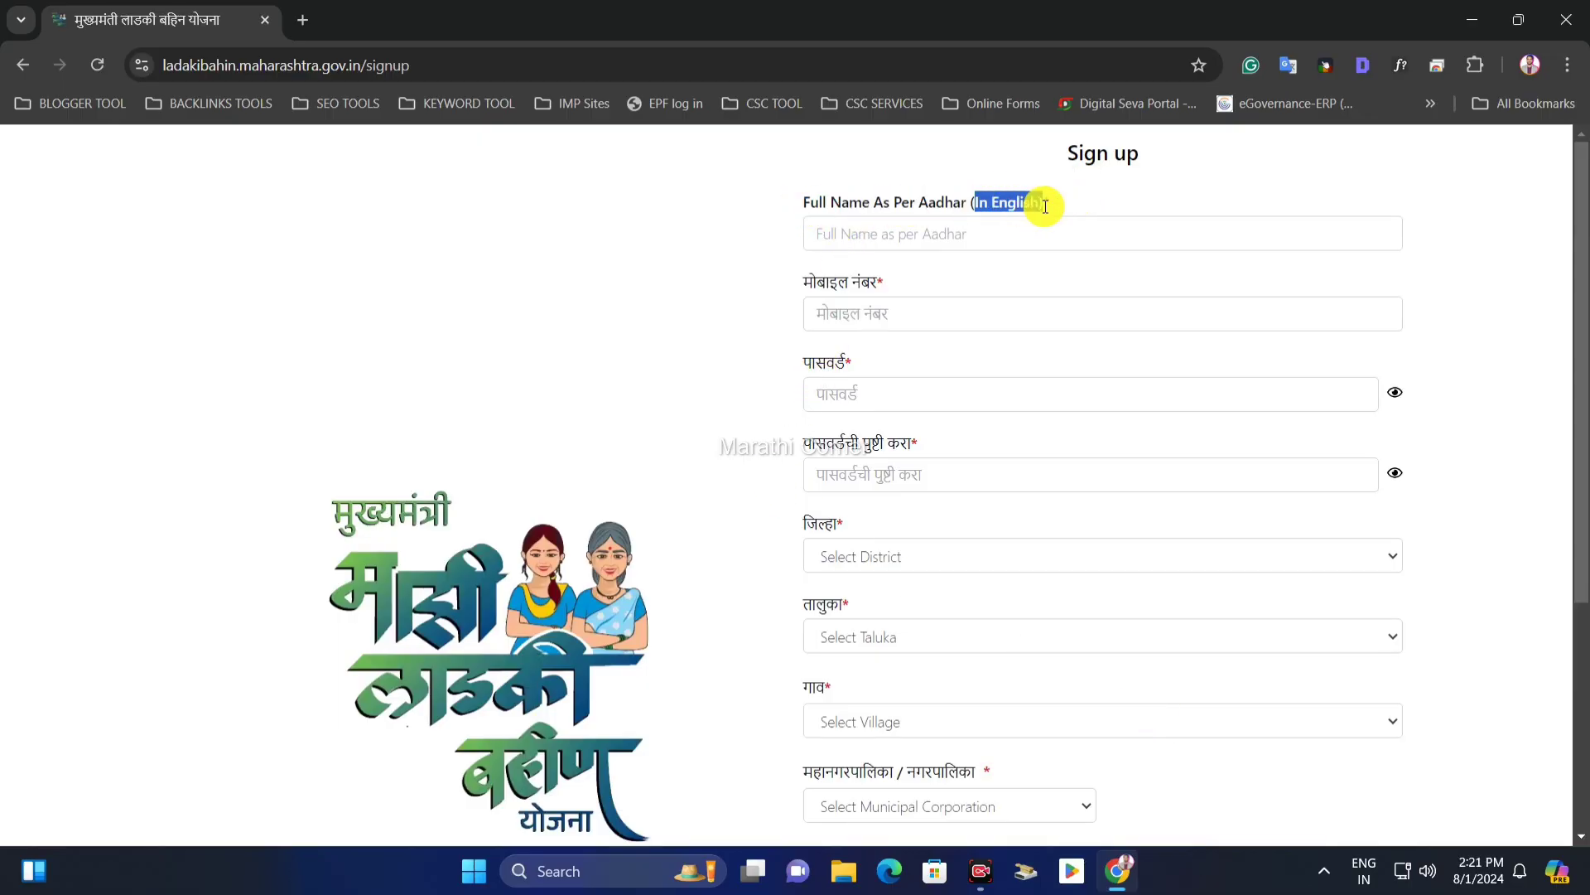
# - Visit the full name, mobile number and password fields, dismissing autofill suggestions
pyautogui.click(941, 235)
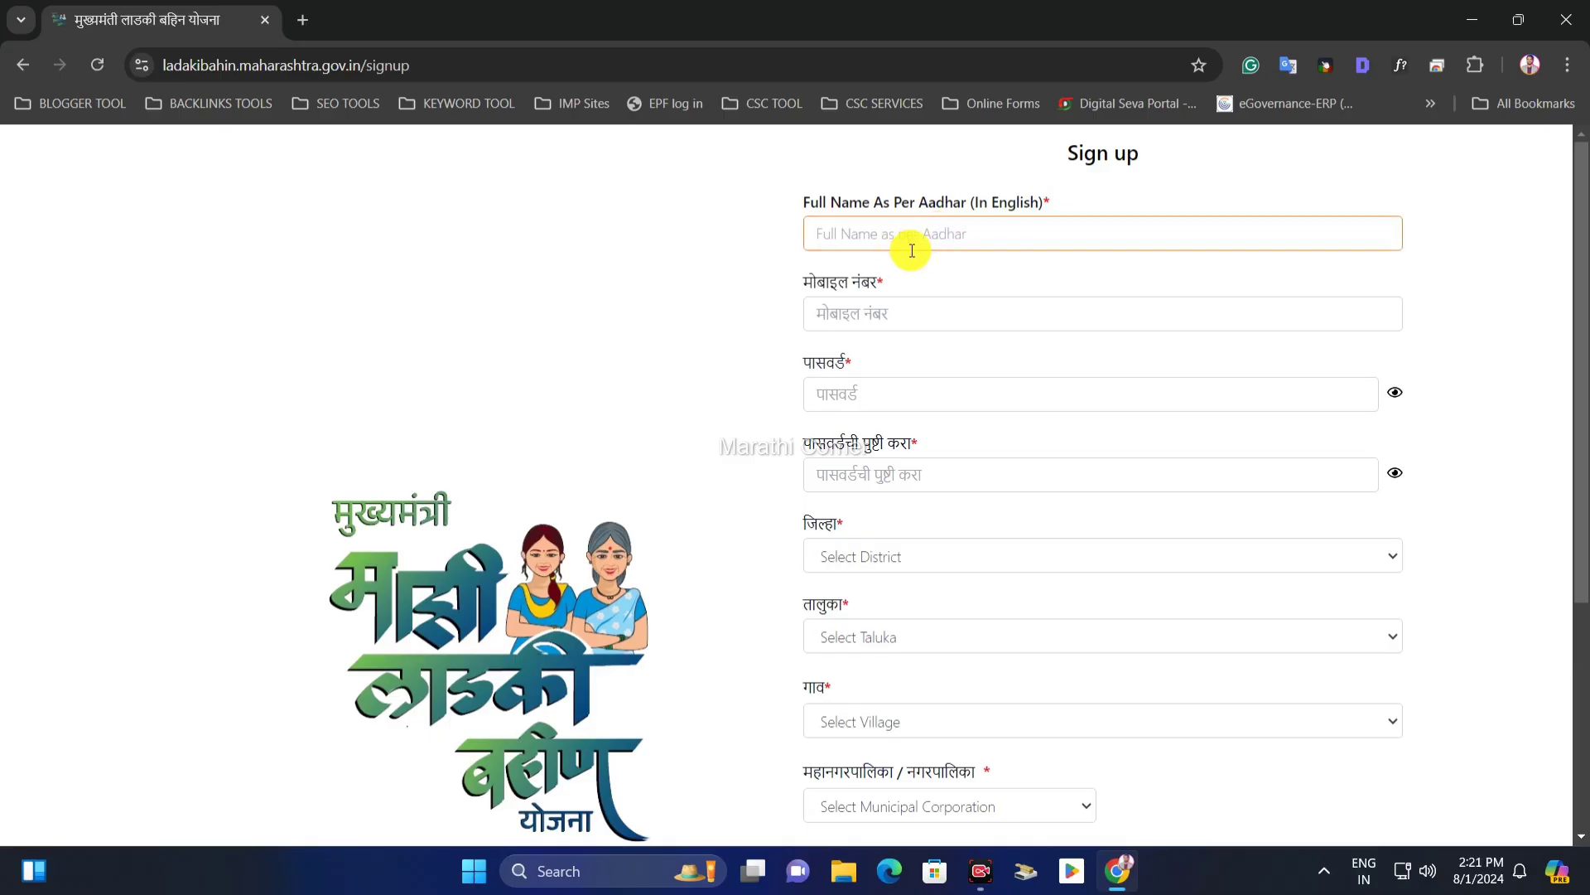
pyautogui.scroll(-1, 887, 239)
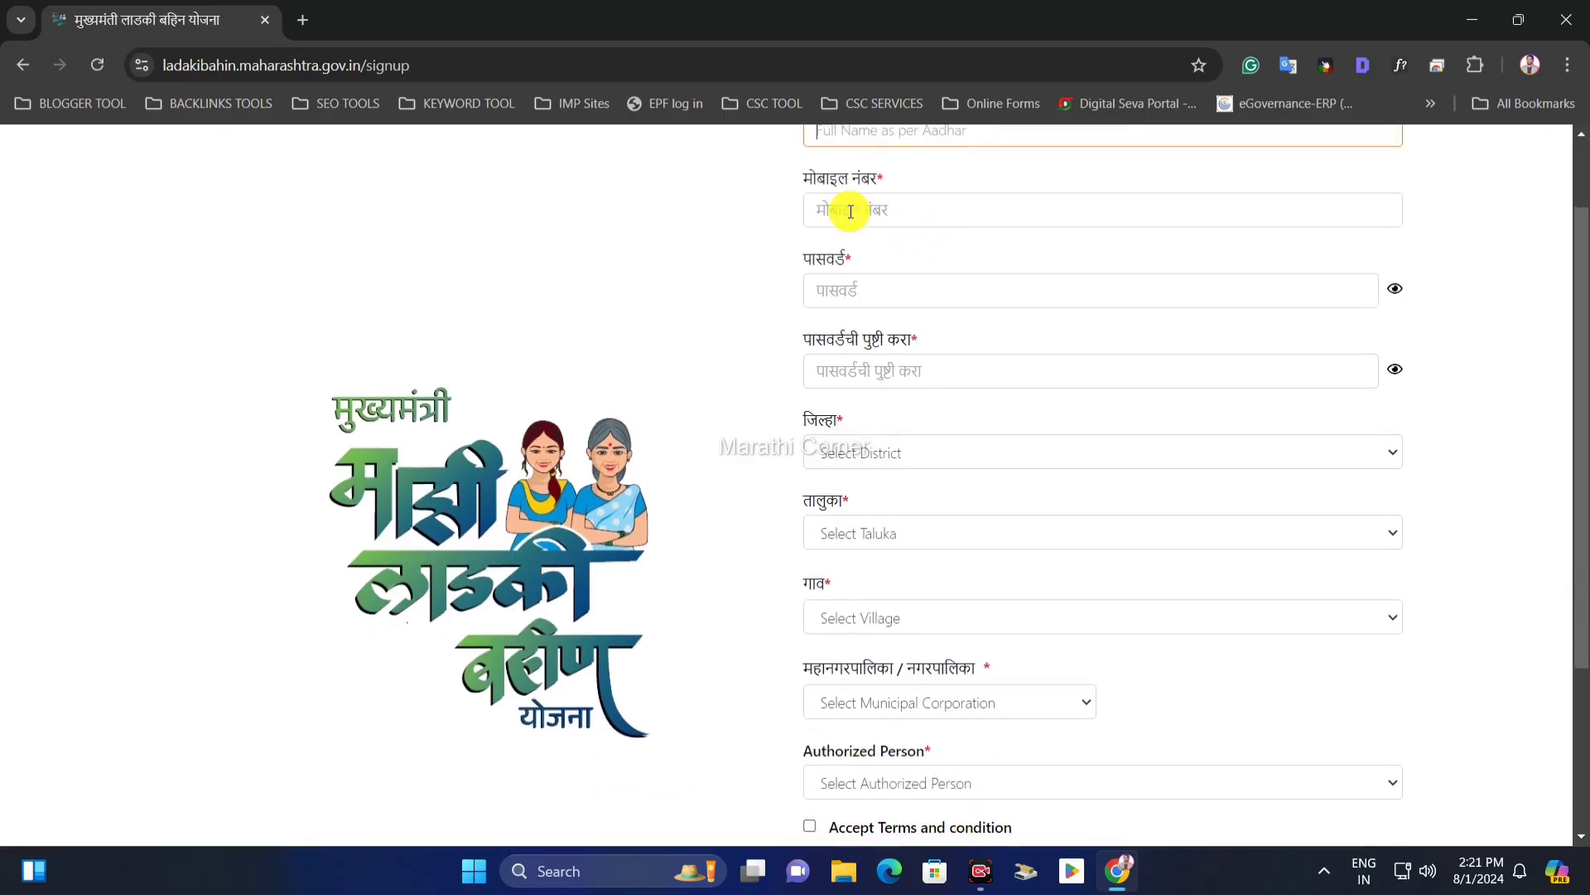
pyautogui.scroll(1, 849, 211)
pyautogui.click(853, 319)
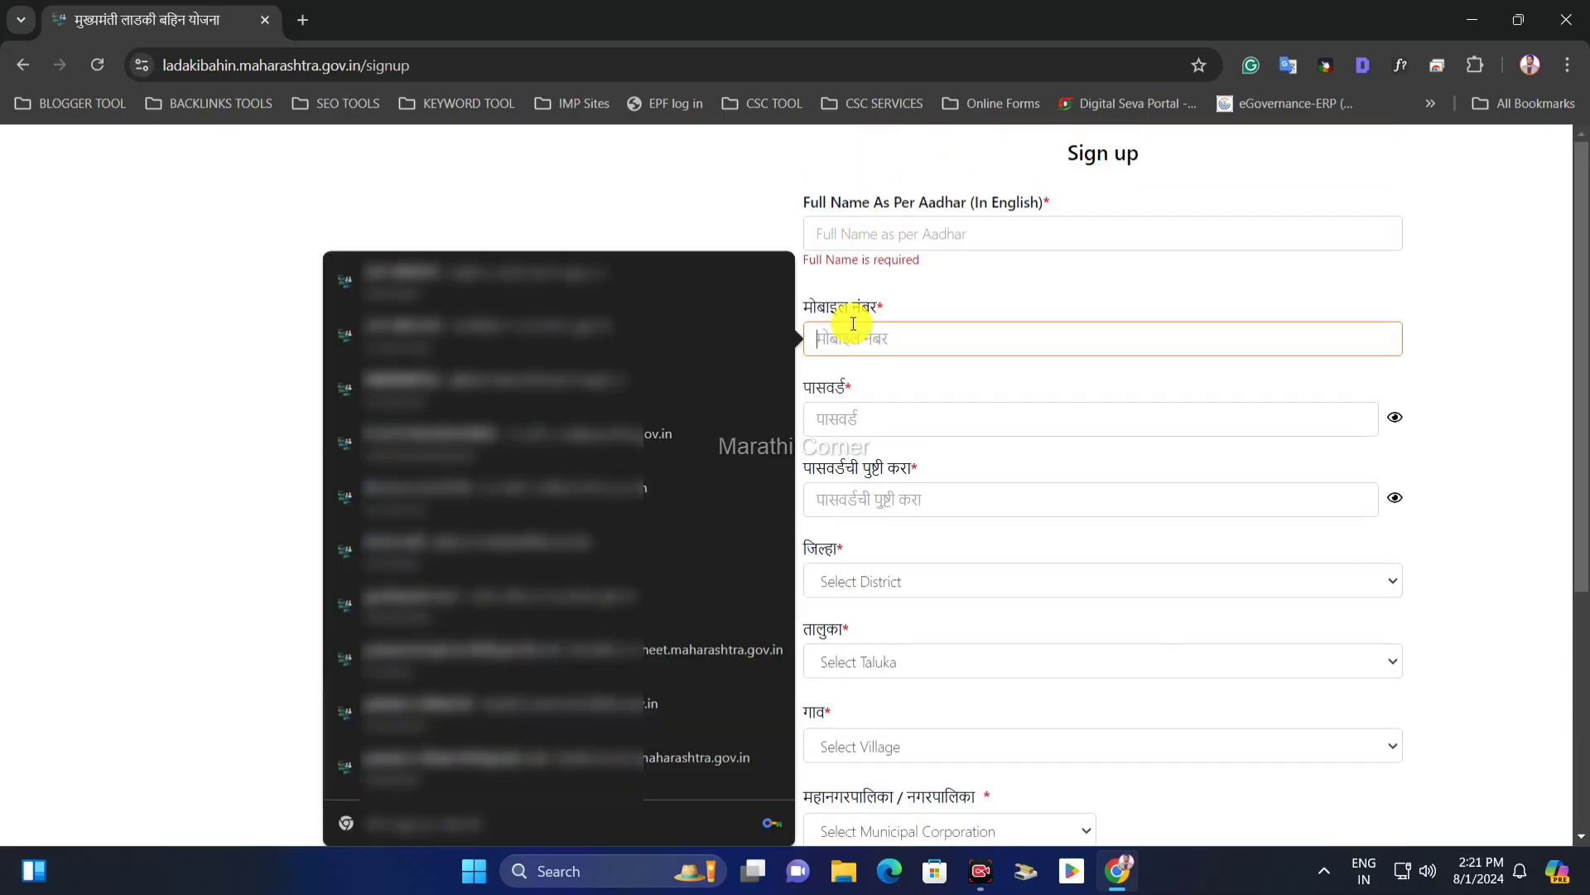
pyautogui.click(898, 291)
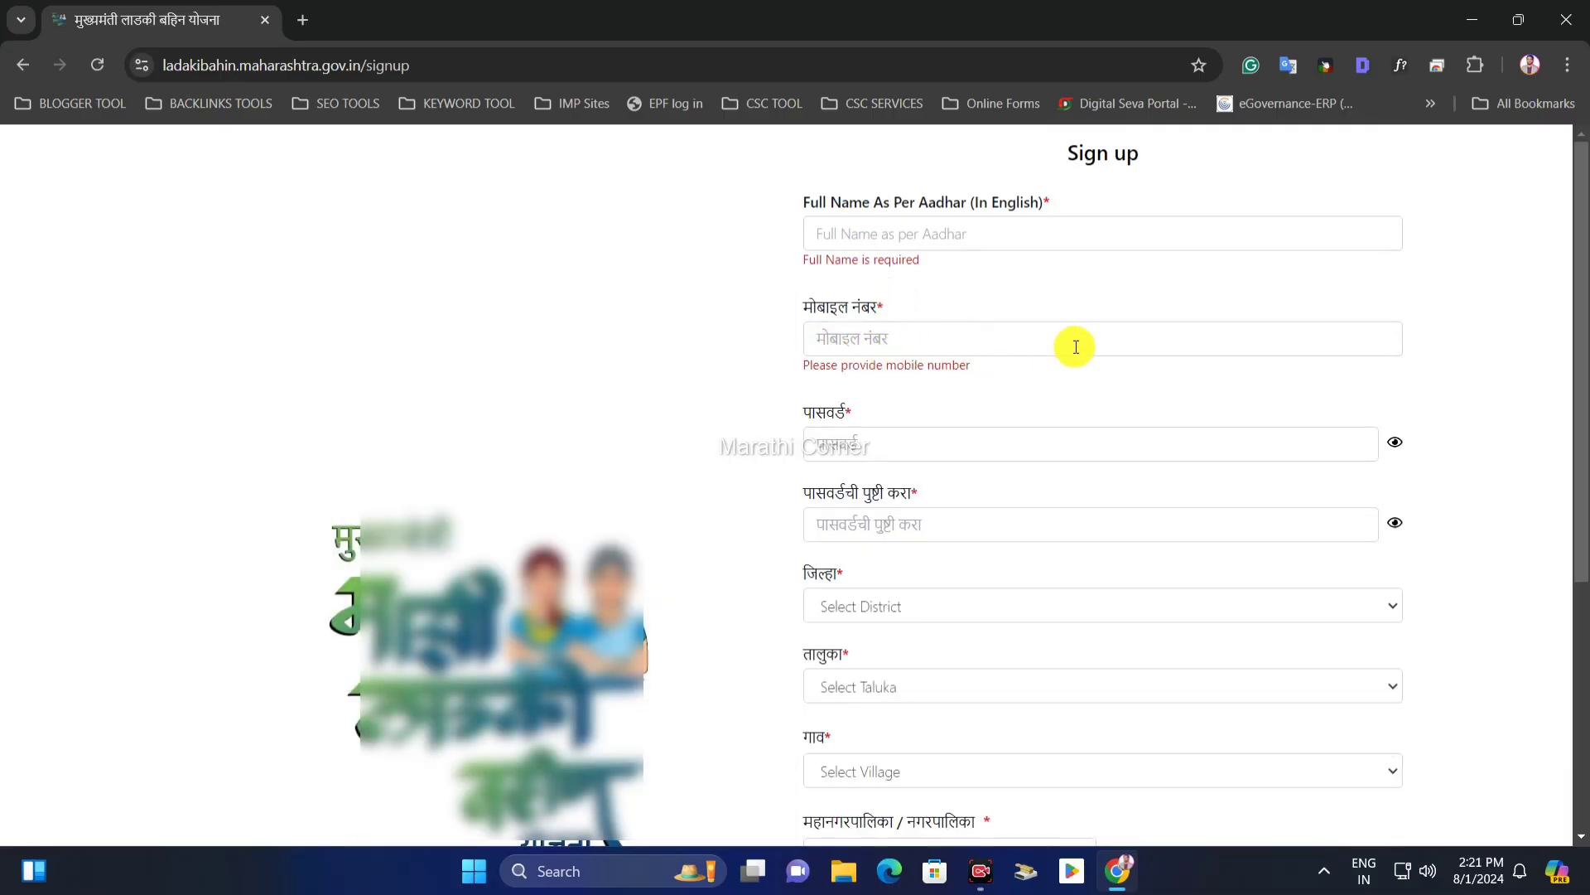
pyautogui.doubleClick(809, 412)
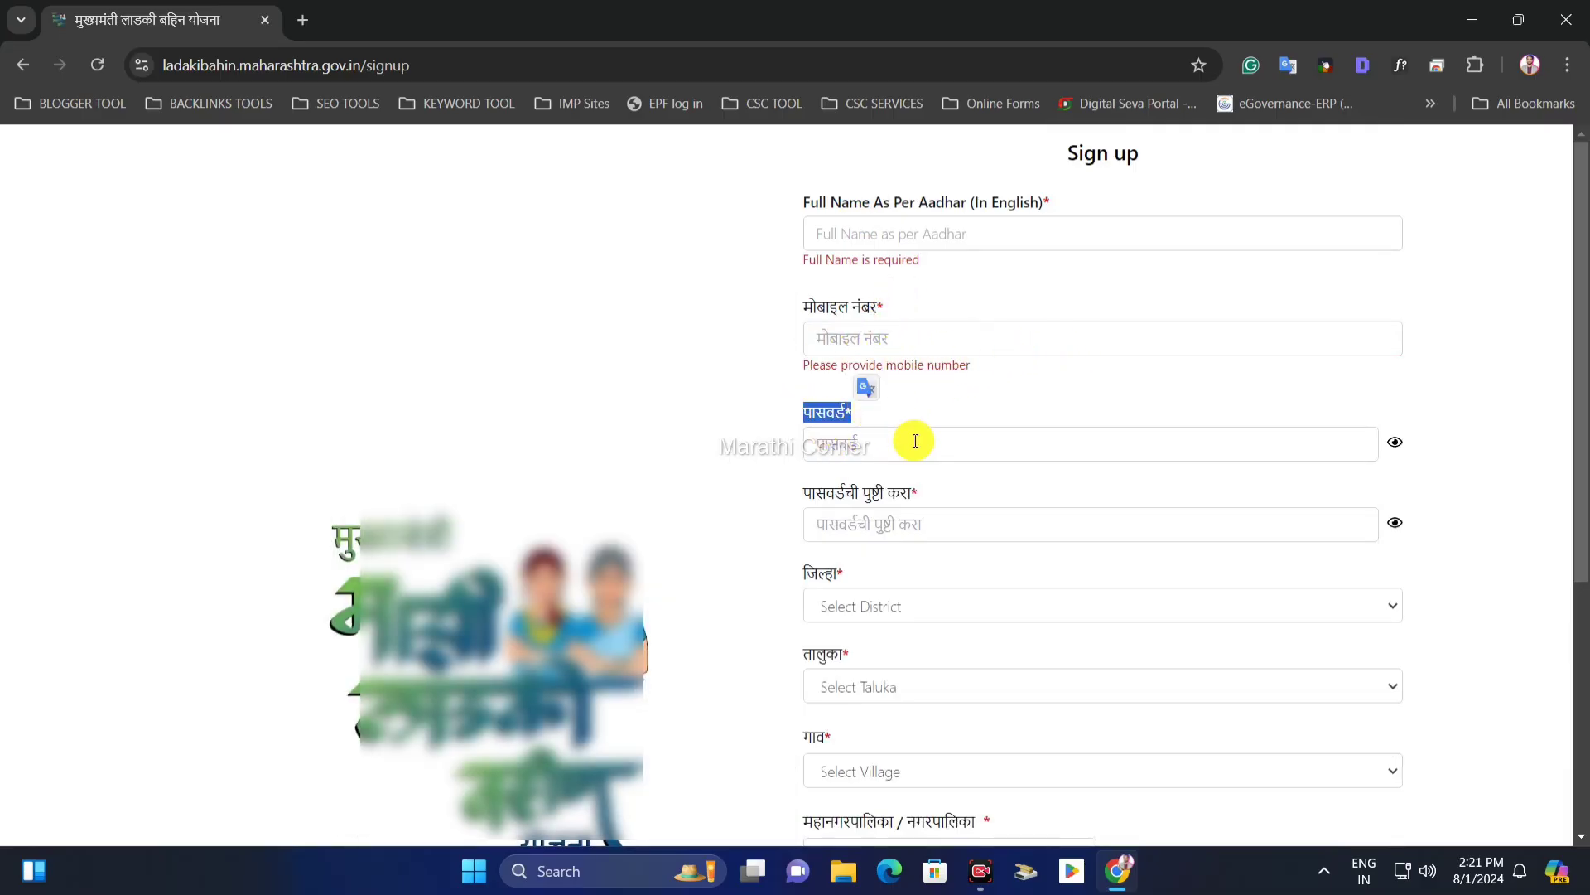
pyautogui.click(918, 440)
pyautogui.click(926, 394)
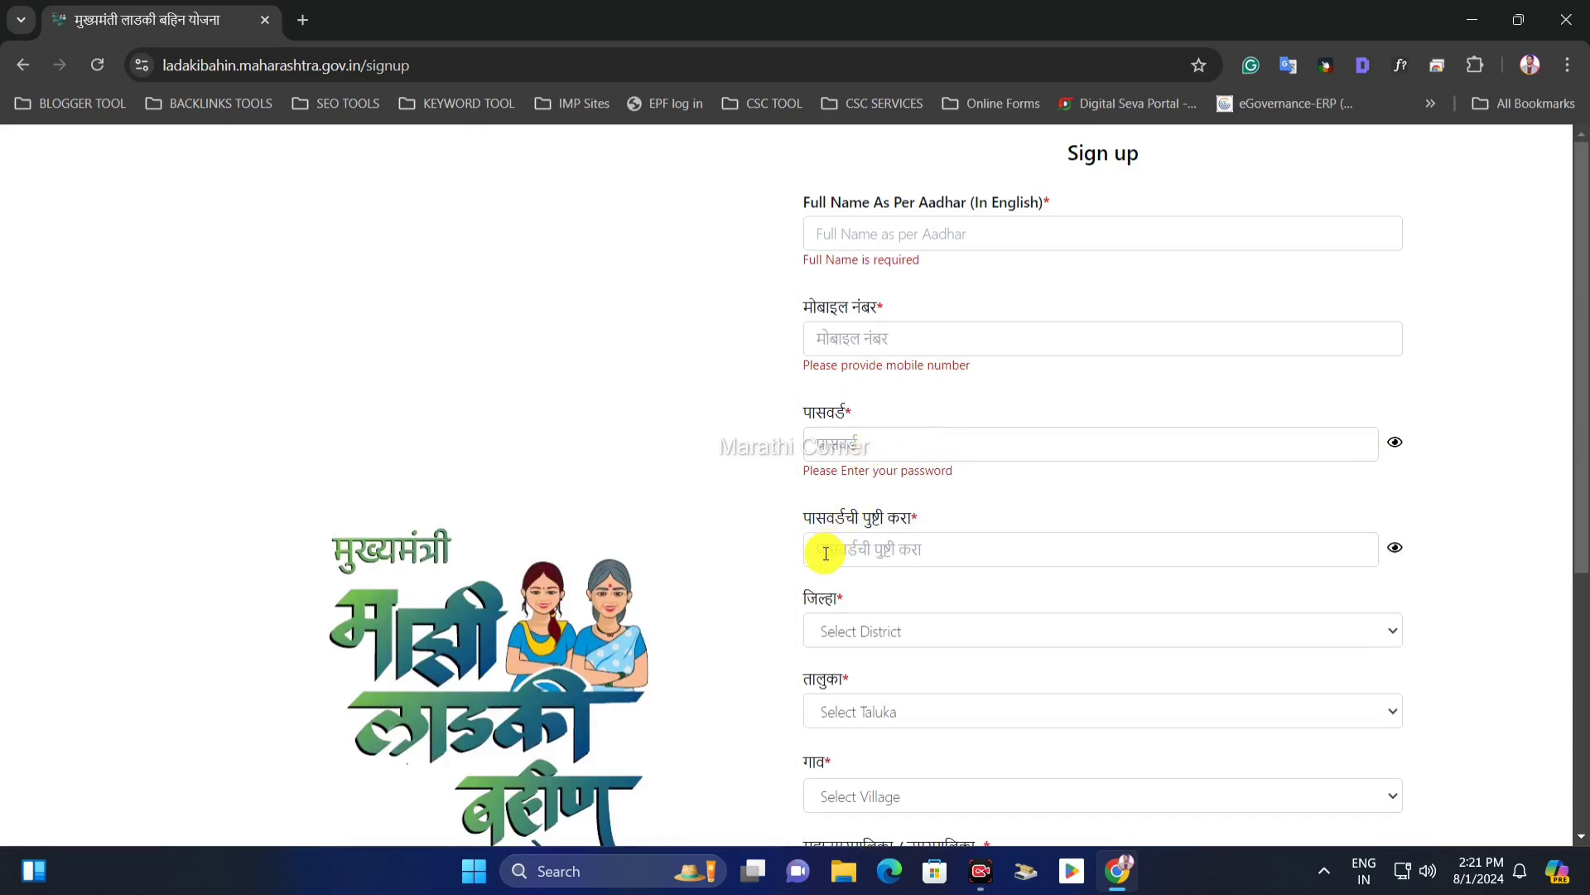
# - Choose पुणे as the district and पुरंदर as the taluka
pyautogui.scroll(-1, 936, 497)
pyautogui.click(942, 519)
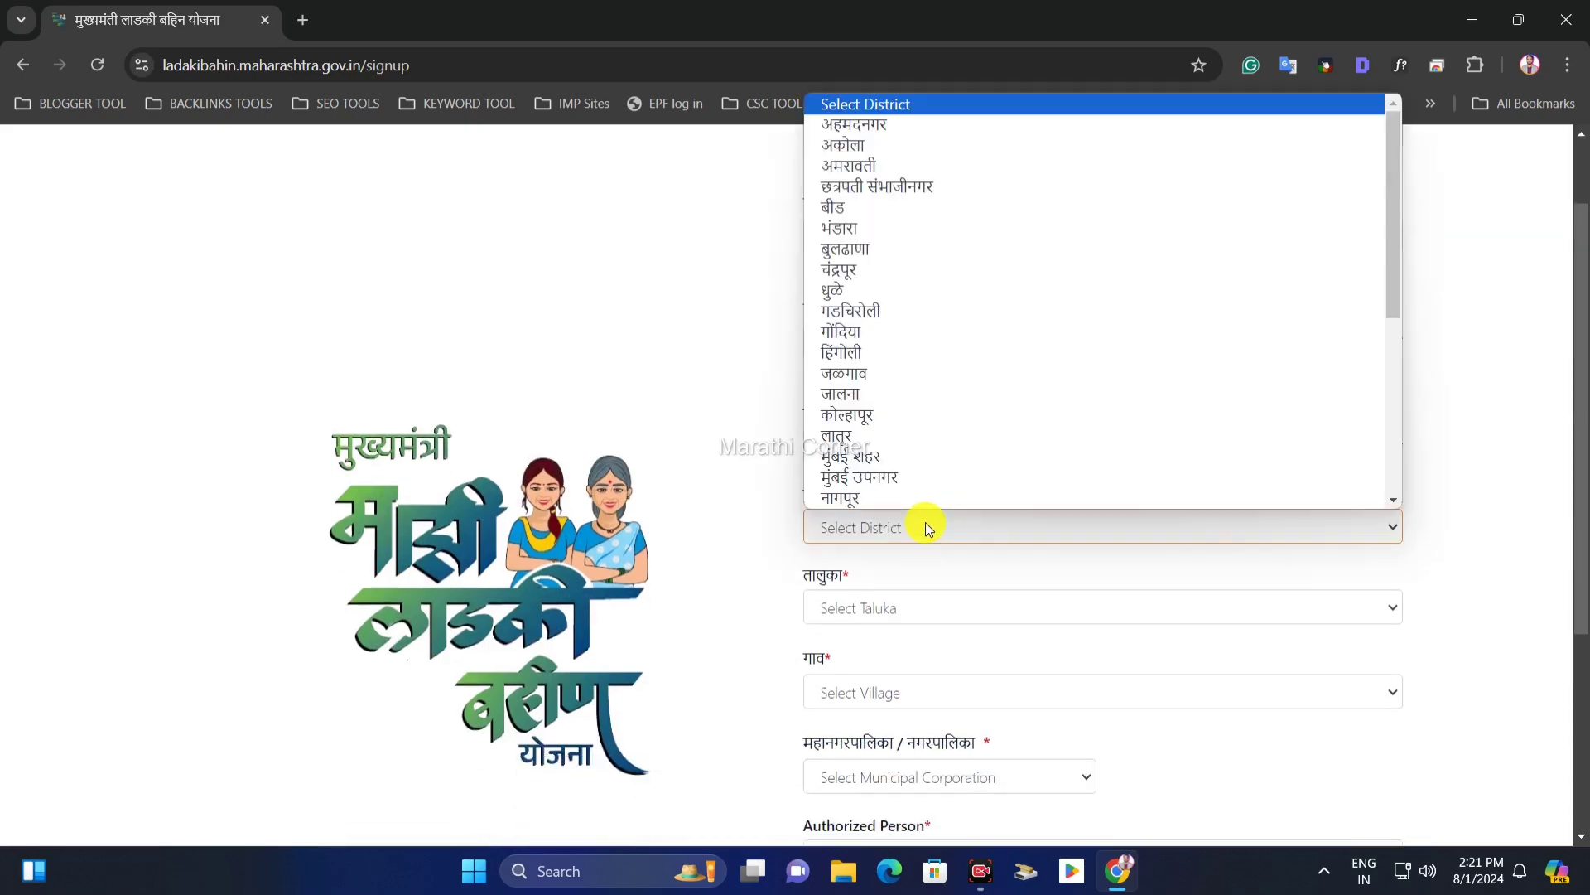
pyautogui.scroll(-3, 907, 393)
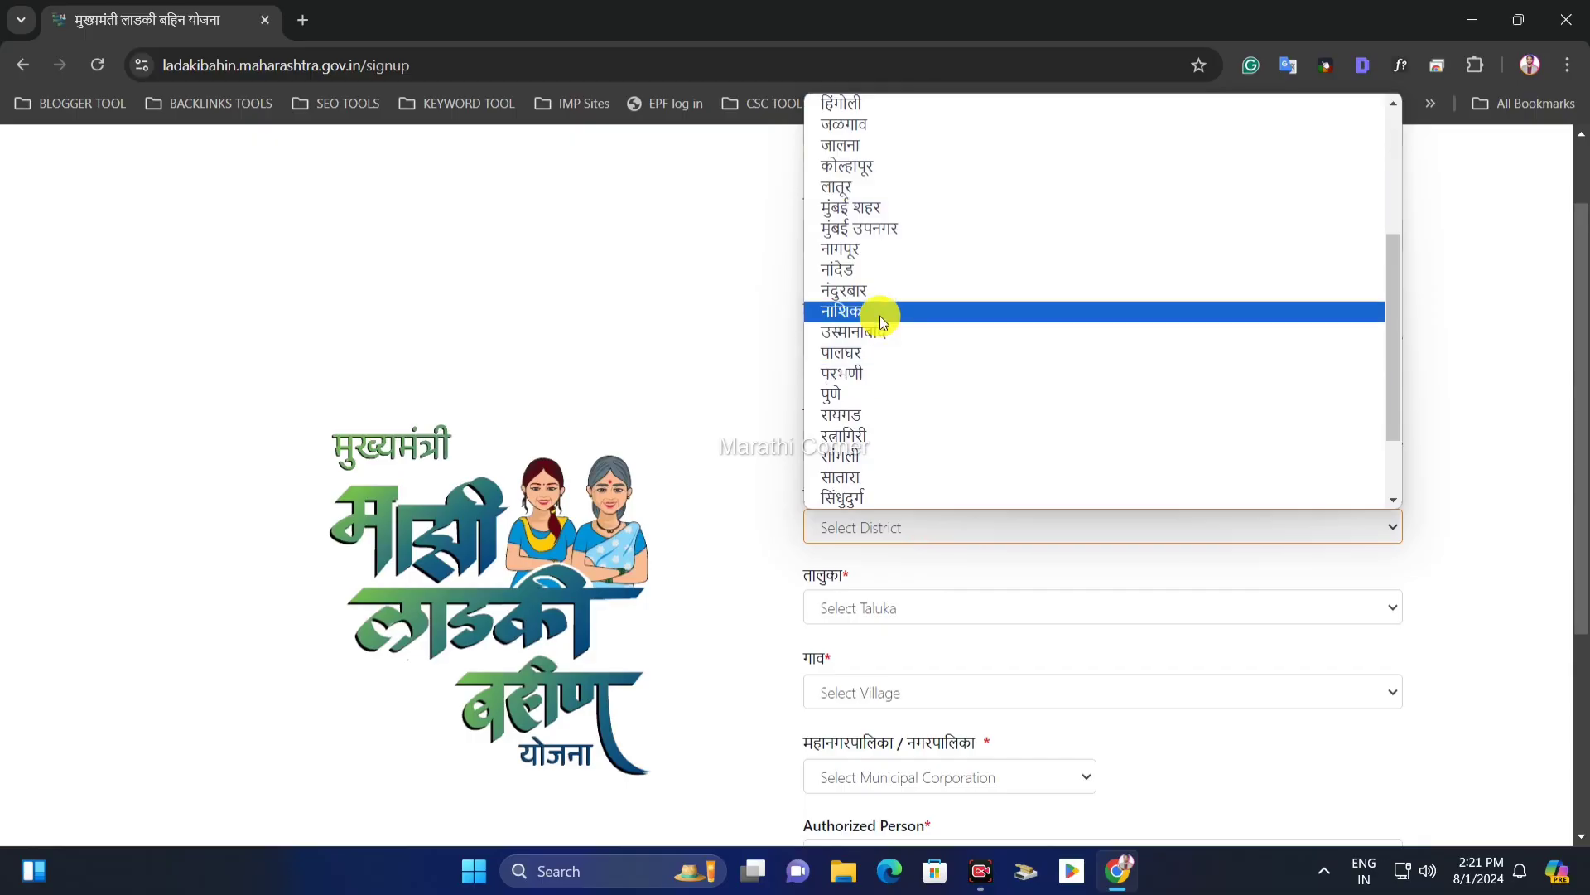
pyautogui.click(876, 390)
pyautogui.scroll(-1, 892, 436)
pyautogui.scroll(-1, 893, 435)
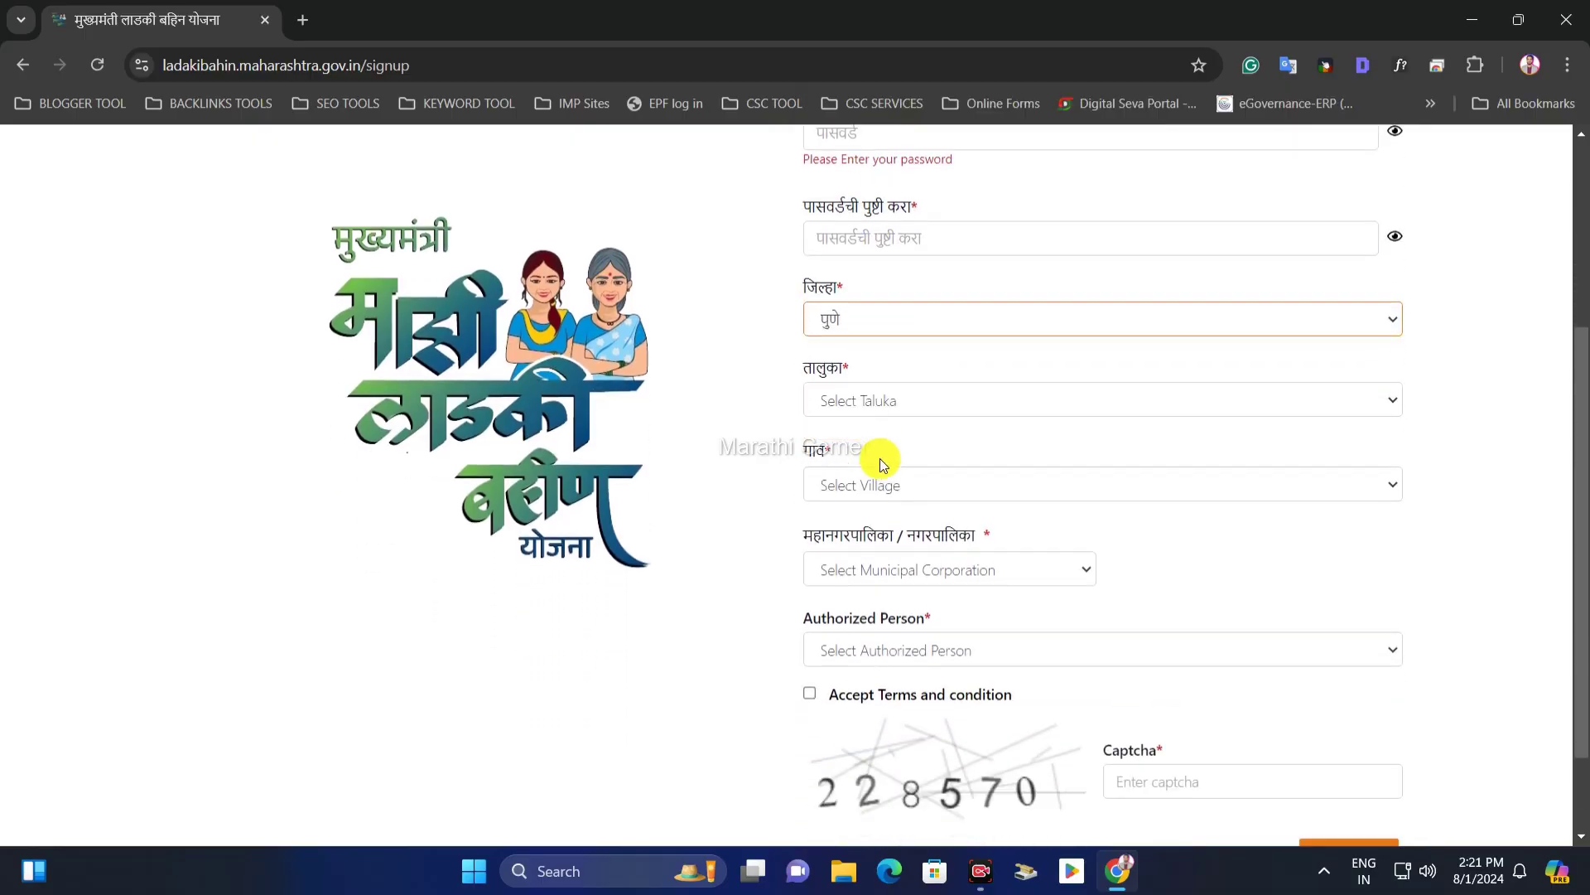
pyautogui.click(877, 413)
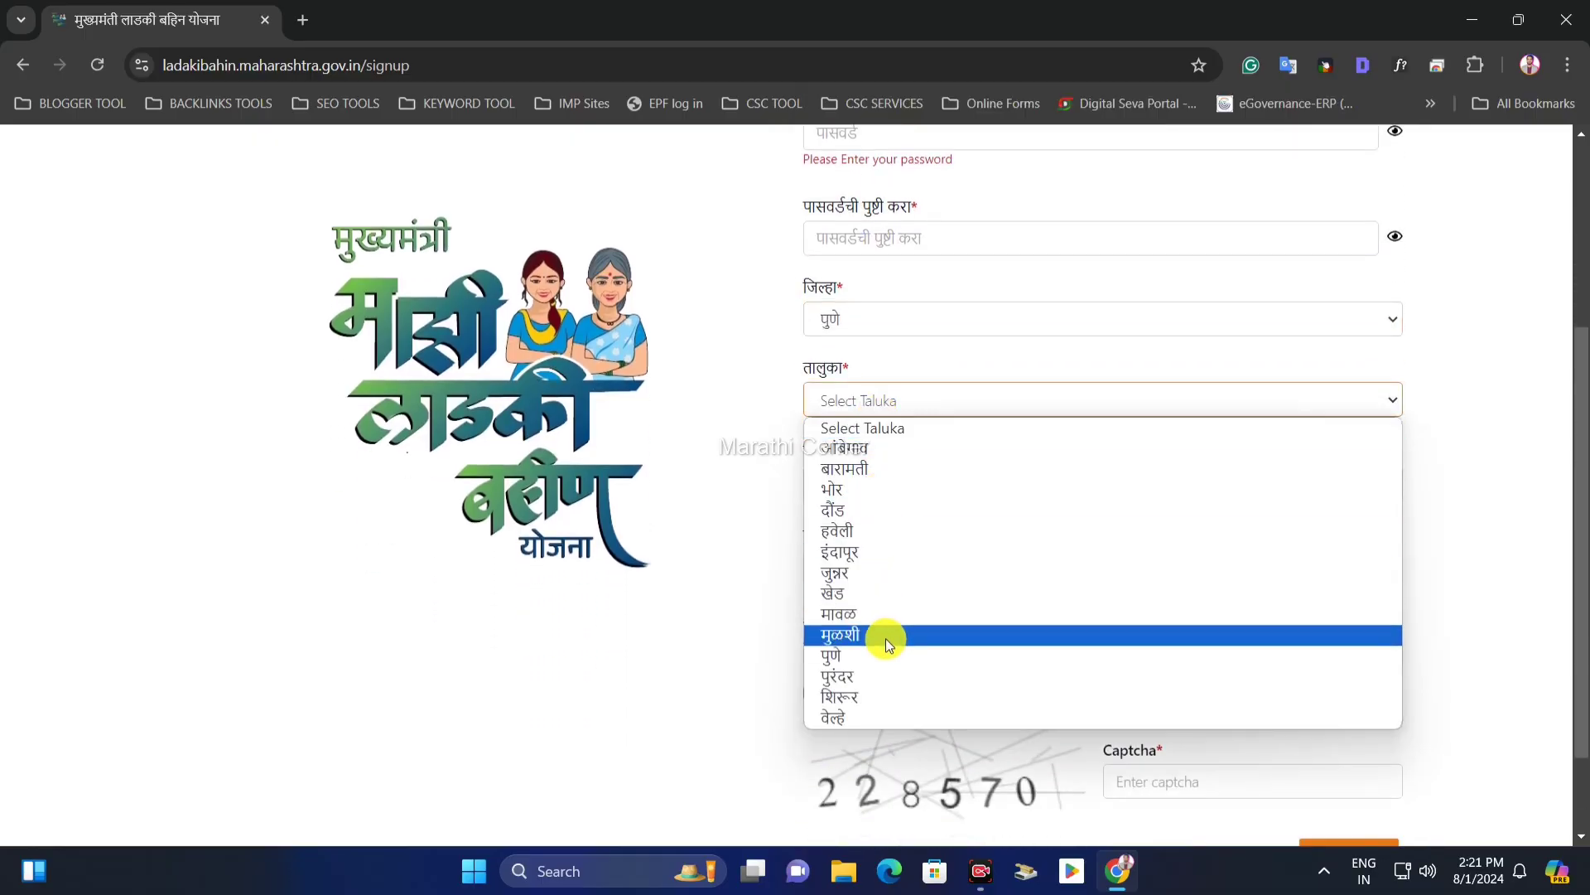
pyautogui.click(885, 674)
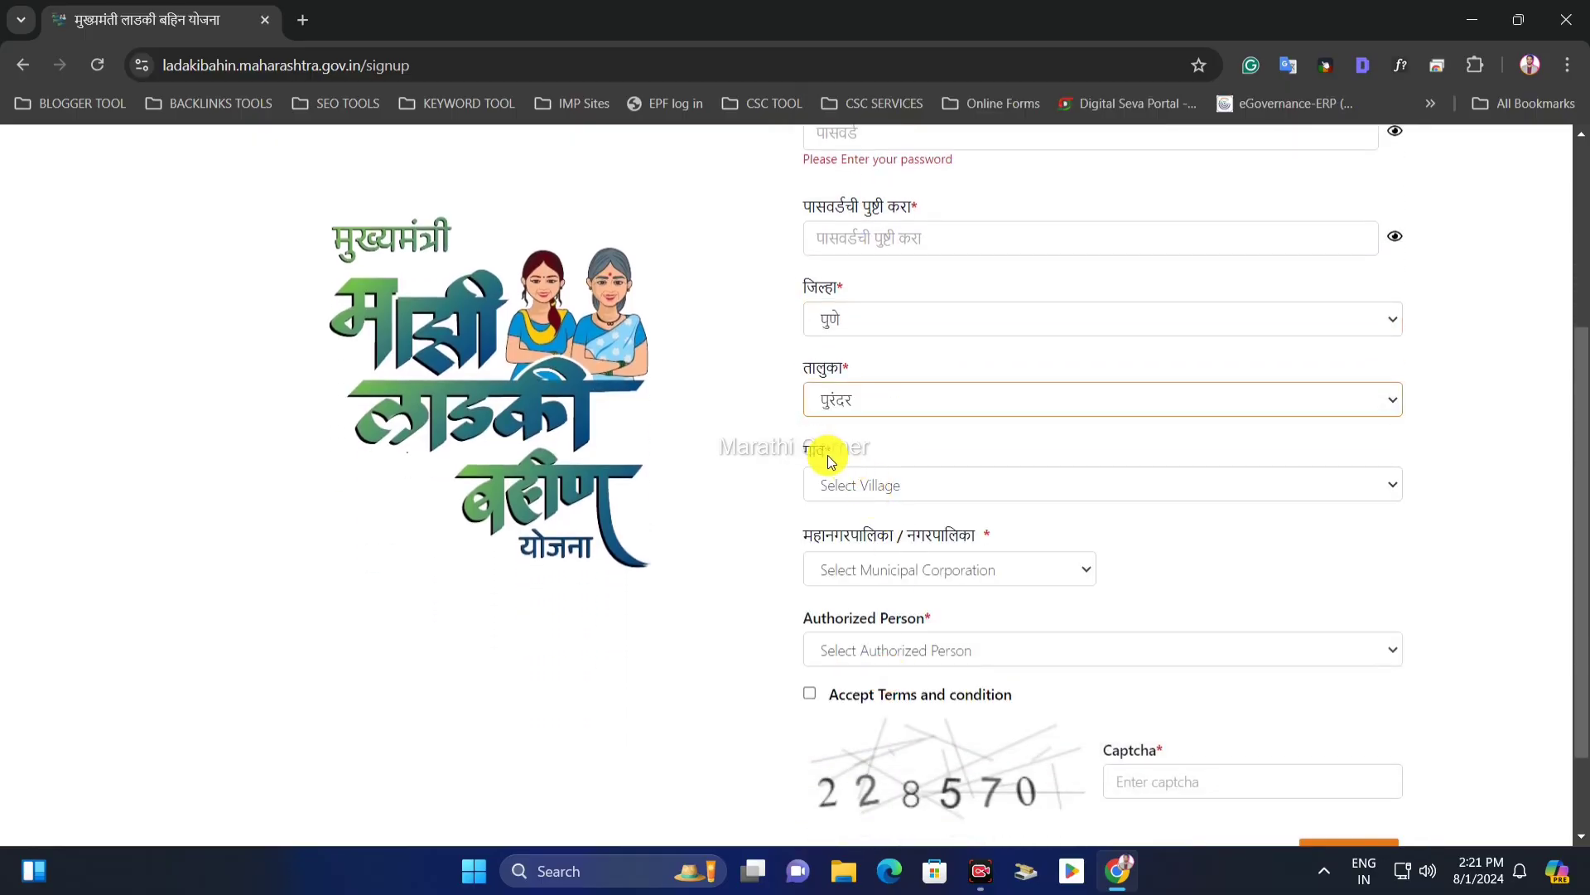
# - Choose निरा शिवतक्रार as the village and लागू नाही as the municipal corporation
pyautogui.click(933, 486)
pyautogui.scroll(-10, 994, 343)
pyautogui.scroll(4, 994, 341)
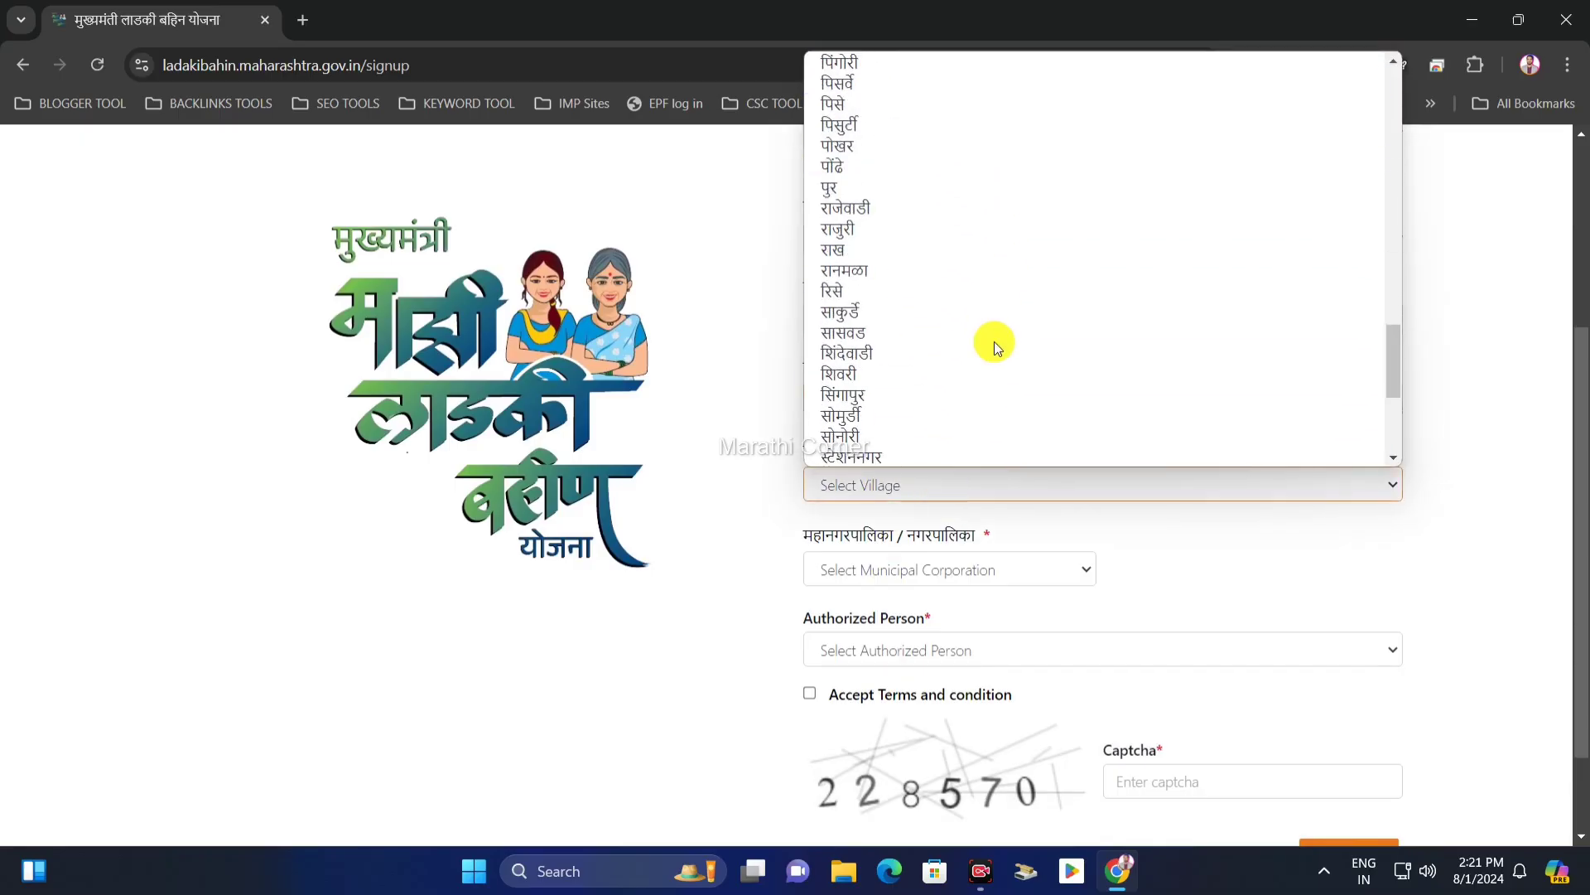
pyautogui.click(922, 252)
pyautogui.scroll(-1, 915, 439)
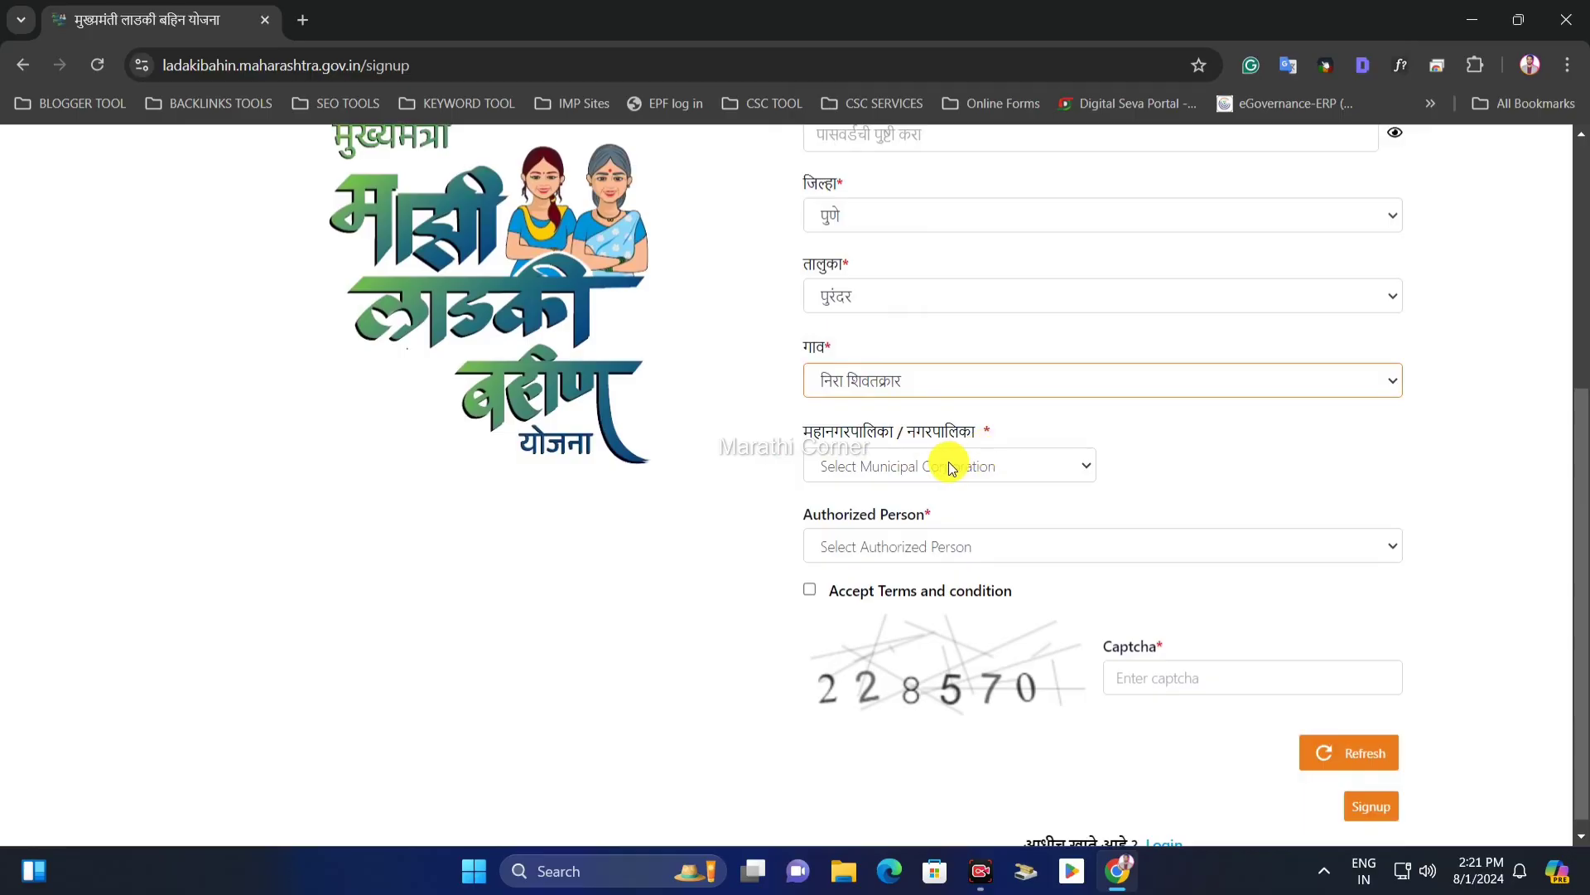
pyautogui.click(906, 469)
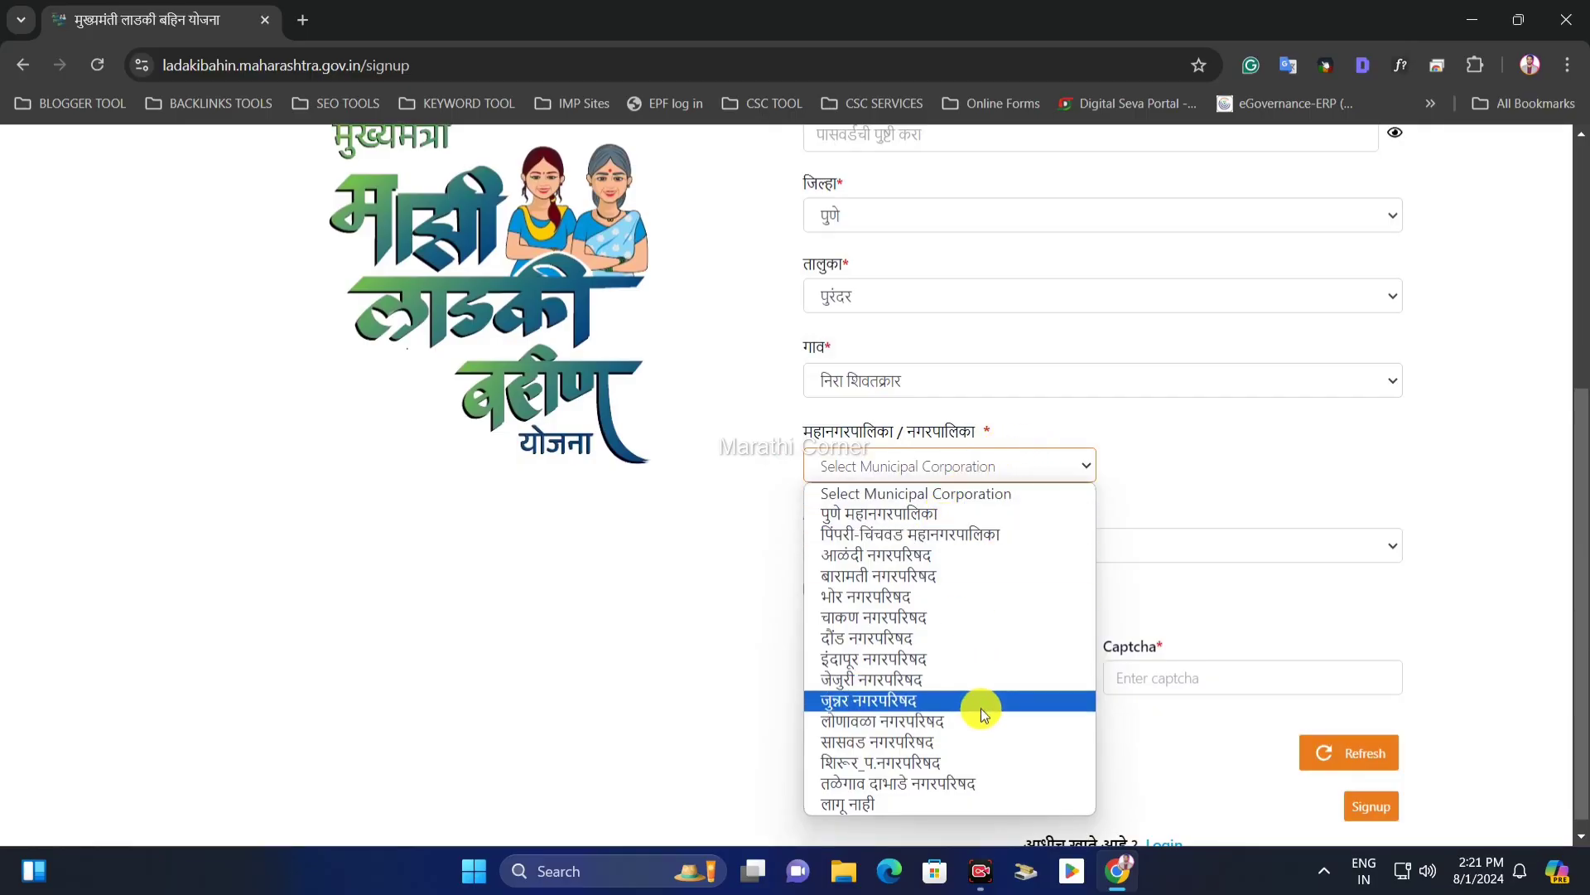
pyautogui.click(883, 806)
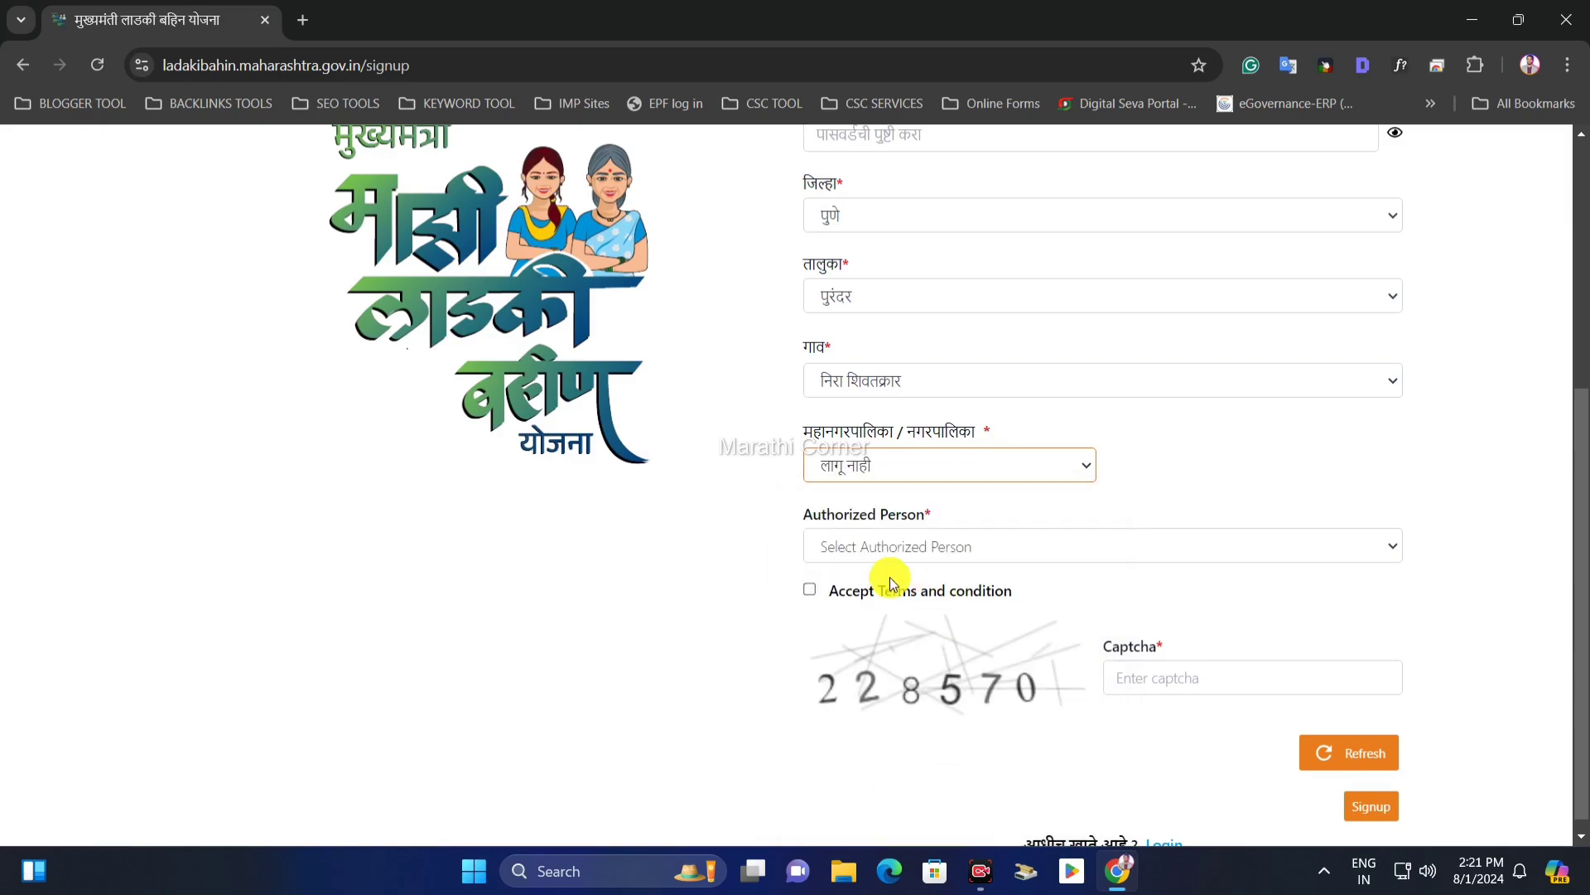
pyautogui.click(890, 469)
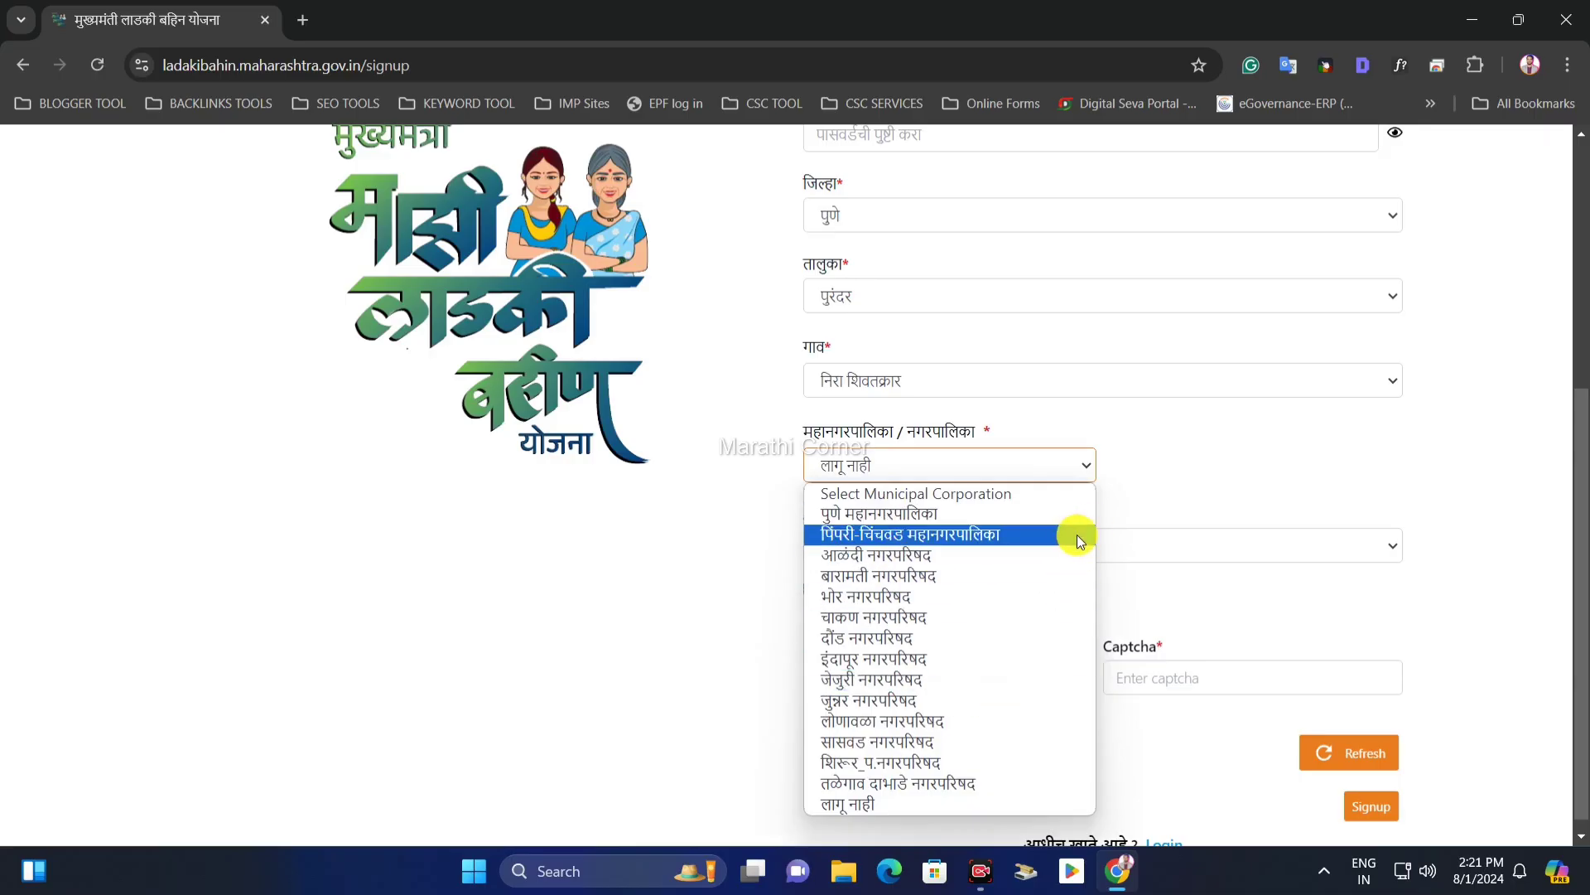
# - Set the authorized person to सामान्य महिला, trying अंगणवाडी सेविका and CRP along the way
pyautogui.click(1164, 474)
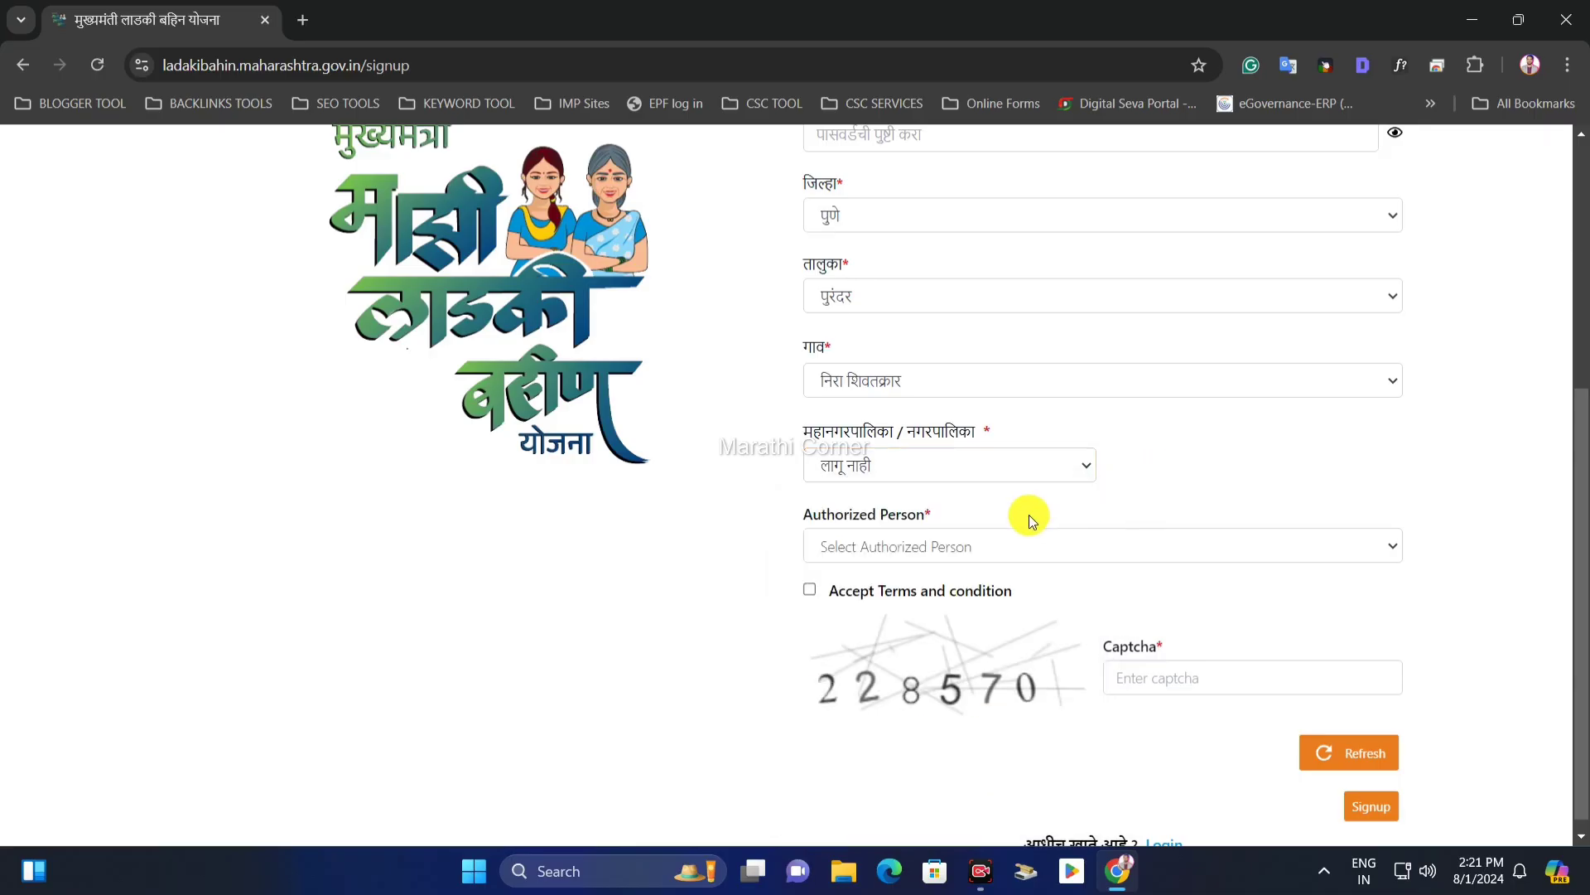
pyautogui.click(859, 551)
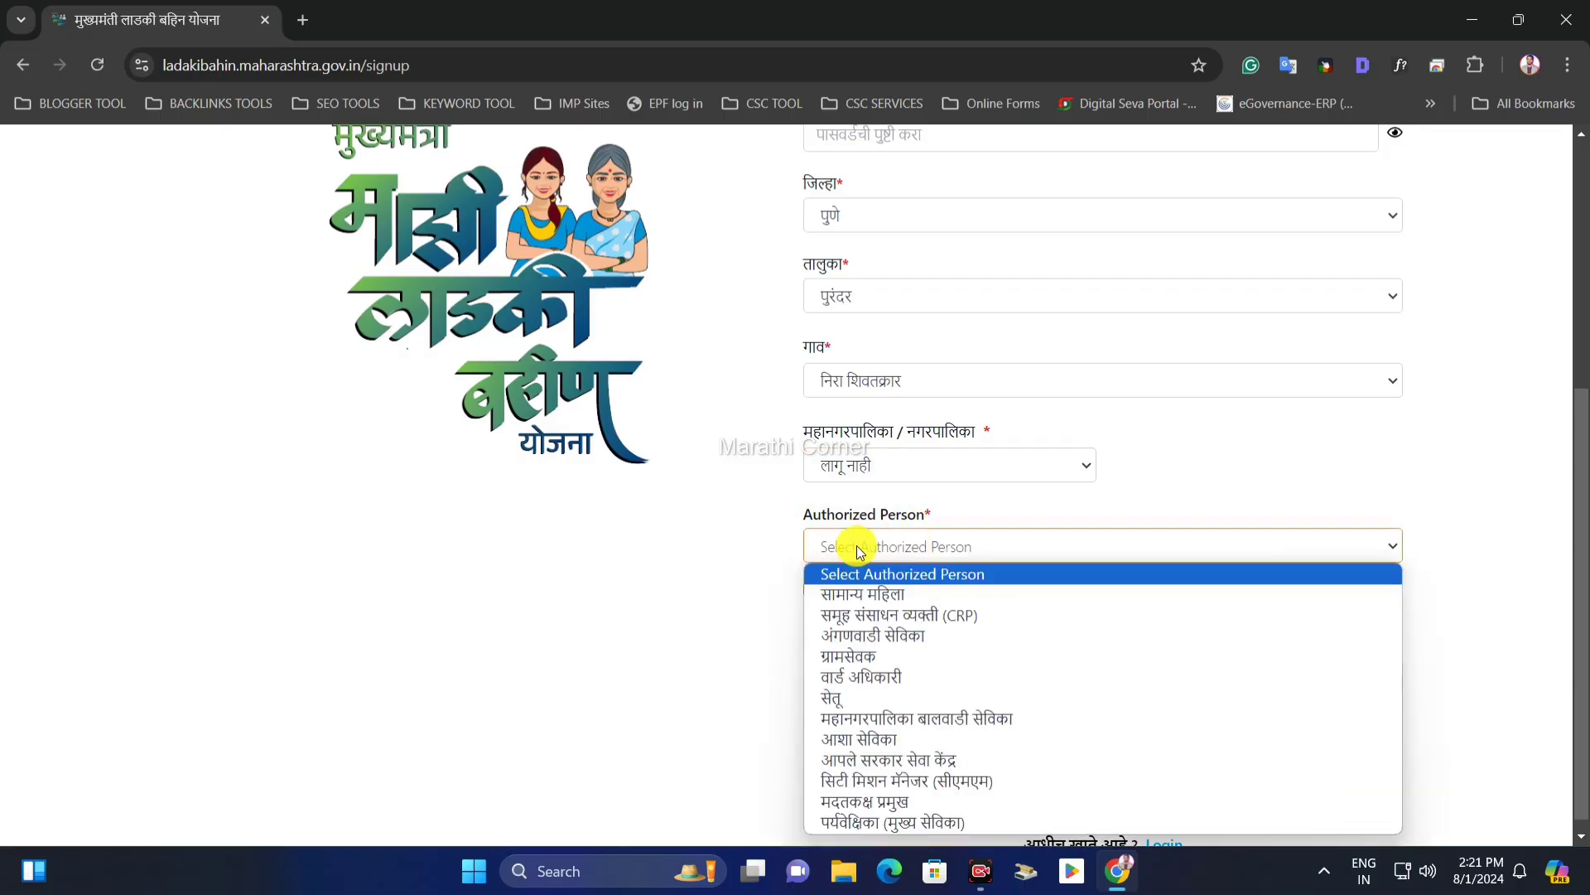
pyautogui.click(892, 598)
pyautogui.scroll(-1, 951, 508)
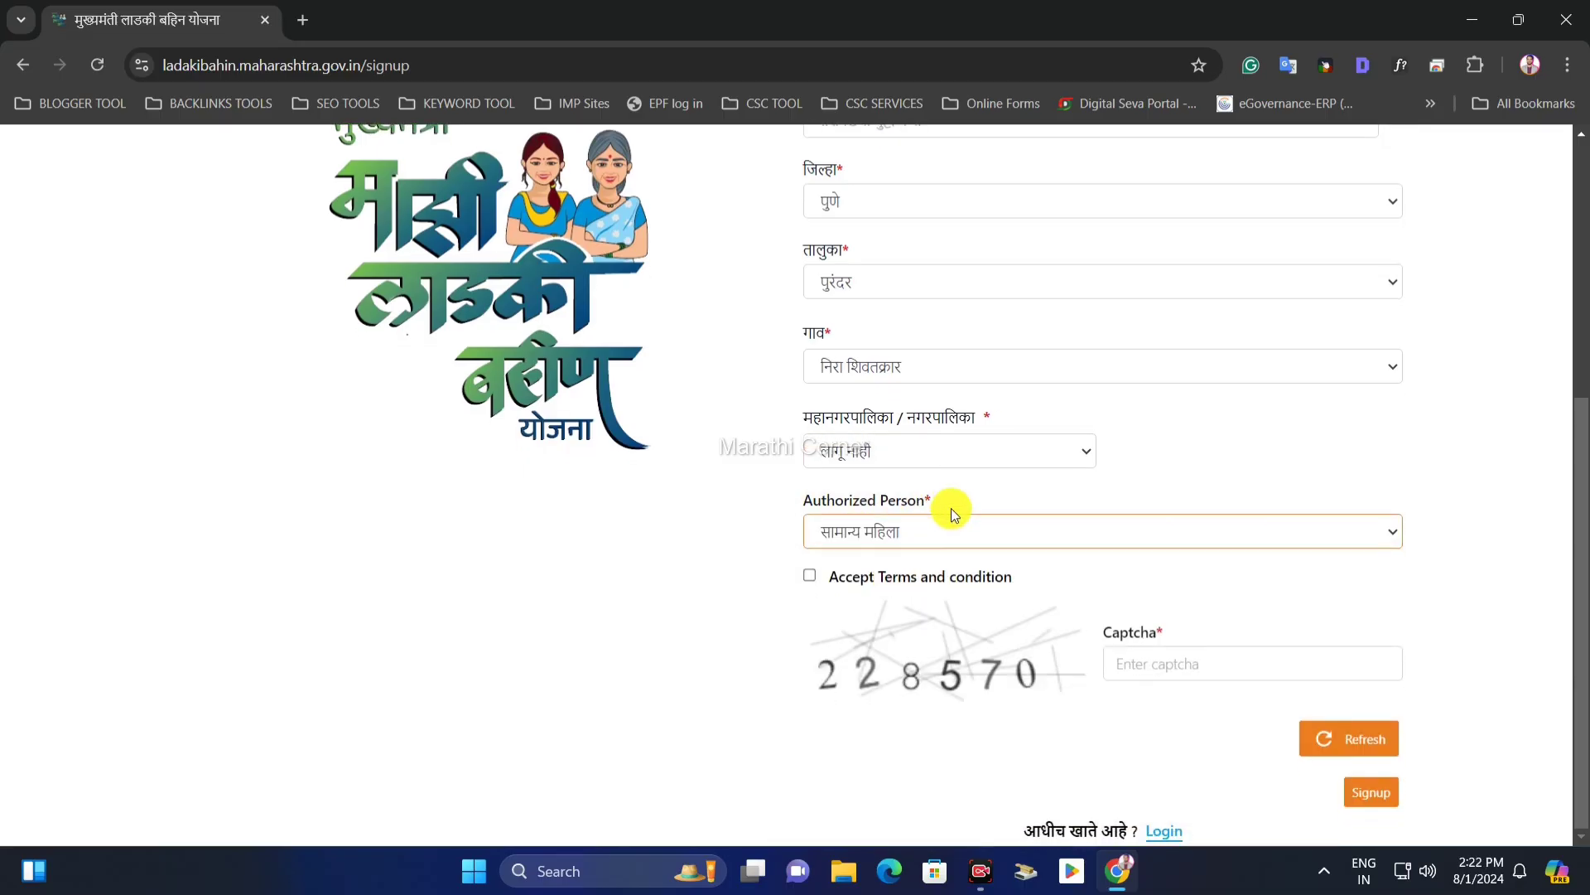
pyautogui.click(856, 538)
pyautogui.click(855, 538)
pyautogui.click(856, 538)
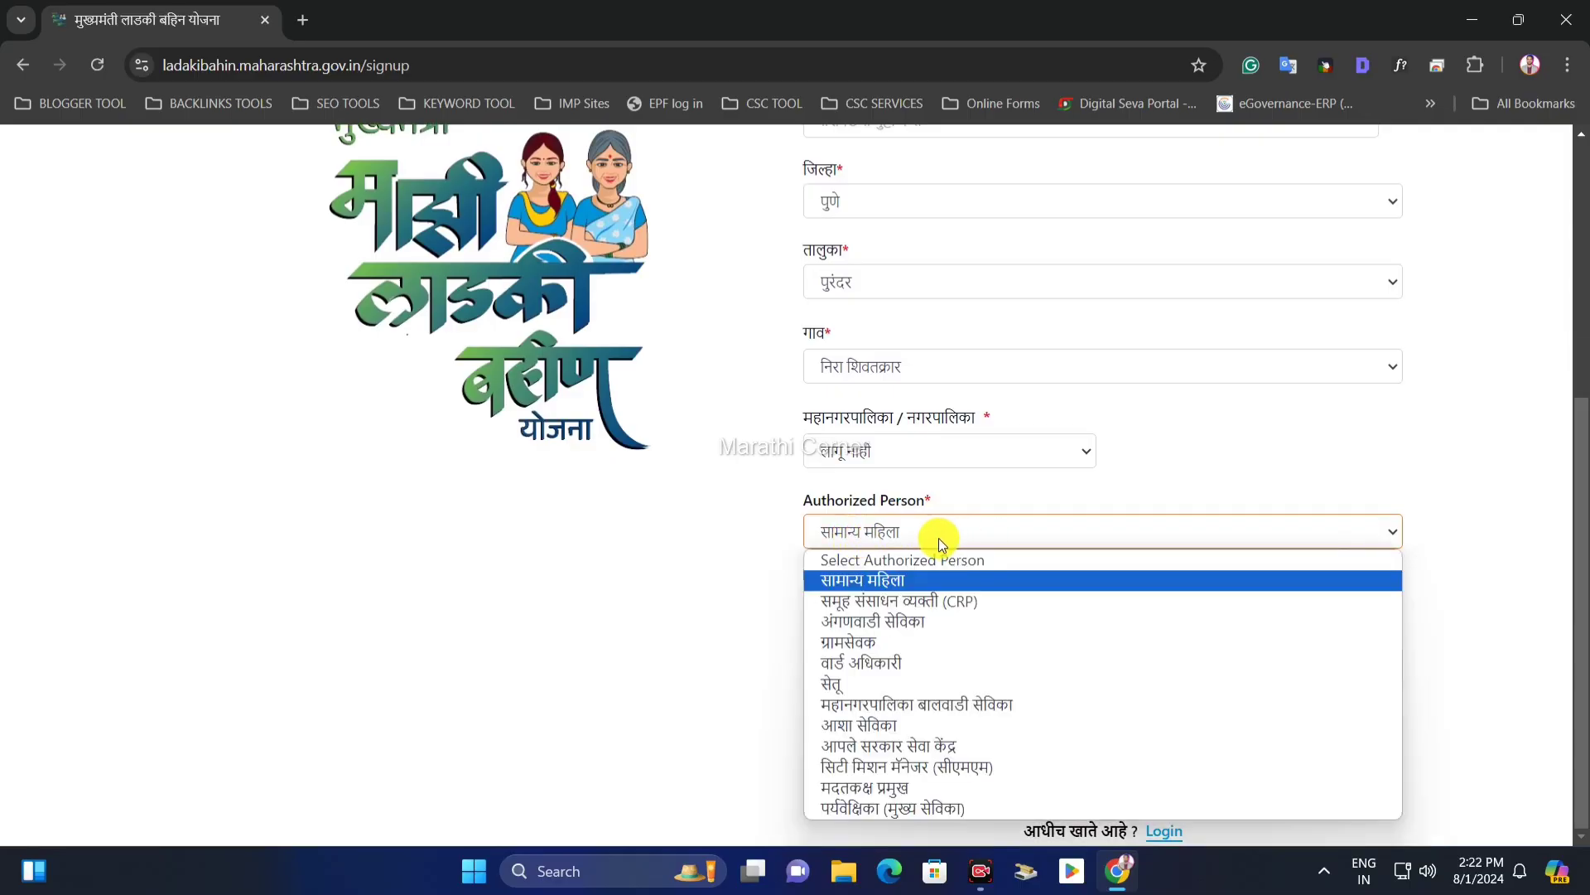
pyautogui.click(892, 580)
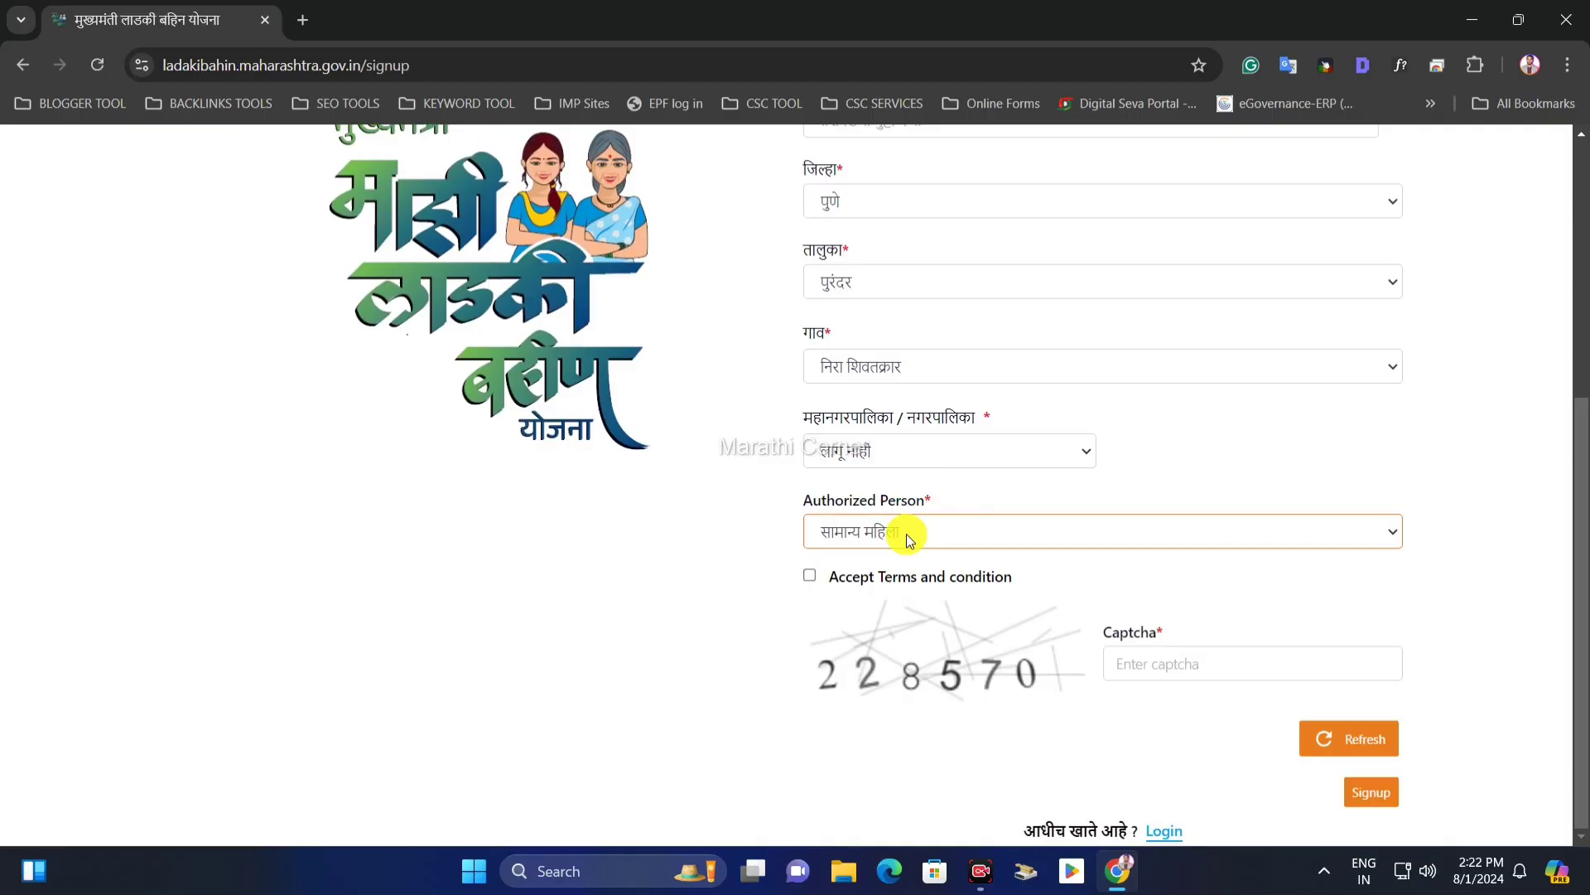
pyautogui.click(909, 538)
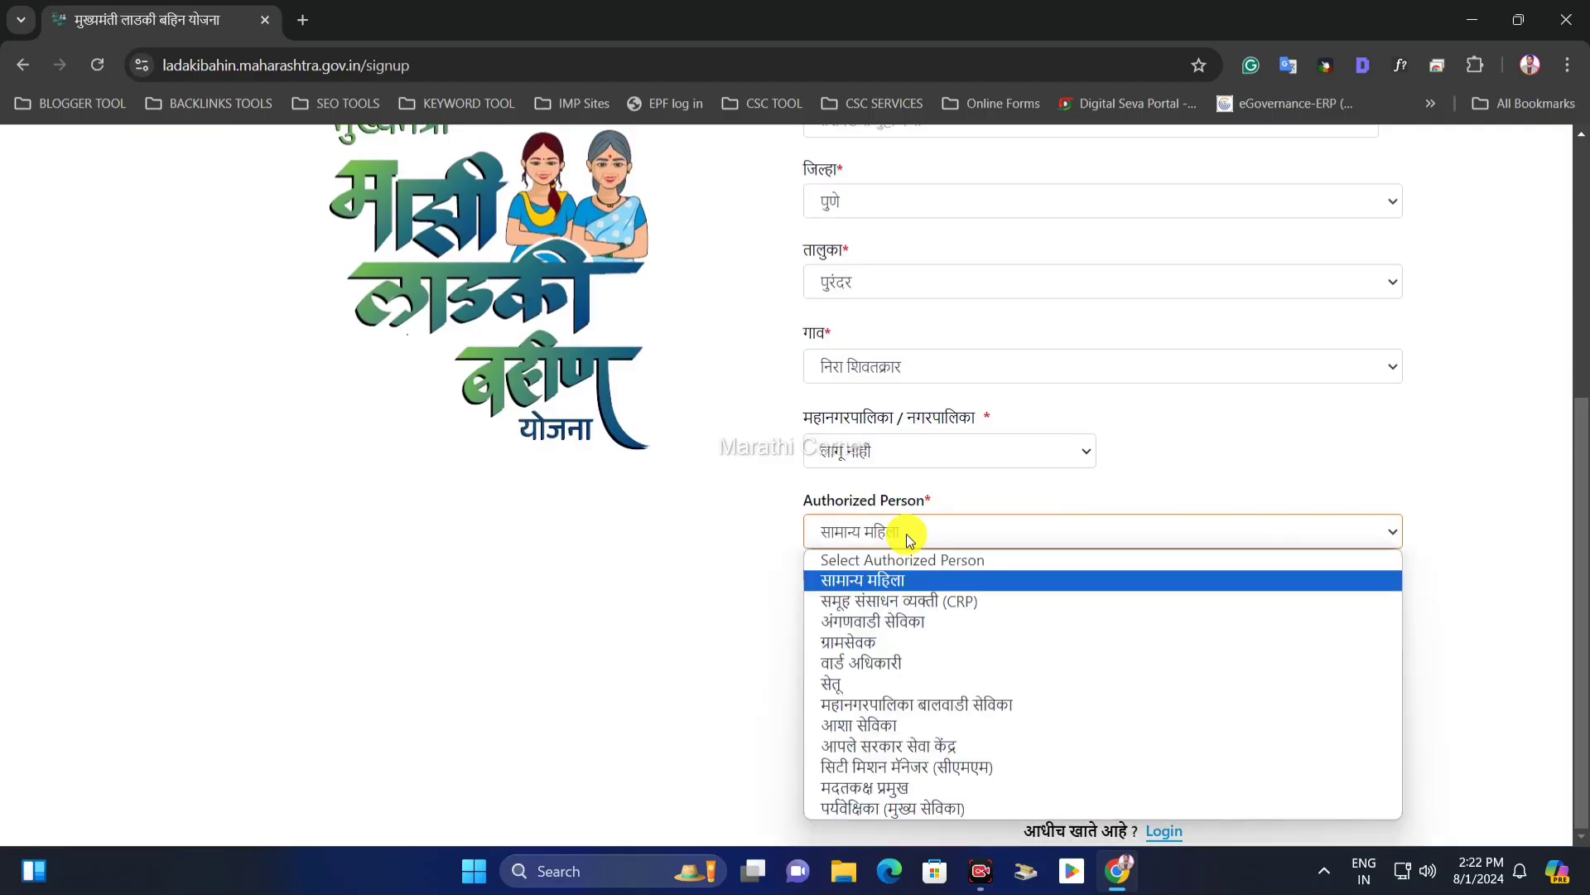
pyautogui.click(903, 623)
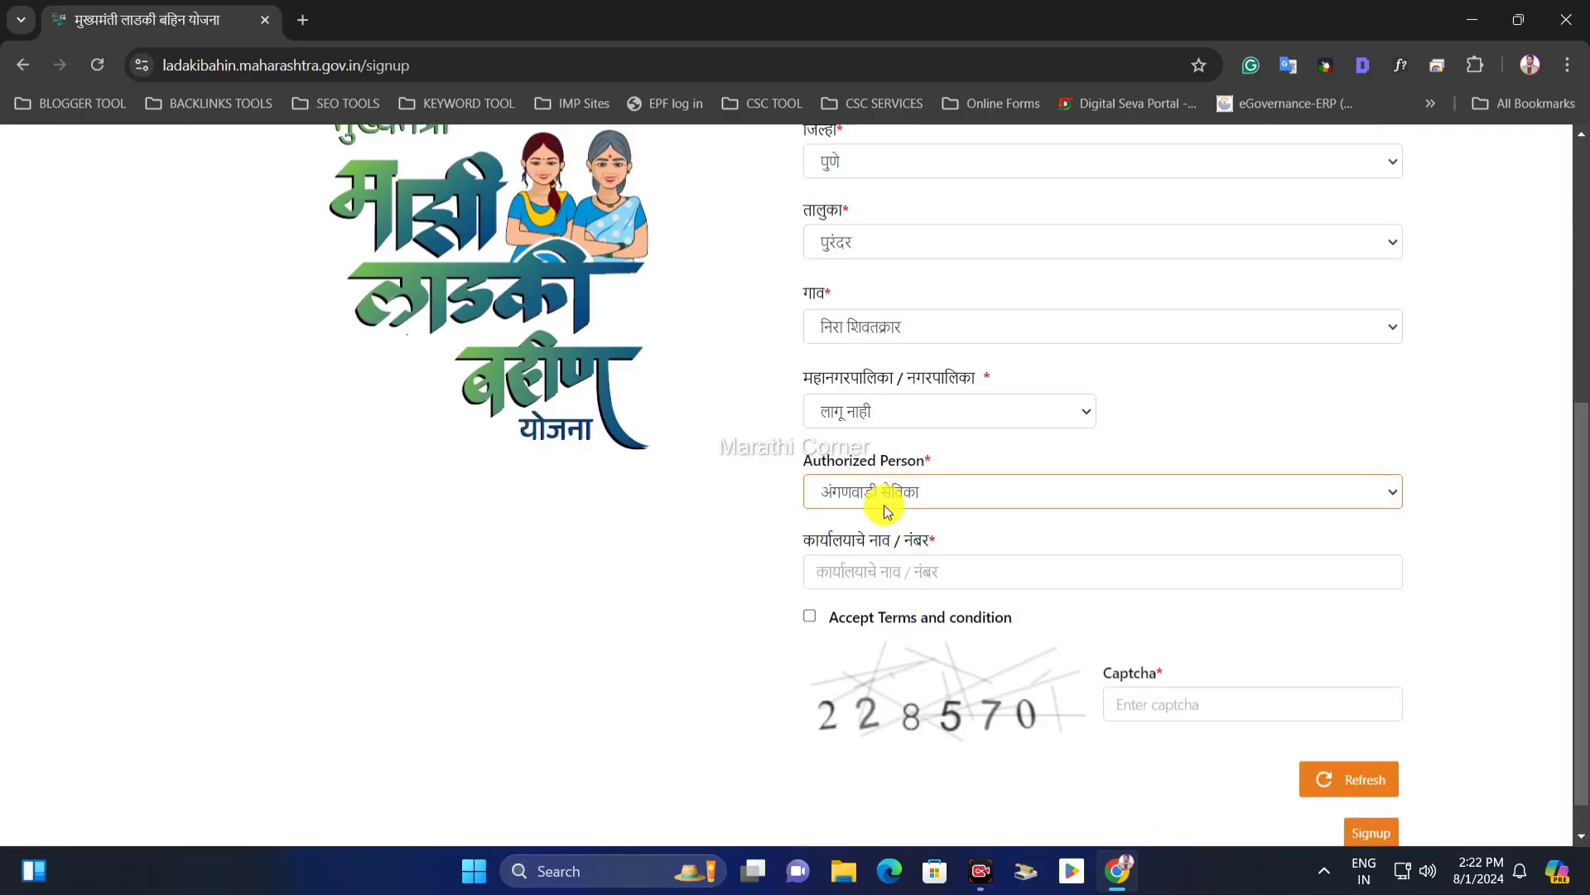
pyautogui.click(883, 500)
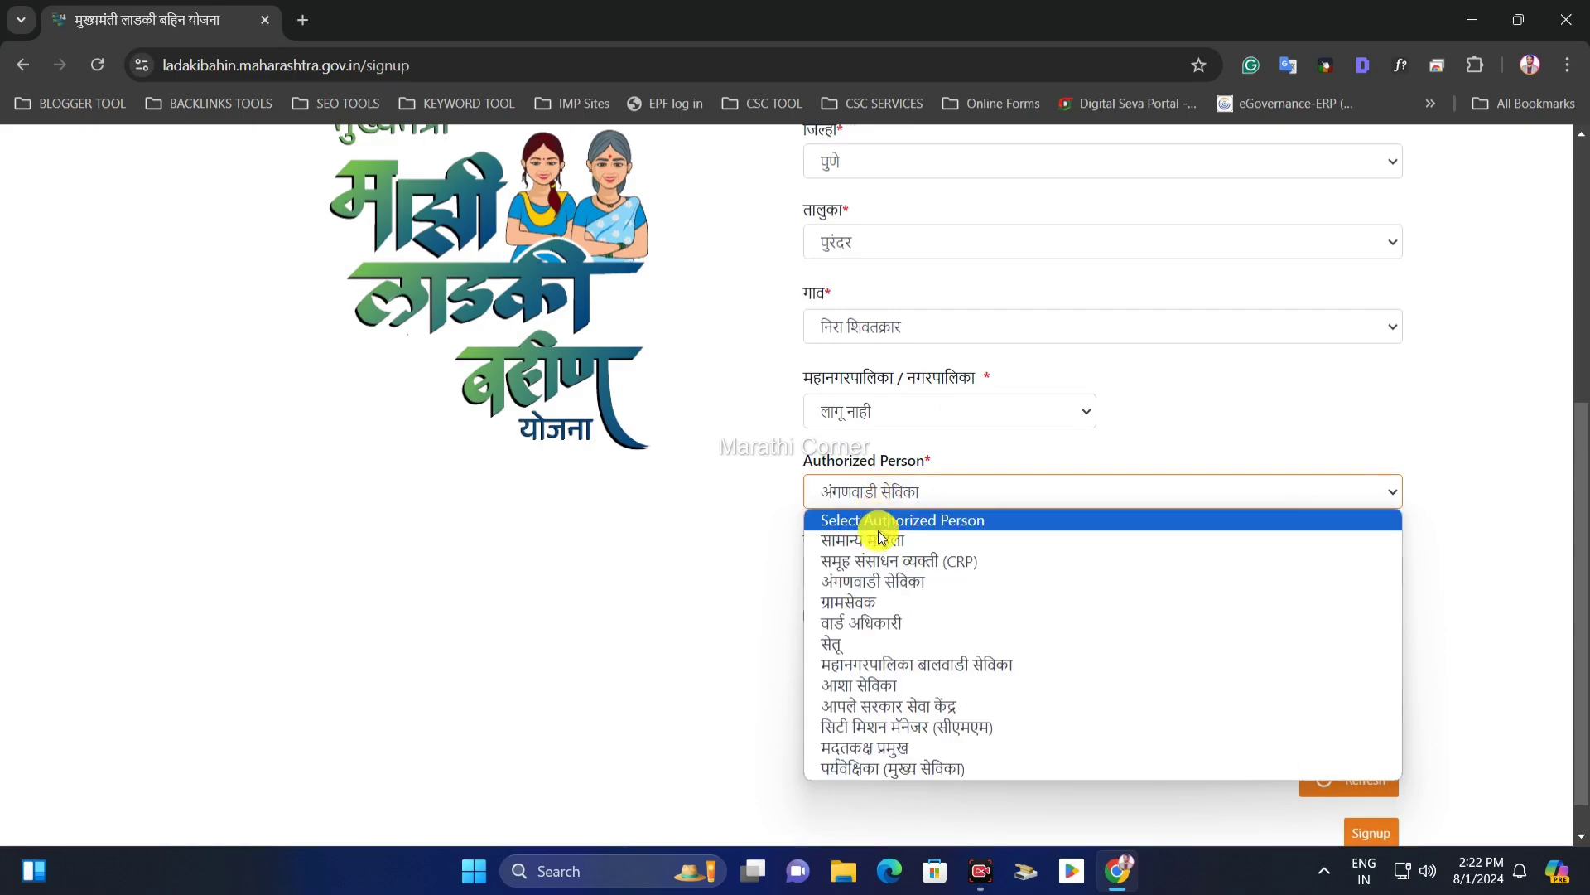
pyautogui.click(880, 540)
pyautogui.click(880, 531)
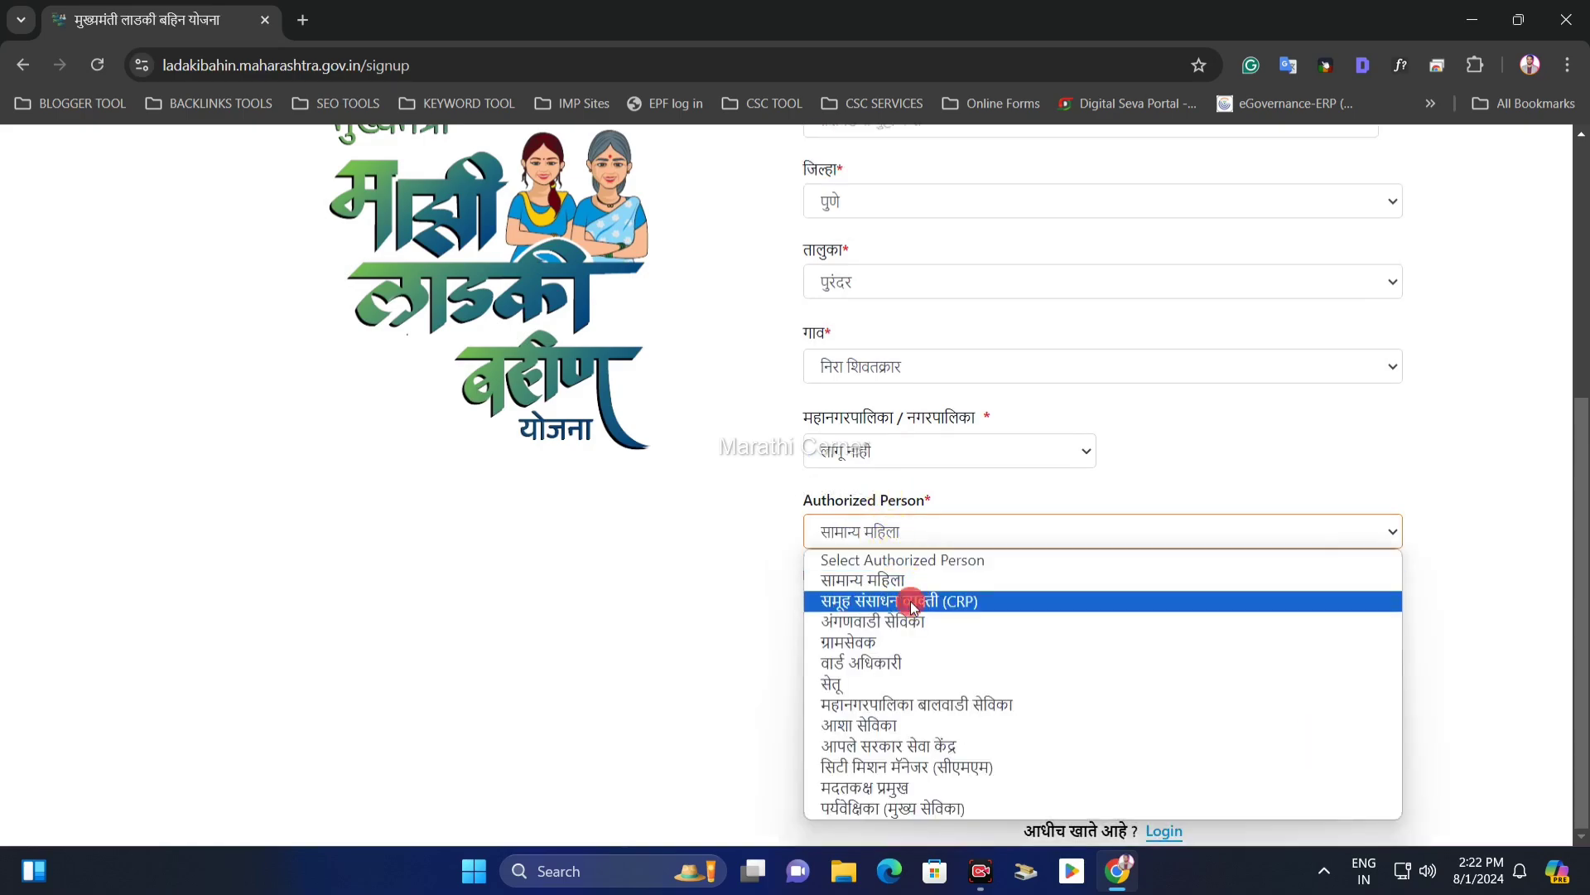
pyautogui.click(909, 603)
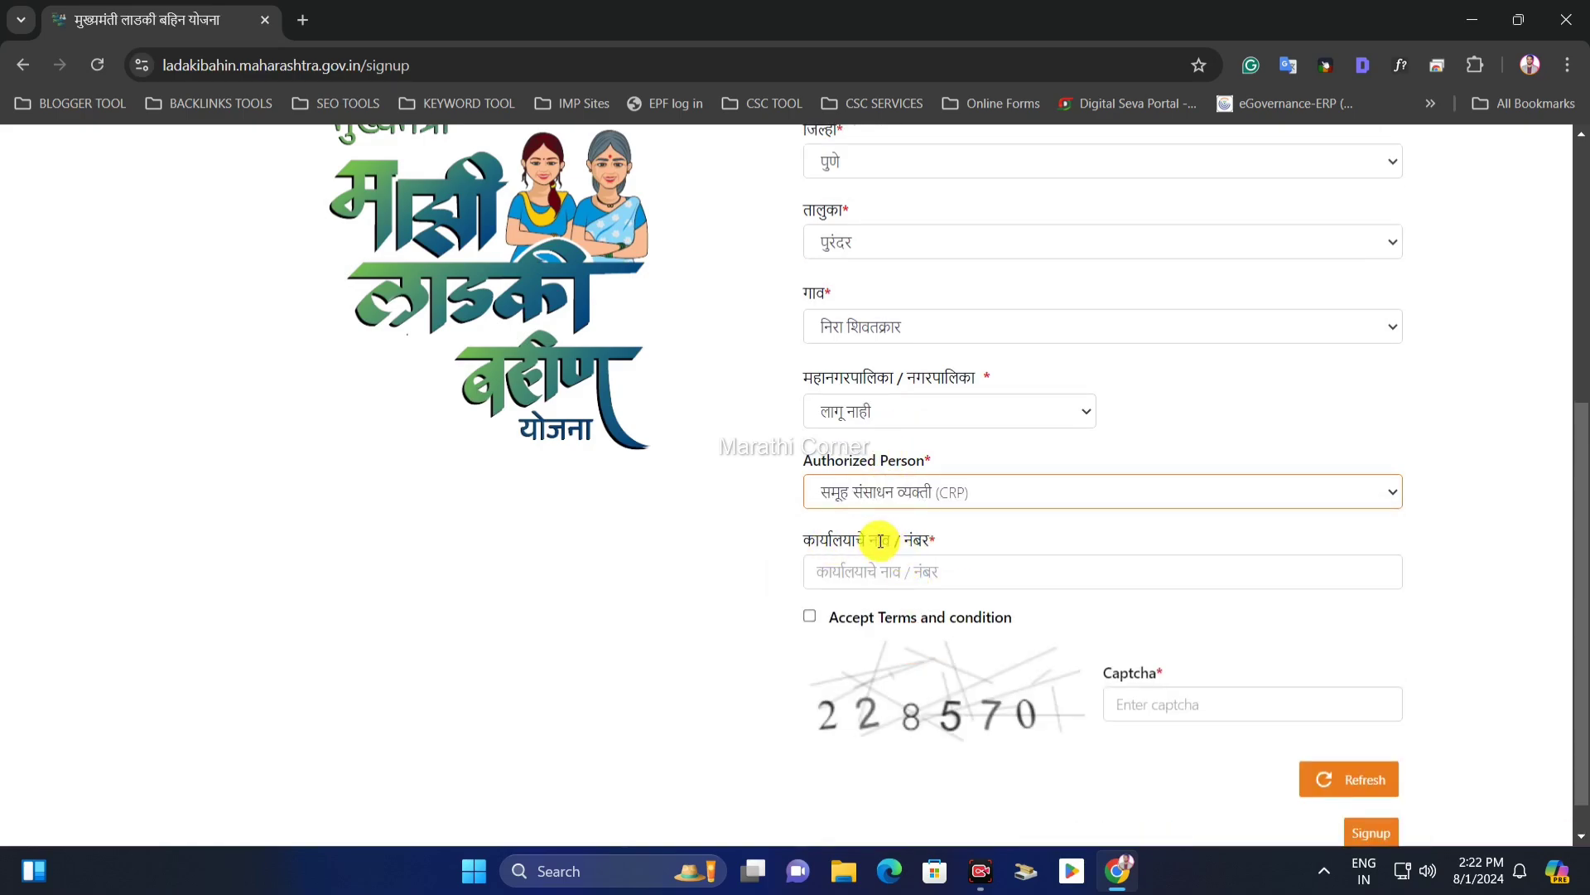
# - Try अंगणवाडी सेविका, वार्ड अधिकारी and सेतू as authorized person, inspecting the office name field
pyautogui.click(894, 493)
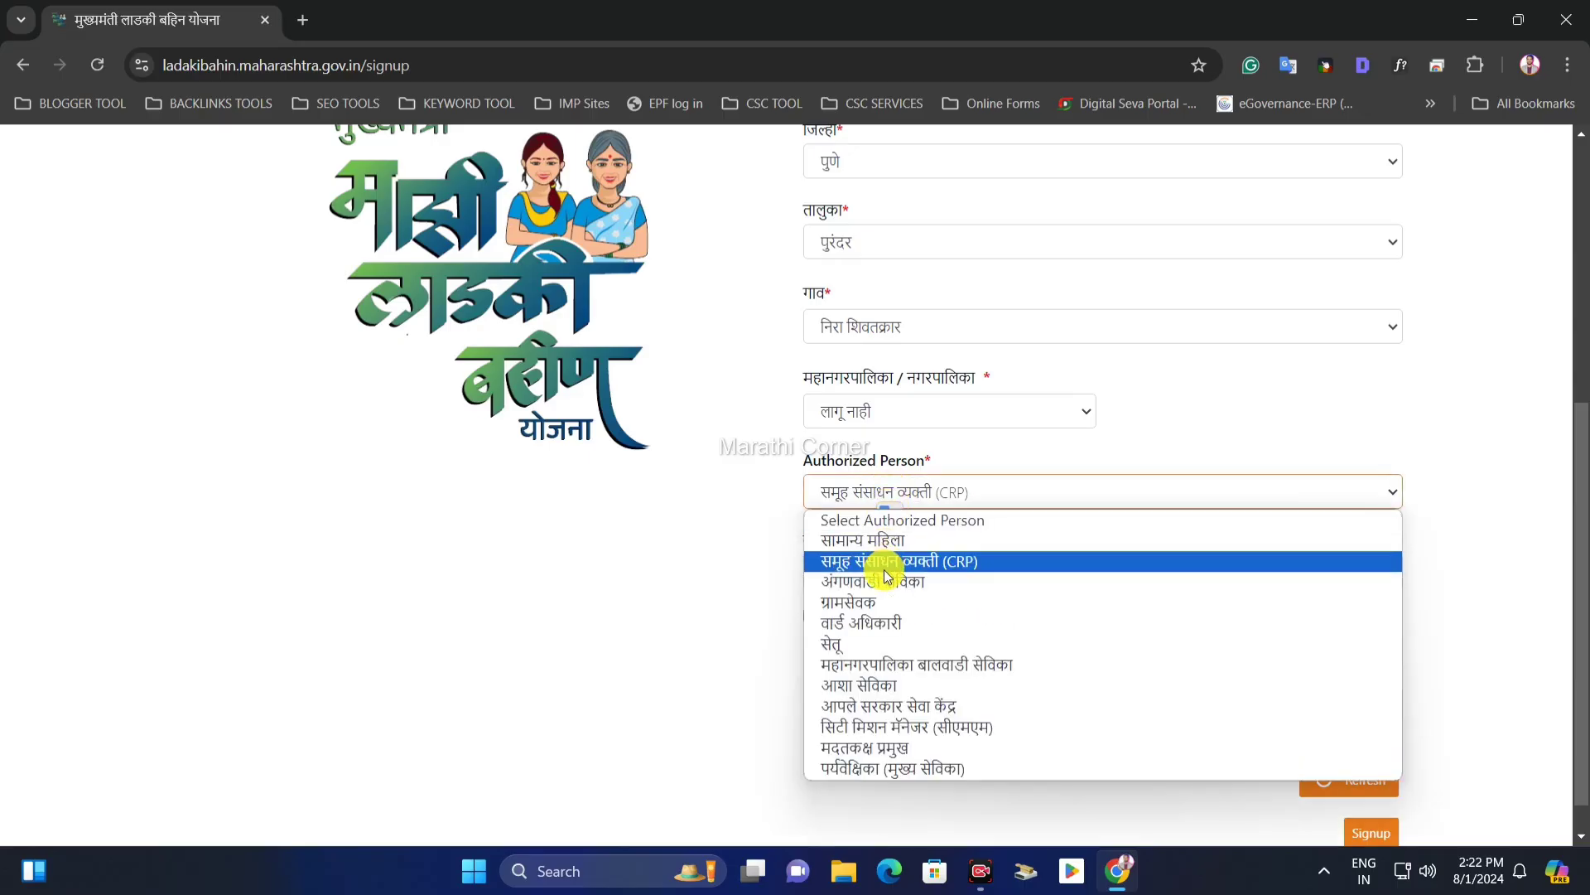
pyautogui.click(887, 584)
pyautogui.scroll(-1, 831, 497)
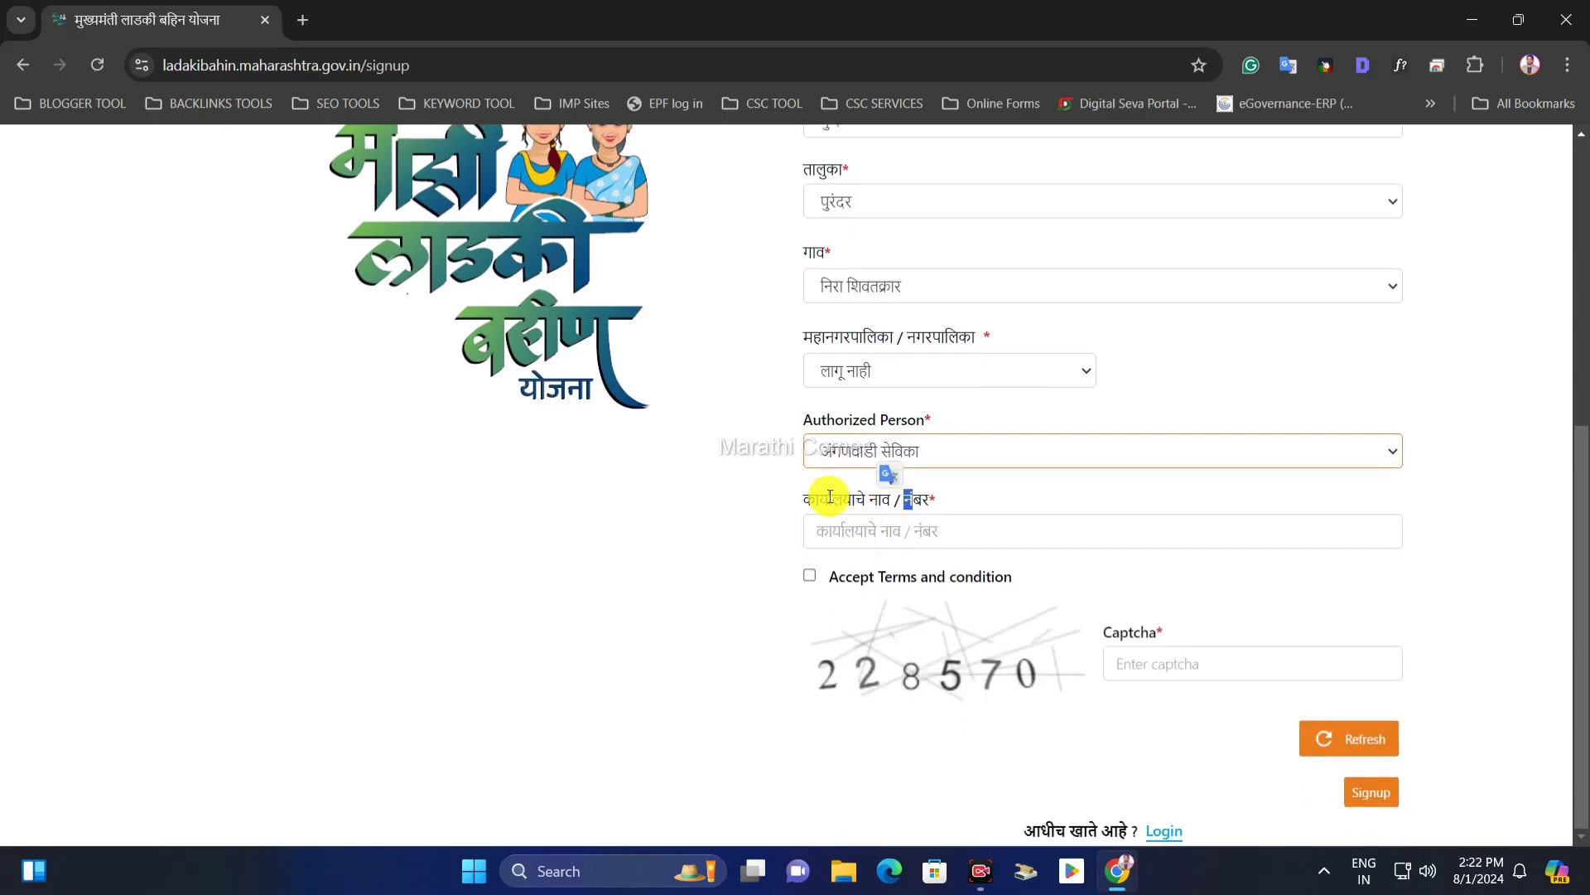
pyautogui.moveTo(830, 497); pyautogui.dragTo(896, 502)
pyautogui.click(910, 450)
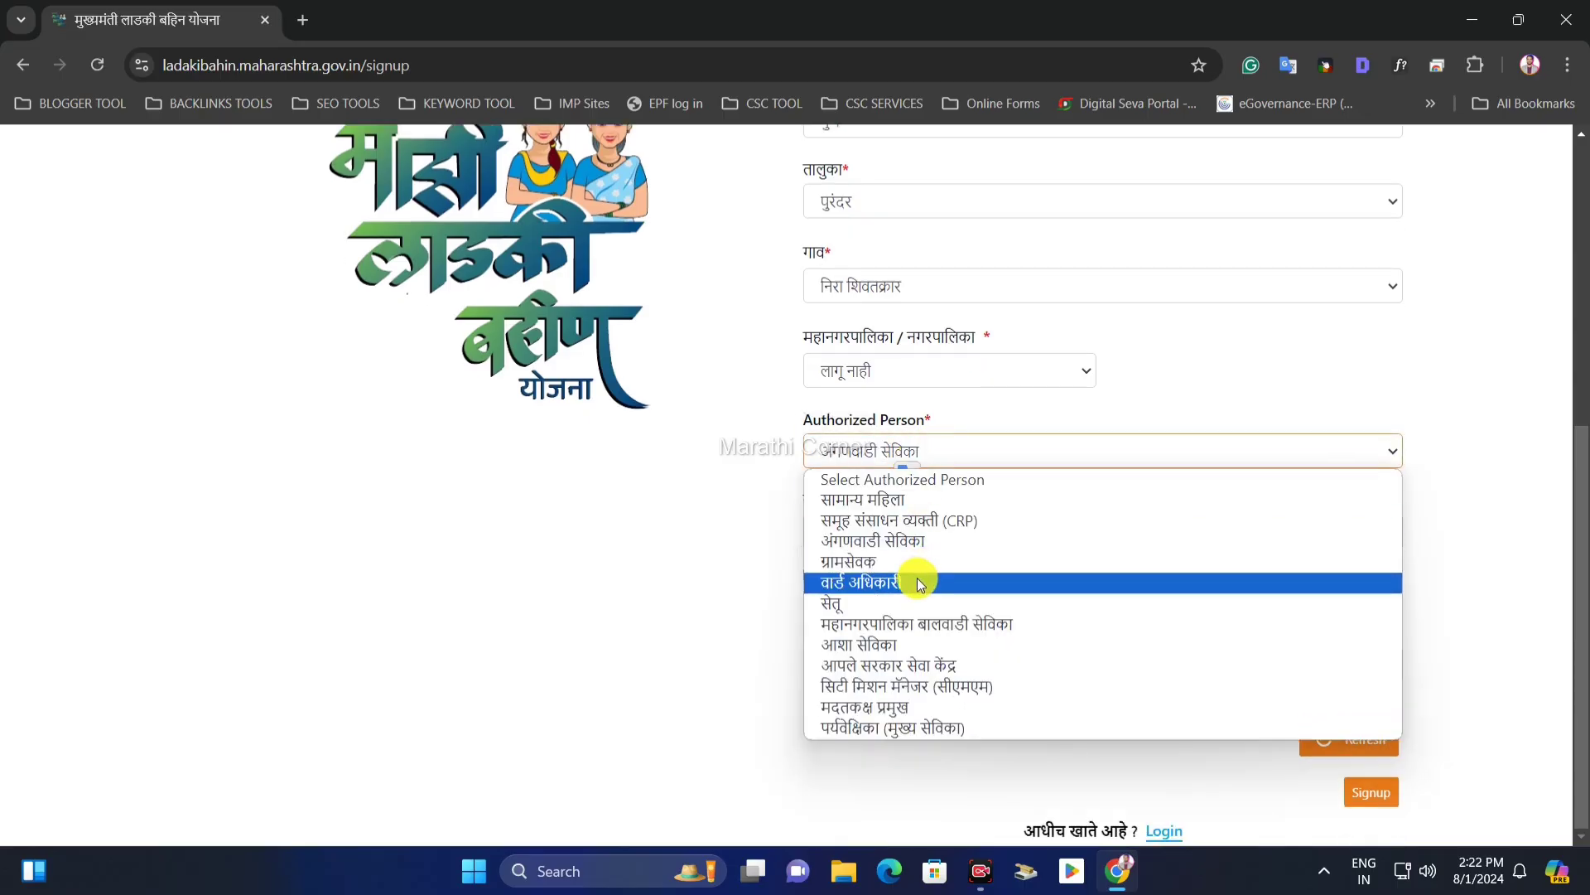
pyautogui.click(917, 579)
pyautogui.click(909, 452)
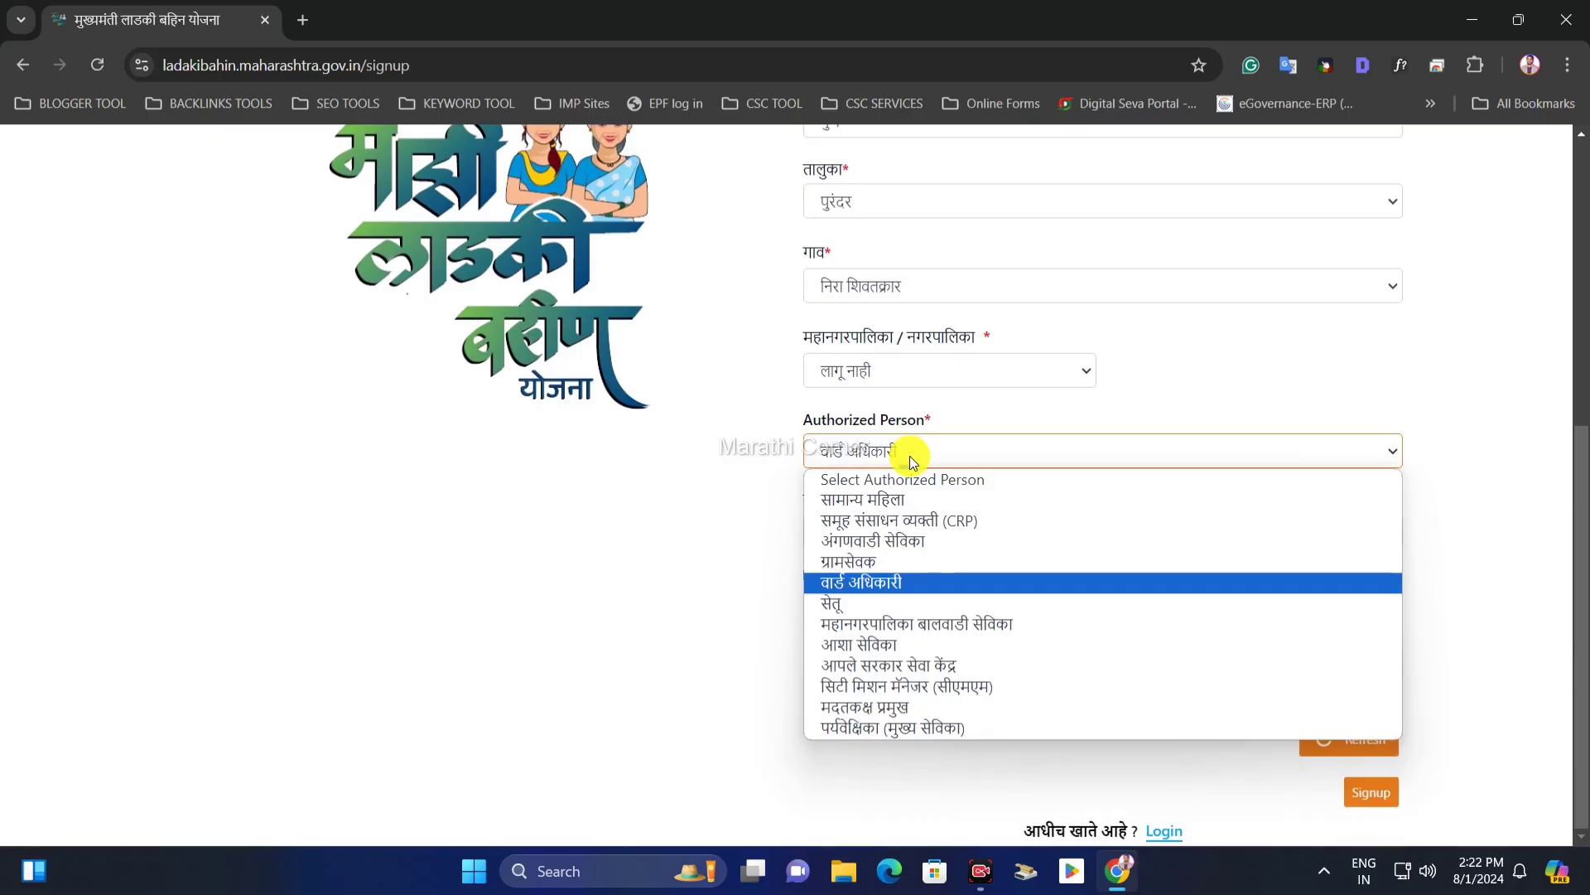
pyautogui.click(885, 603)
pyautogui.click(868, 511)
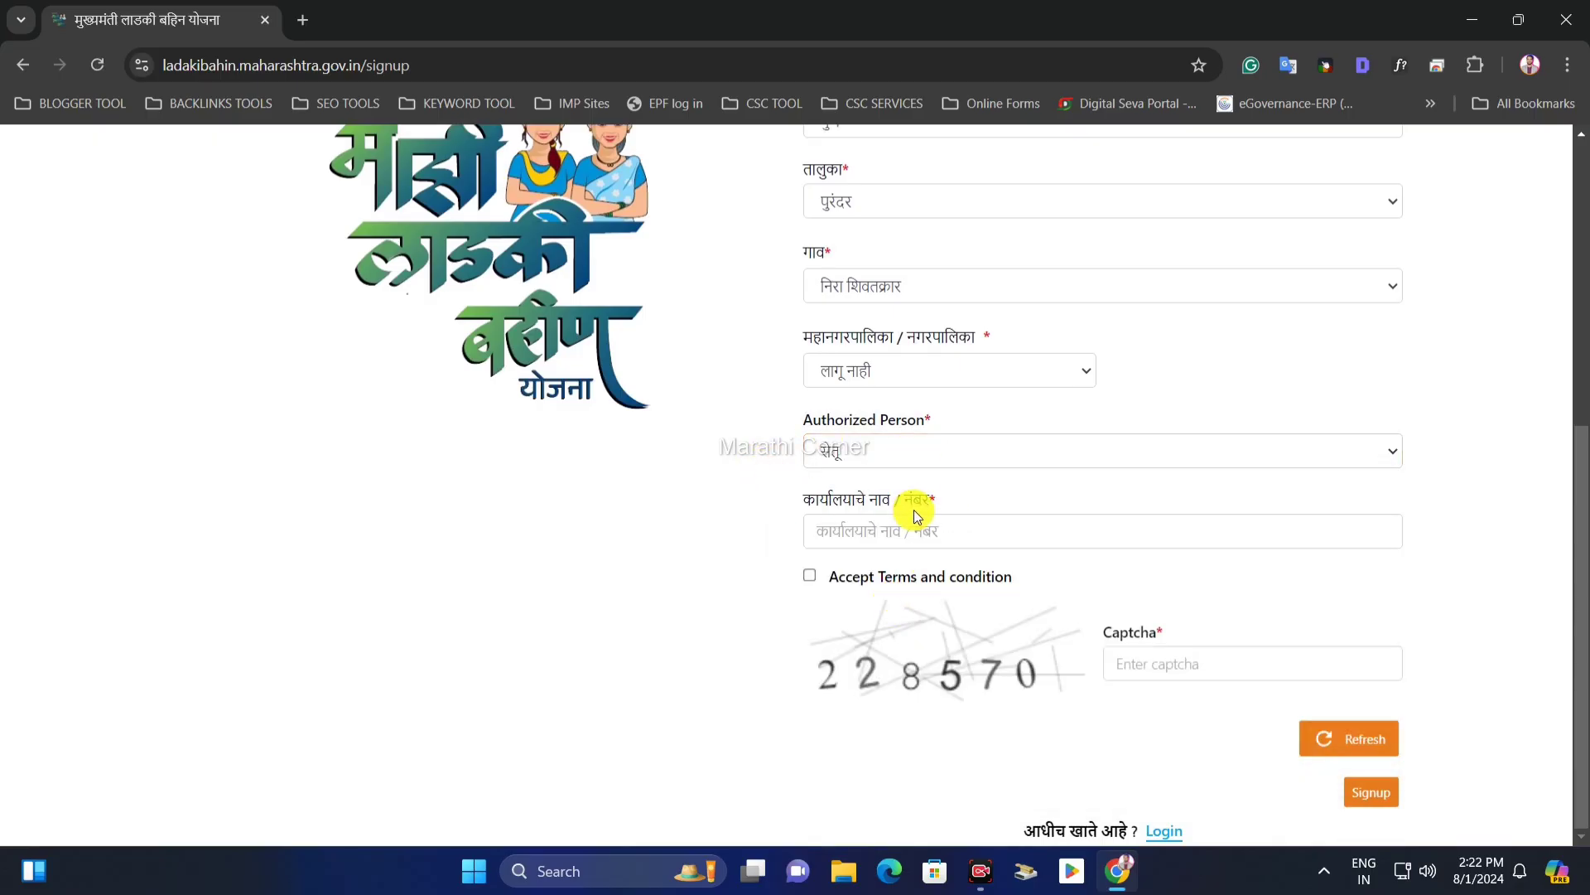
pyautogui.moveTo(813, 497); pyautogui.dragTo(901, 499)
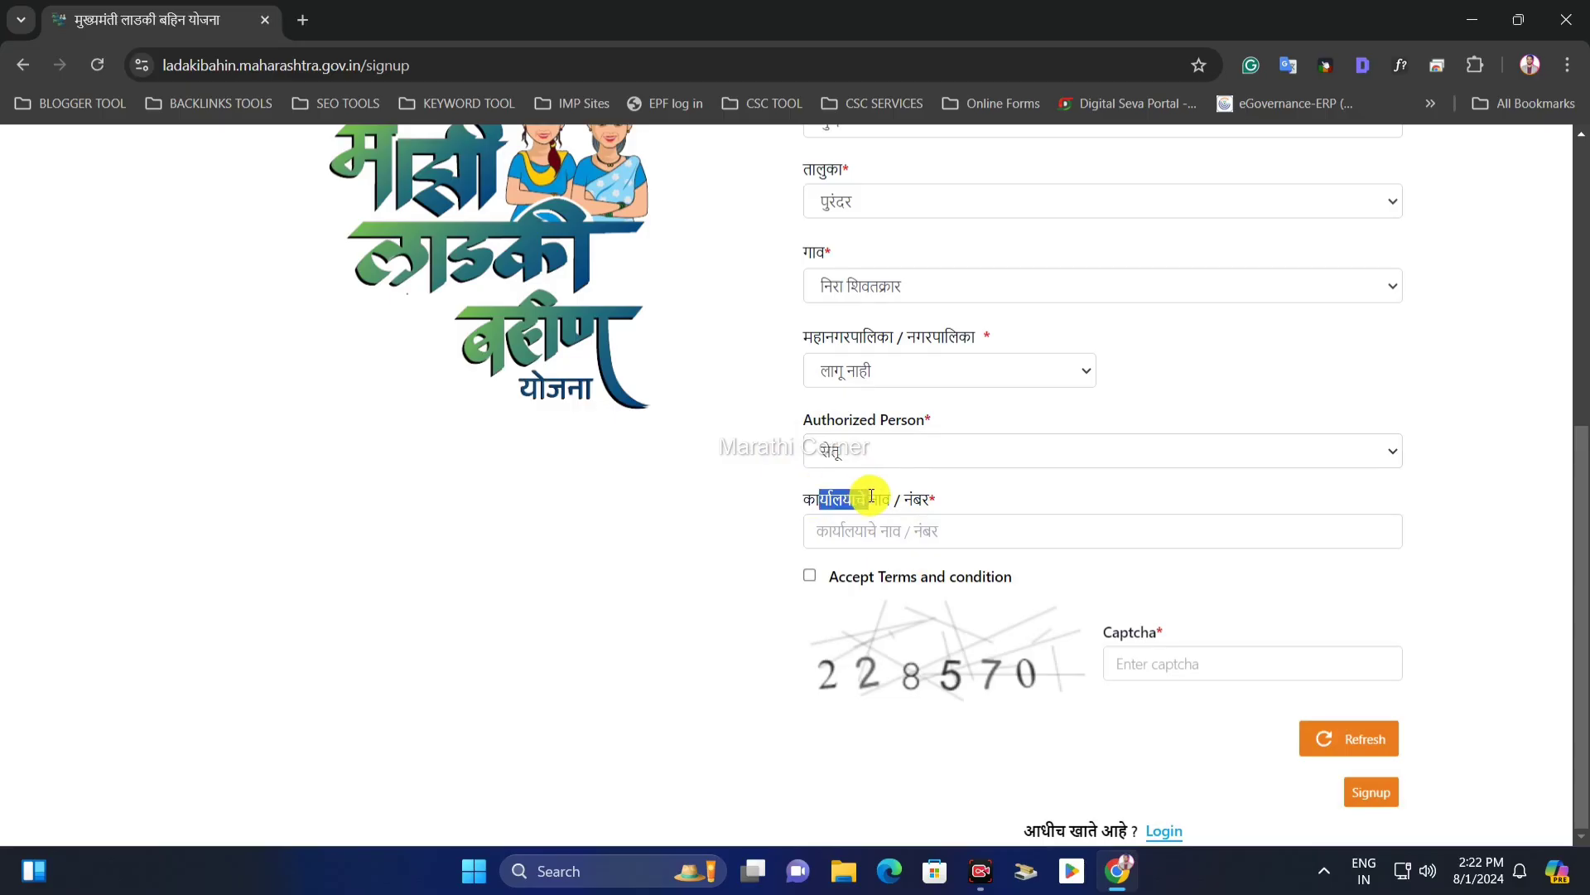
pyautogui.click(919, 500)
pyautogui.doubleClick(908, 499)
pyautogui.click(920, 528)
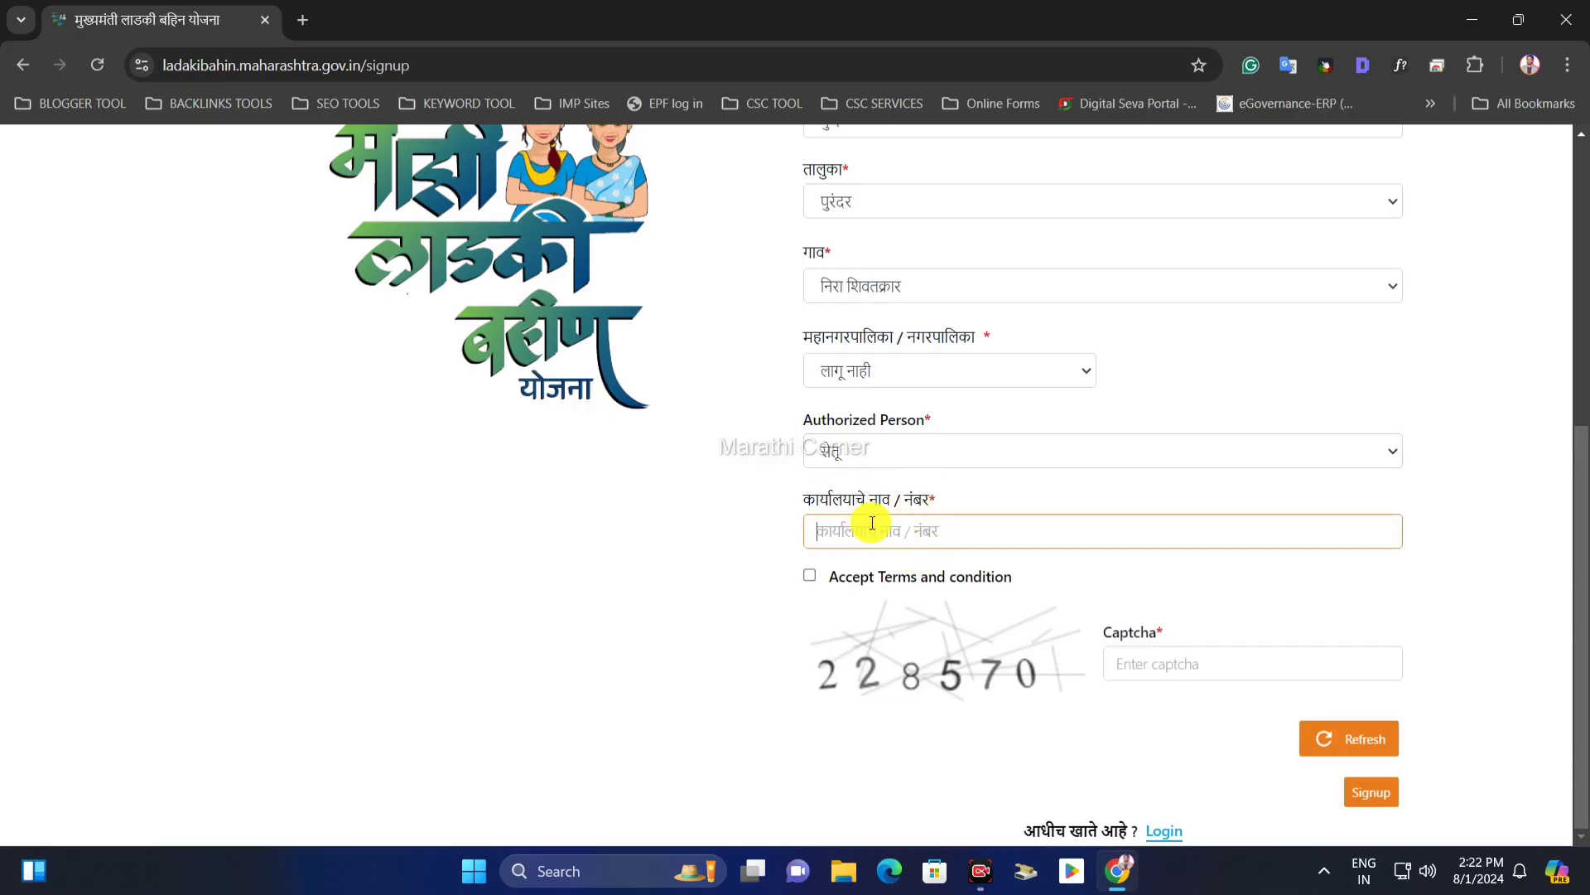
# - Settle the authorized person on सामान्य महिला and accept the terms and conditions
pyautogui.click(873, 451)
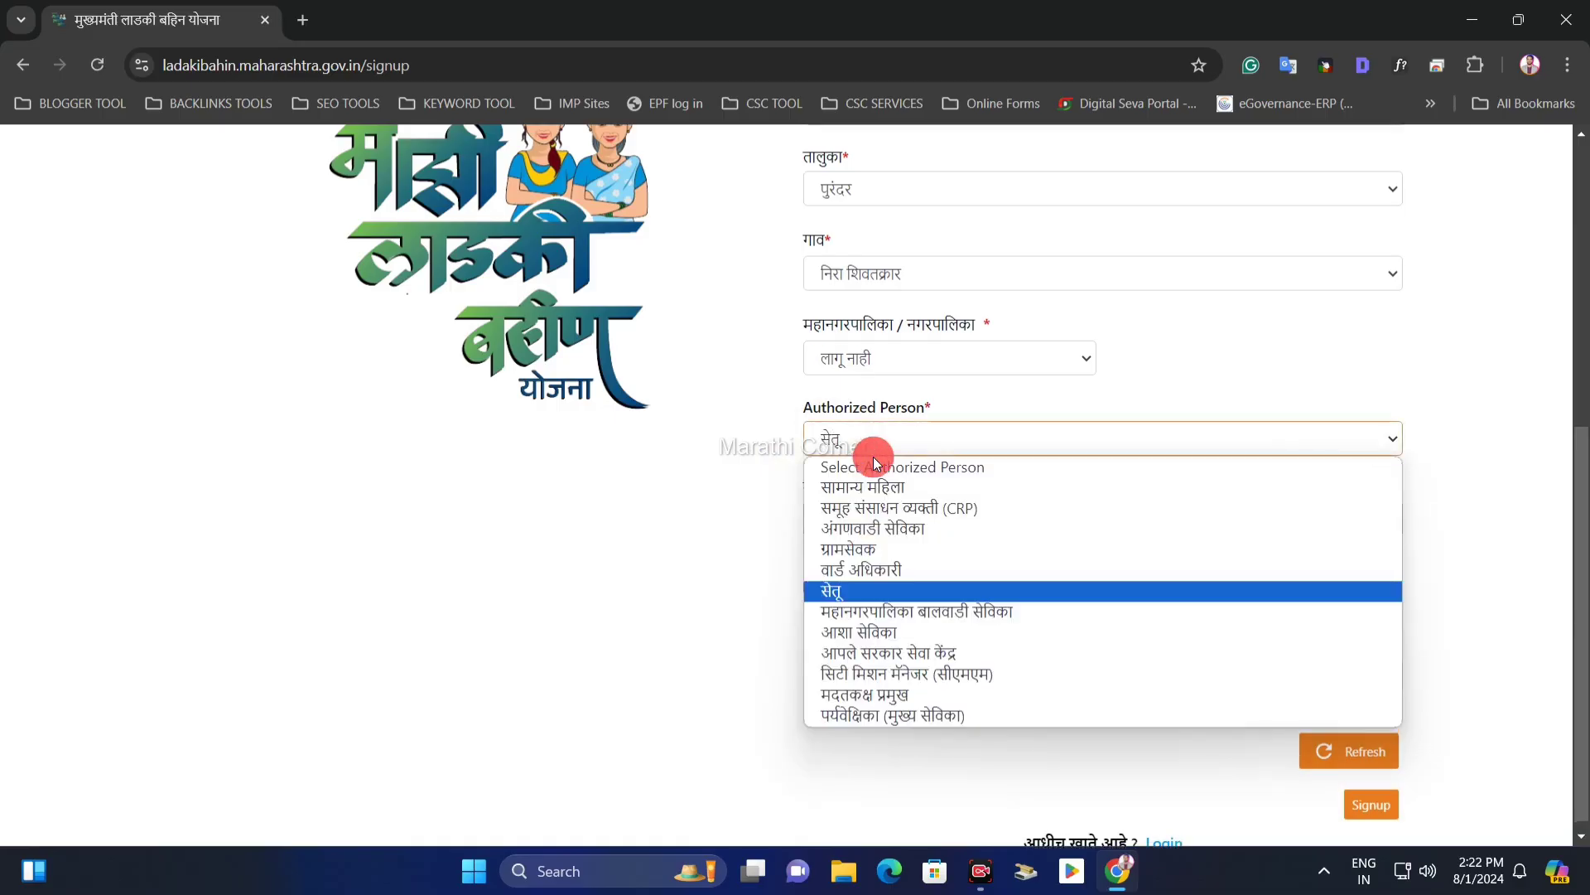
pyautogui.click(915, 636)
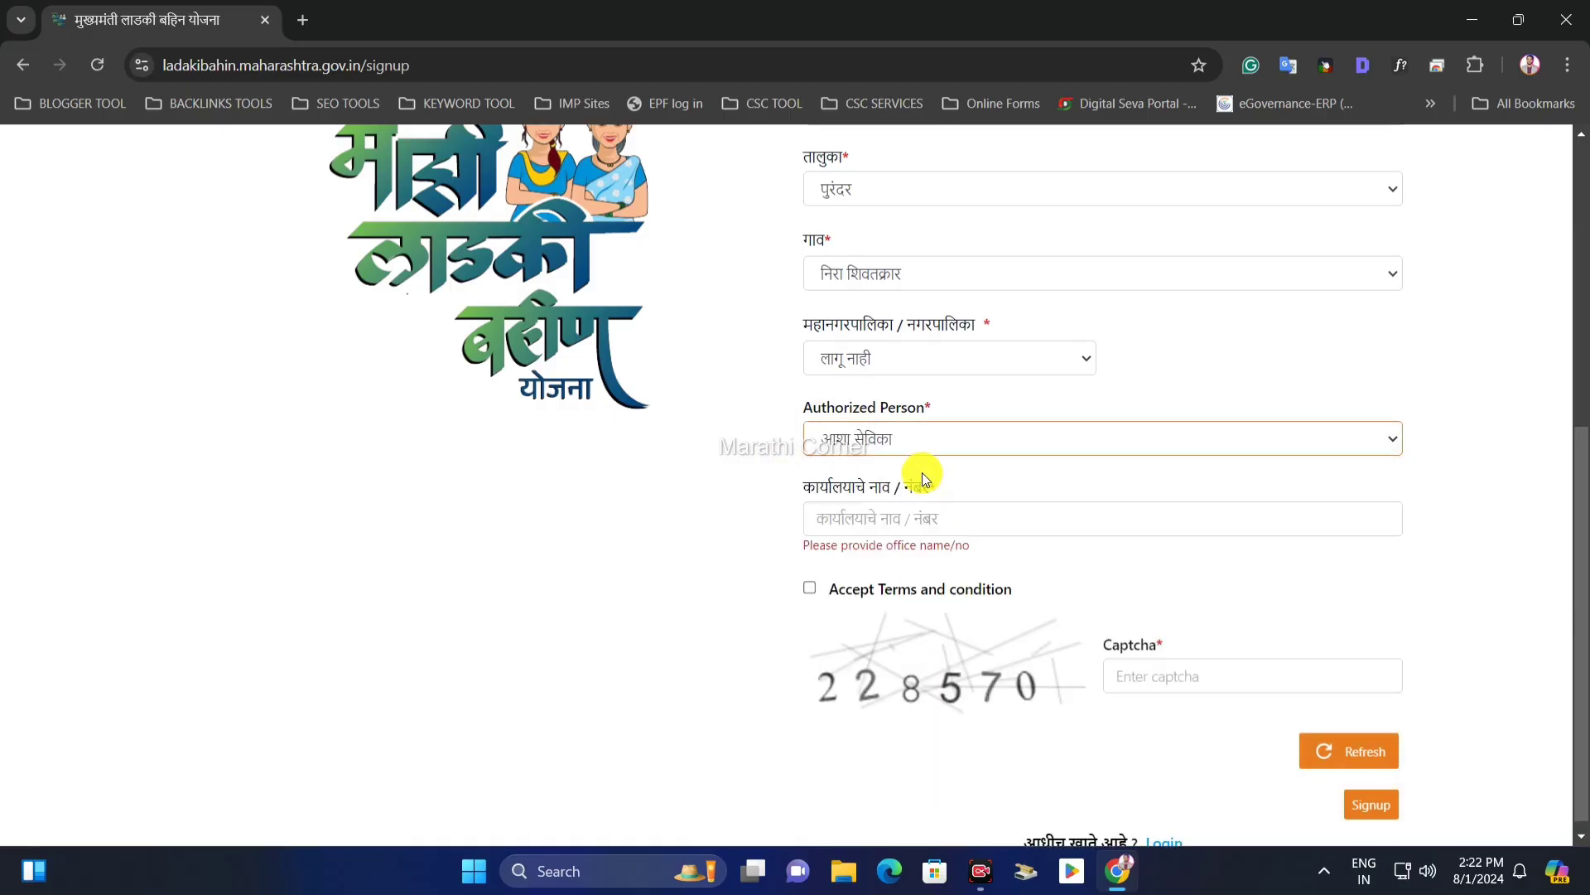
pyautogui.click(896, 444)
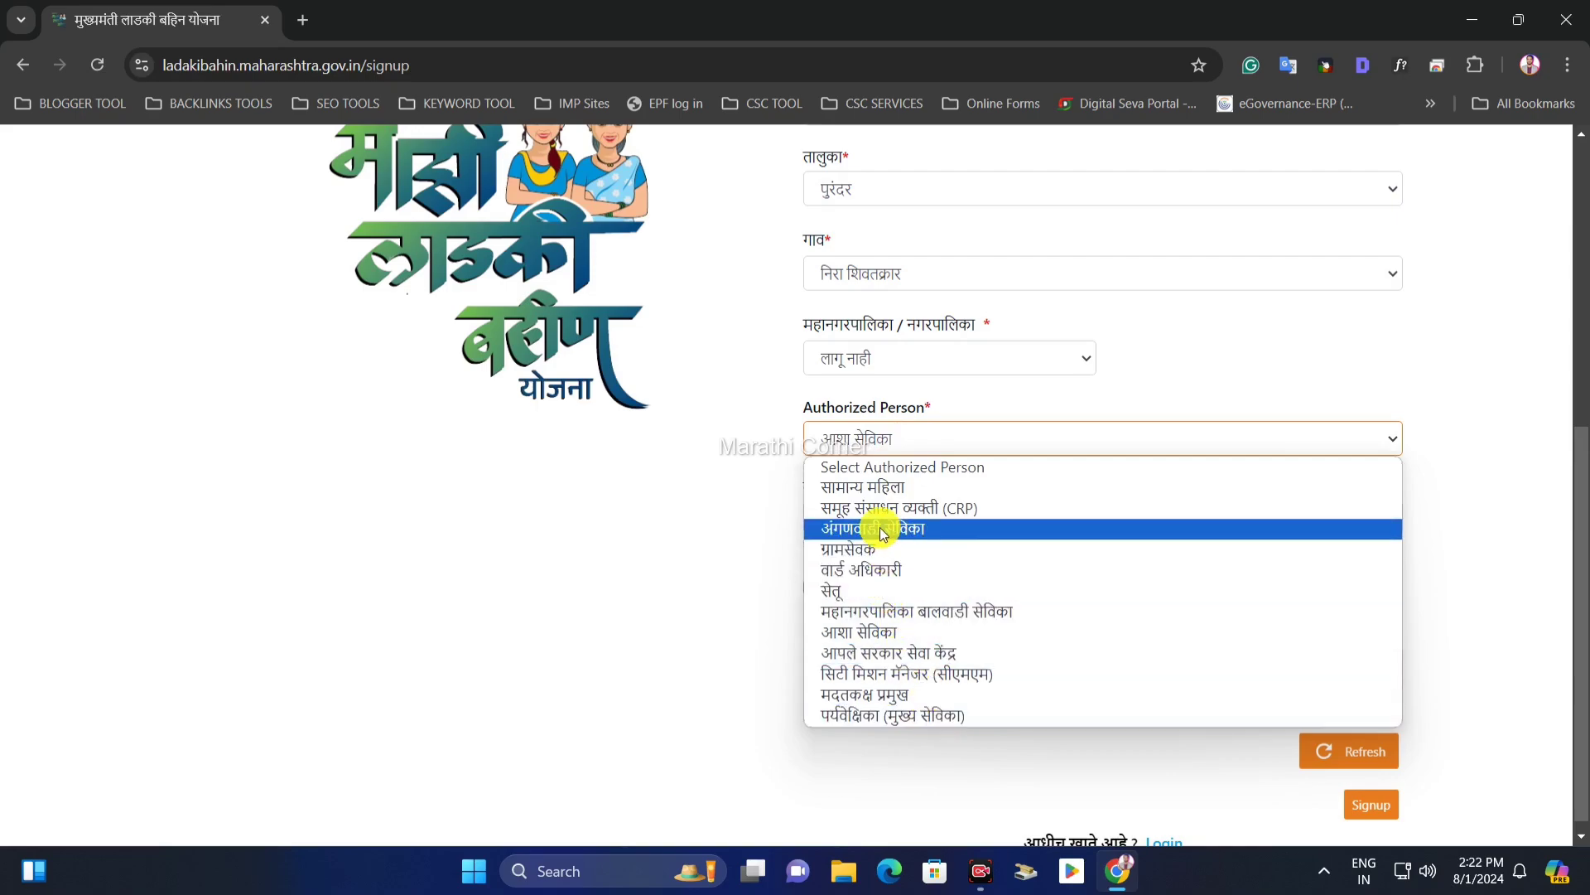
pyautogui.click(876, 591)
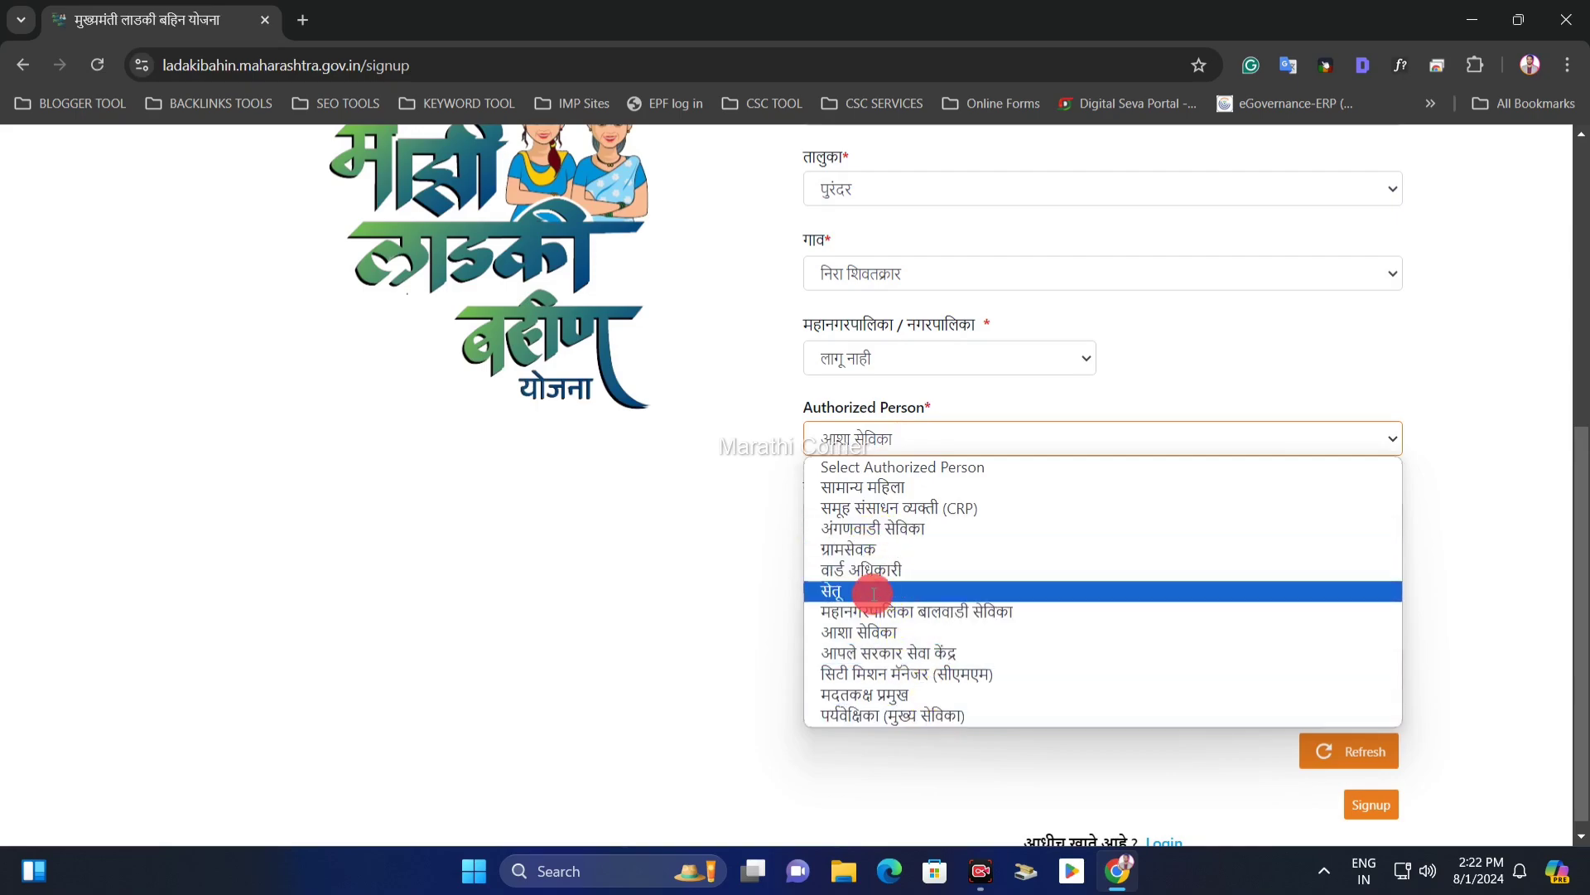
pyautogui.click(861, 439)
pyautogui.click(876, 489)
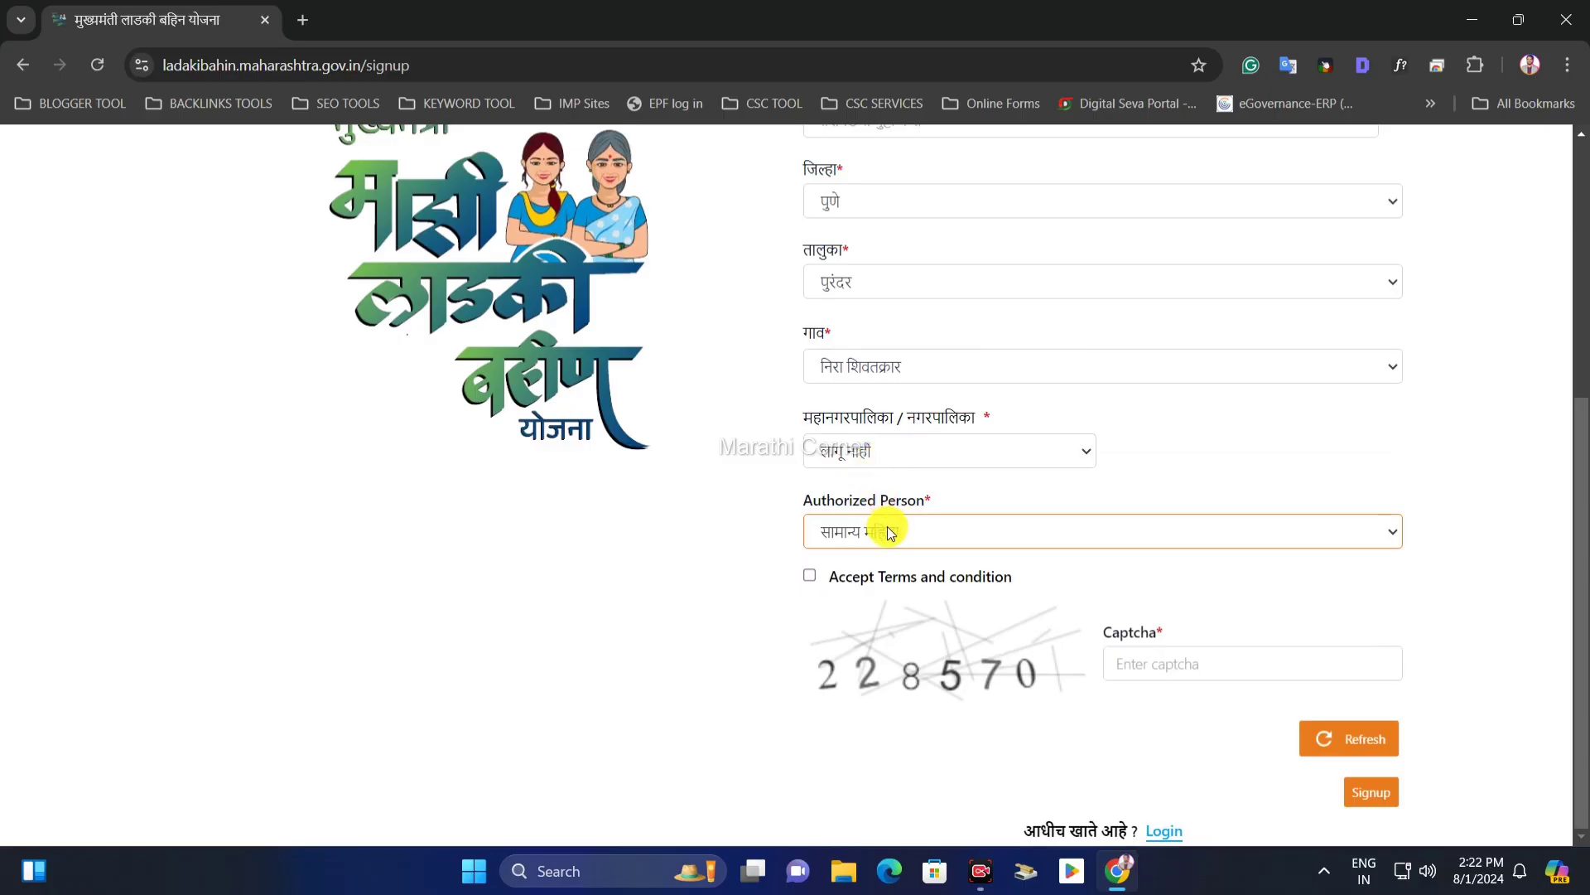
pyautogui.click(808, 574)
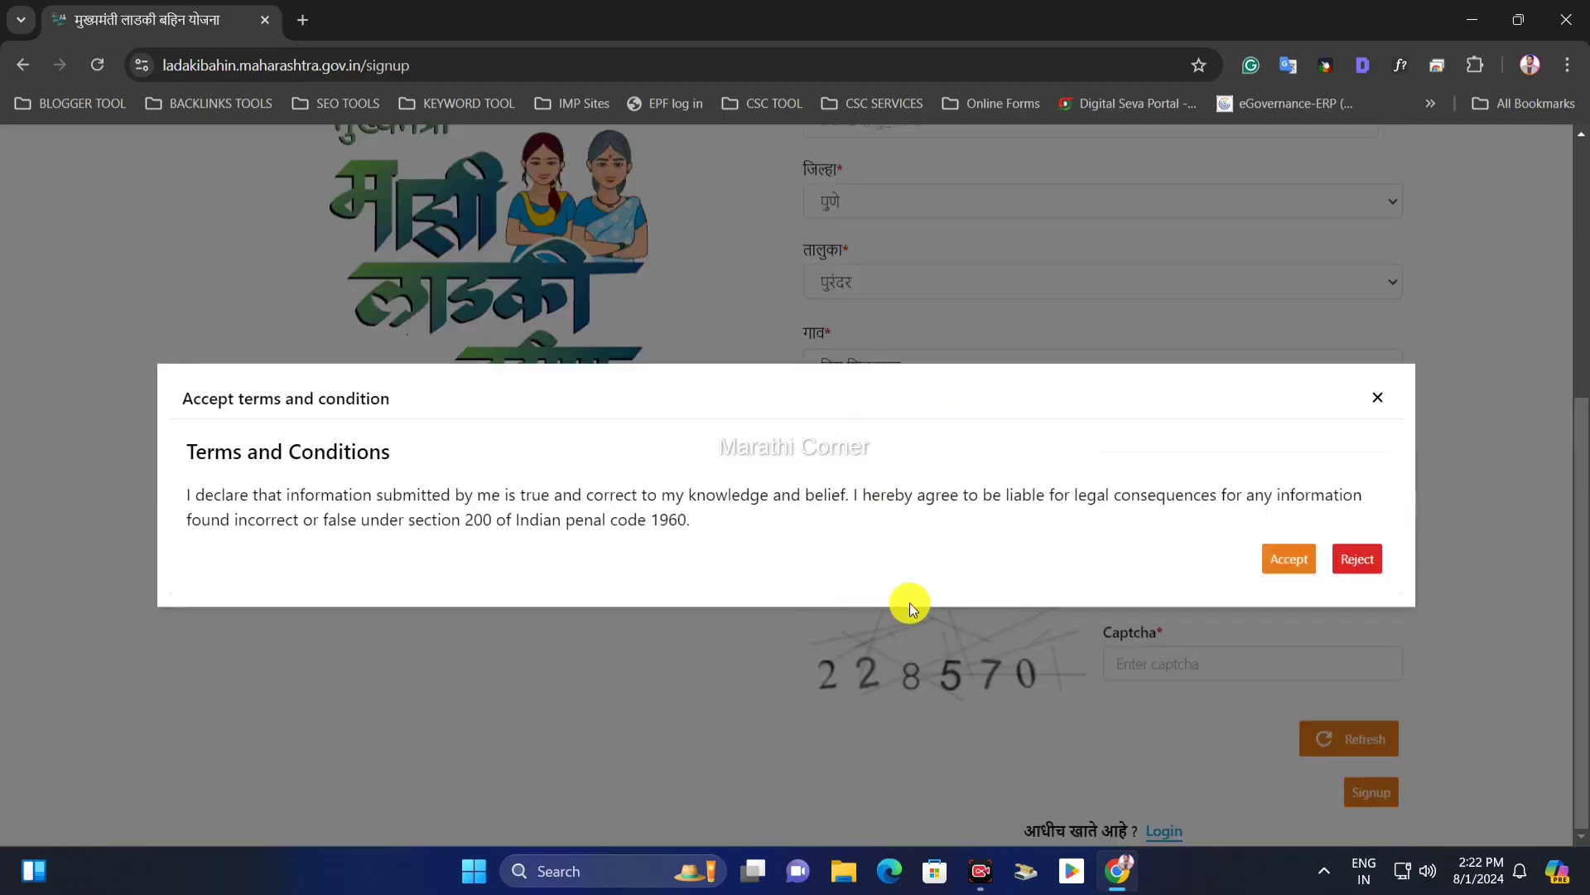
pyautogui.click(1288, 558)
# - Enter the signup captcha, then verify the account with the four-digit OTP and captcha
pyautogui.click(1191, 662)
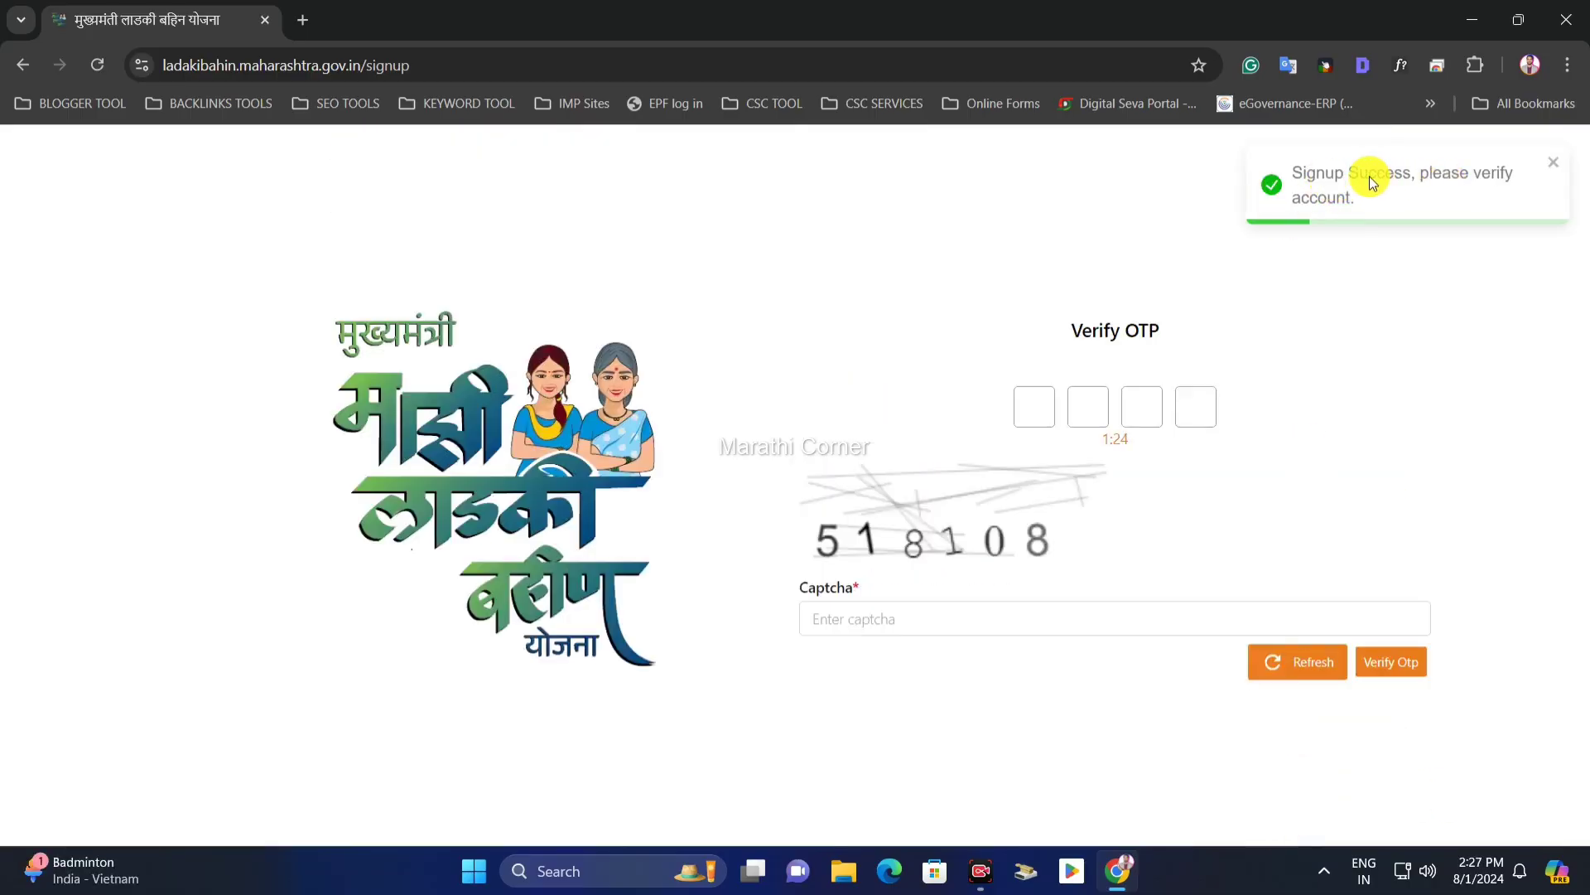
pyautogui.click(1048, 416)
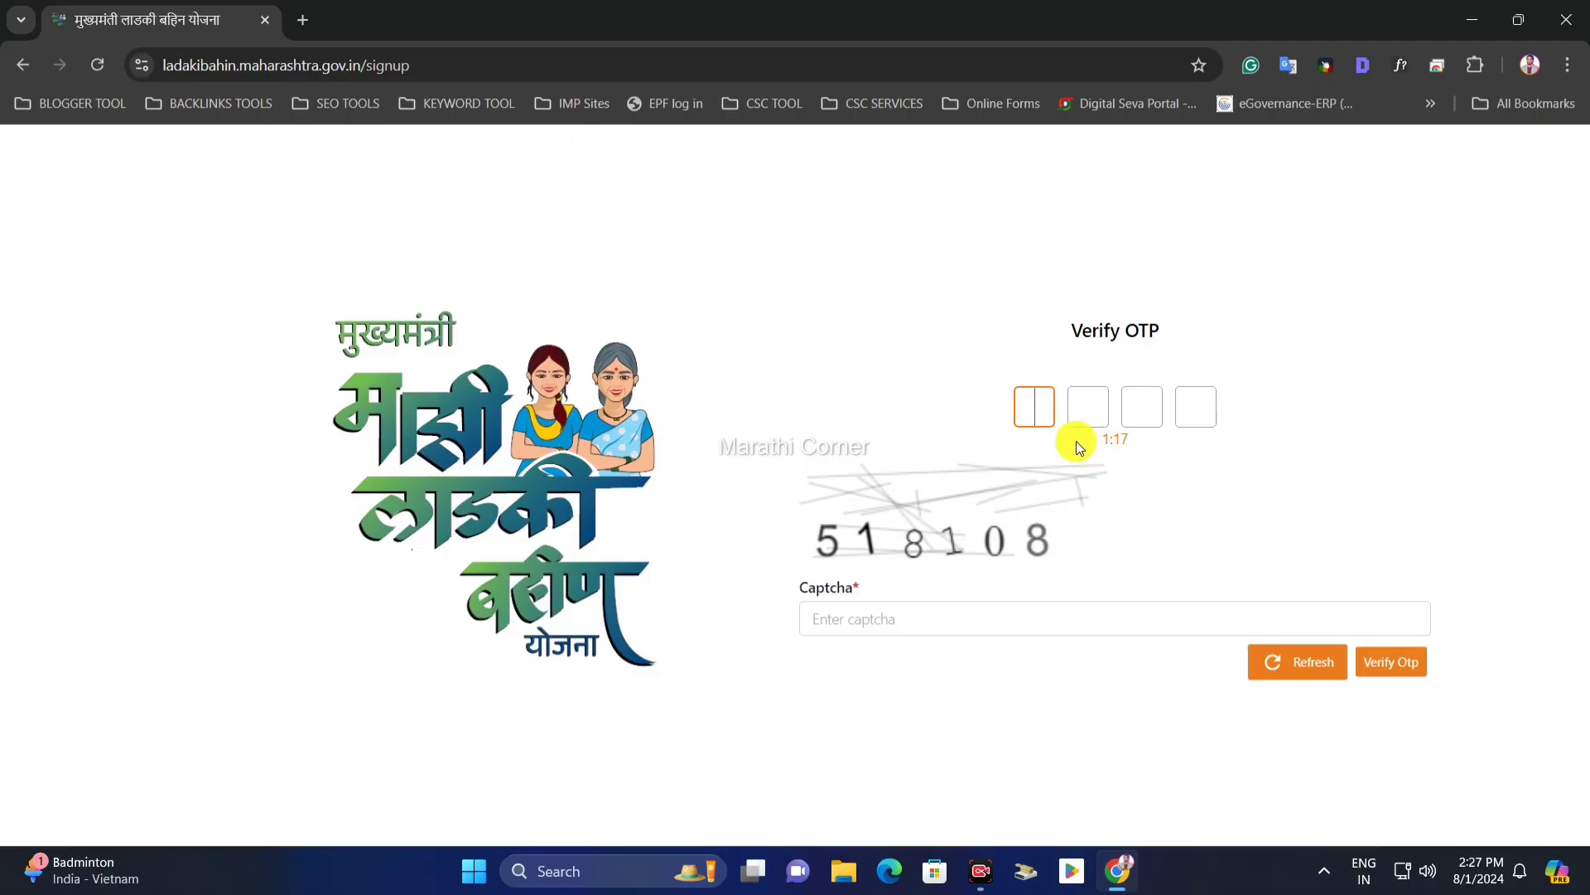
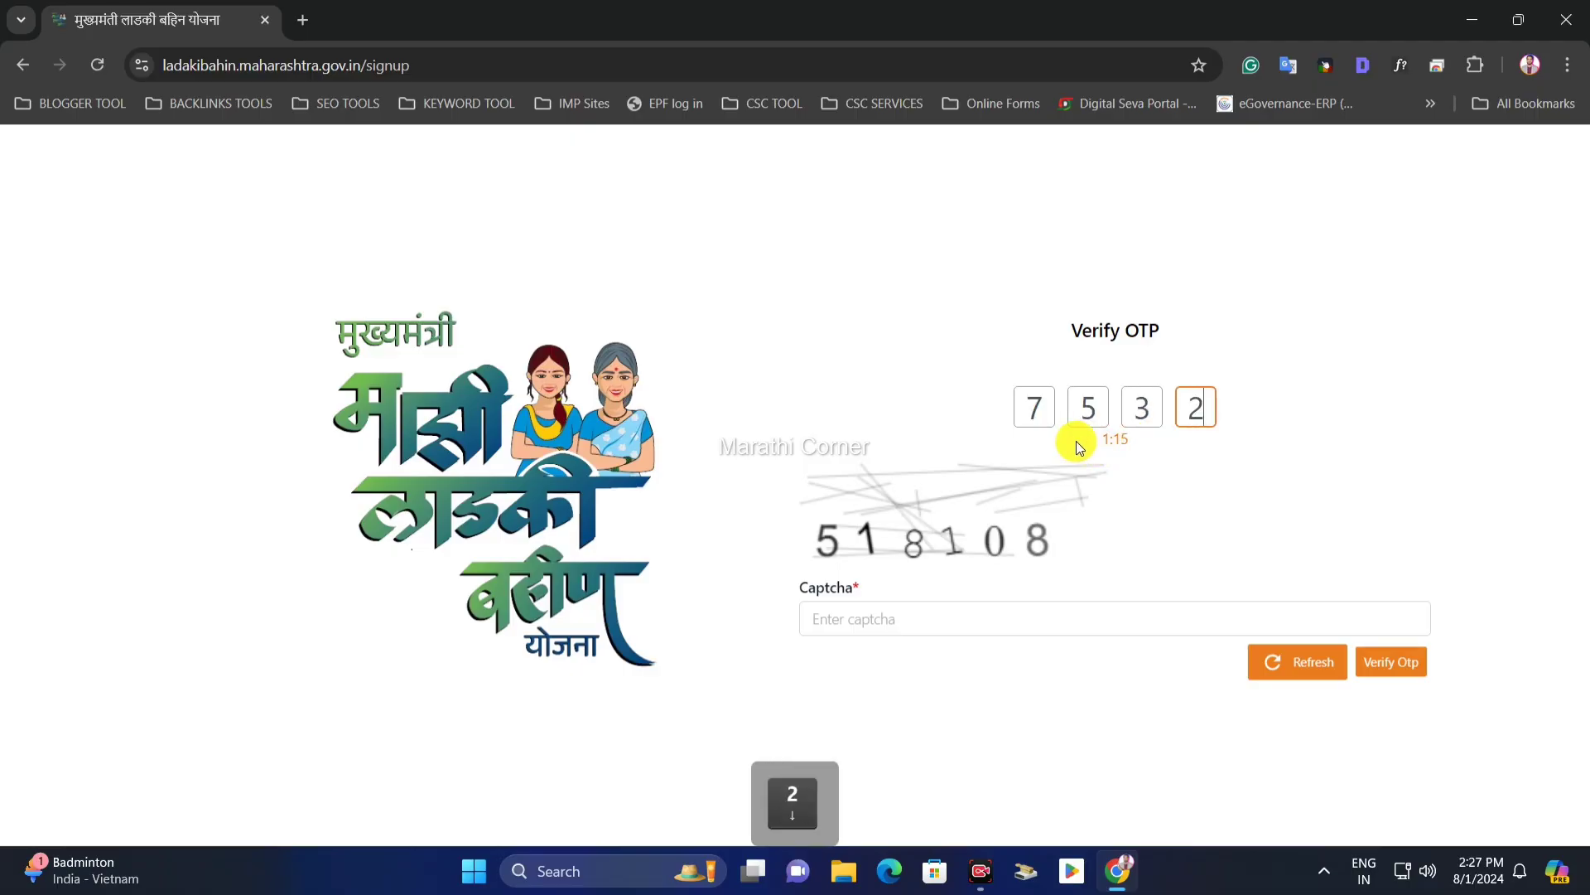
pyautogui.click(1028, 622)
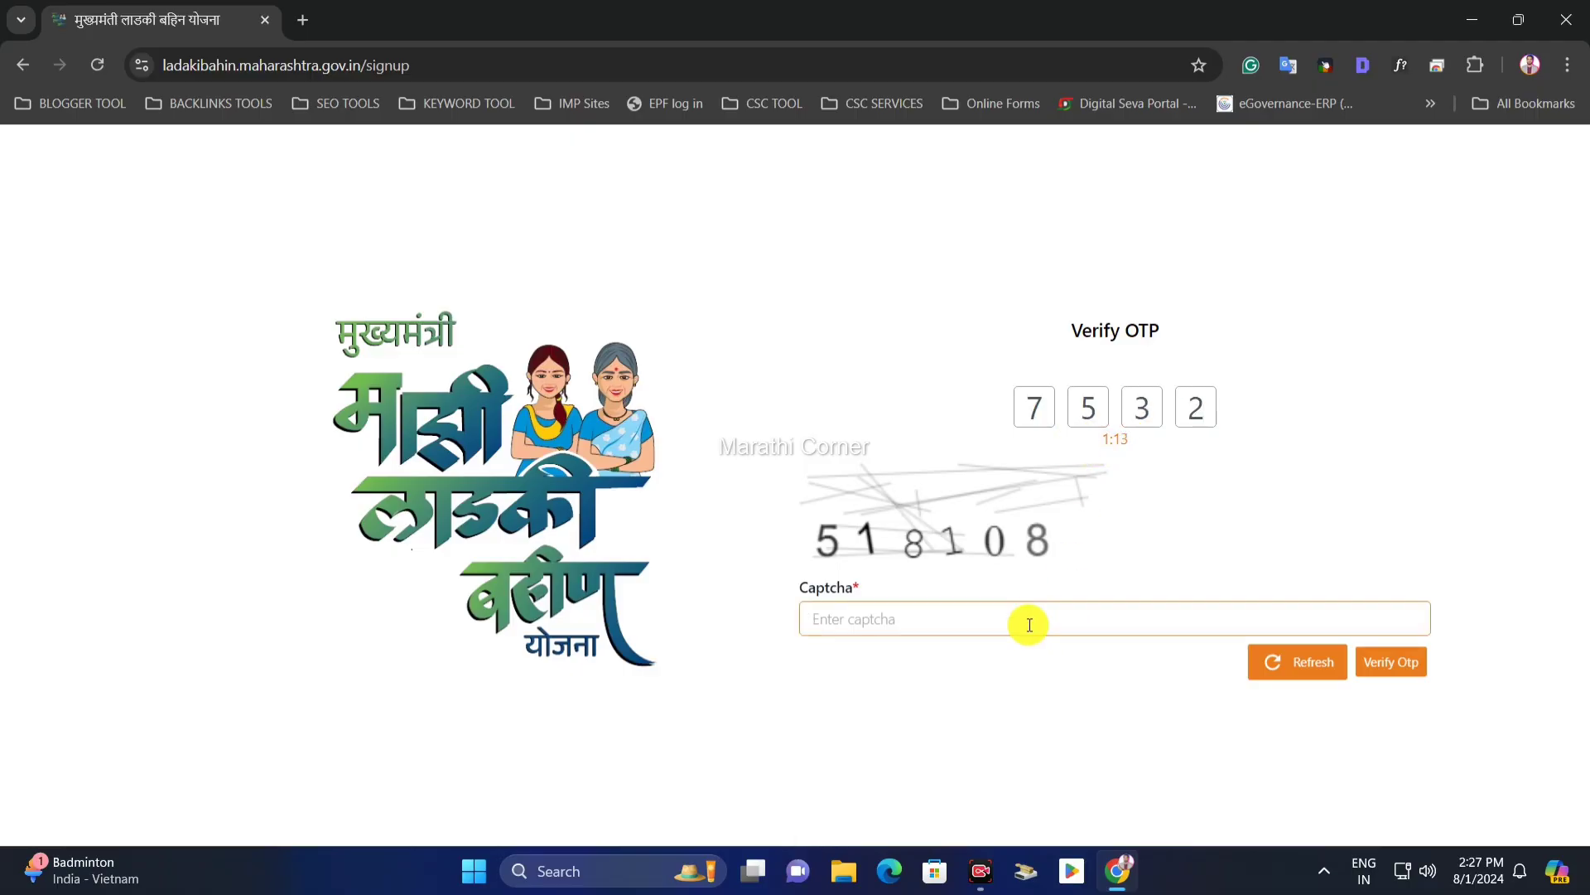
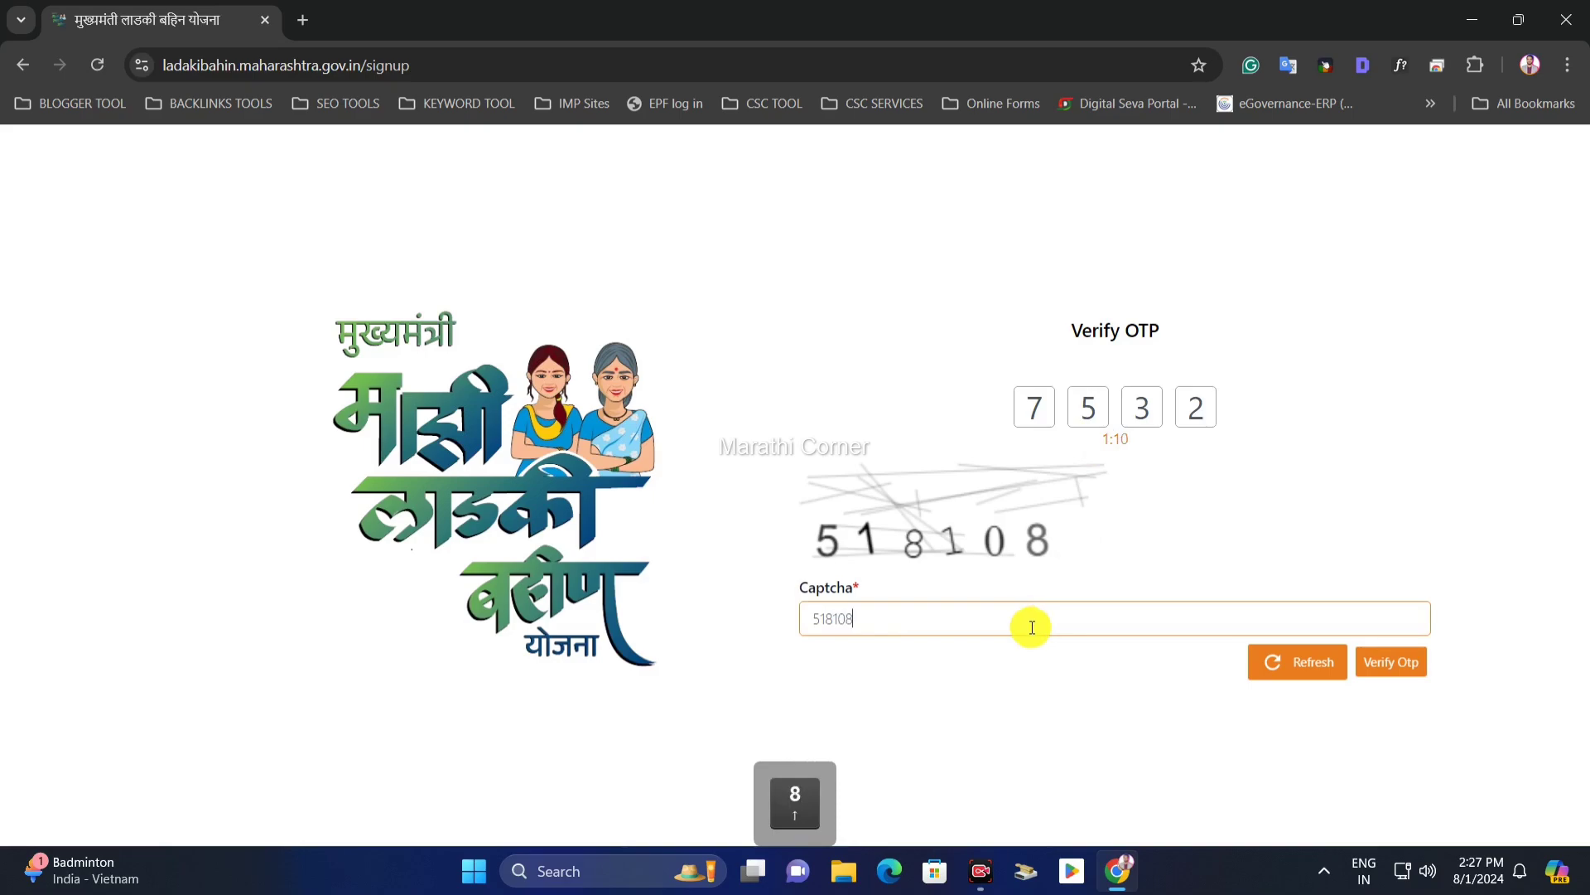
pyautogui.click(1403, 656)
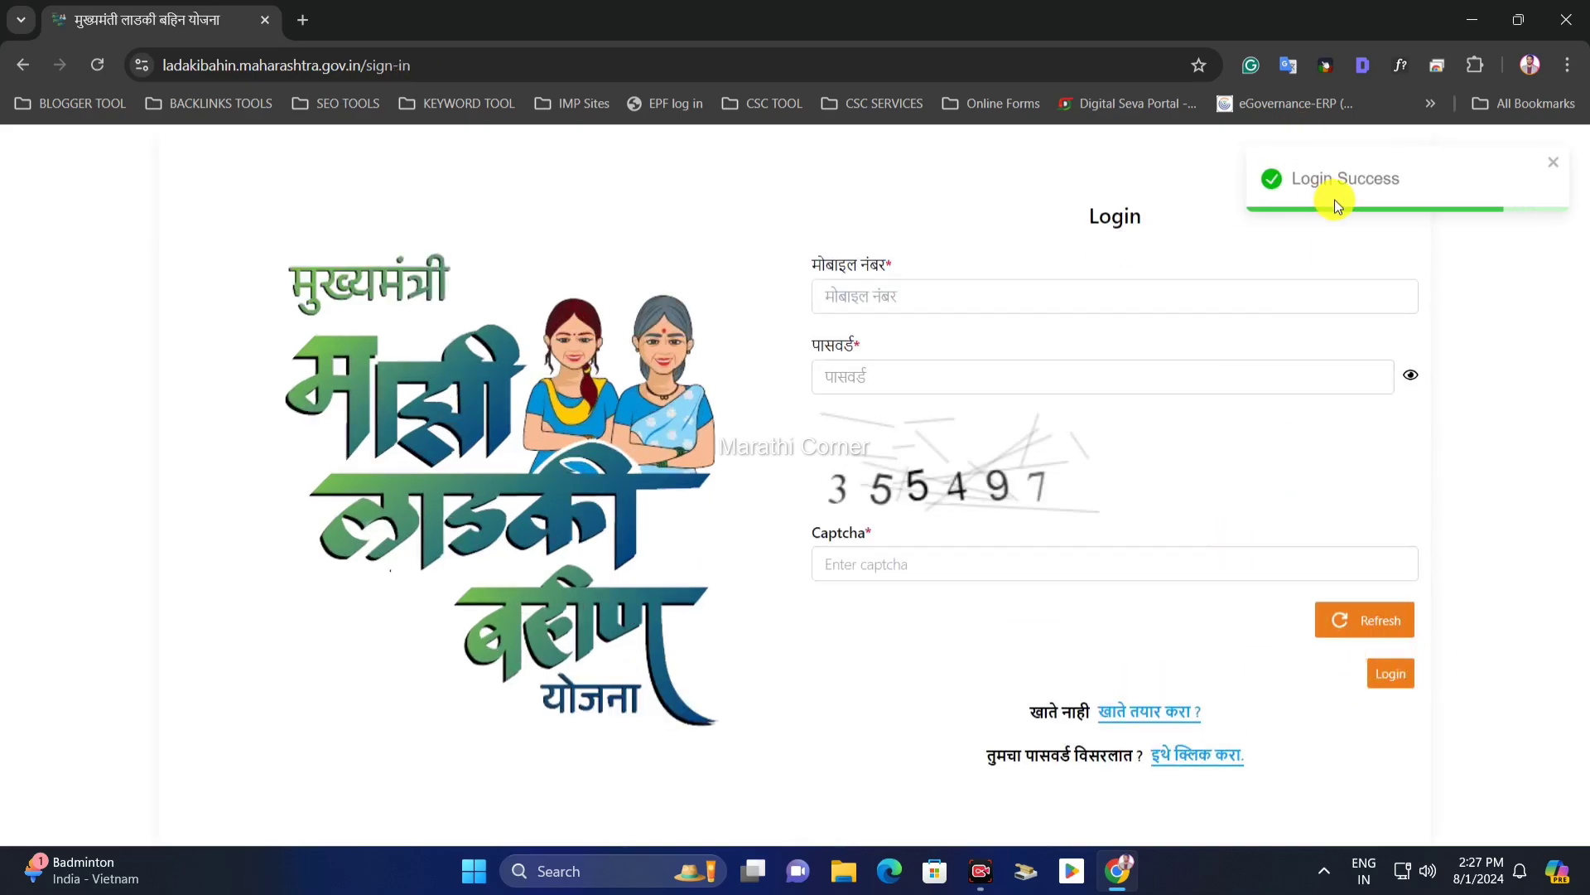
# - Return to the portal home page via the address bar and reopen the applicant login page
pyautogui.moveTo(1409, 176); pyautogui.dragTo(1415, 176)
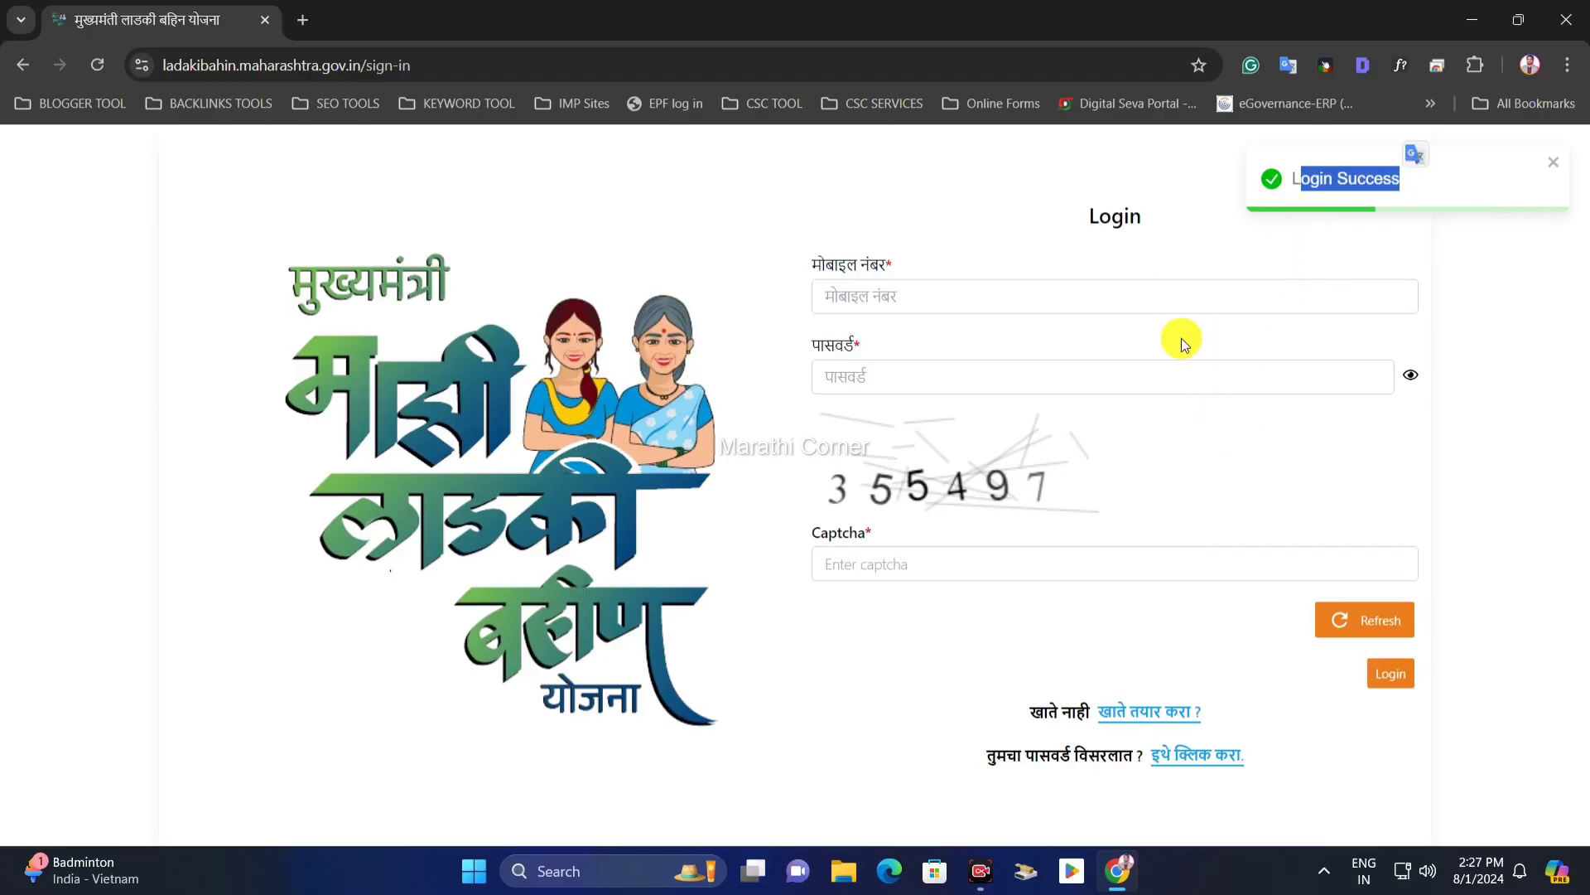
pyautogui.click(961, 270)
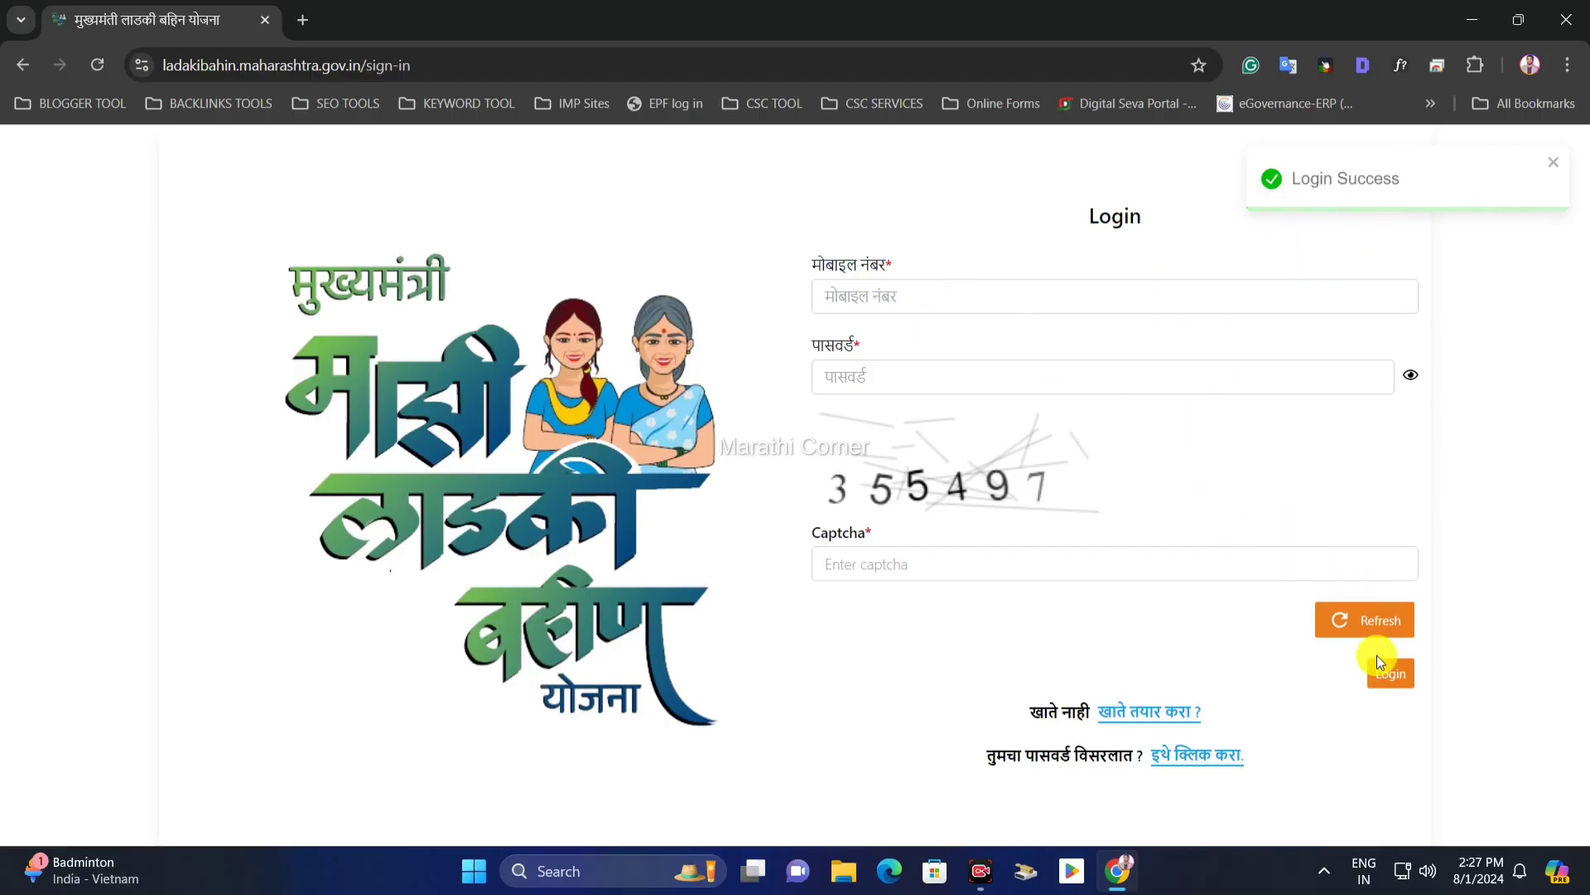
pyautogui.click(838, 292)
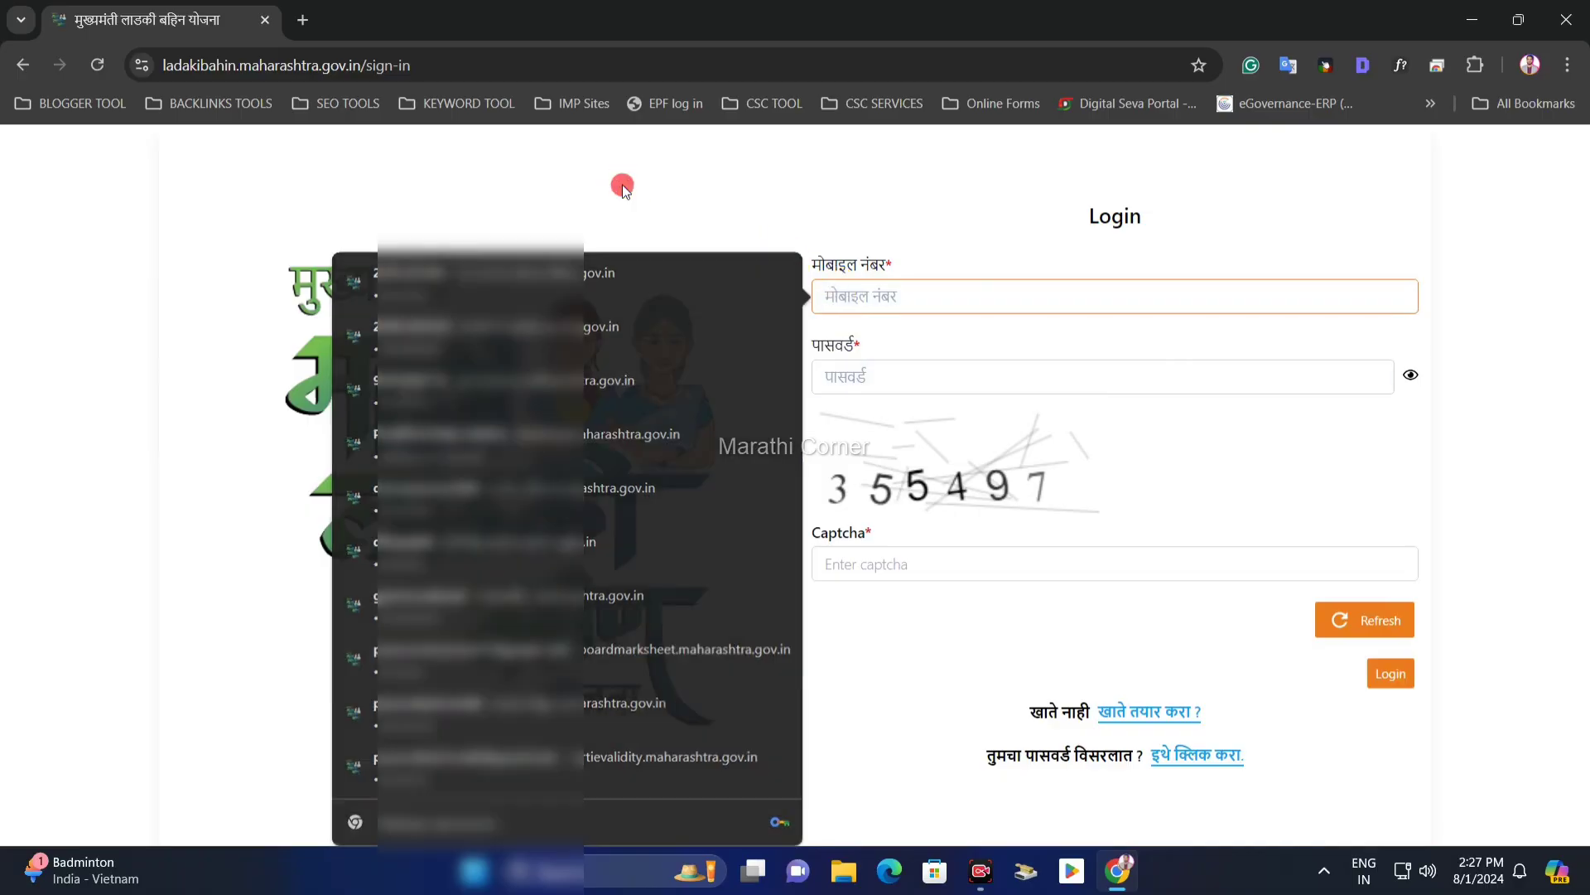
pyautogui.moveTo(362, 64); pyautogui.dragTo(611, 89)
pyautogui.press('BackSpace')
pyautogui.press('Return')
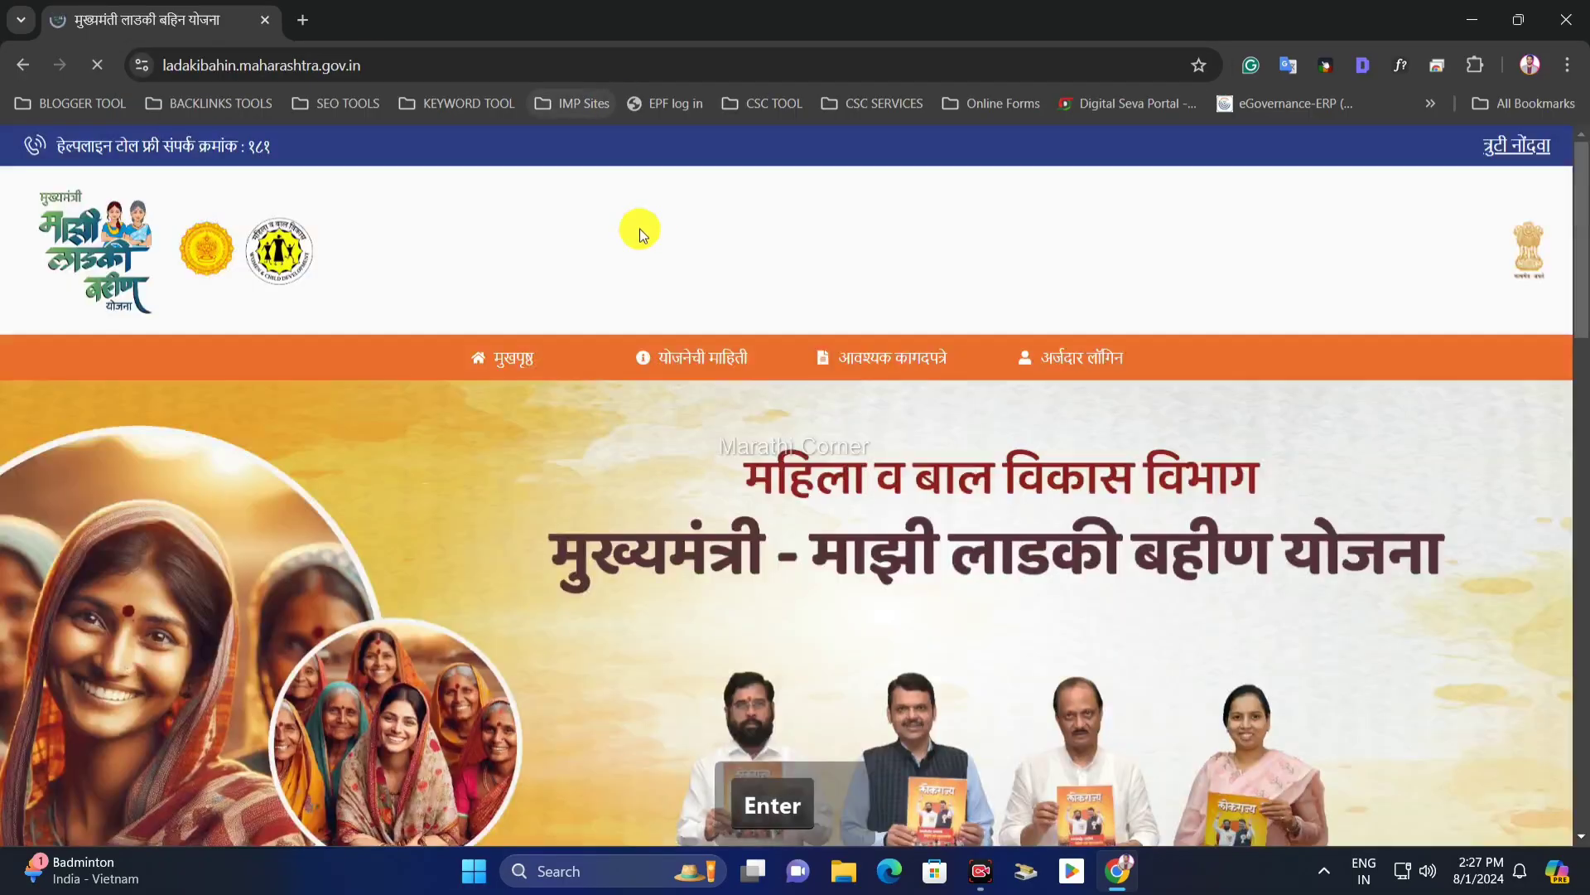
pyautogui.click(1068, 357)
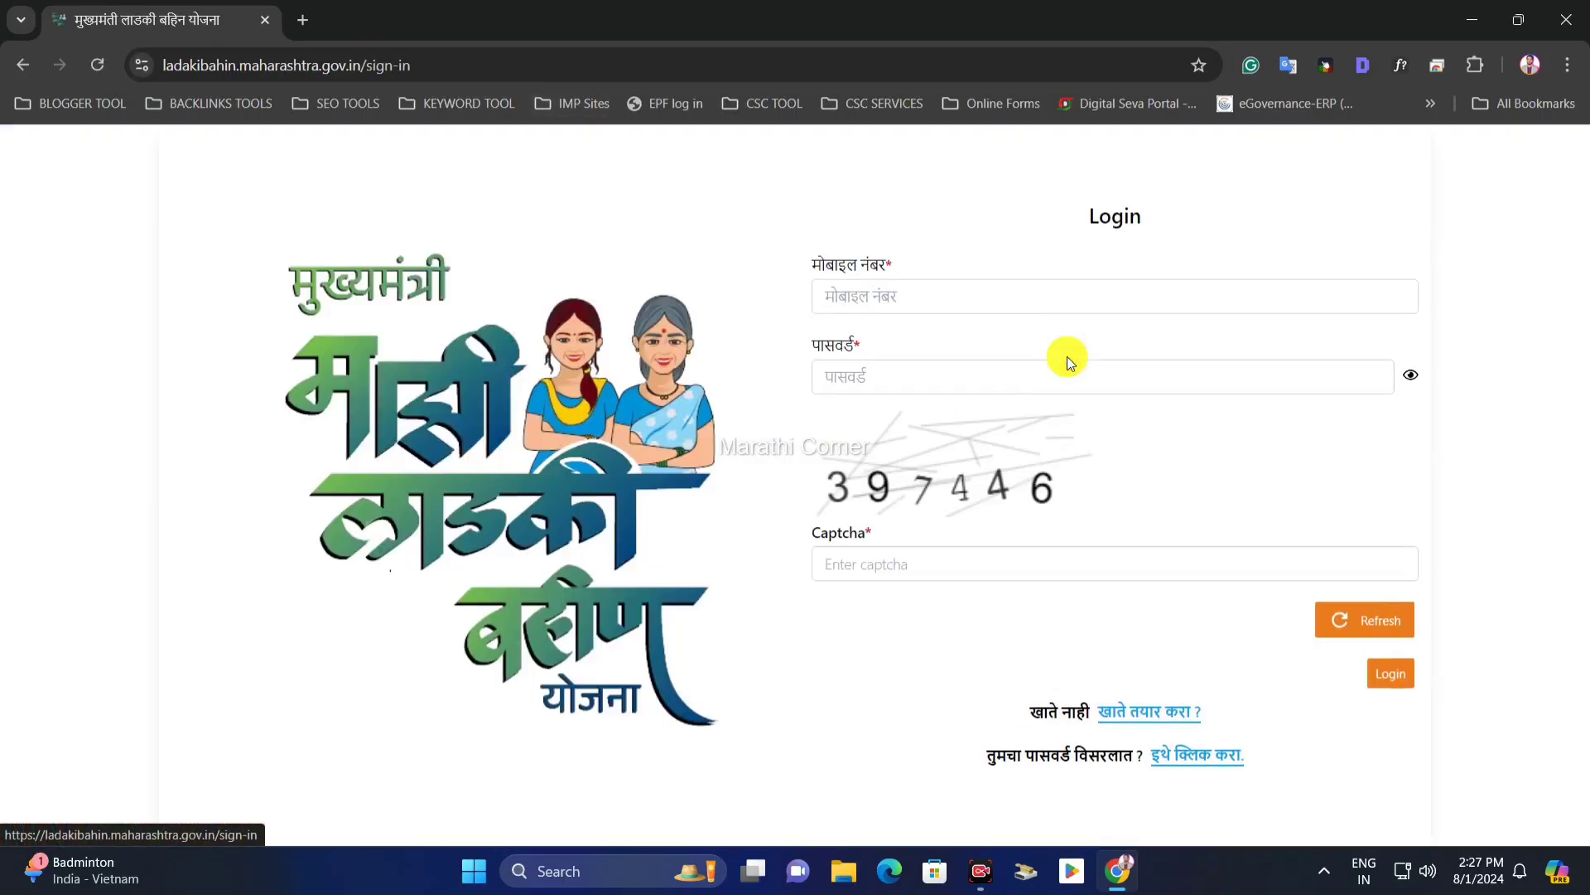
# - Fill in the saved mobile number, password and captcha, then log in to the dashboard
pyautogui.click(897, 300)
pyautogui.click(892, 267)
pyautogui.moveTo(813, 358); pyautogui.dragTo(893, 350)
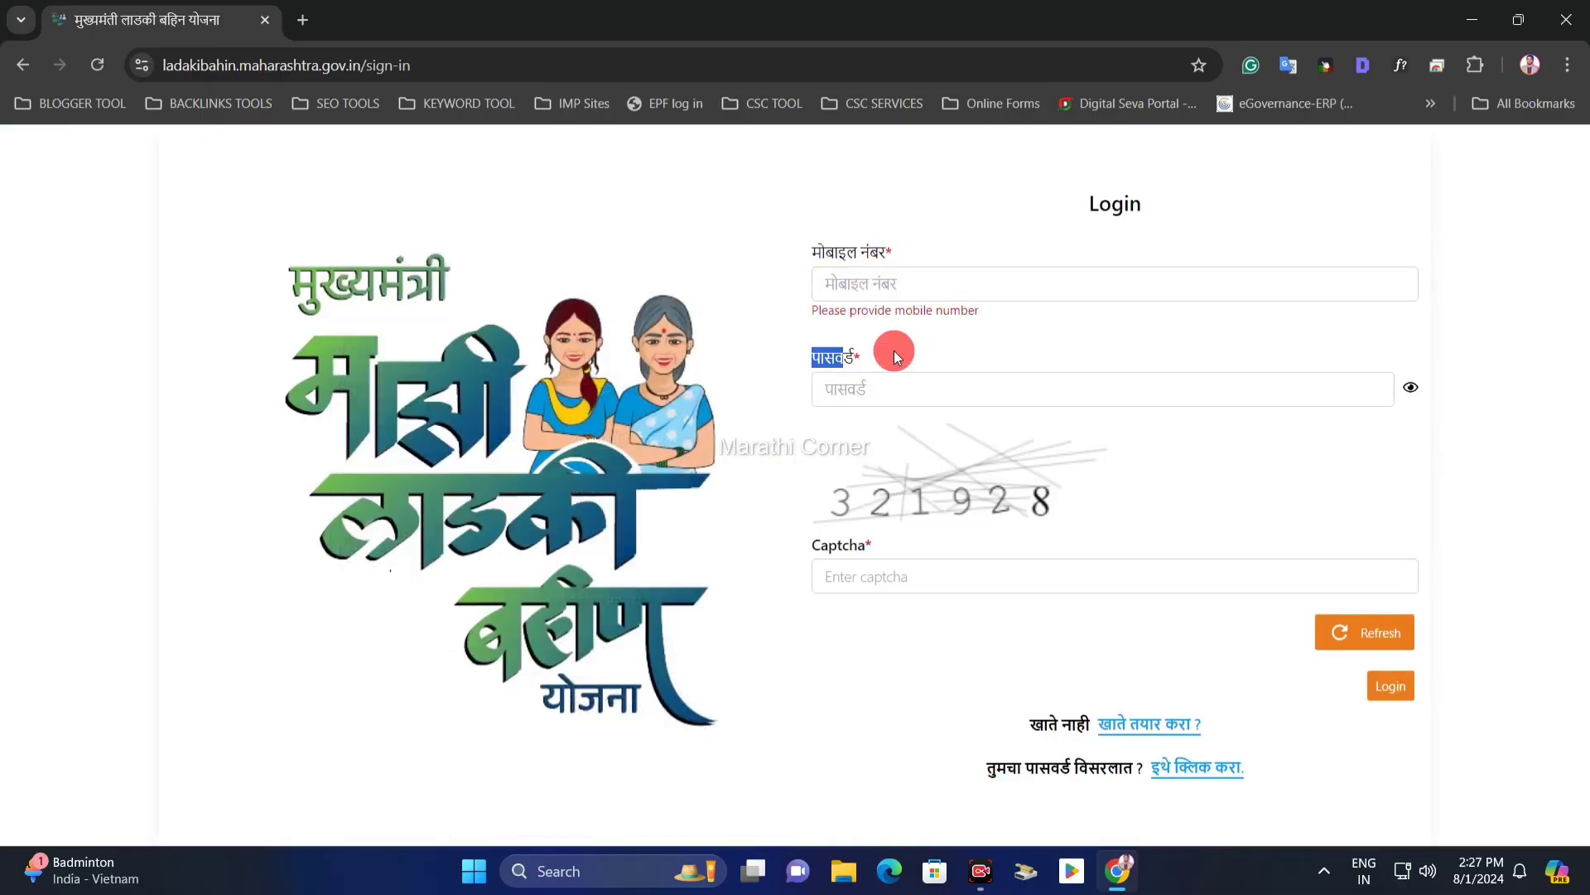
pyautogui.click(921, 573)
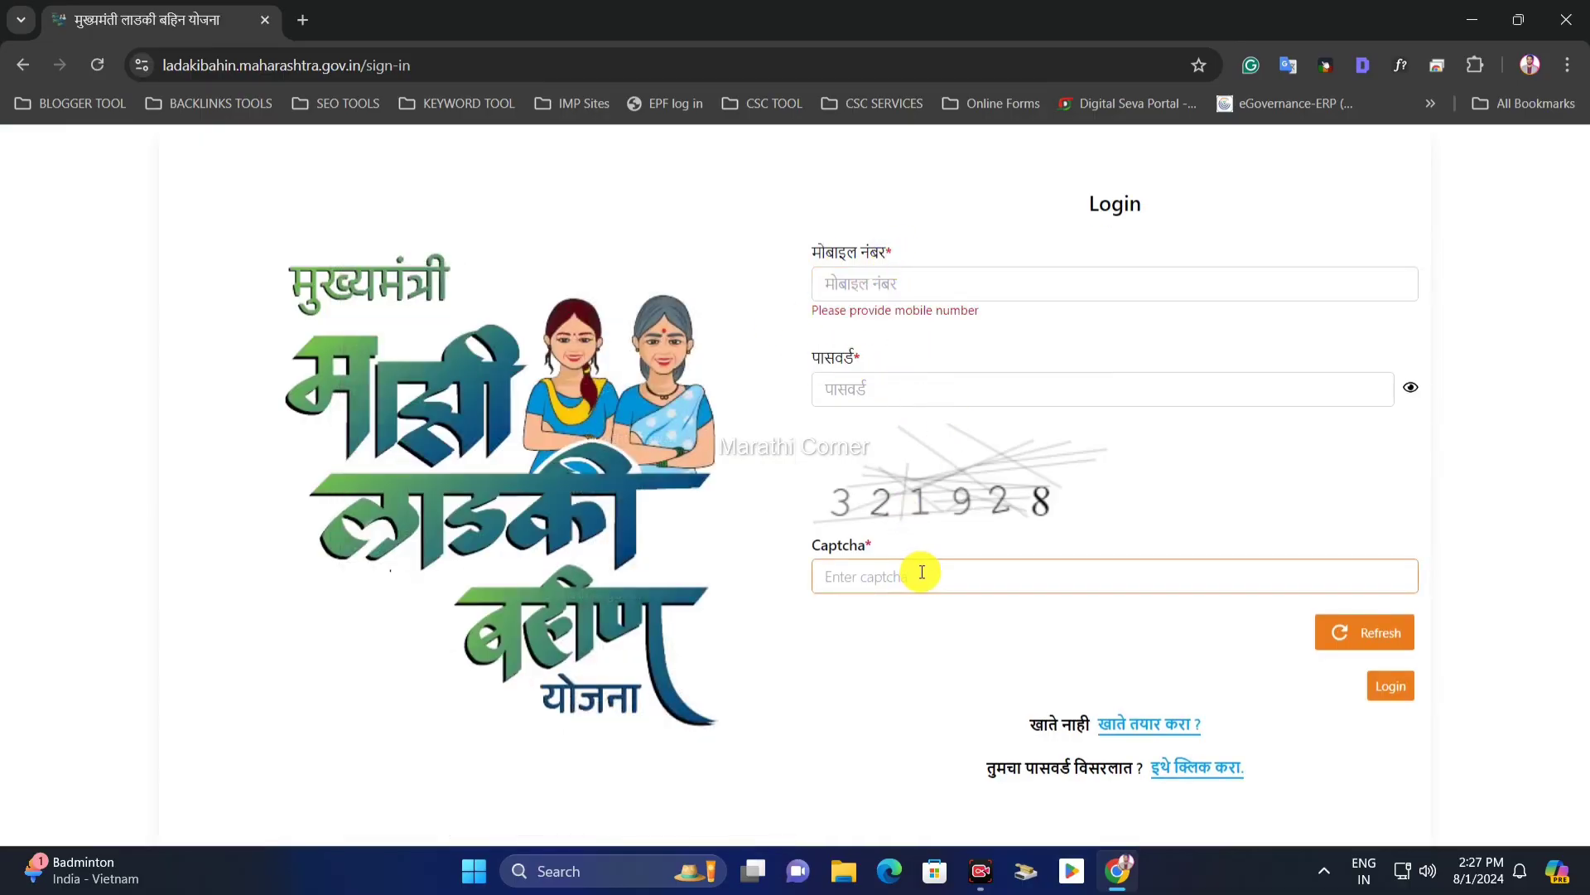
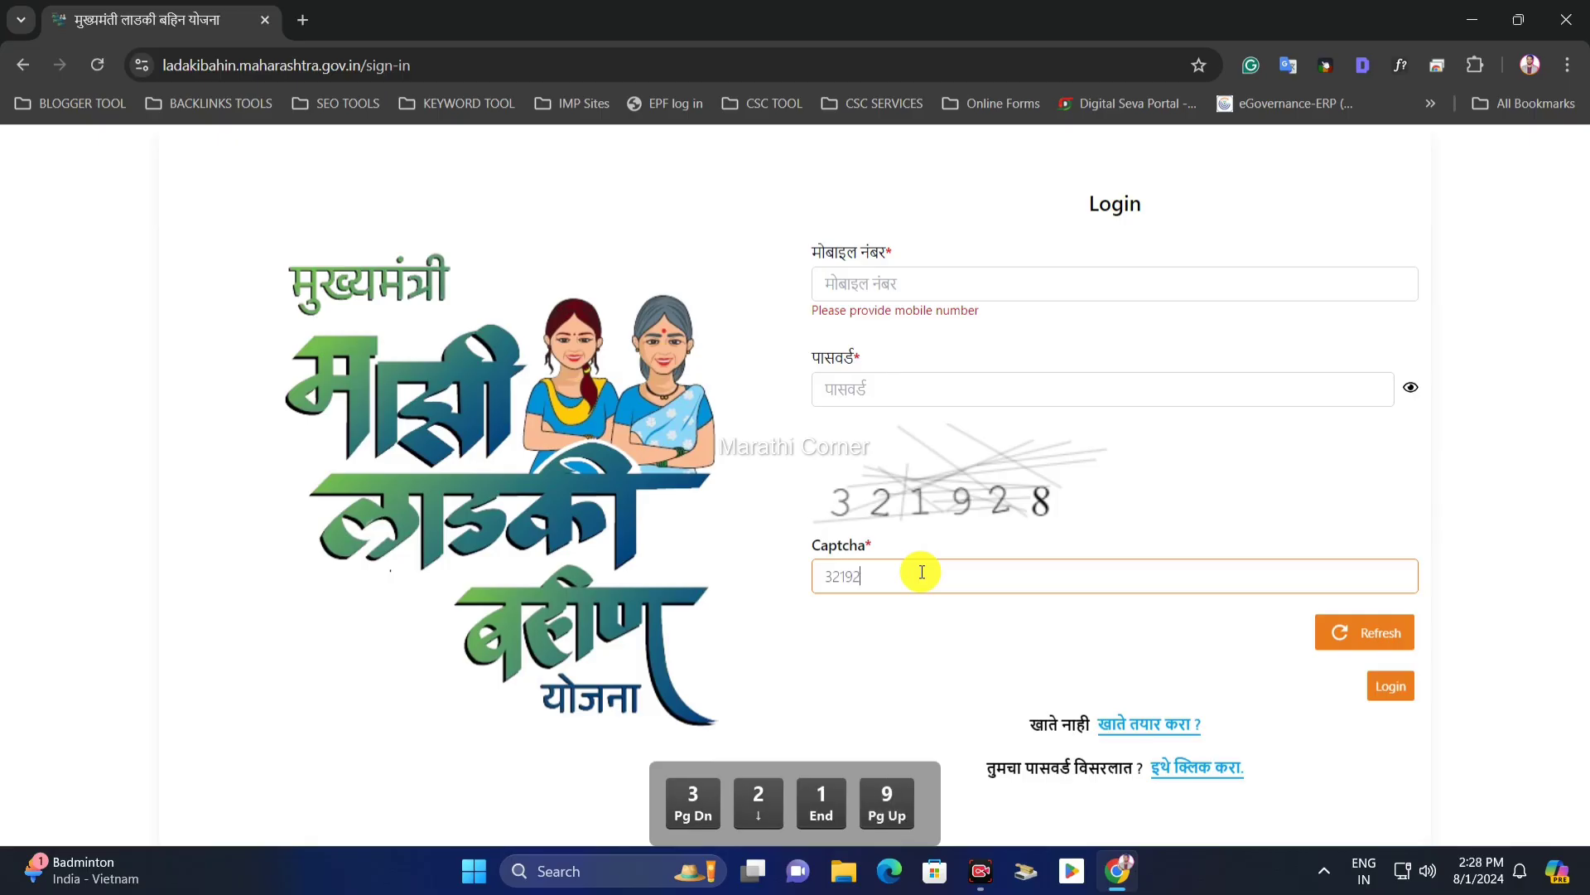
pyautogui.write('8')
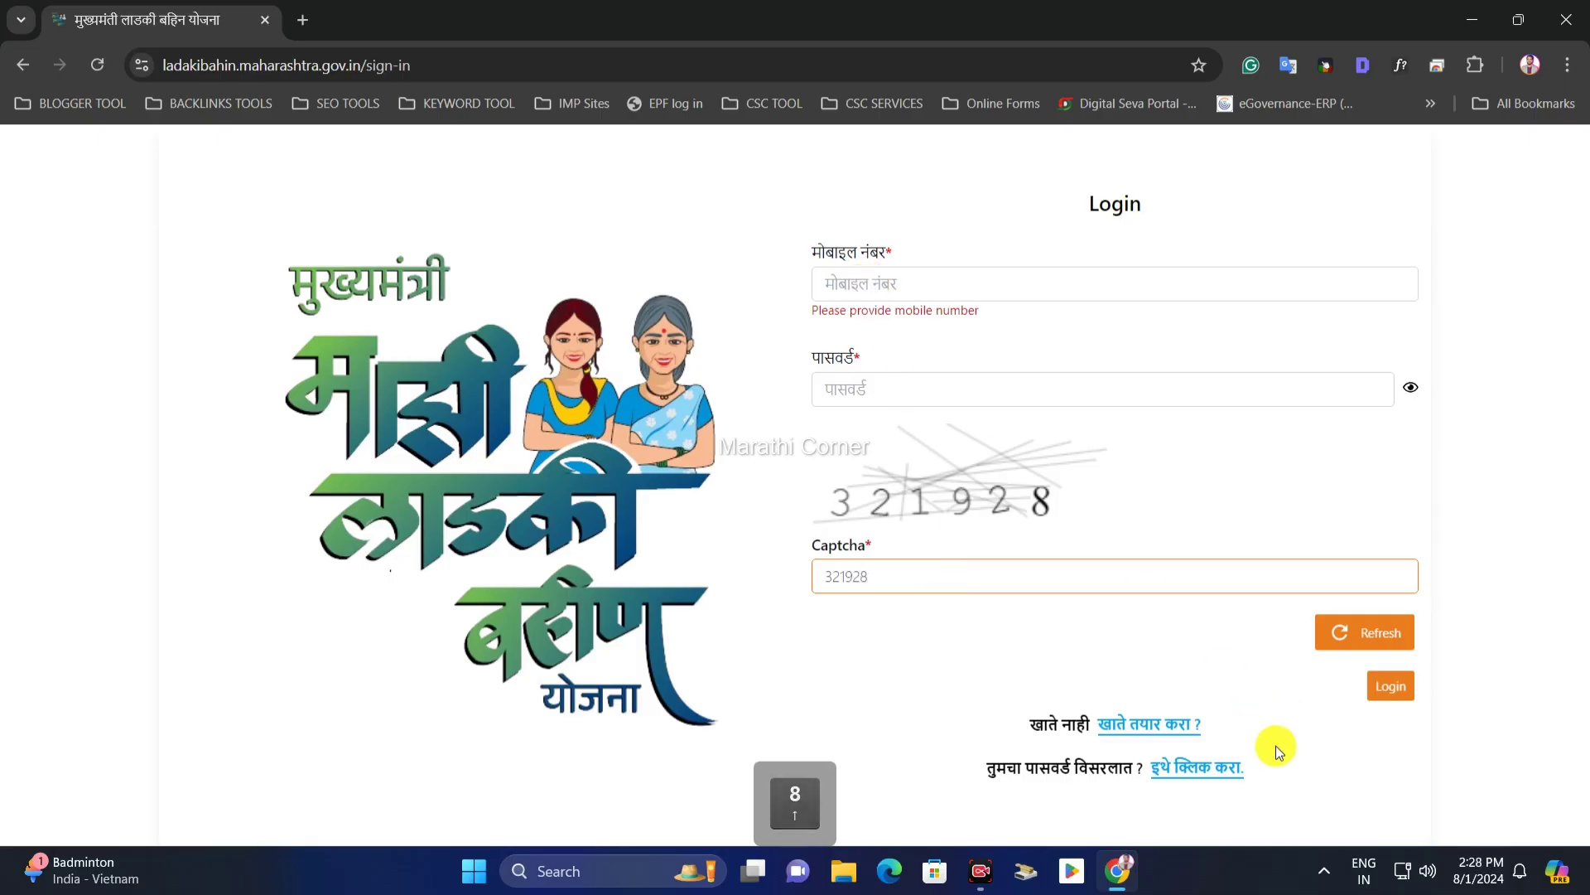
pyautogui.click(1383, 686)
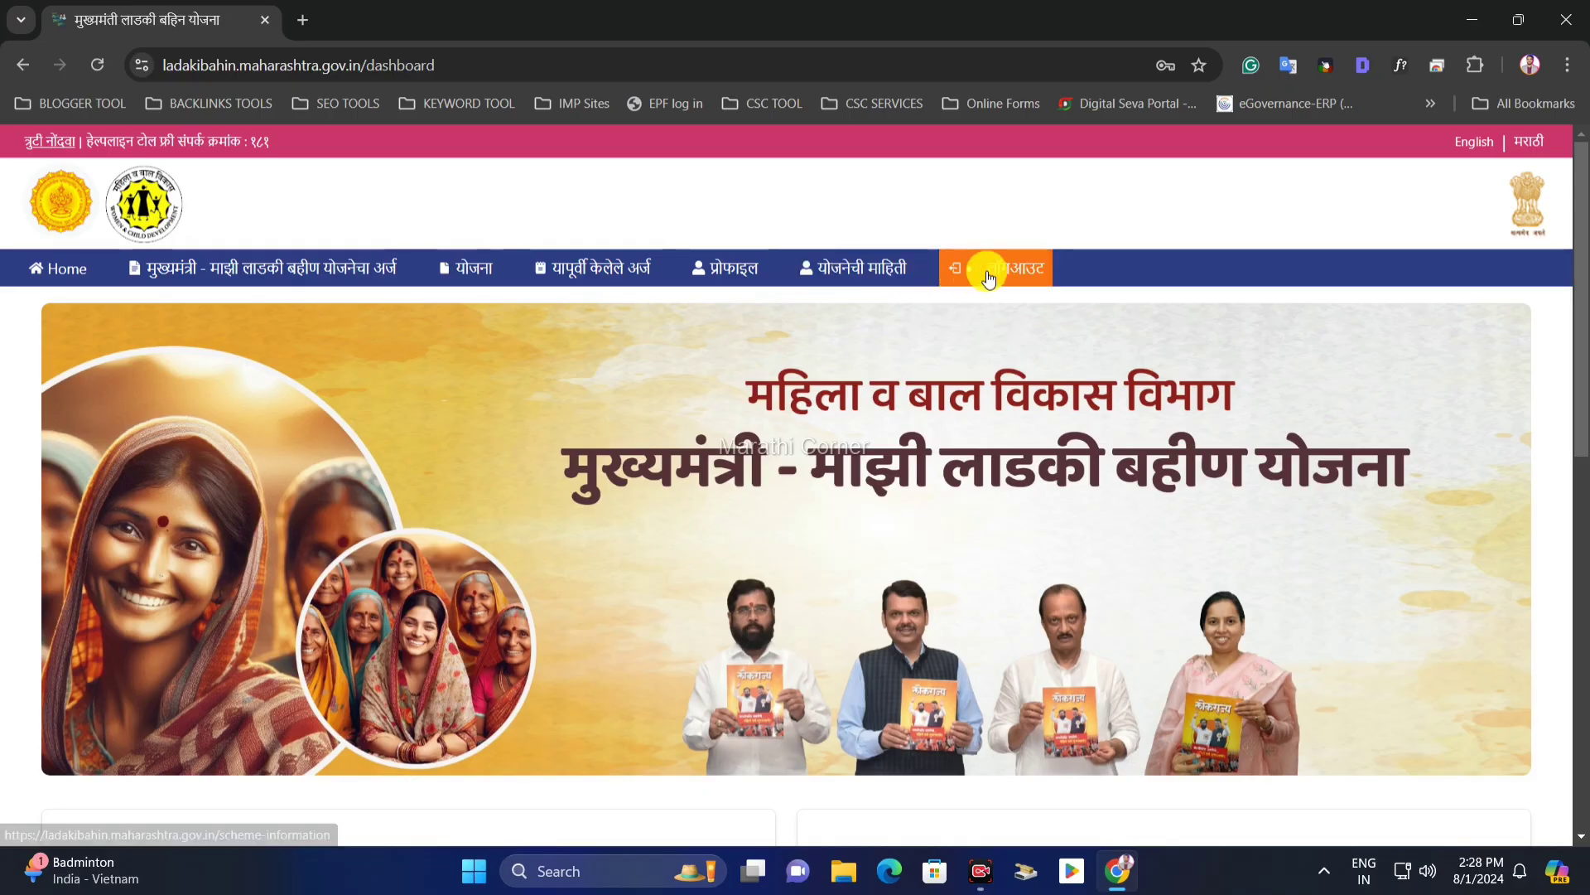
pyautogui.scroll(-6, 545, 305)
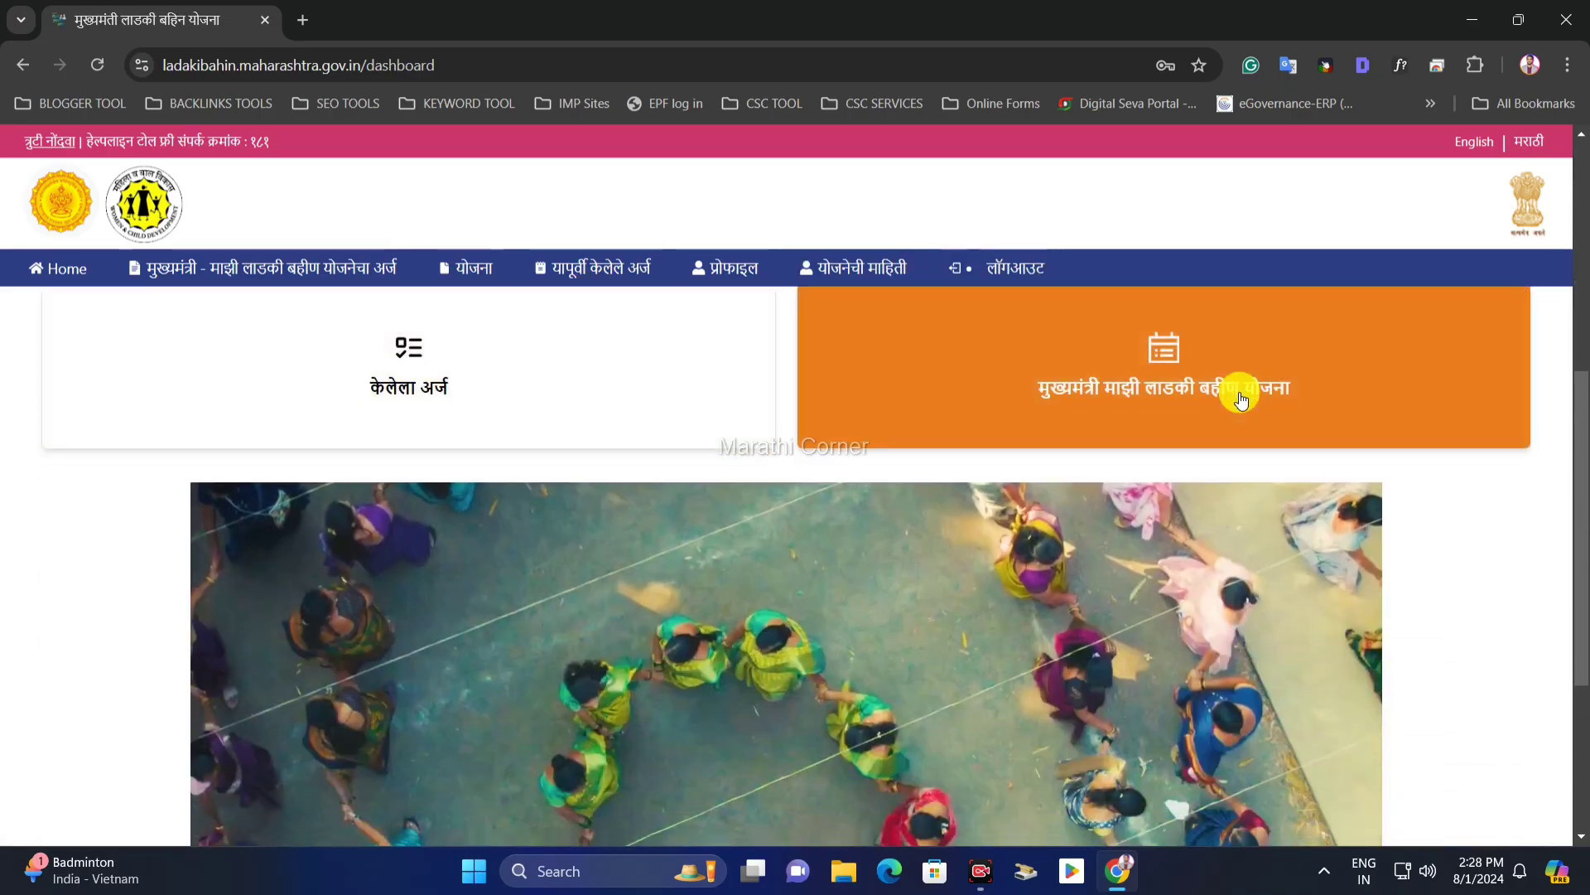
pyautogui.scroll(-4, 1242, 389)
pyautogui.scroll(8, 1251, 386)
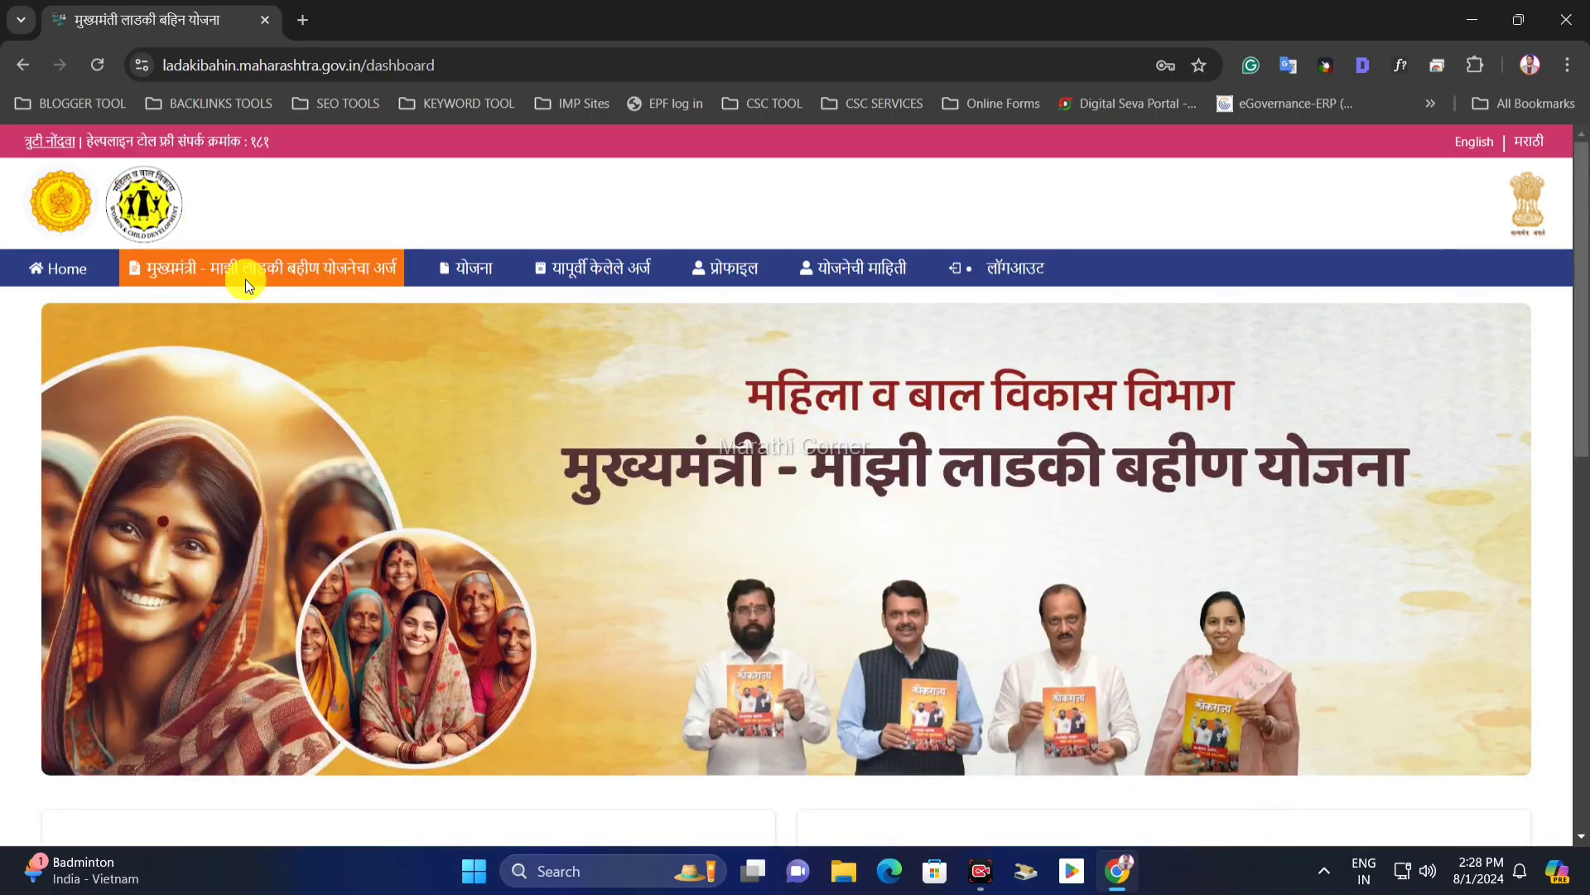
pyautogui.click(447, 270)
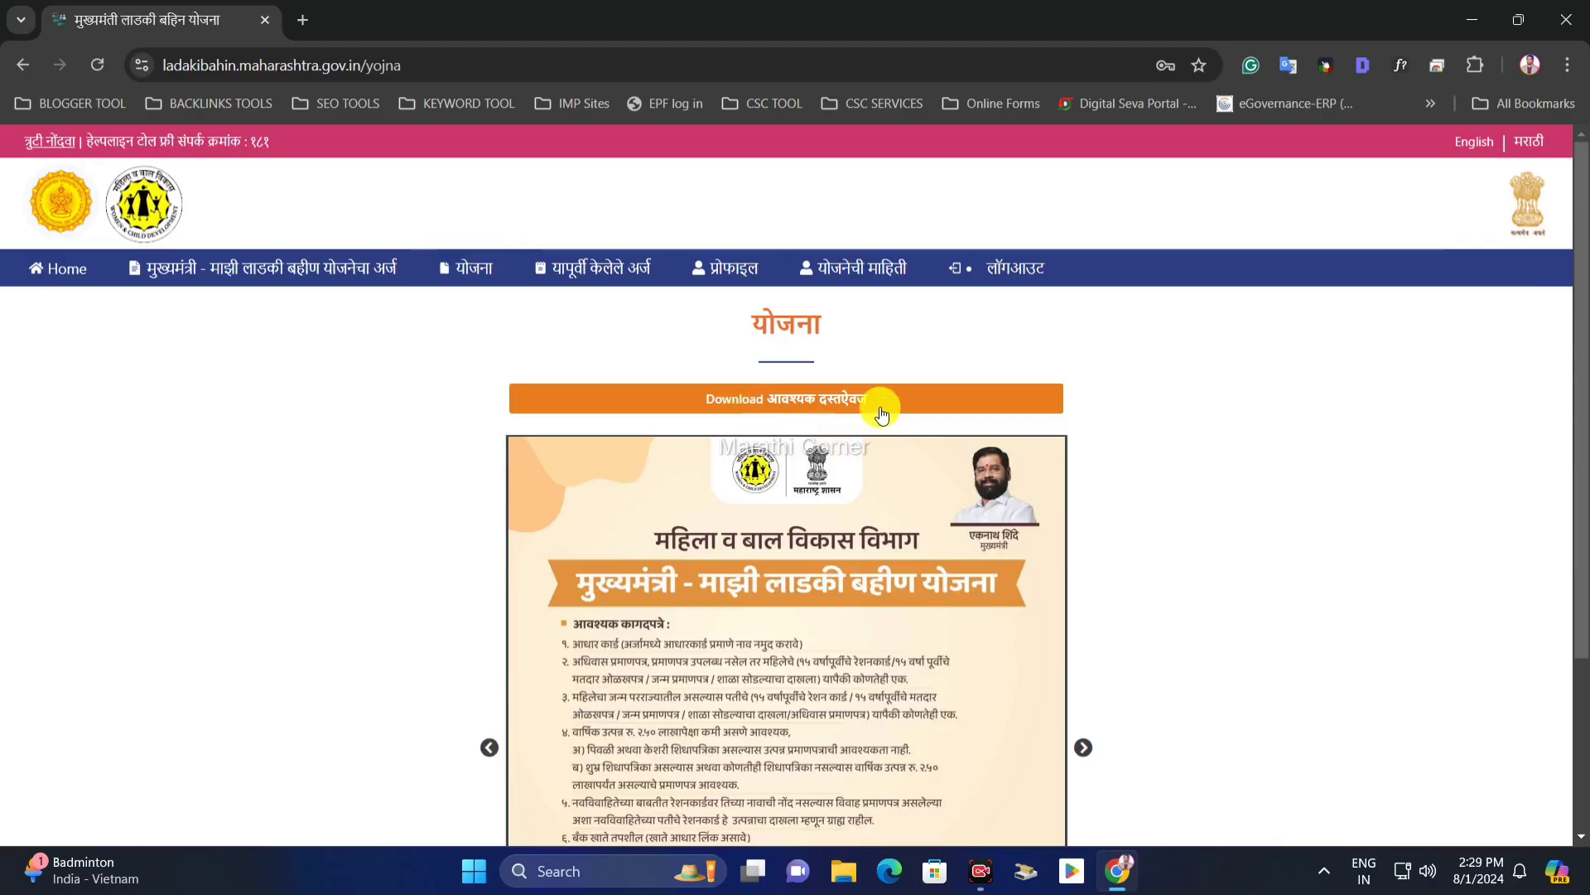
pyautogui.scroll(-2, 798, 404)
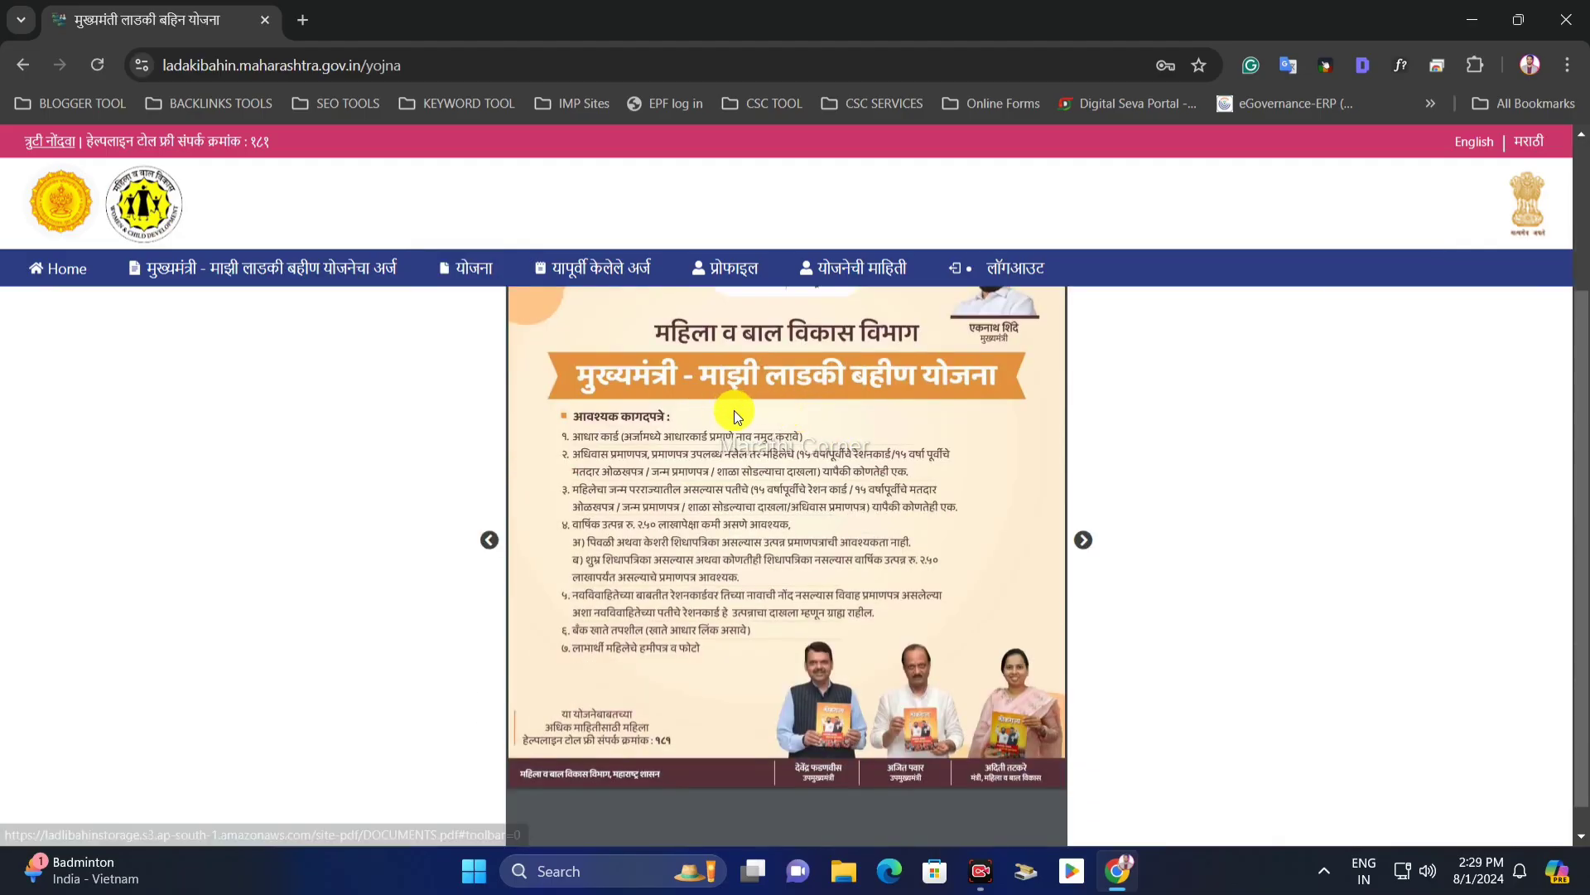
pyautogui.click(601, 275)
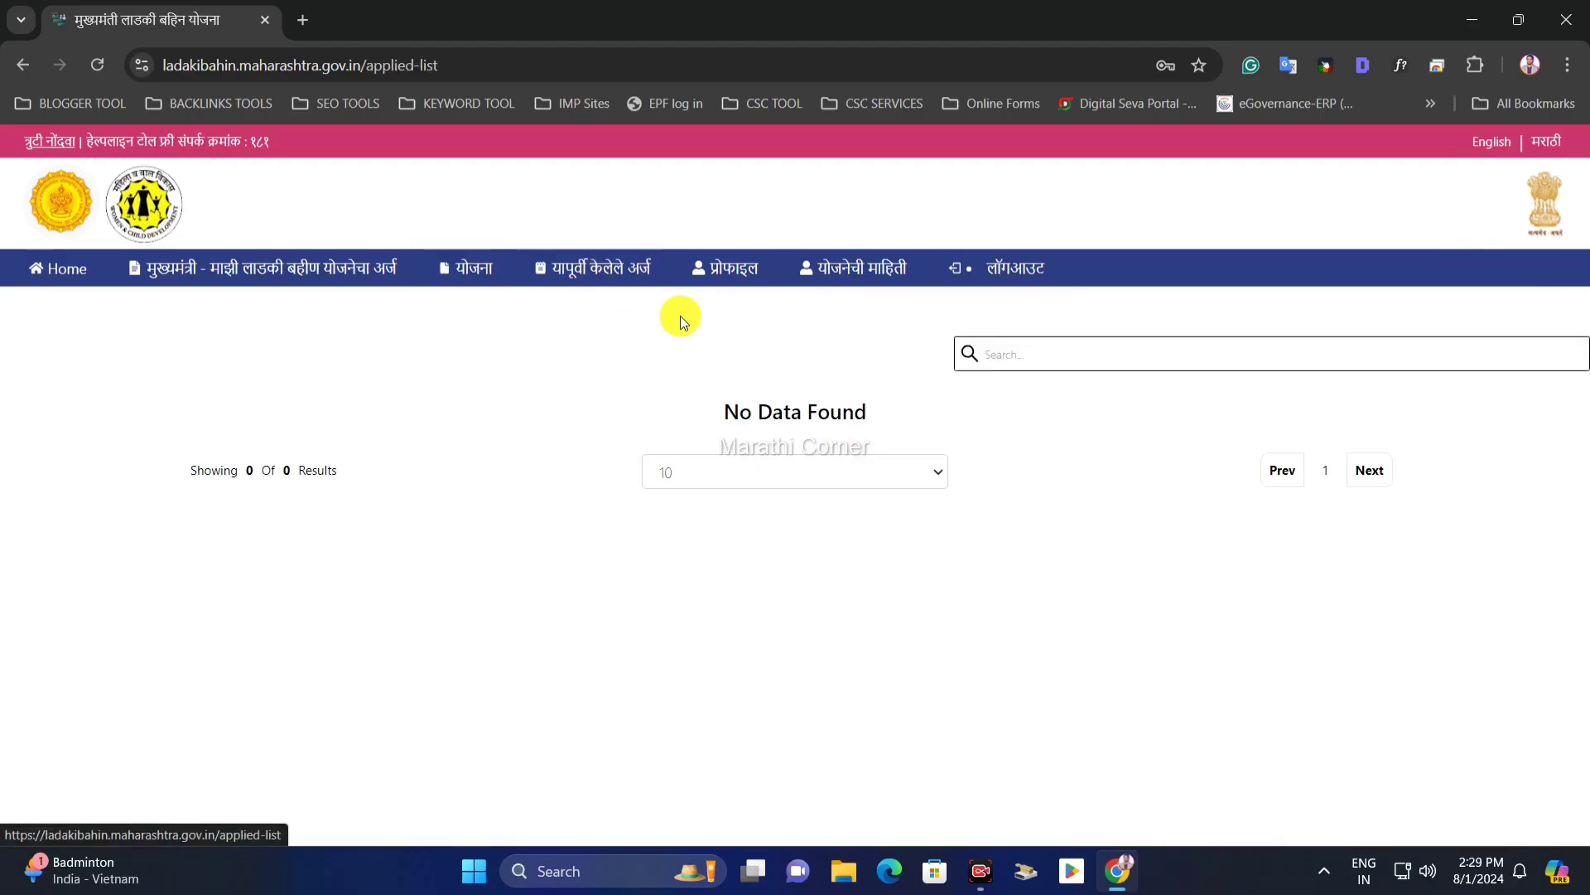
pyautogui.click(714, 276)
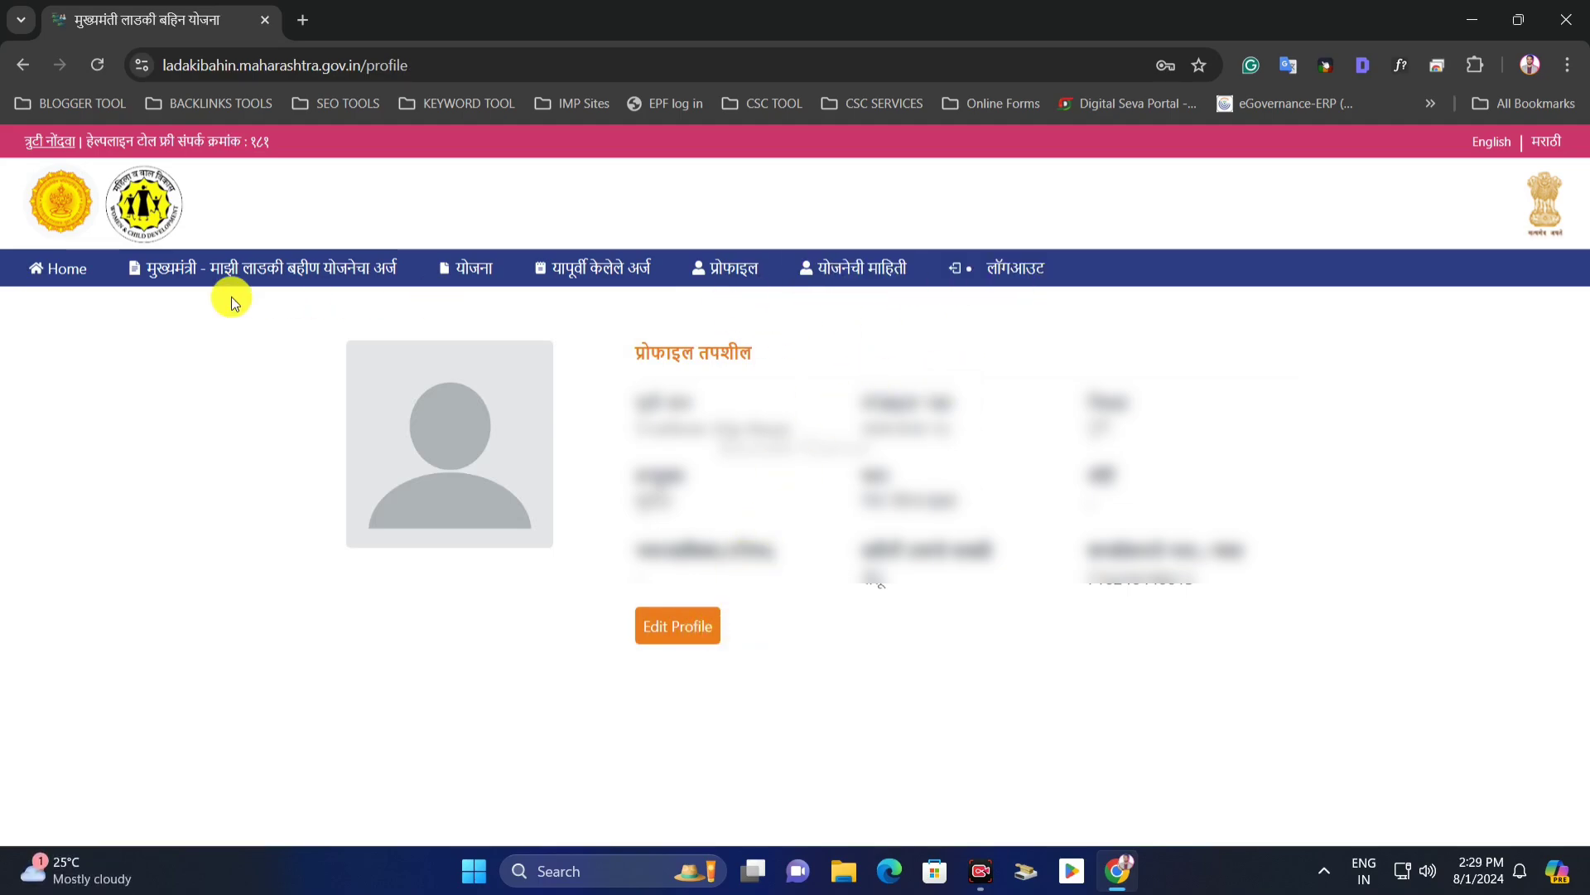
pyautogui.click(93, 270)
pyautogui.scroll(-2, 1072, 753)
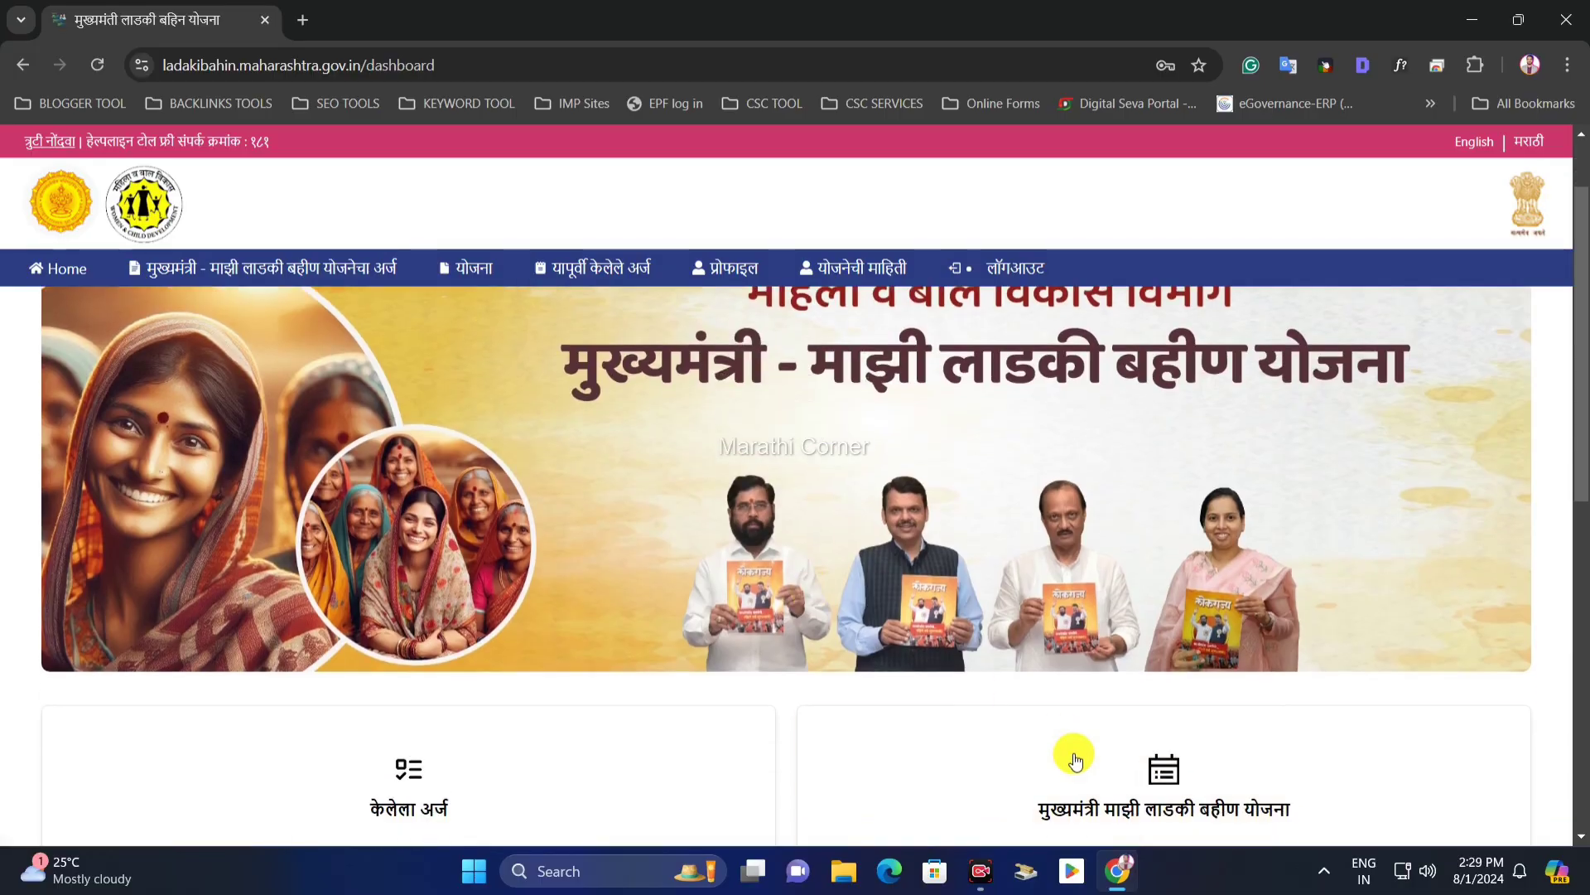
pyautogui.scroll(-2, 674, 711)
pyautogui.click(448, 510)
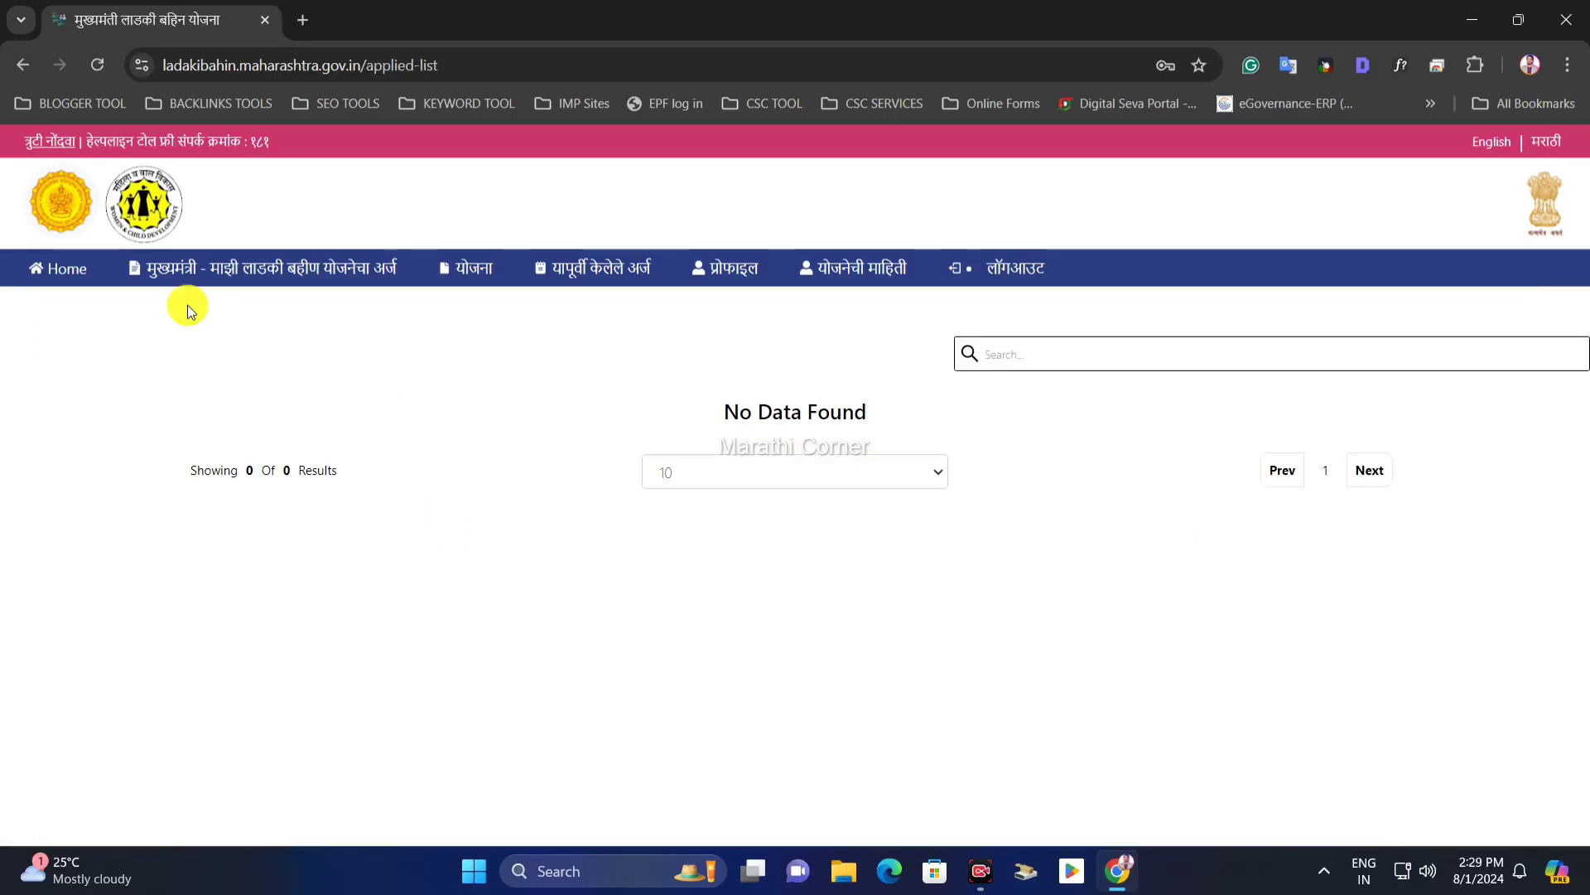
pyautogui.click(57, 267)
pyautogui.scroll(-4, 962, 770)
pyautogui.click(1136, 656)
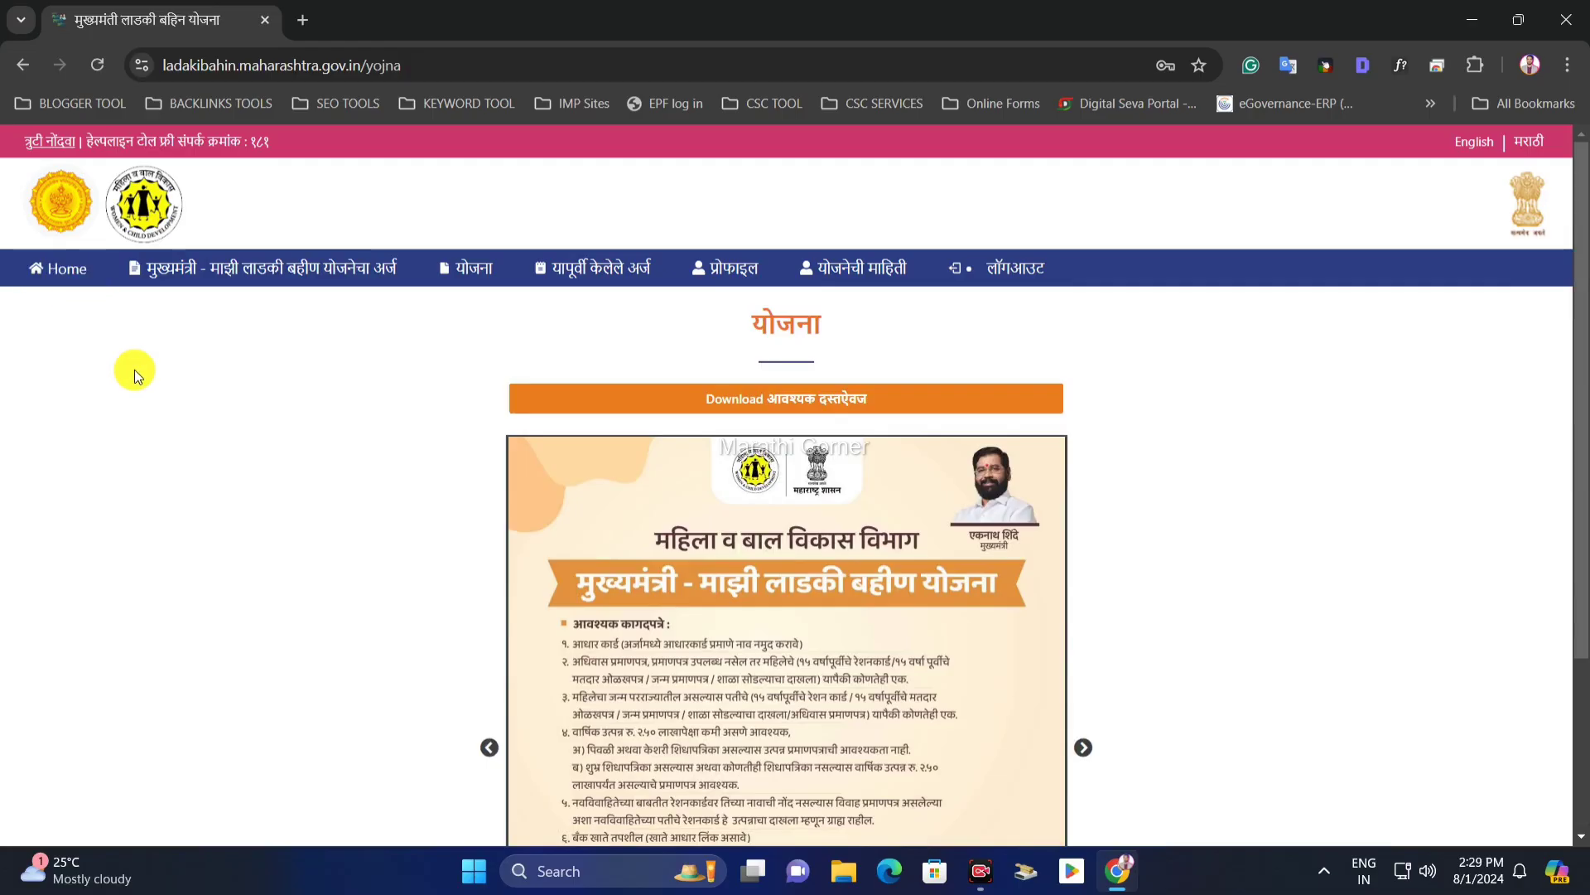
pyautogui.click(62, 281)
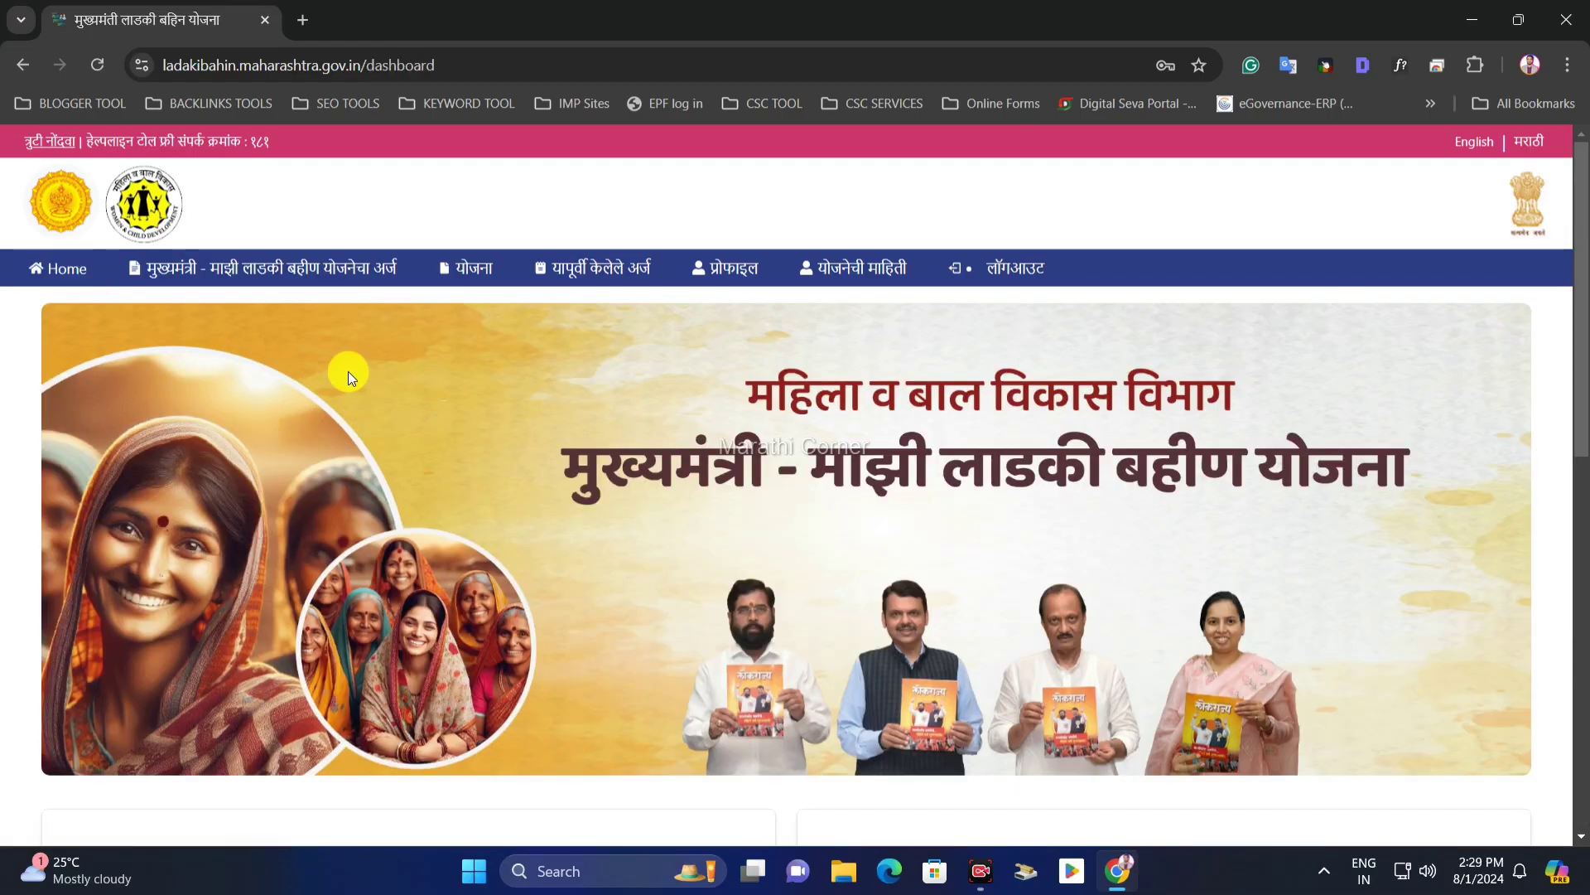
# - Start a new योजनेचा अर्ज application and paste the applicant's Aadhaar number
pyautogui.click(334, 282)
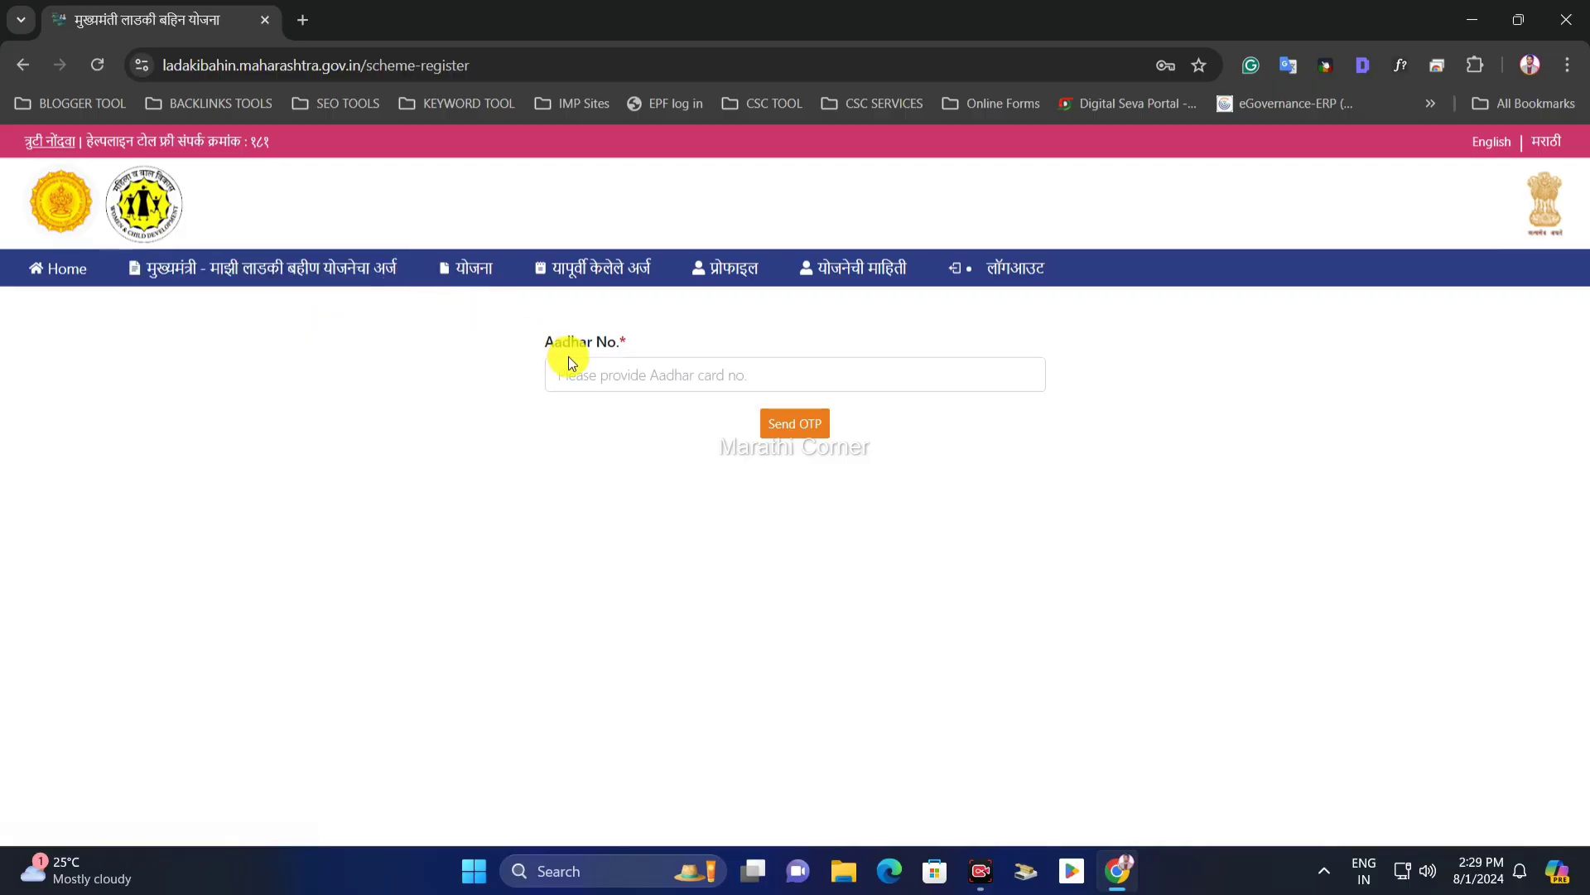
pyautogui.click(642, 348)
pyautogui.click(790, 383)
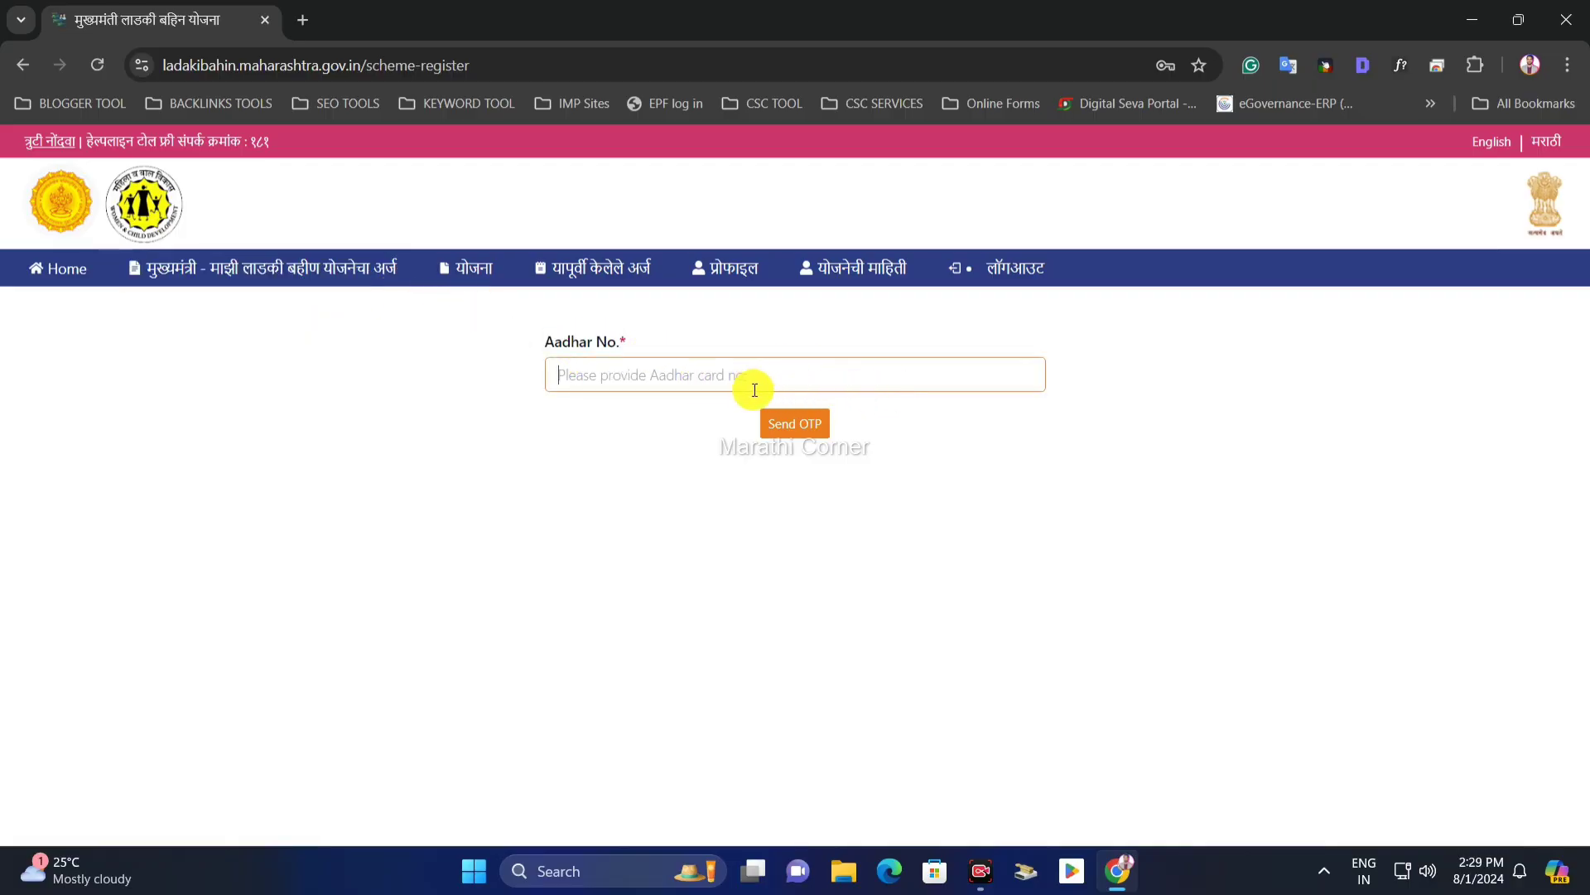
pyautogui.moveTo(546, 341); pyautogui.dragTo(613, 344)
pyautogui.click(705, 374)
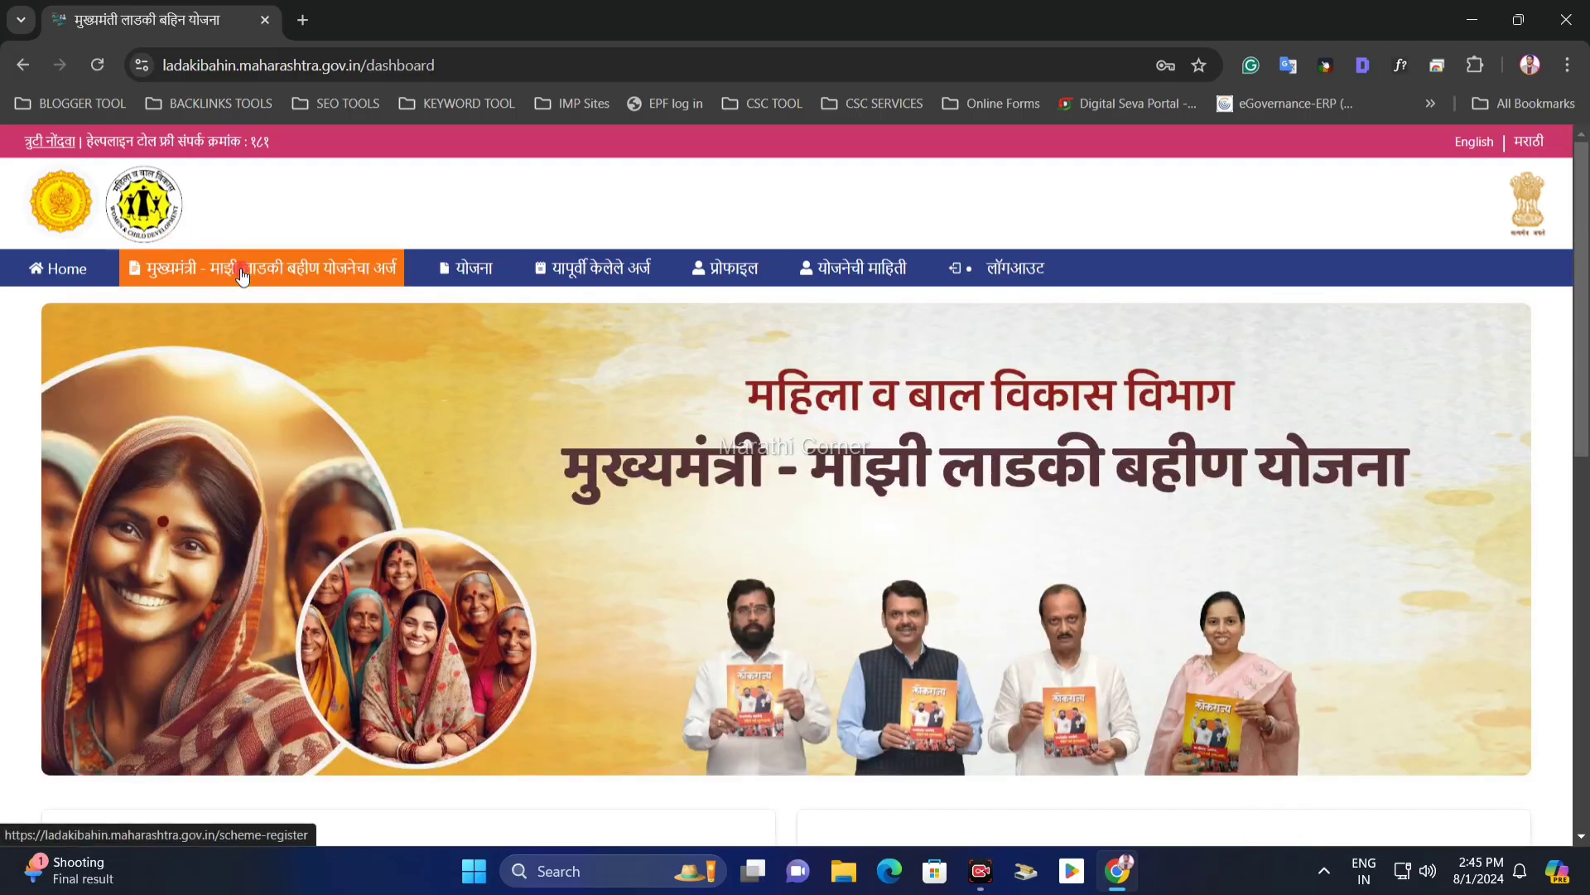
pyautogui.click(243, 275)
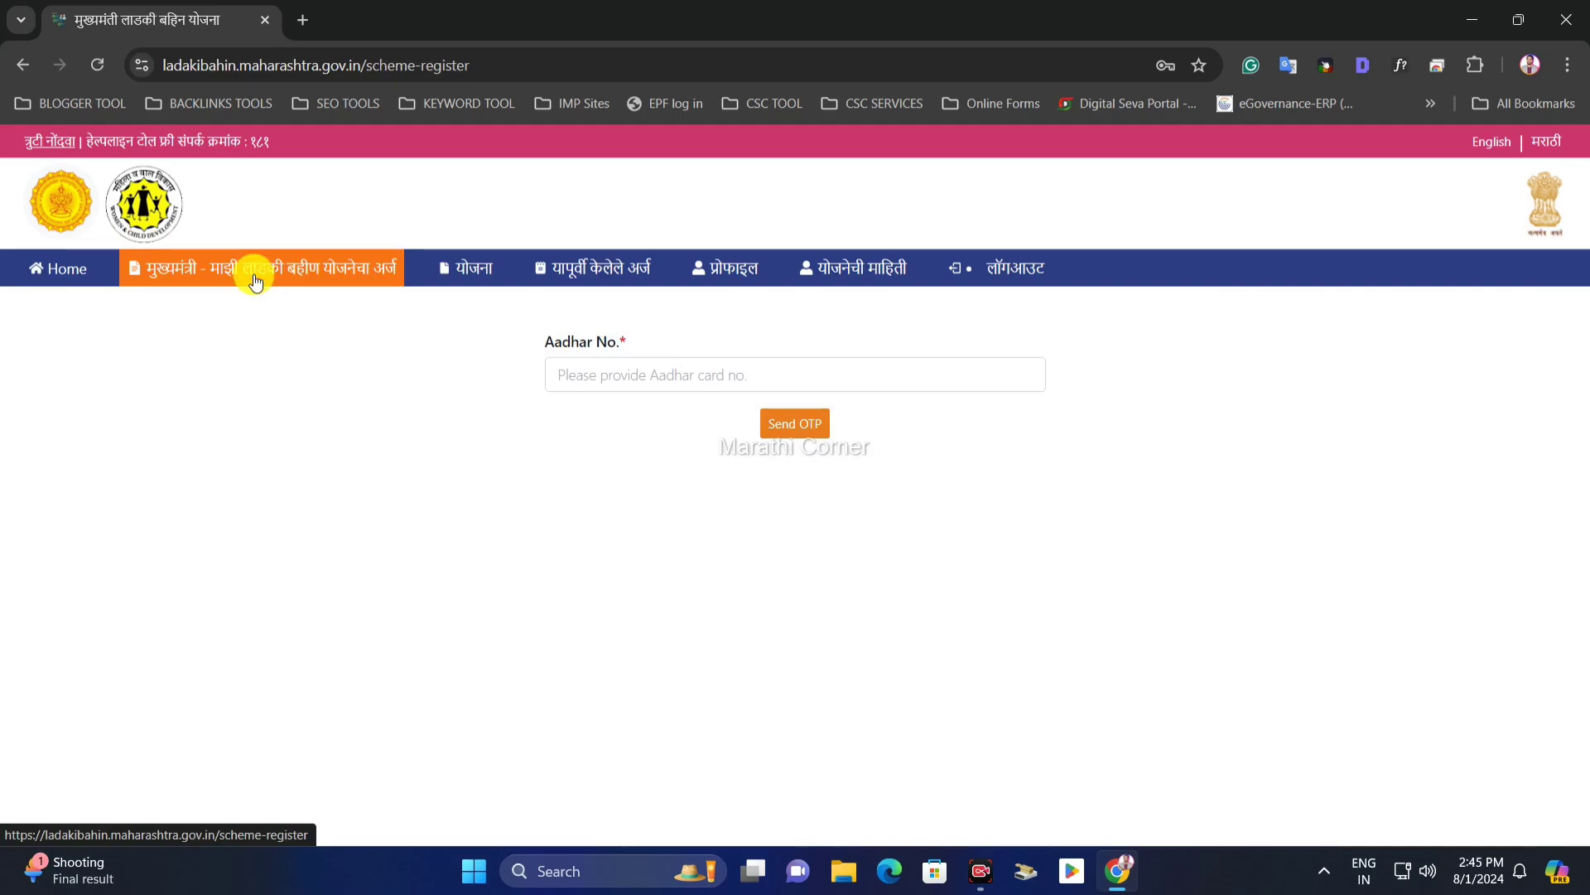
pyautogui.click(539, 345)
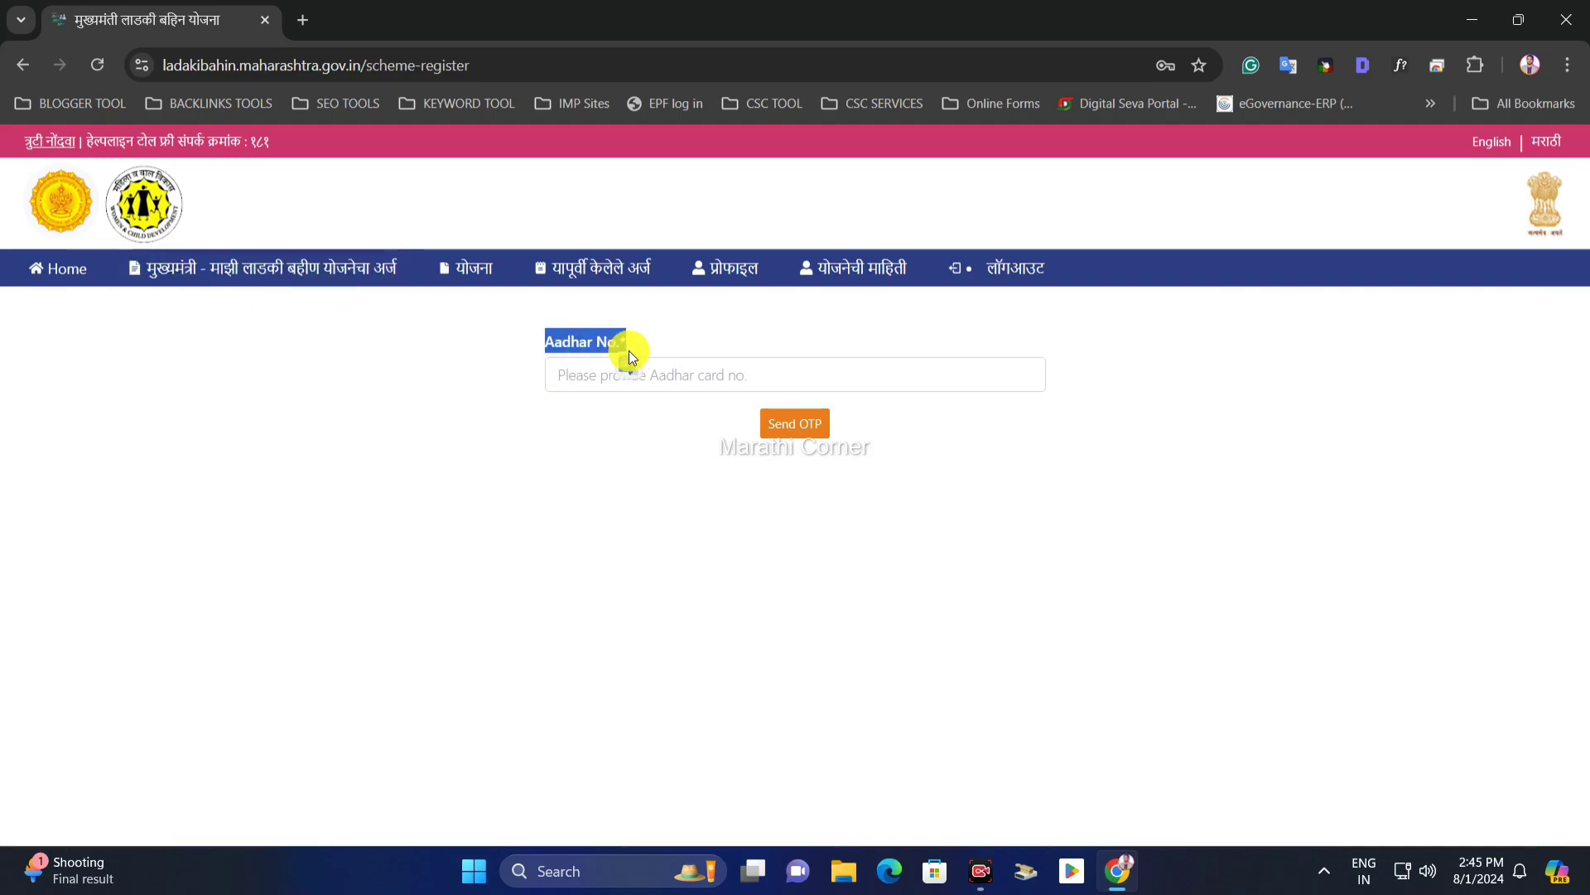
pyautogui.click(696, 373)
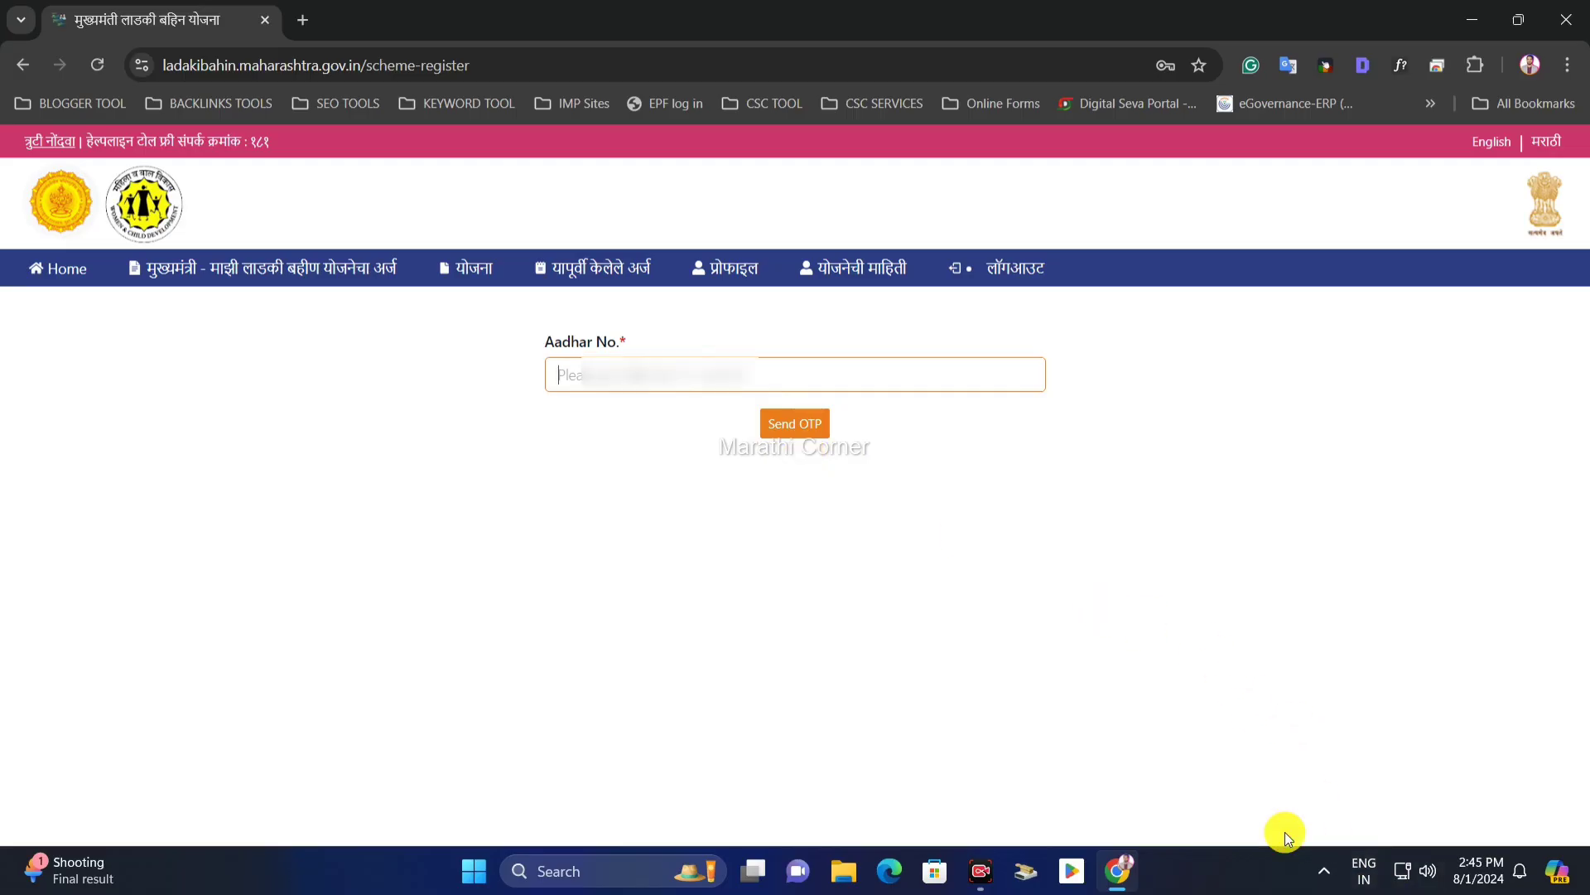
pyautogui.hotkey('ctrl', 'v')
# - Request an OTP for the Aadhaar number and verify it with the received code
pyautogui.click(797, 420)
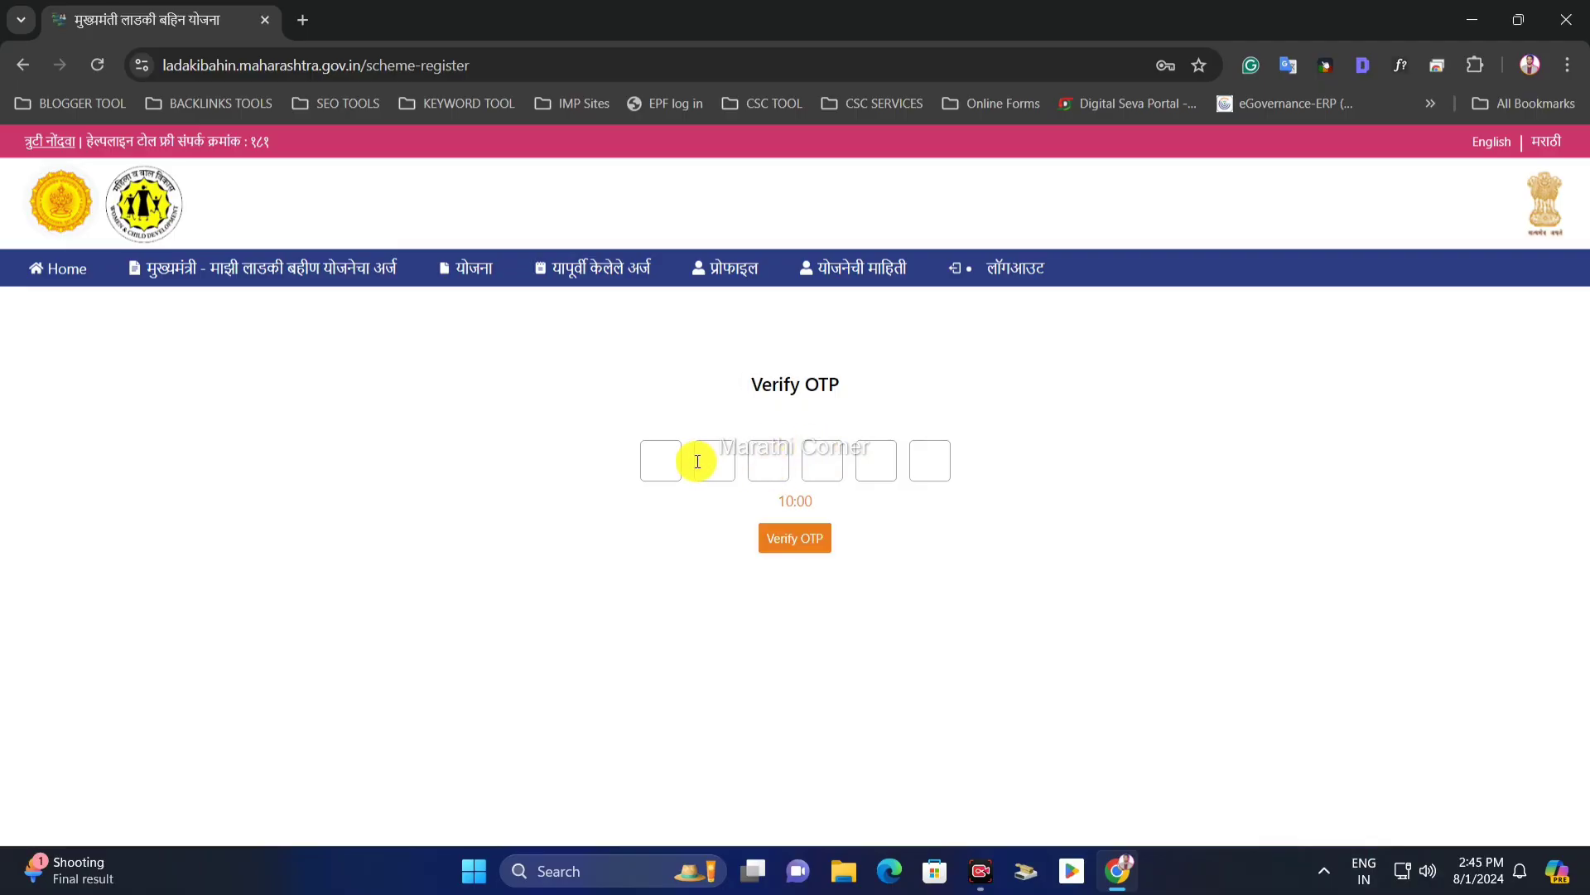
pyautogui.click(667, 461)
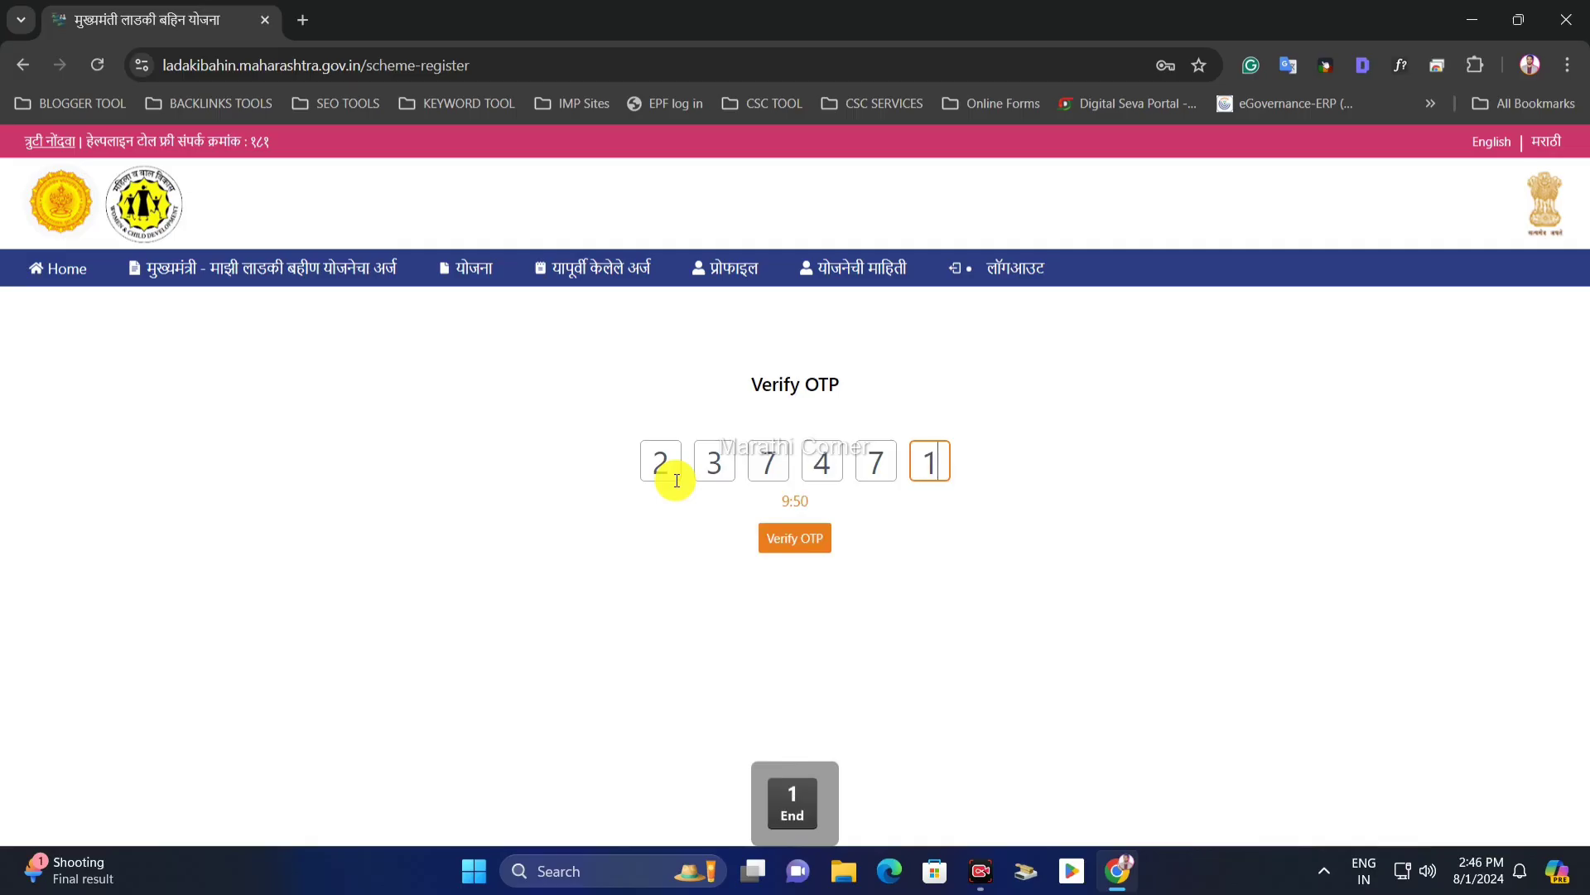
pyautogui.click(807, 545)
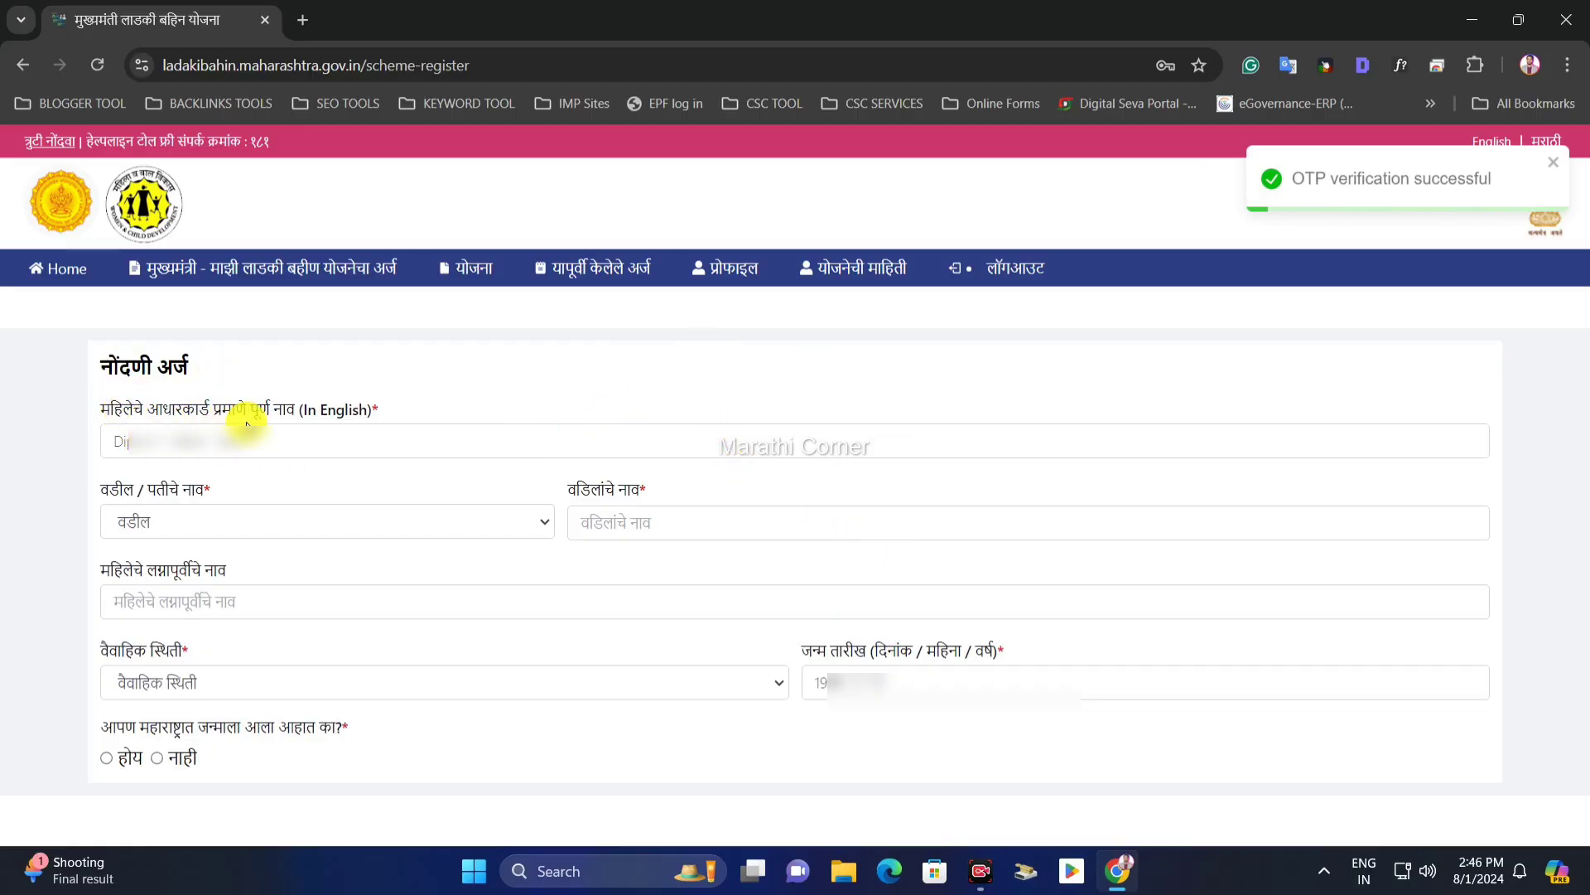
pyautogui.moveTo(258, 412); pyautogui.dragTo(365, 409)
pyautogui.click(376, 412)
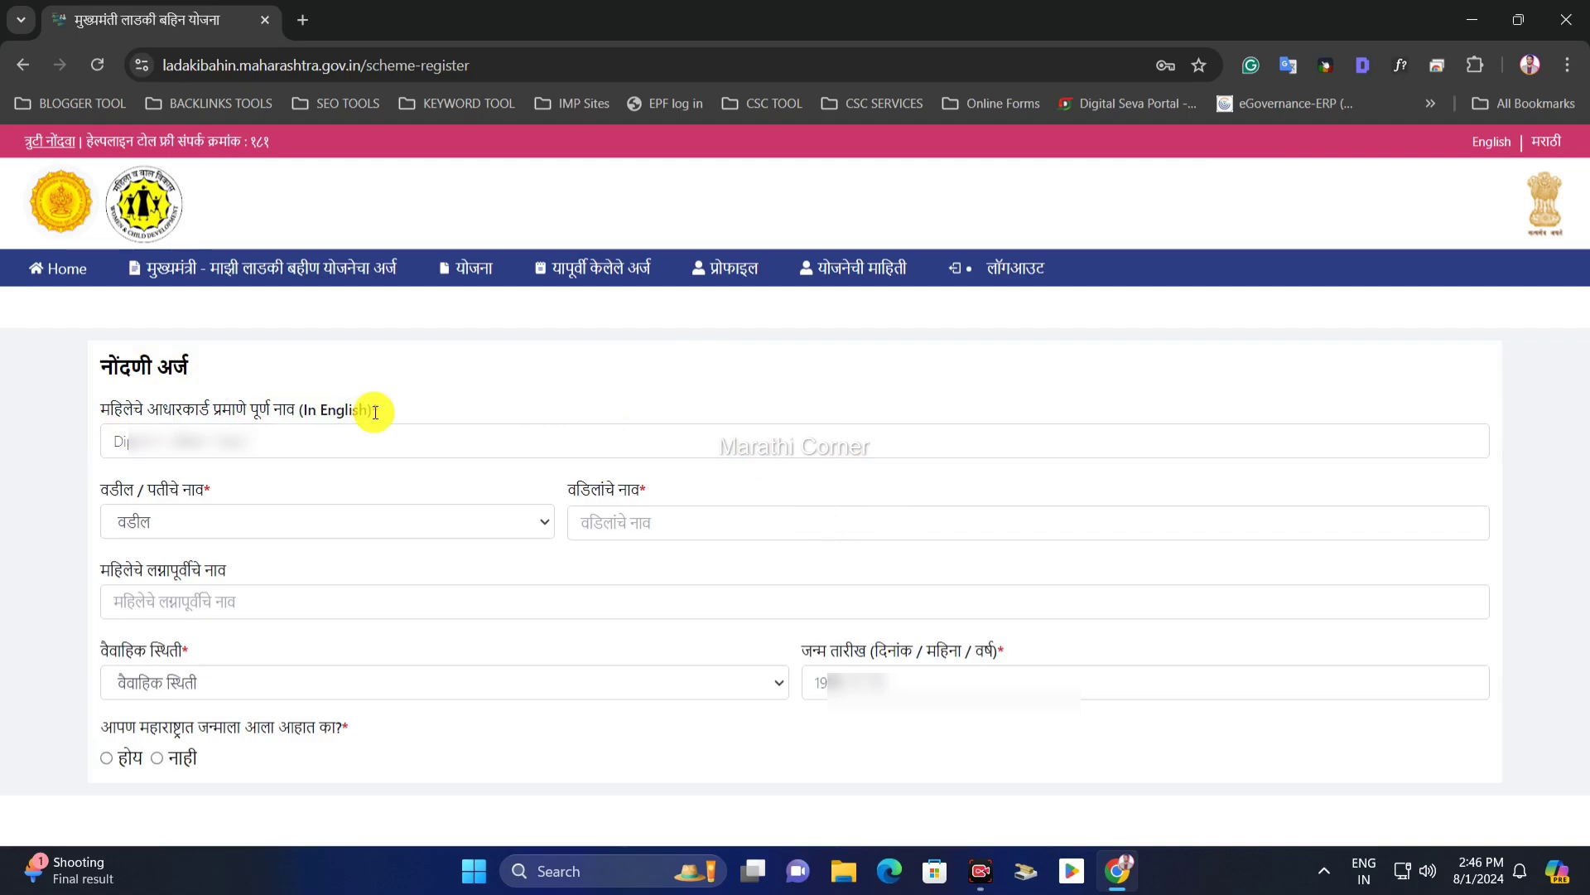
pyautogui.click(272, 446)
pyautogui.moveTo(102, 495); pyautogui.dragTo(167, 493)
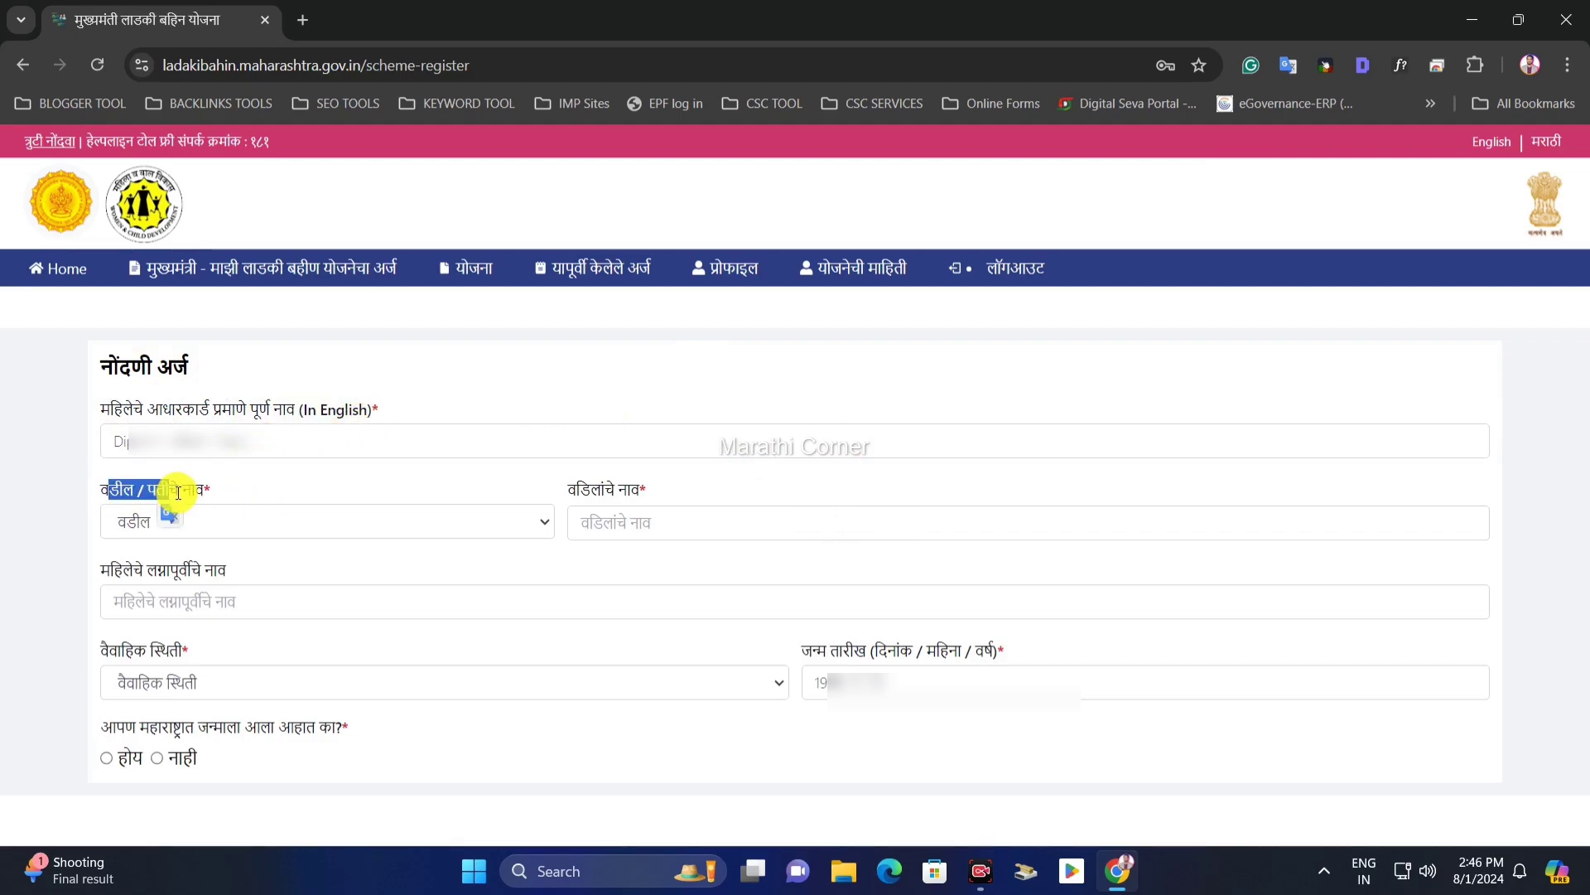
pyautogui.click(211, 494)
pyautogui.click(316, 510)
# - Try पती as the relation, then switch back to वडील and review the name fields
pyautogui.click(315, 514)
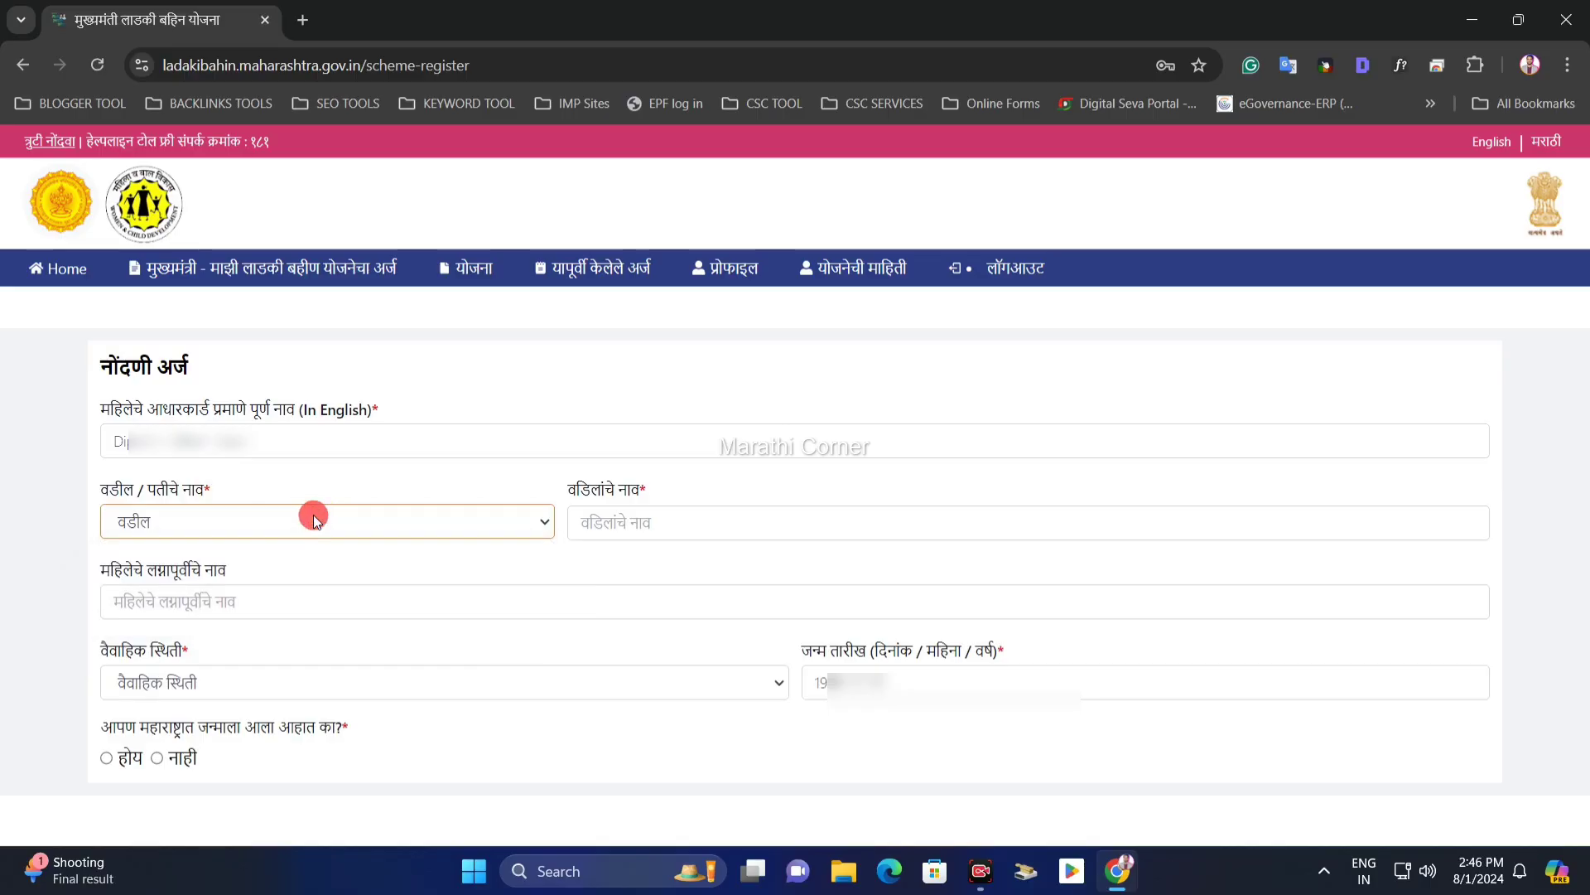
pyautogui.click(302, 518)
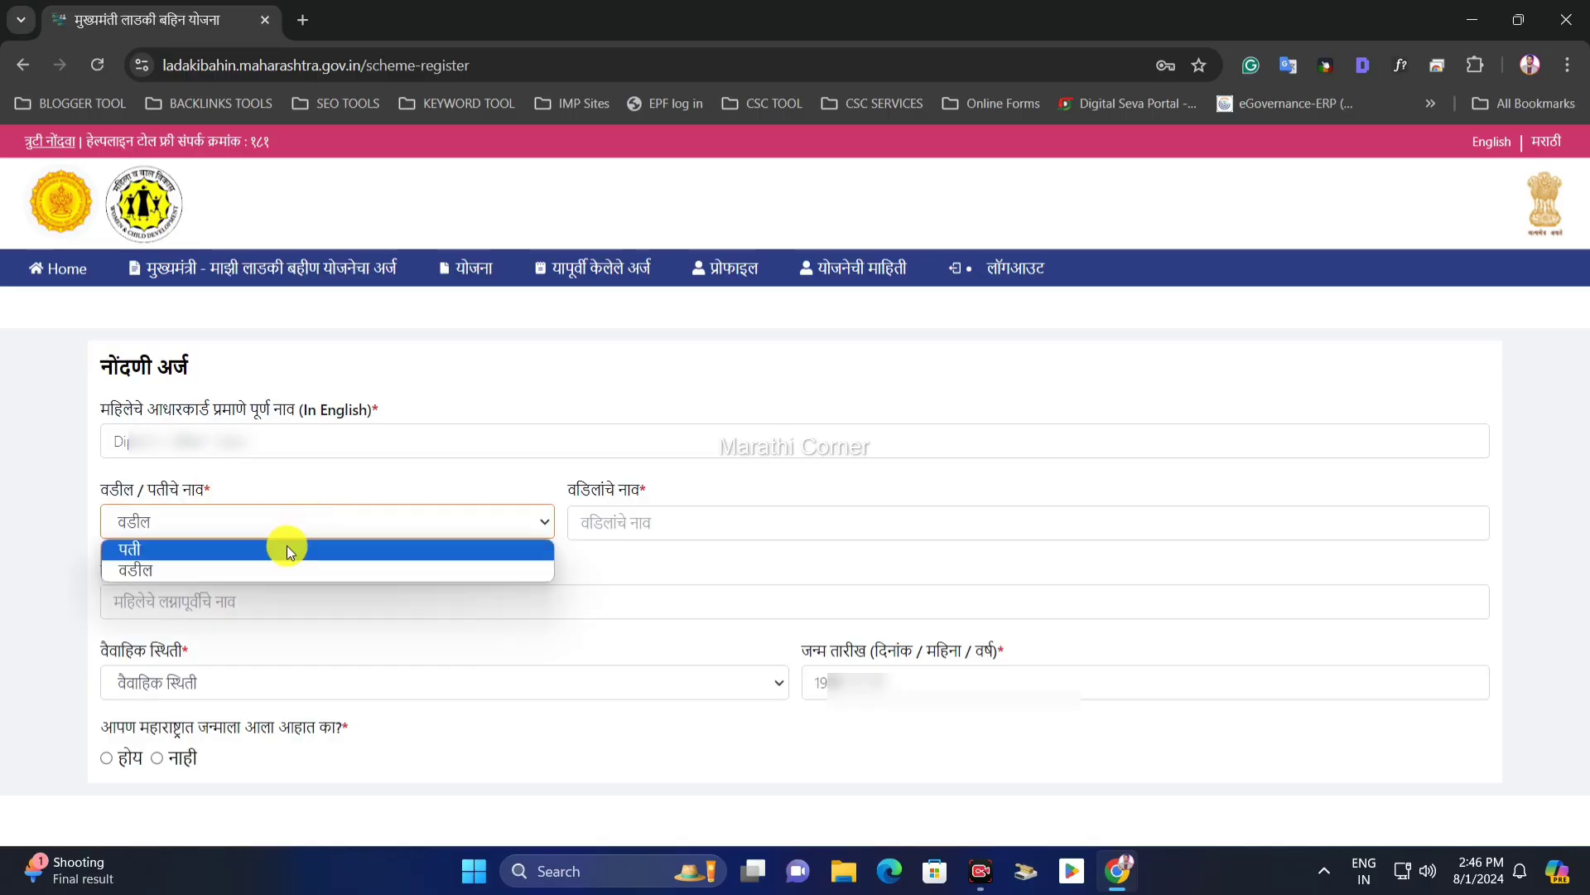
pyautogui.click(286, 545)
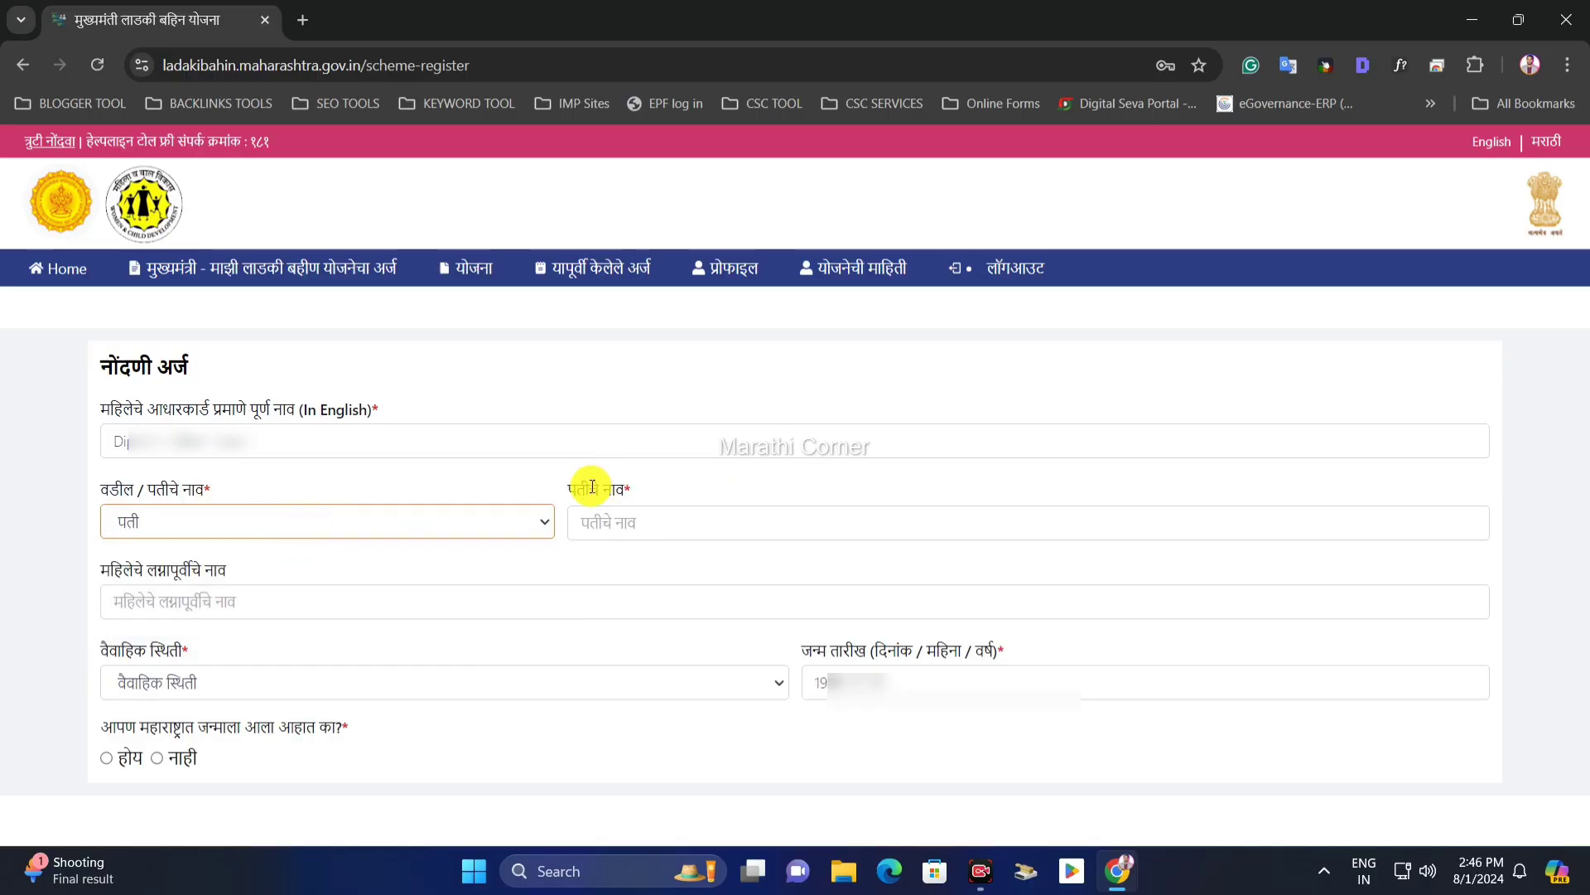
pyautogui.moveTo(587, 489); pyautogui.dragTo(696, 521)
pyautogui.click(694, 521)
pyautogui.click(158, 520)
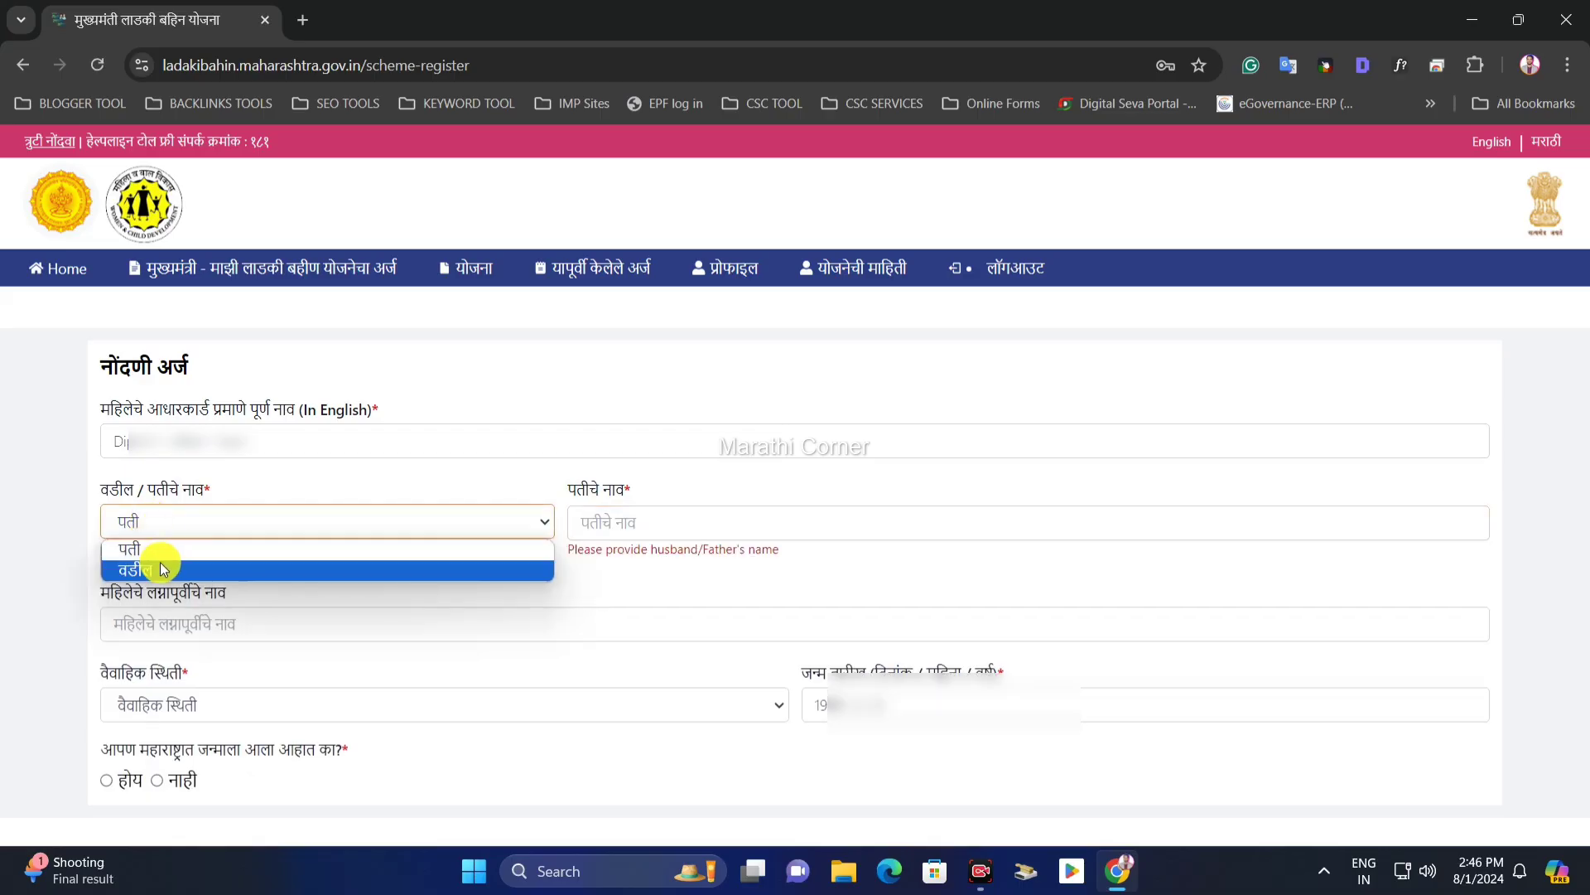
pyautogui.click(163, 568)
pyautogui.click(719, 520)
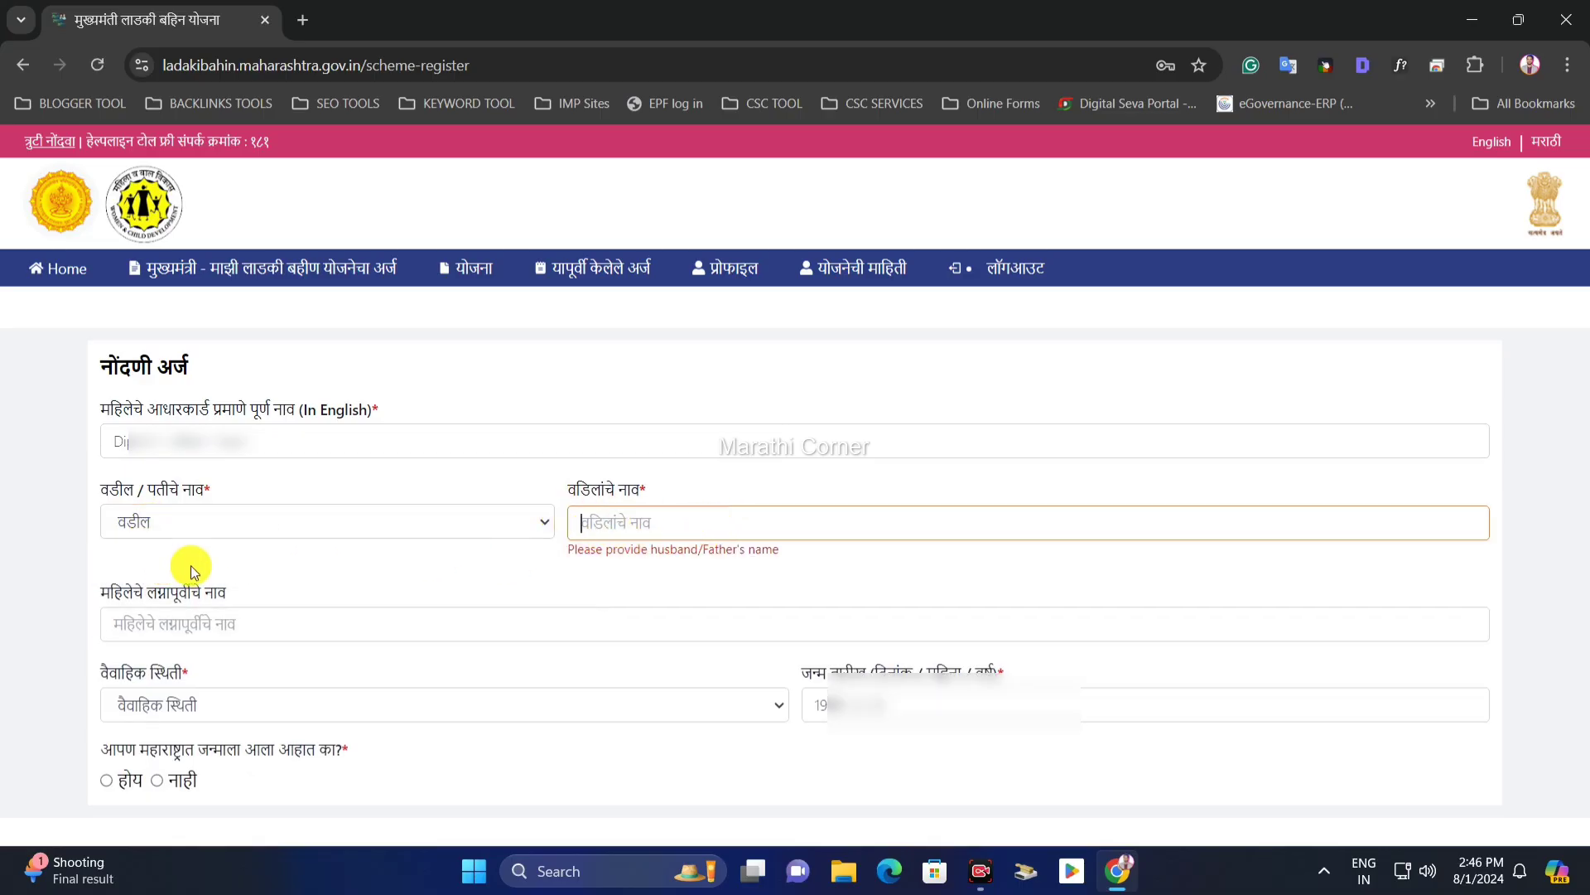
pyautogui.click(114, 593)
pyautogui.moveTo(114, 592); pyautogui.dragTo(260, 581)
pyautogui.click(231, 617)
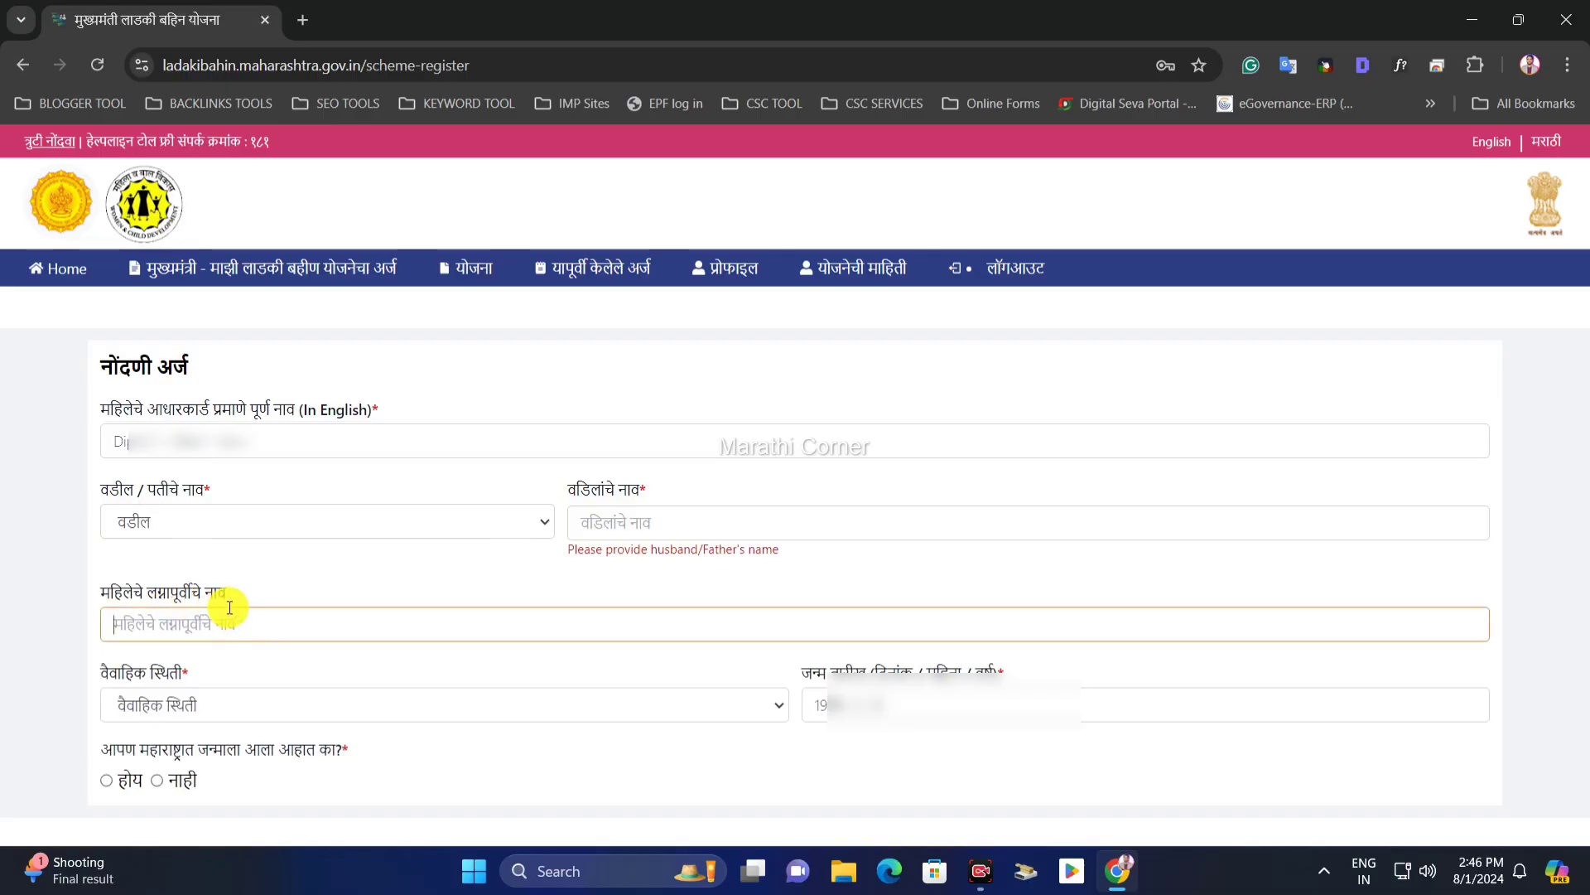
# - Cycle the marital status through unmarried and widow, settling on विवाहित (married)
pyautogui.click(120, 696)
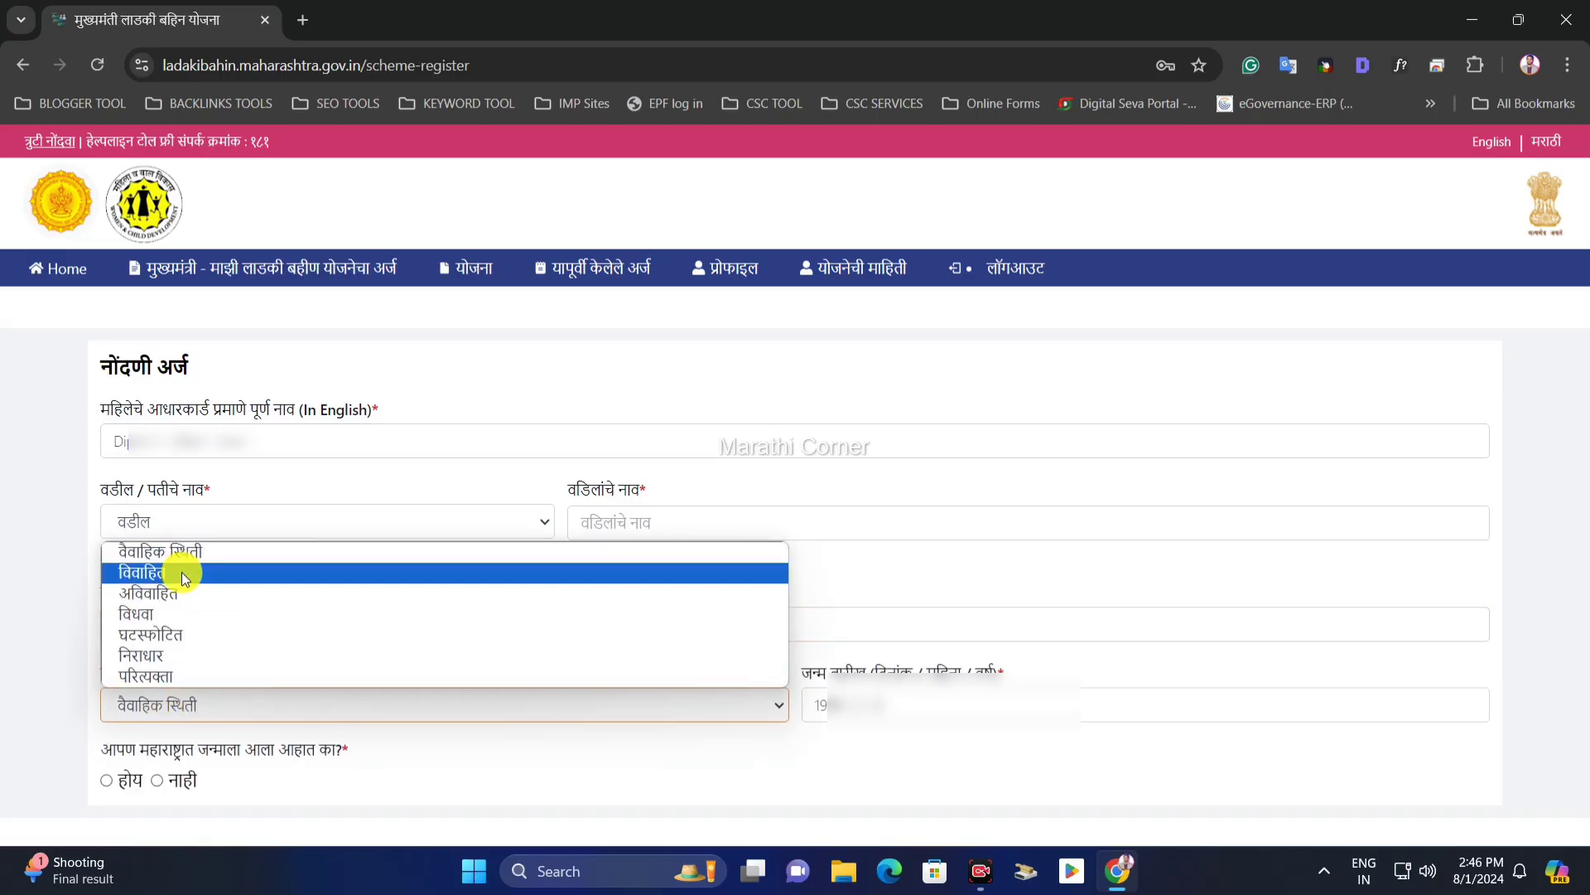
pyautogui.click(181, 572)
pyautogui.click(191, 703)
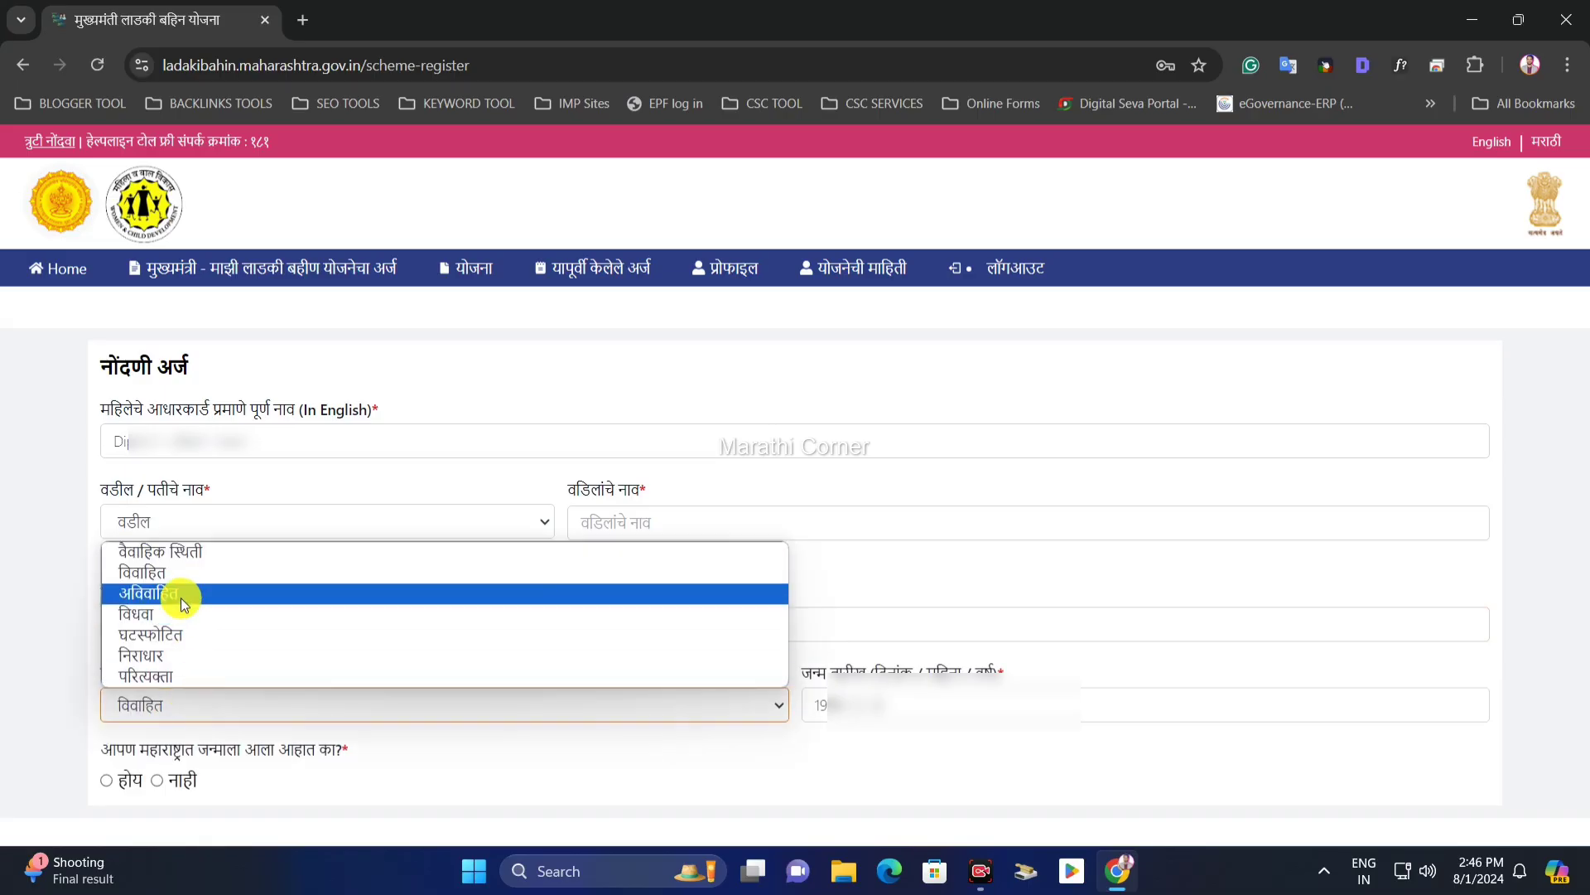
pyautogui.click(180, 598)
pyautogui.click(186, 704)
pyautogui.click(161, 614)
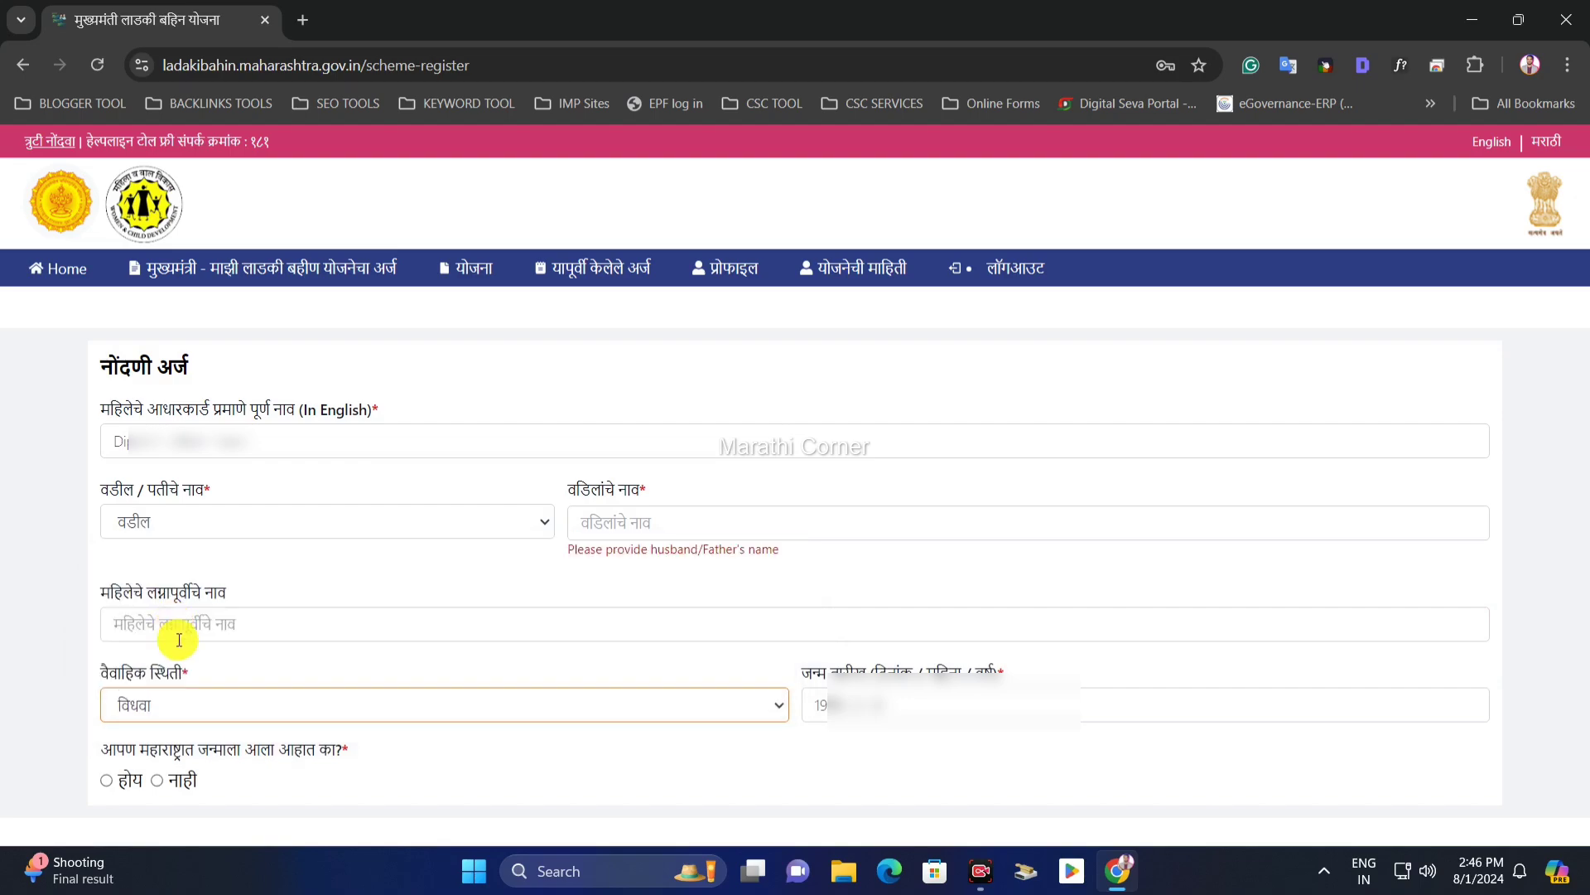
pyautogui.click(186, 702)
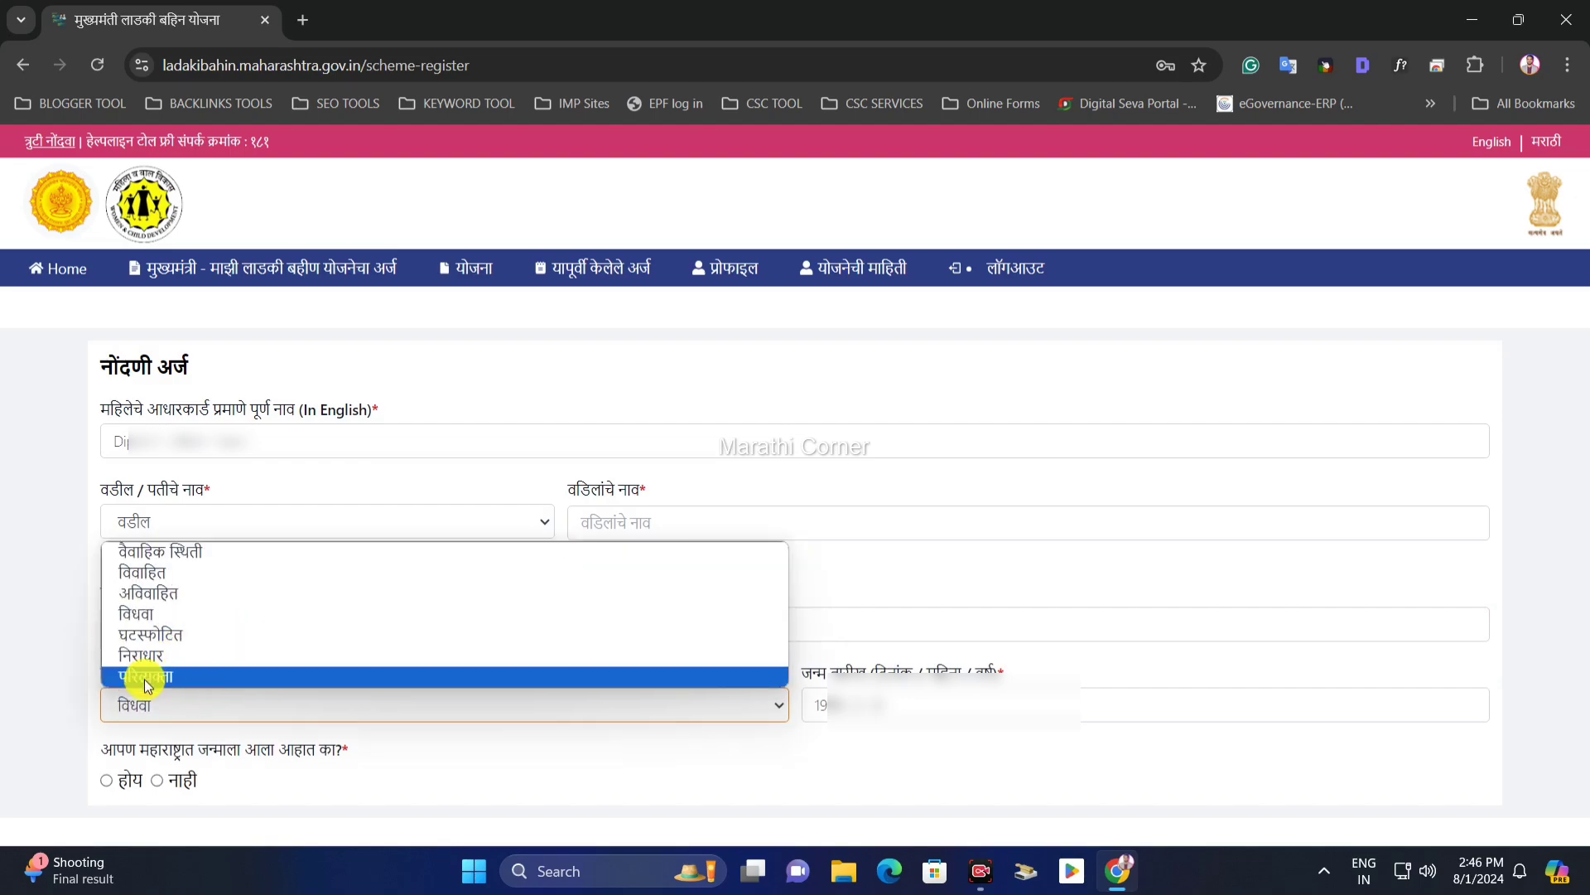
pyautogui.click(160, 581)
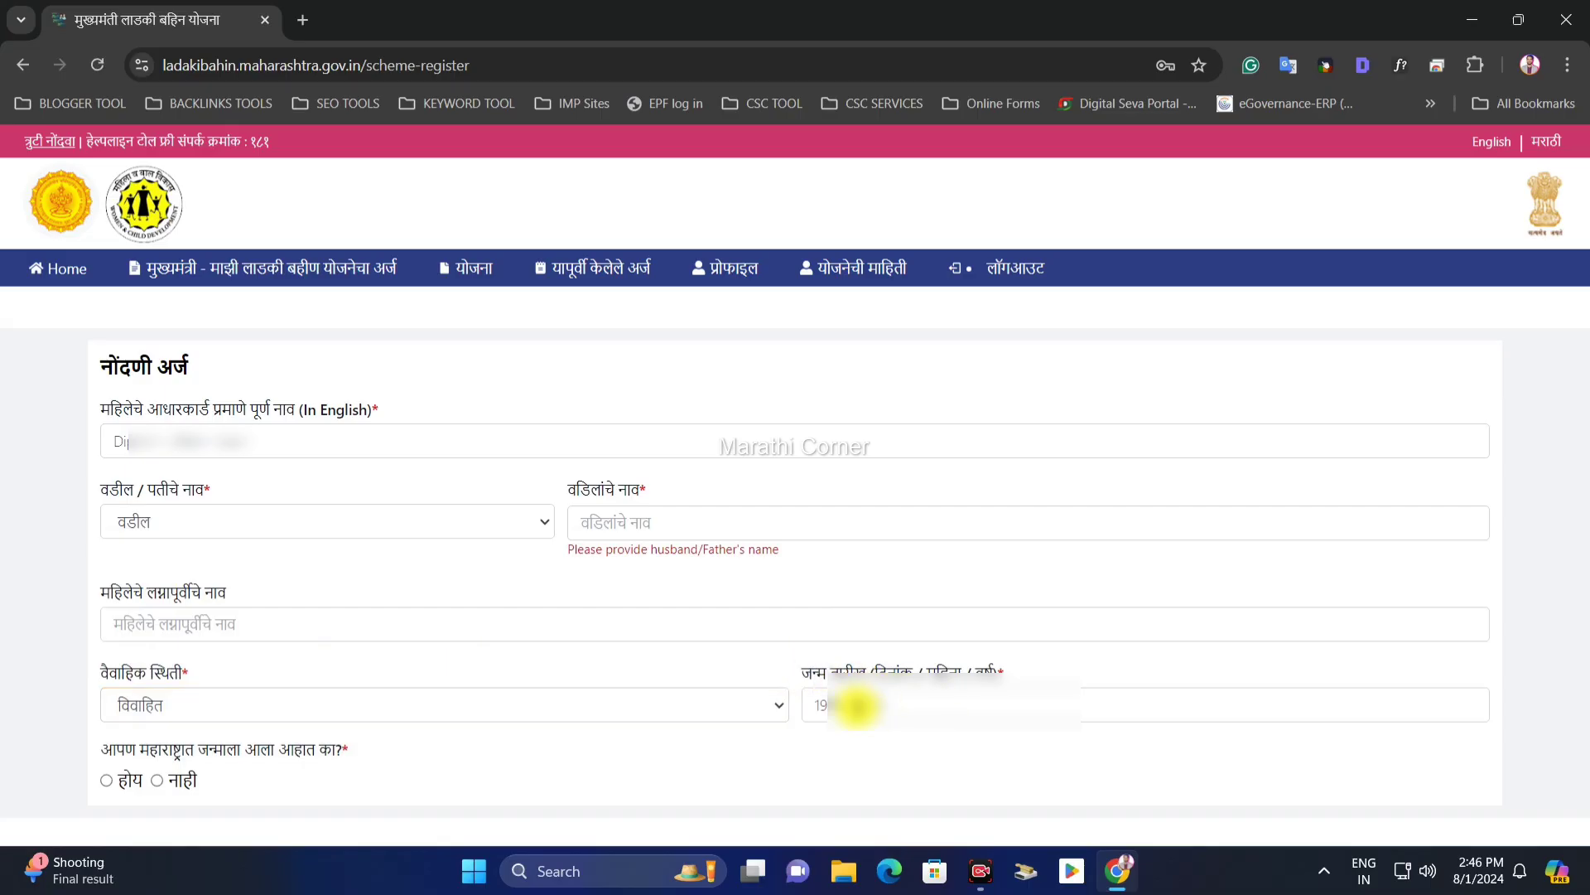
# - Answer नाही to born in Maharashtra and pick उत्तर प्रदेश as the birth state
pyautogui.click(855, 710)
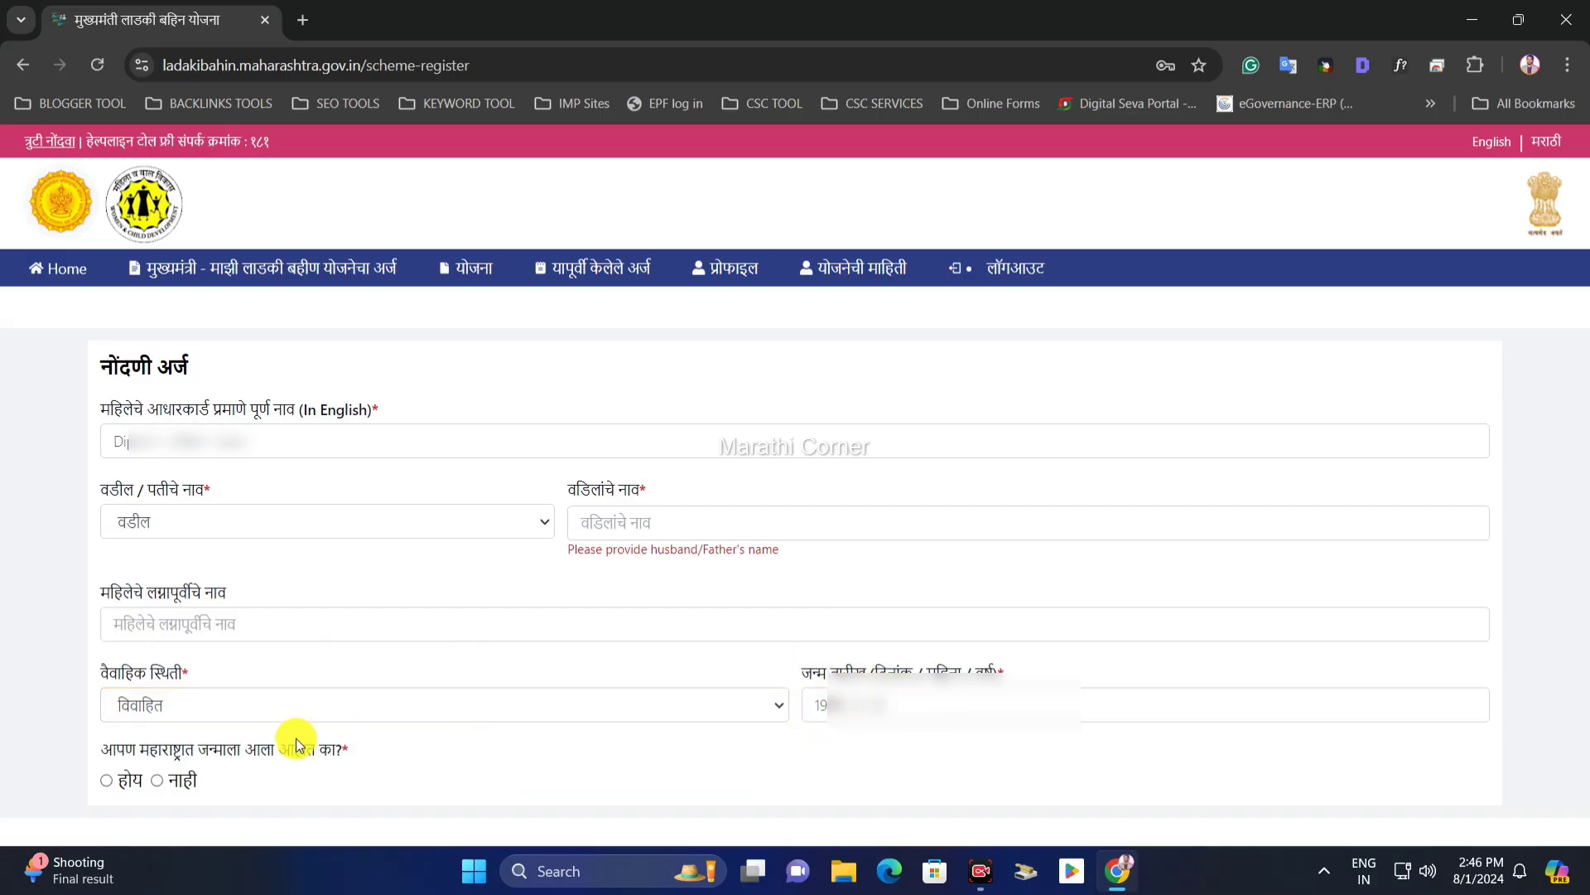
pyautogui.moveTo(113, 756); pyautogui.dragTo(334, 750)
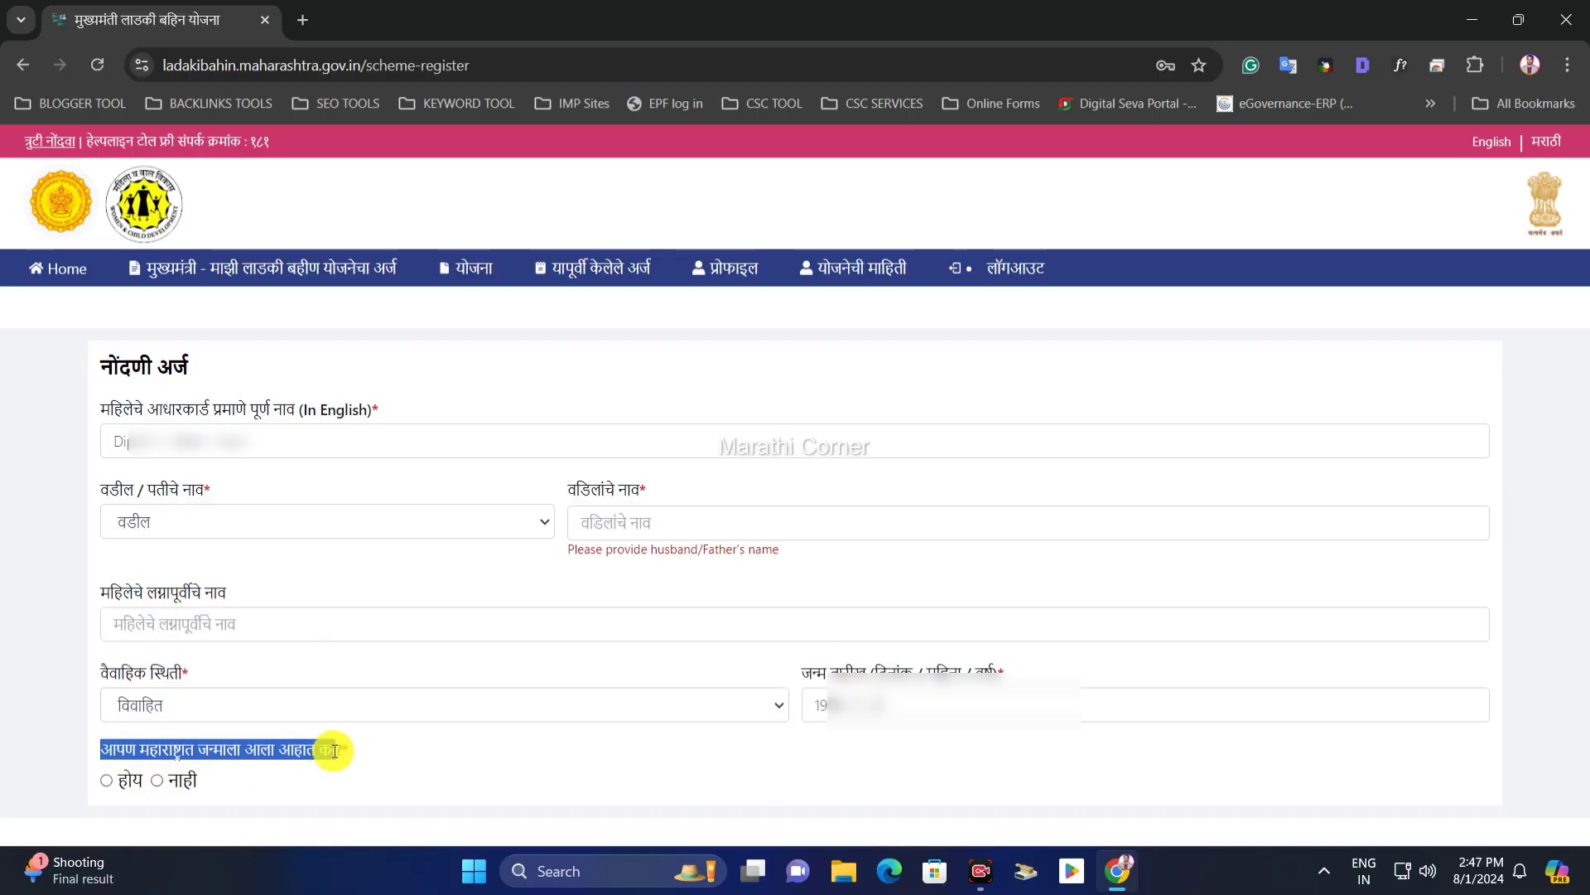
pyautogui.click(348, 751)
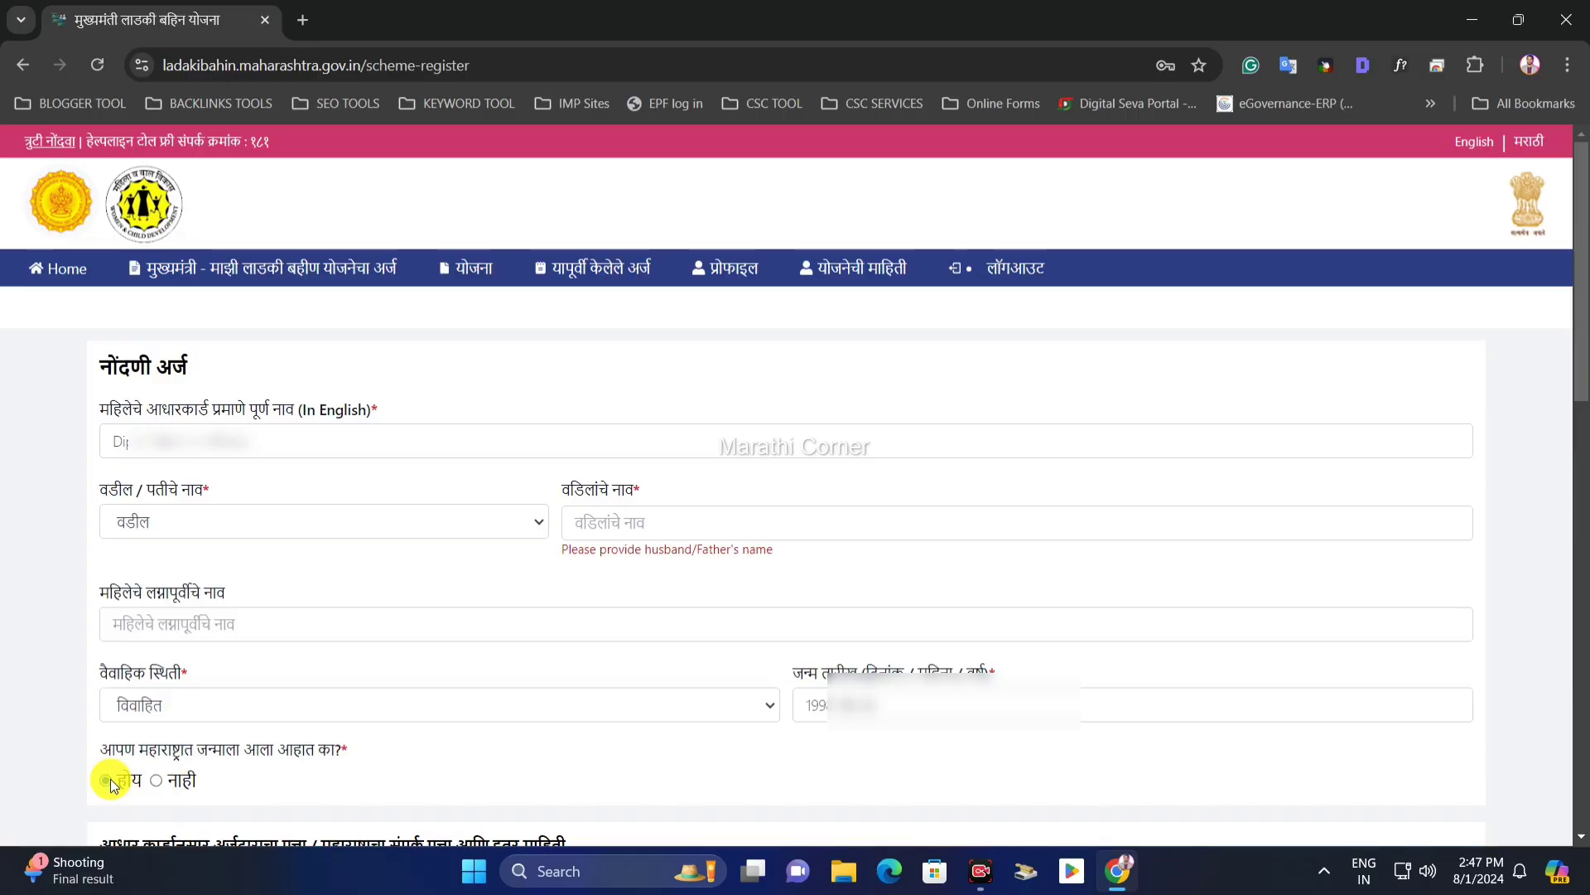
pyautogui.click(158, 780)
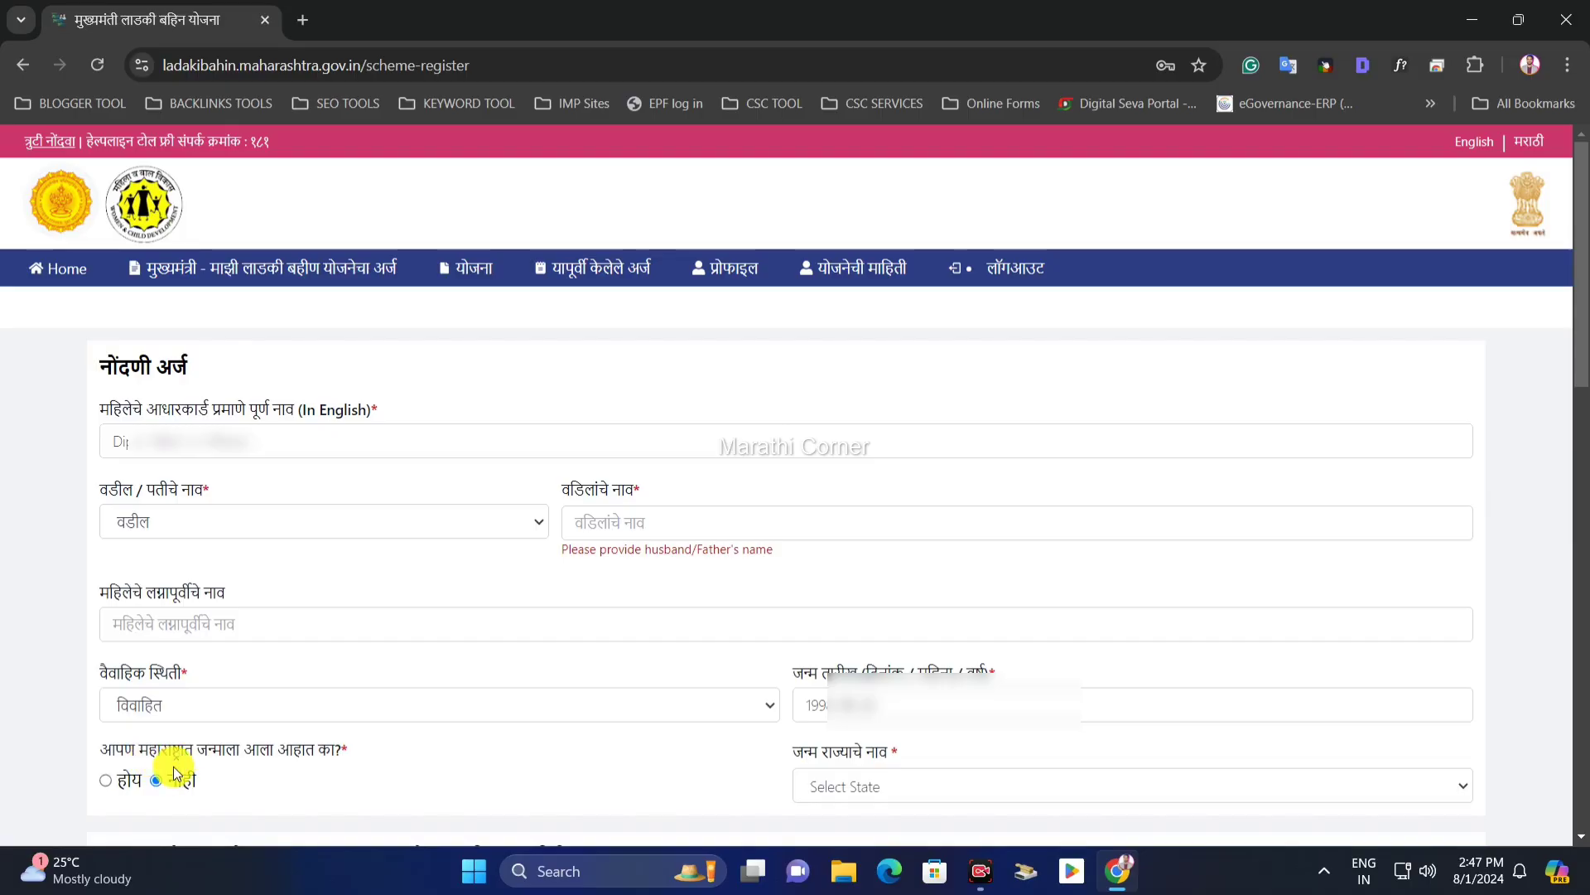
pyautogui.click(883, 780)
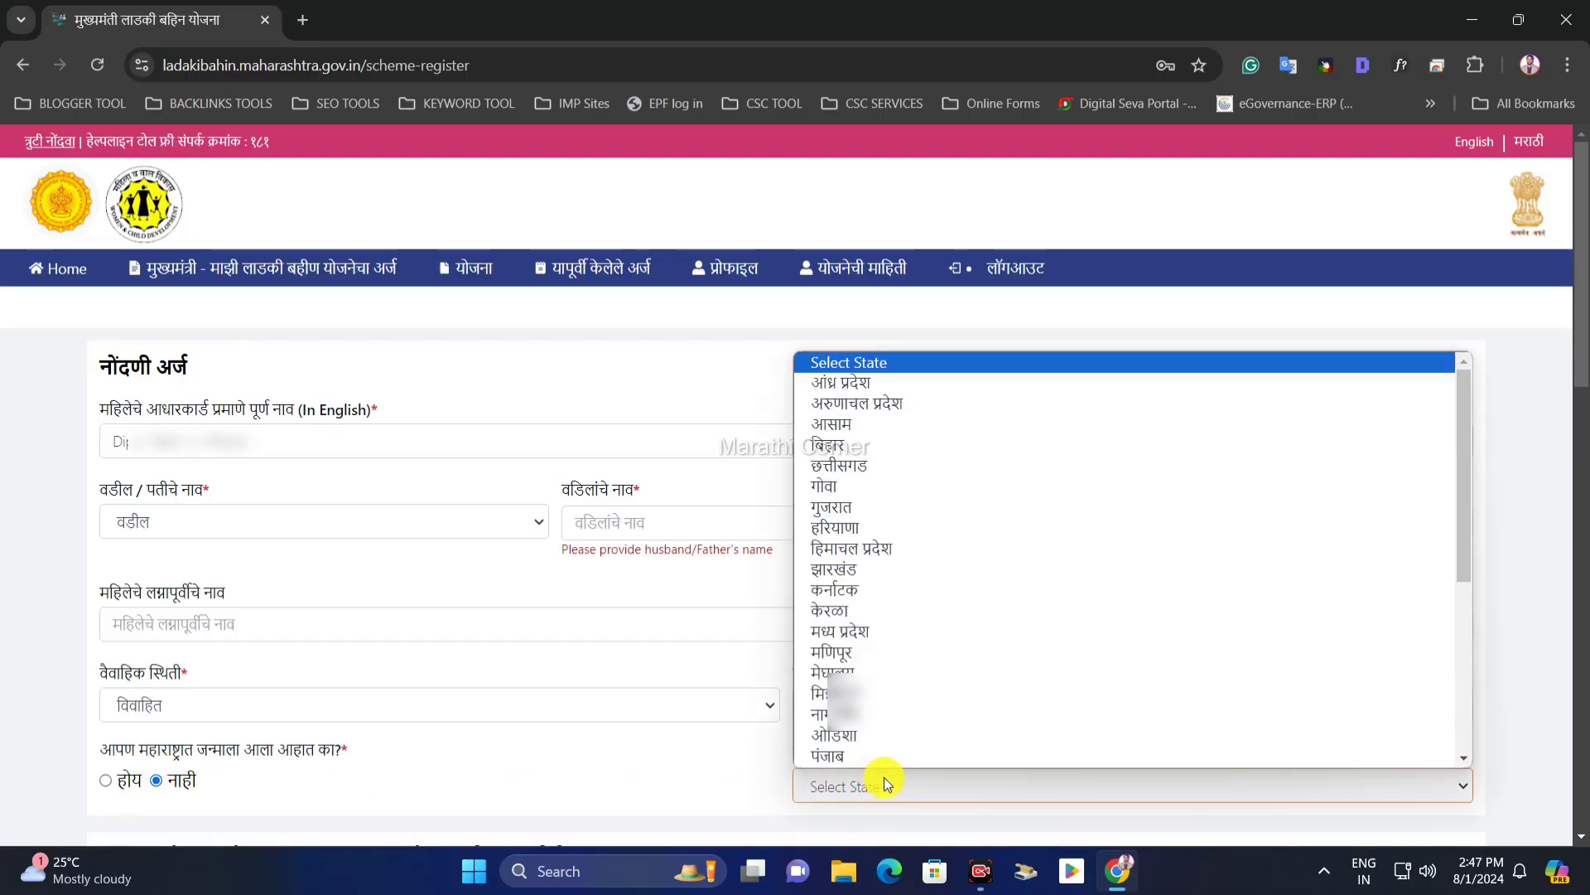
pyautogui.scroll(-3, 903, 612)
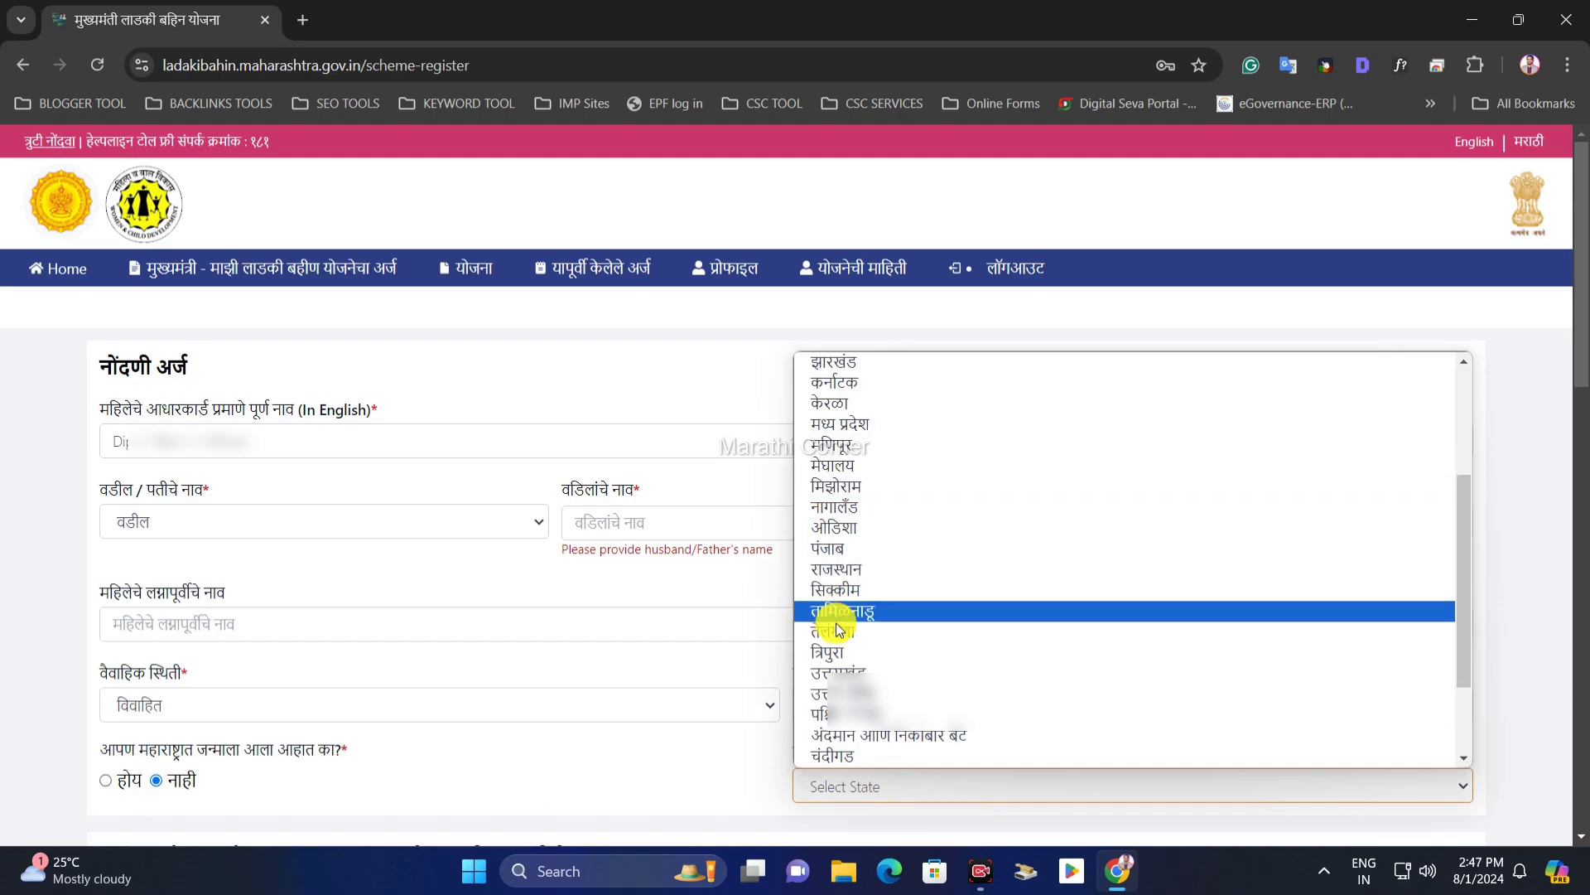
pyautogui.click(846, 696)
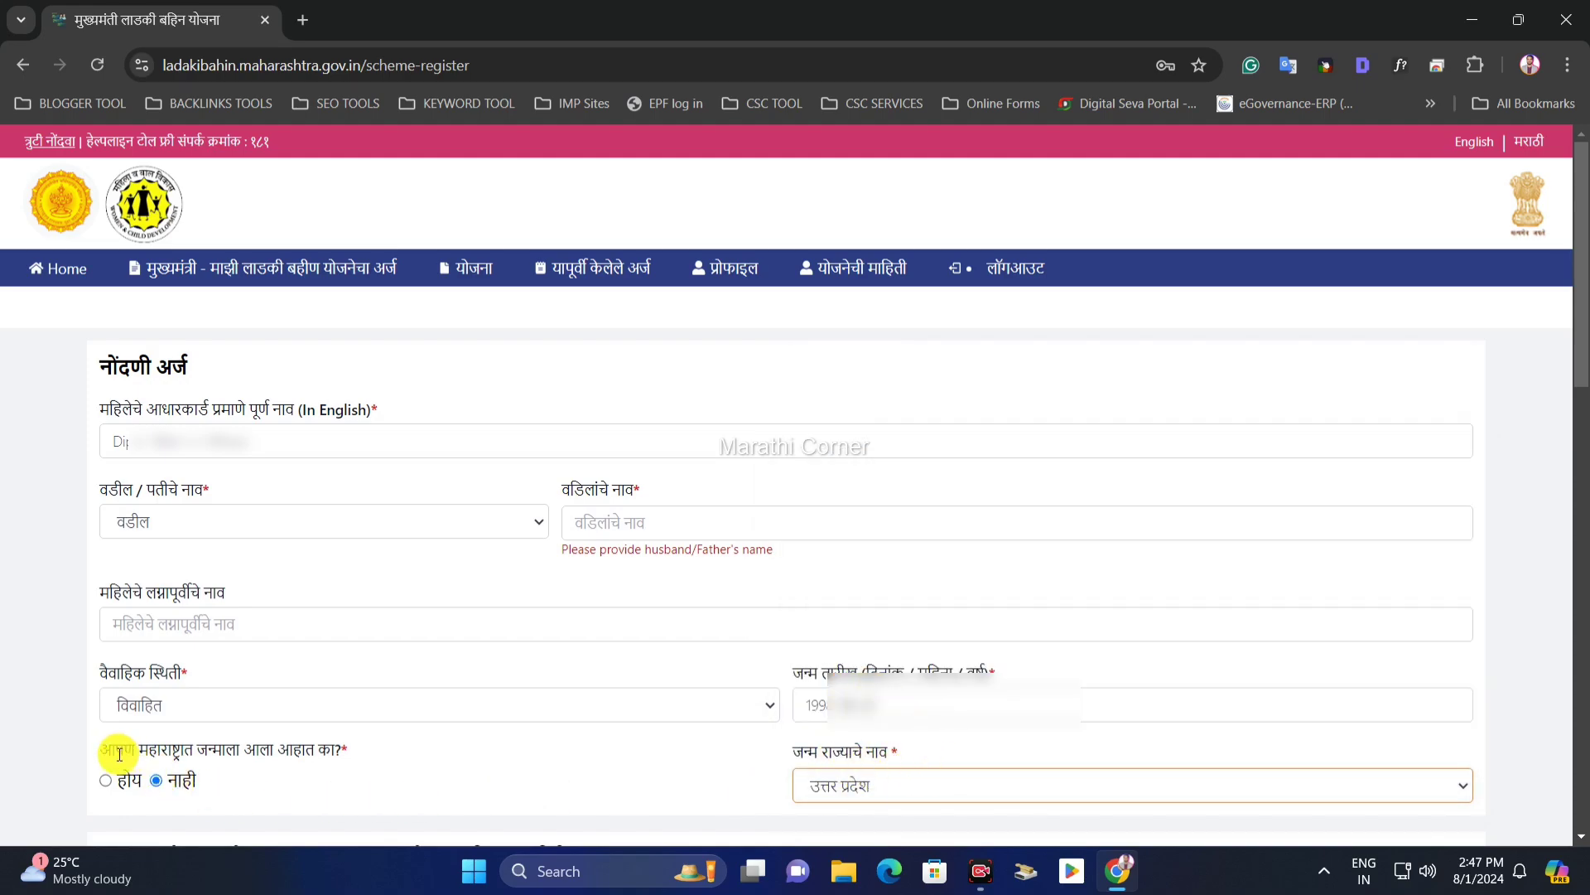
# - Change the born-in-Maharashtra answer to होय, removing the birth-state field
pyautogui.moveTo(119, 754); pyautogui.dragTo(224, 751)
pyautogui.click(108, 781)
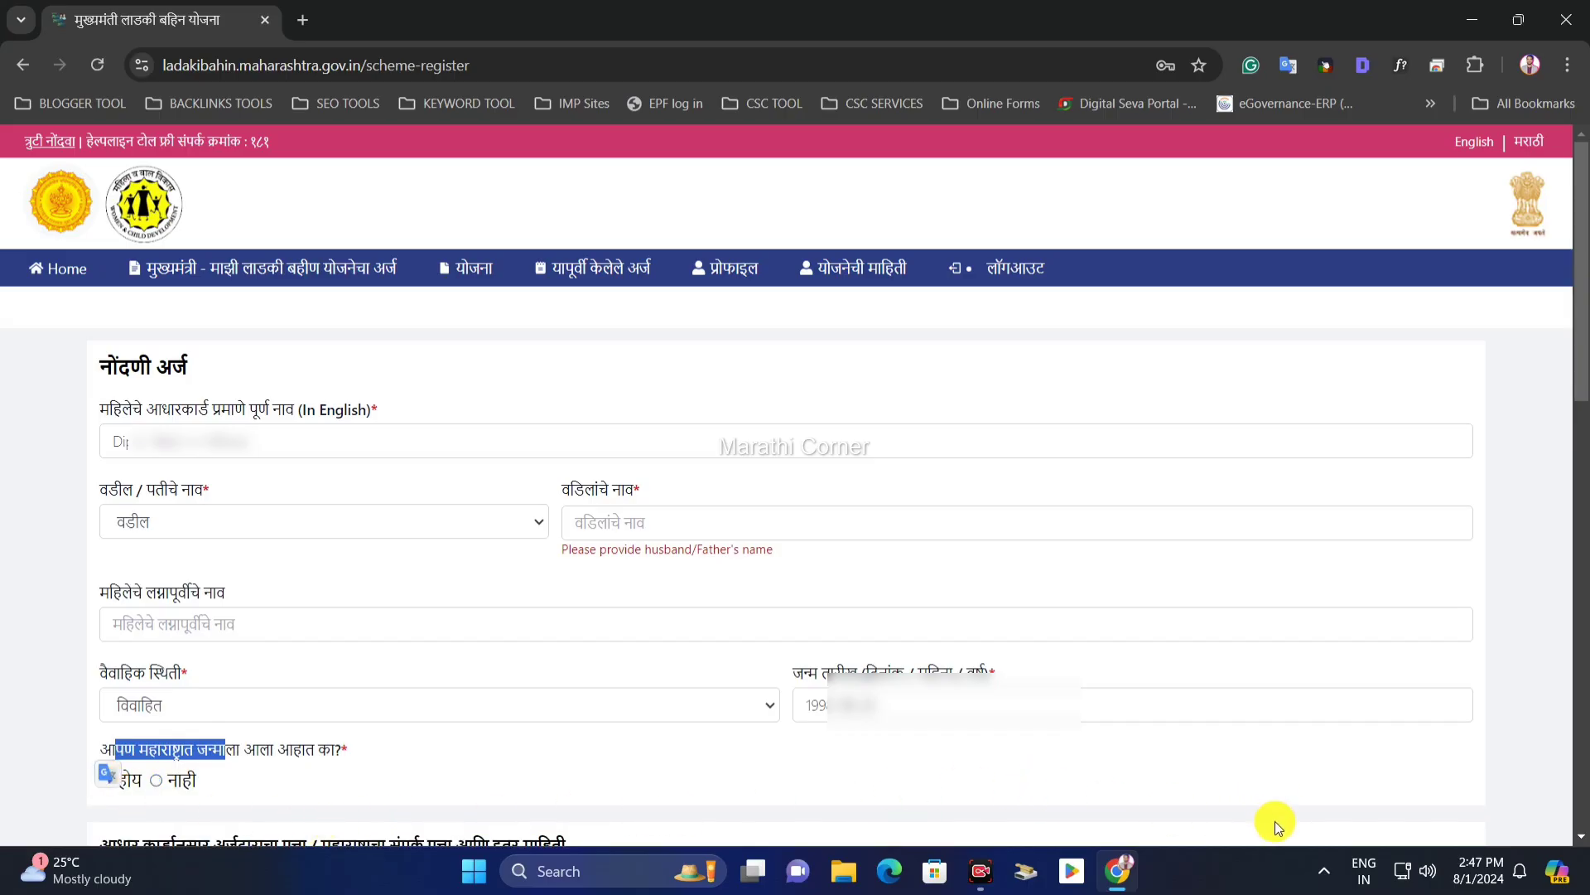
pyautogui.scroll(-5, 1160, 771)
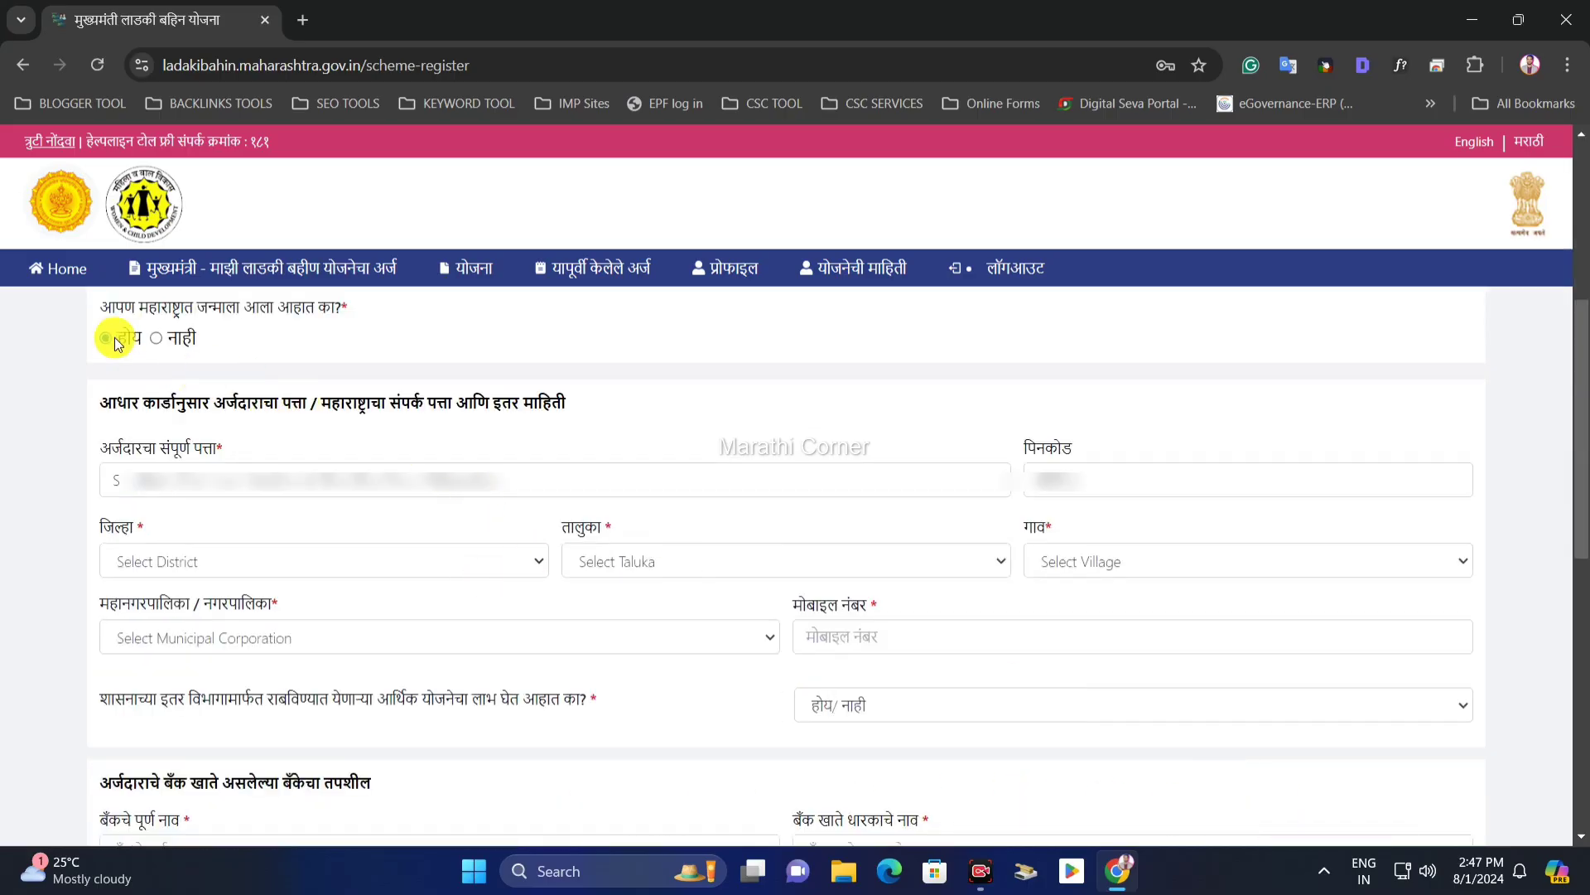
# - Review the address section, visiting the full address and pincode fields
pyautogui.moveTo(116, 401); pyautogui.dragTo(469, 393)
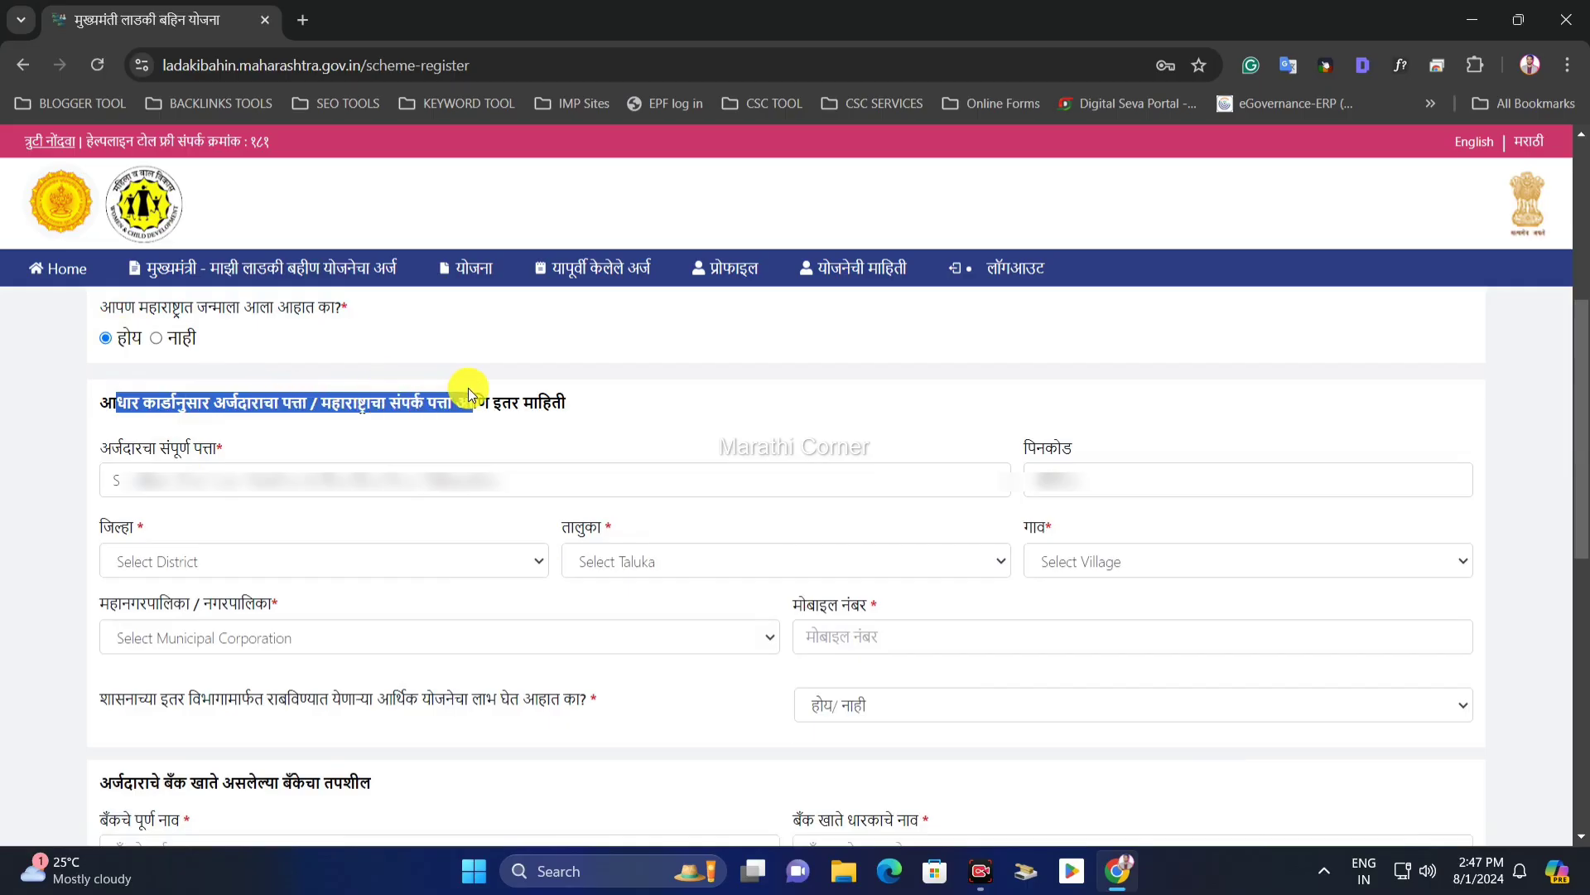
pyautogui.click(377, 474)
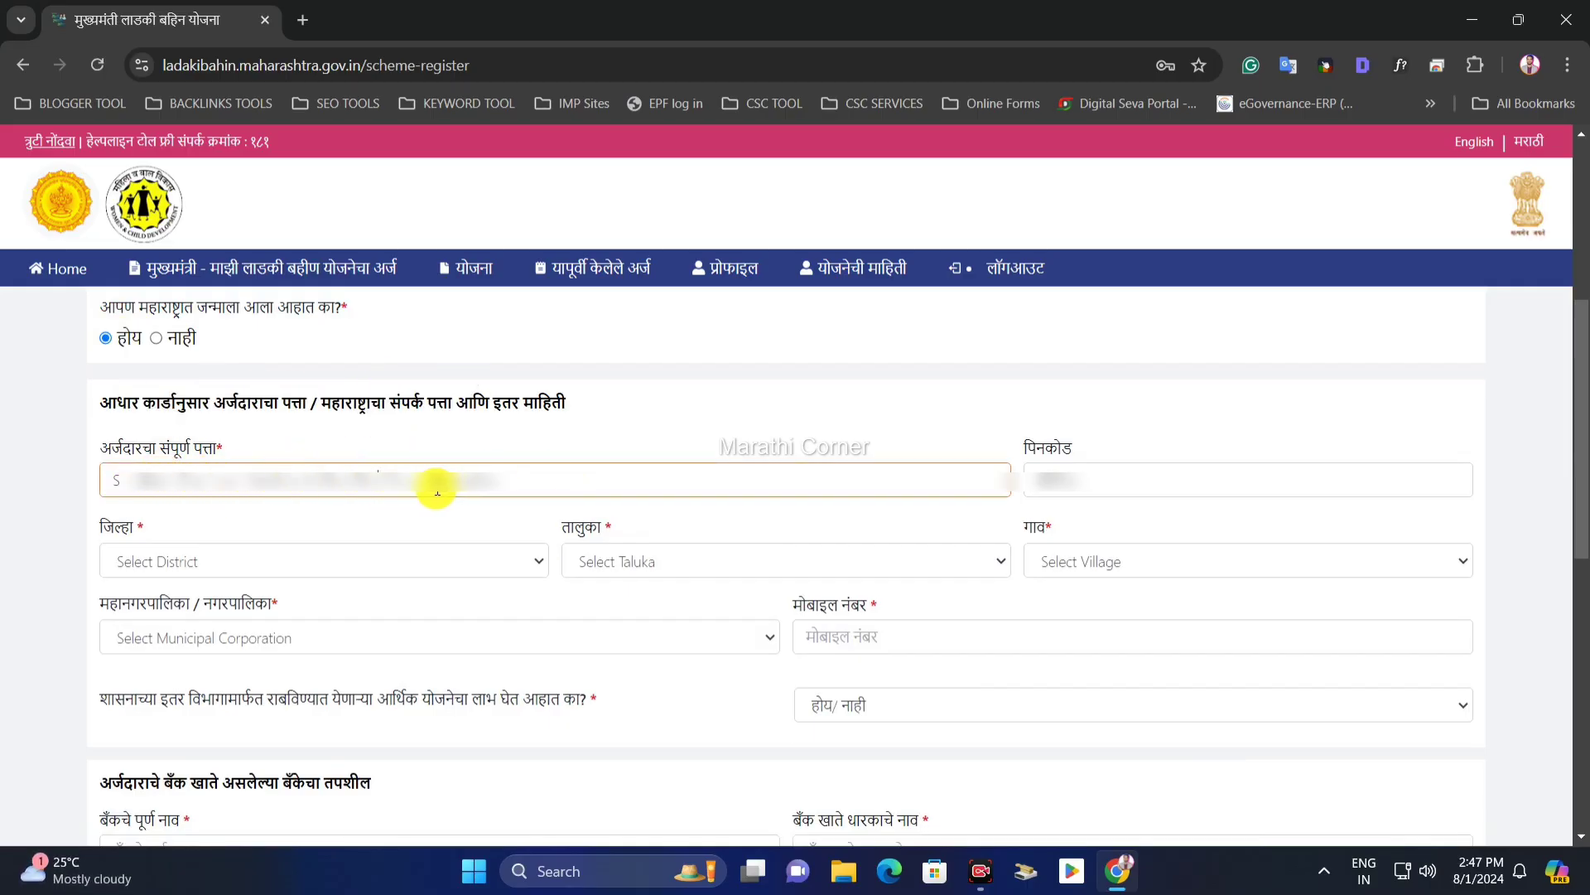
pyautogui.click(1079, 463)
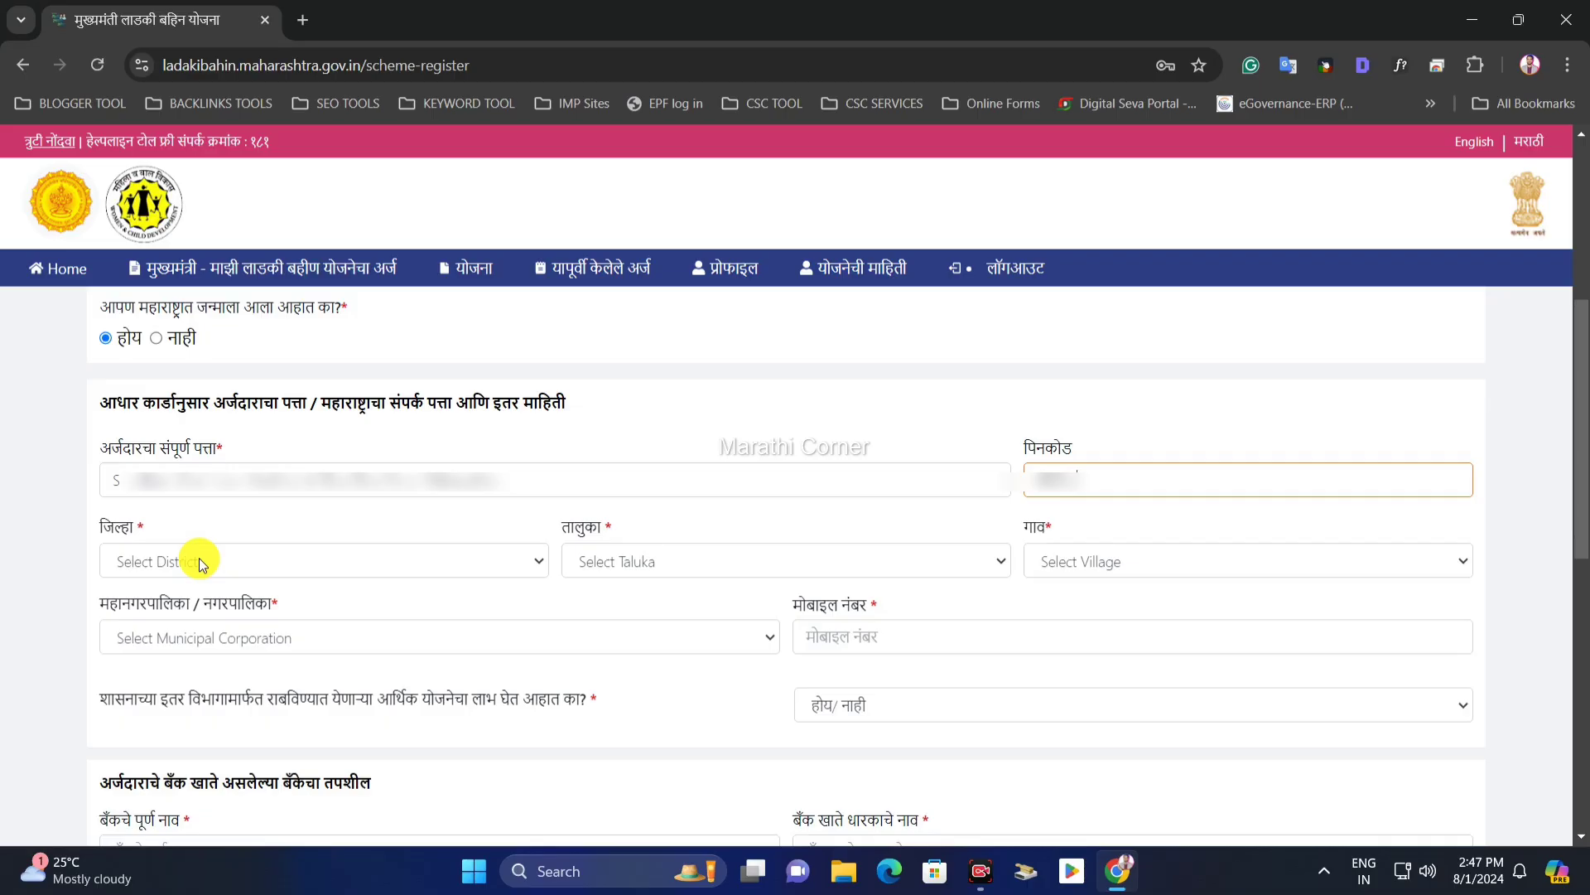
pyautogui.click(175, 404)
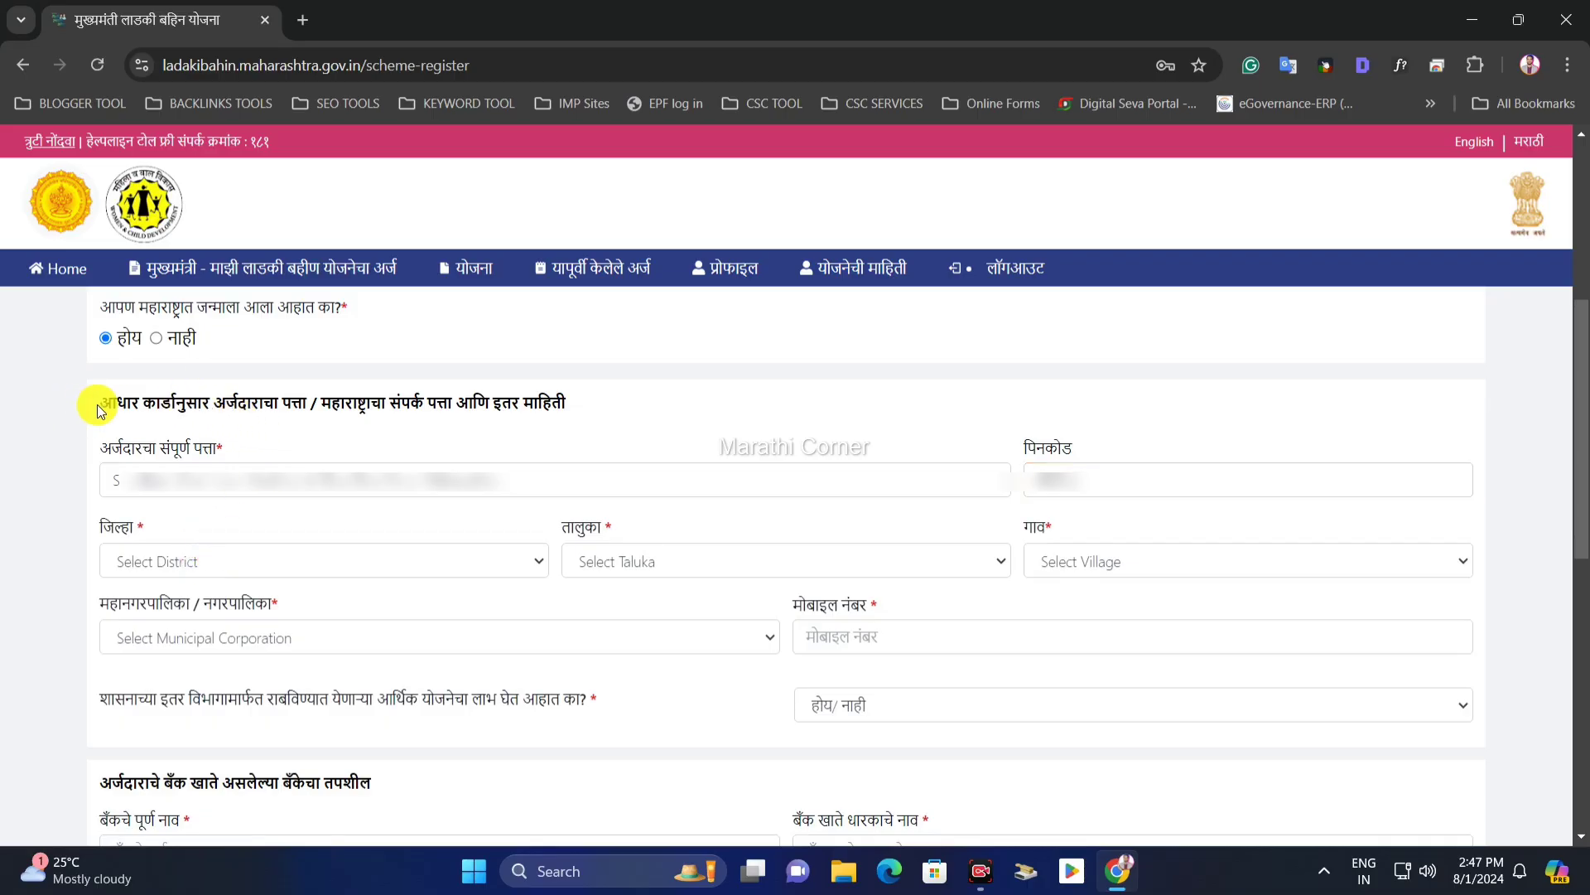
pyautogui.moveTo(99, 412); pyautogui.dragTo(302, 405)
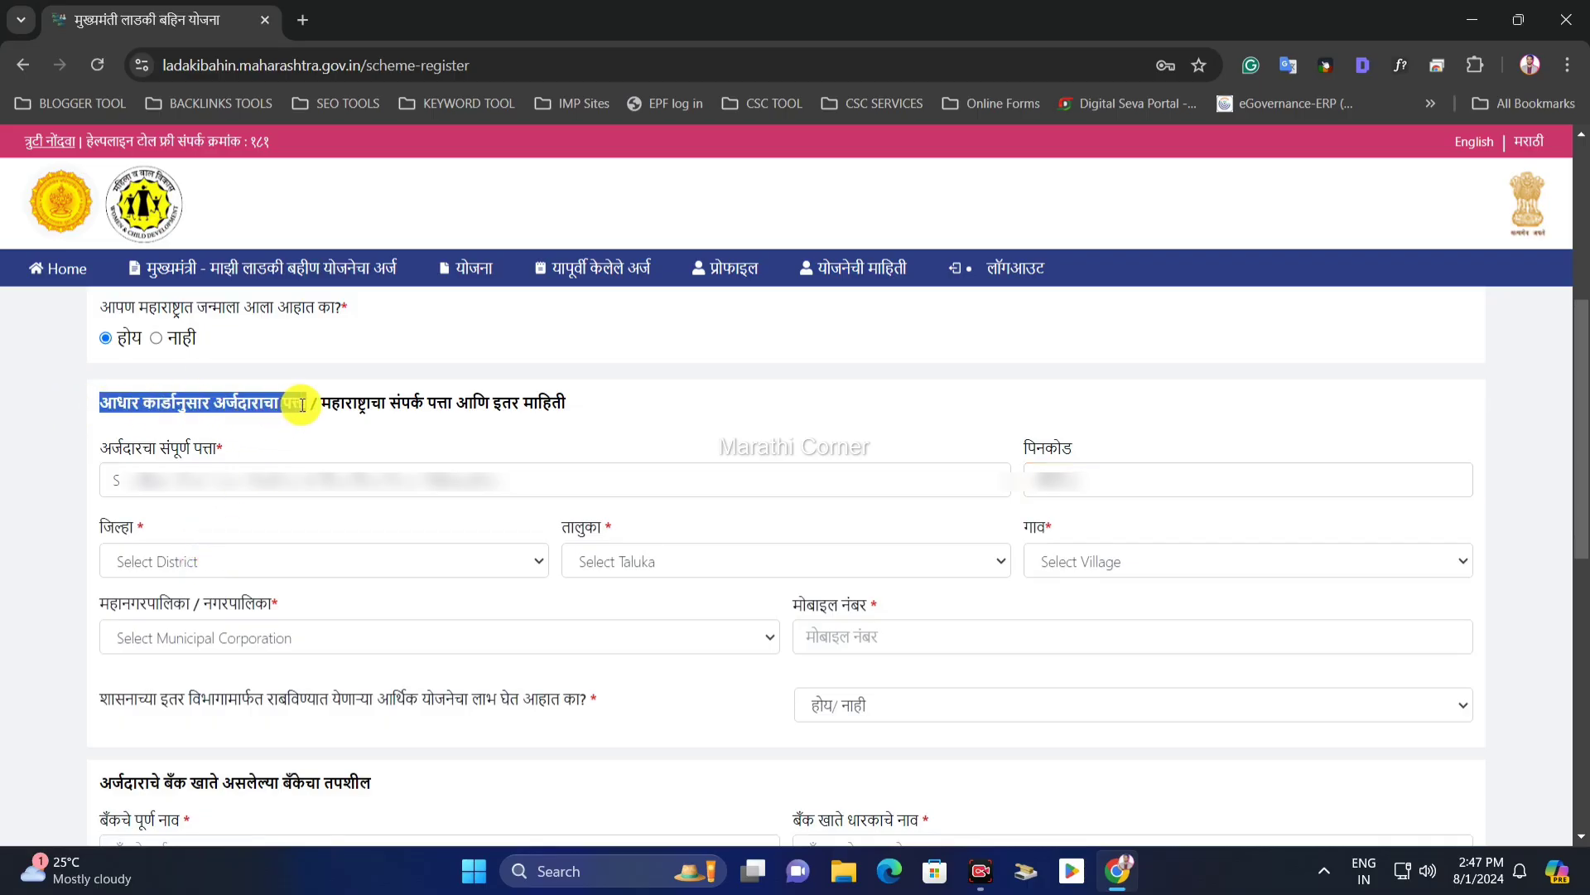
pyautogui.click(335, 403)
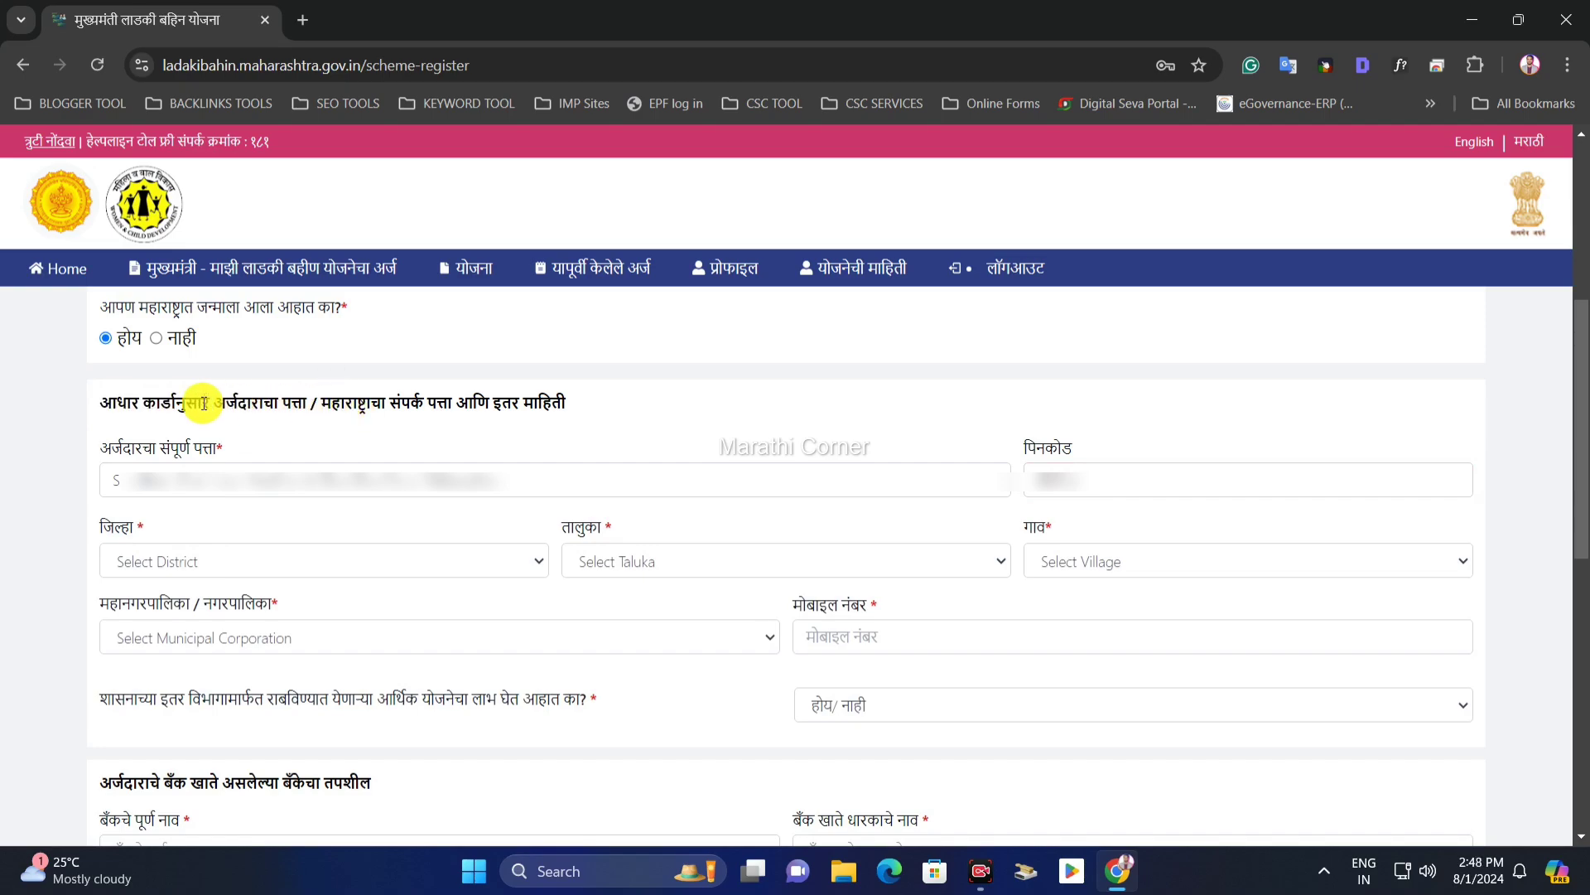
pyautogui.moveTo(185, 404); pyautogui.dragTo(257, 405)
pyautogui.click(168, 412)
# - Choose पुणे as district, पुरंदर as taluka and लागू नाही for municipal corporation
pyautogui.click(191, 555)
pyautogui.scroll(-5, 240, 480)
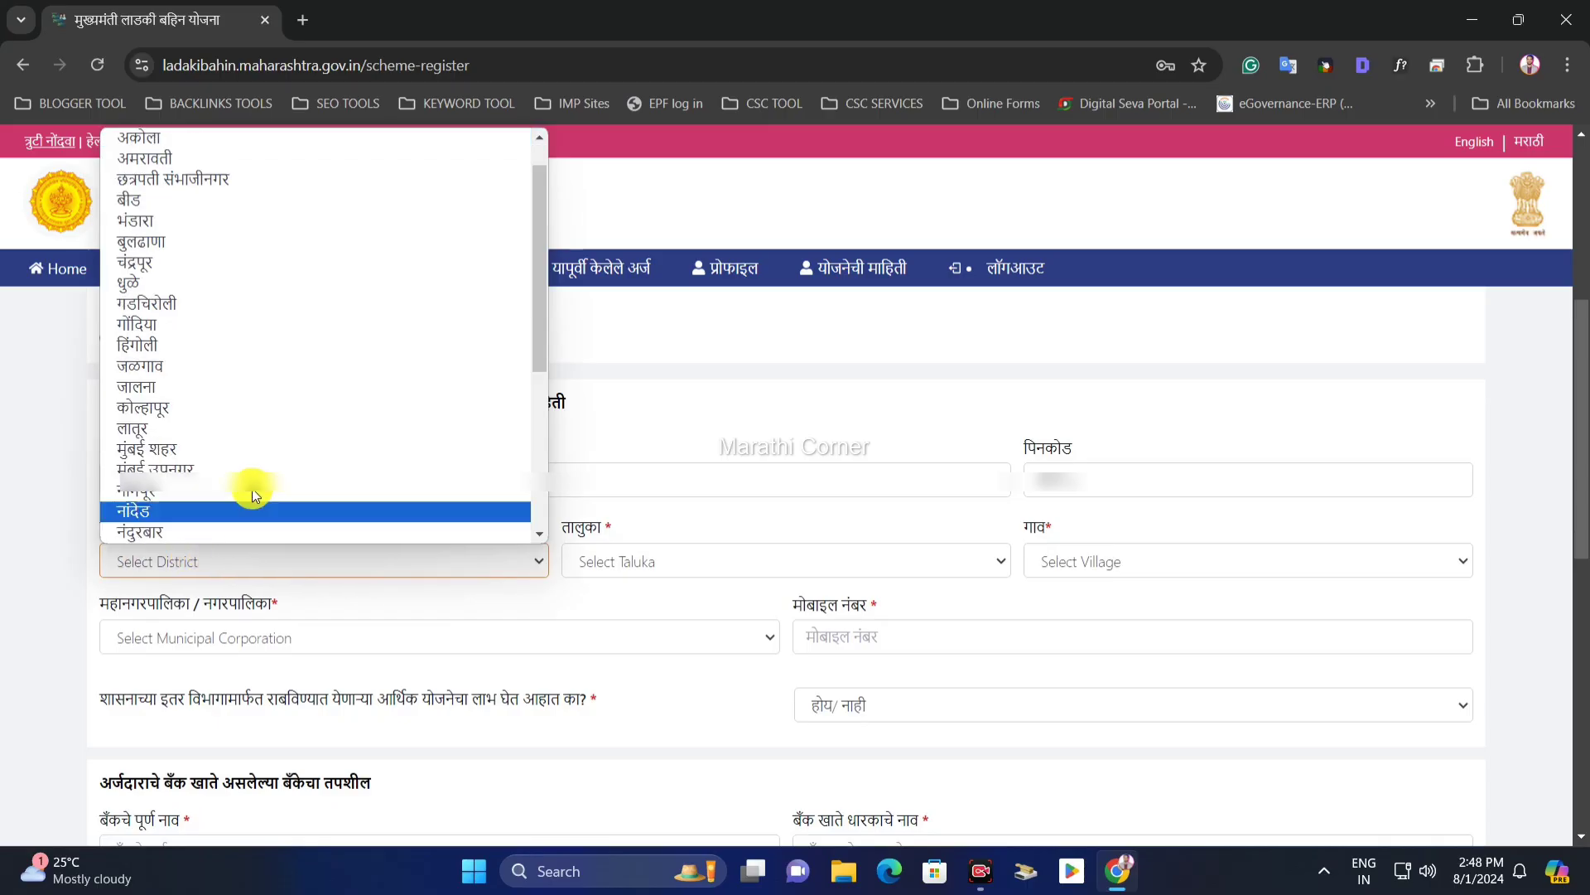
pyautogui.click(152, 324)
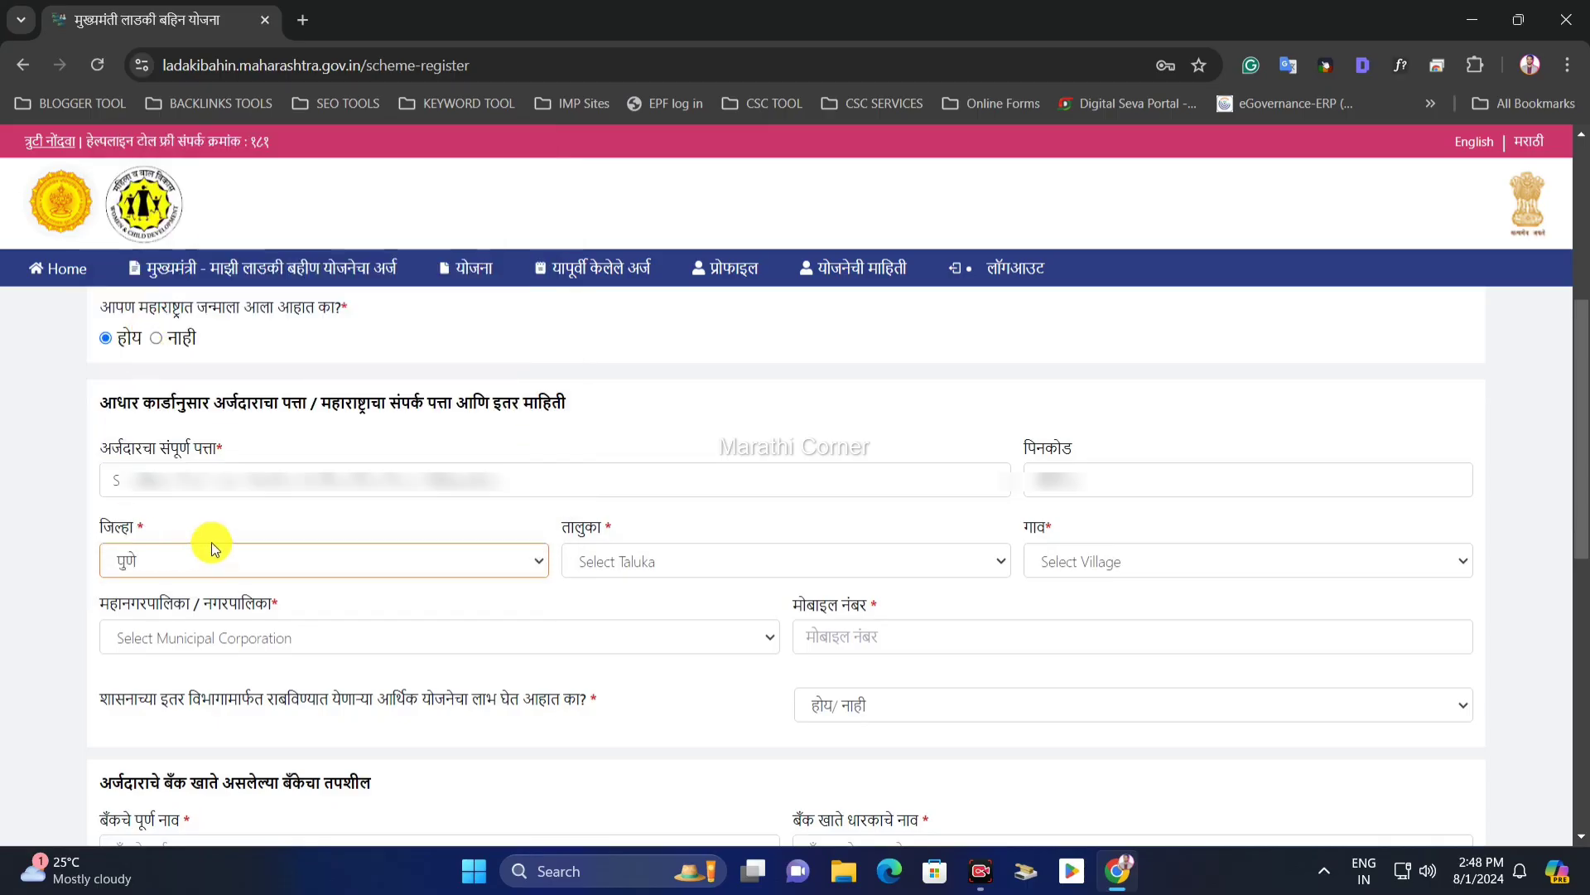
pyautogui.click(640, 556)
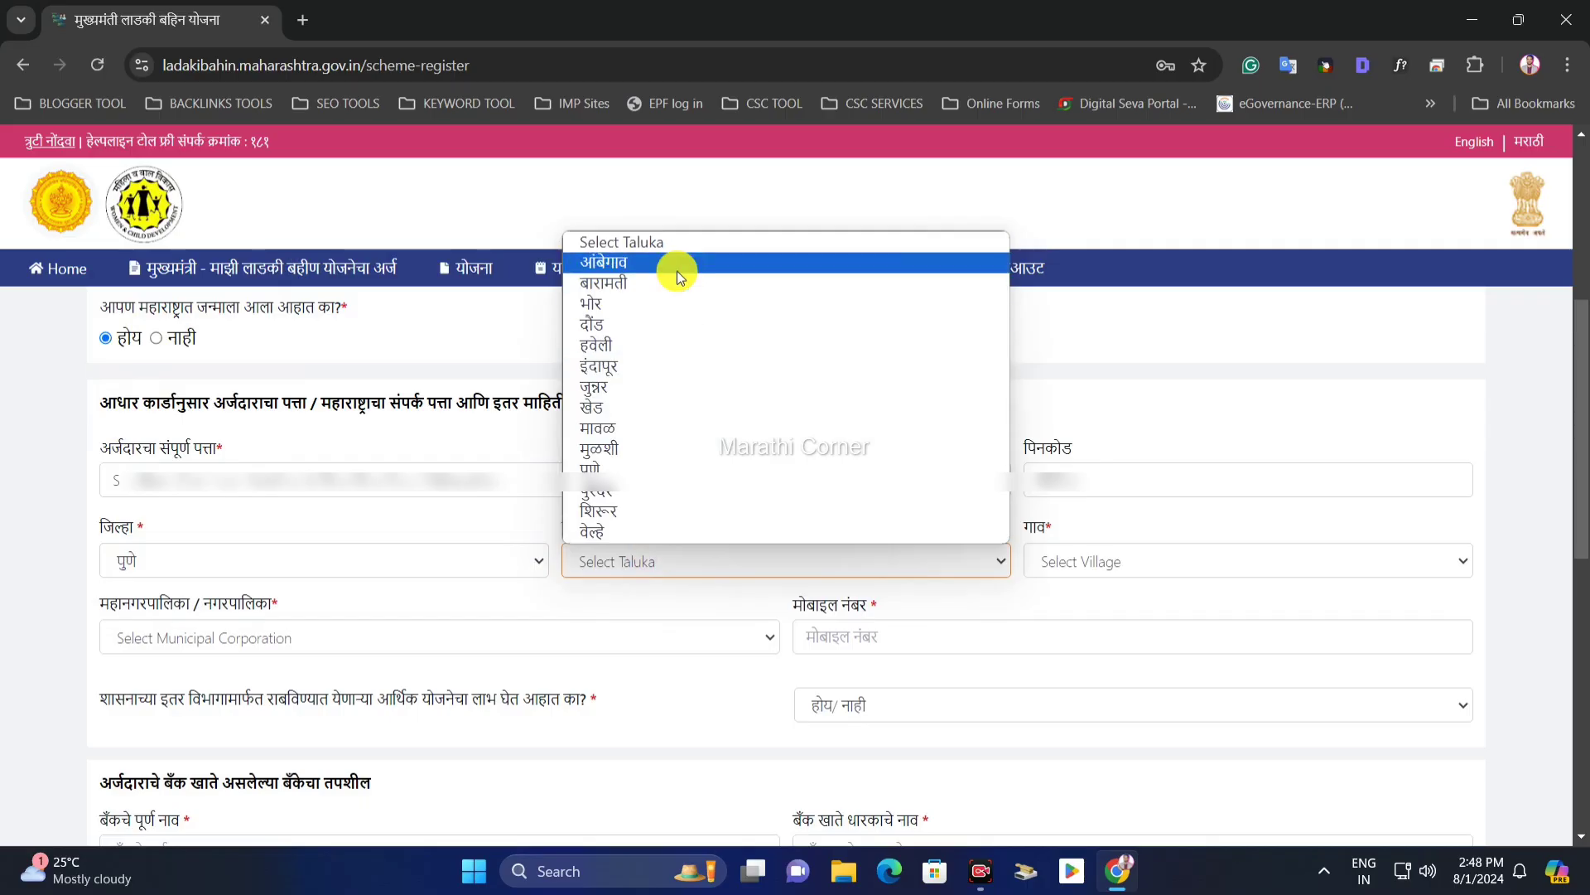
pyautogui.click(663, 494)
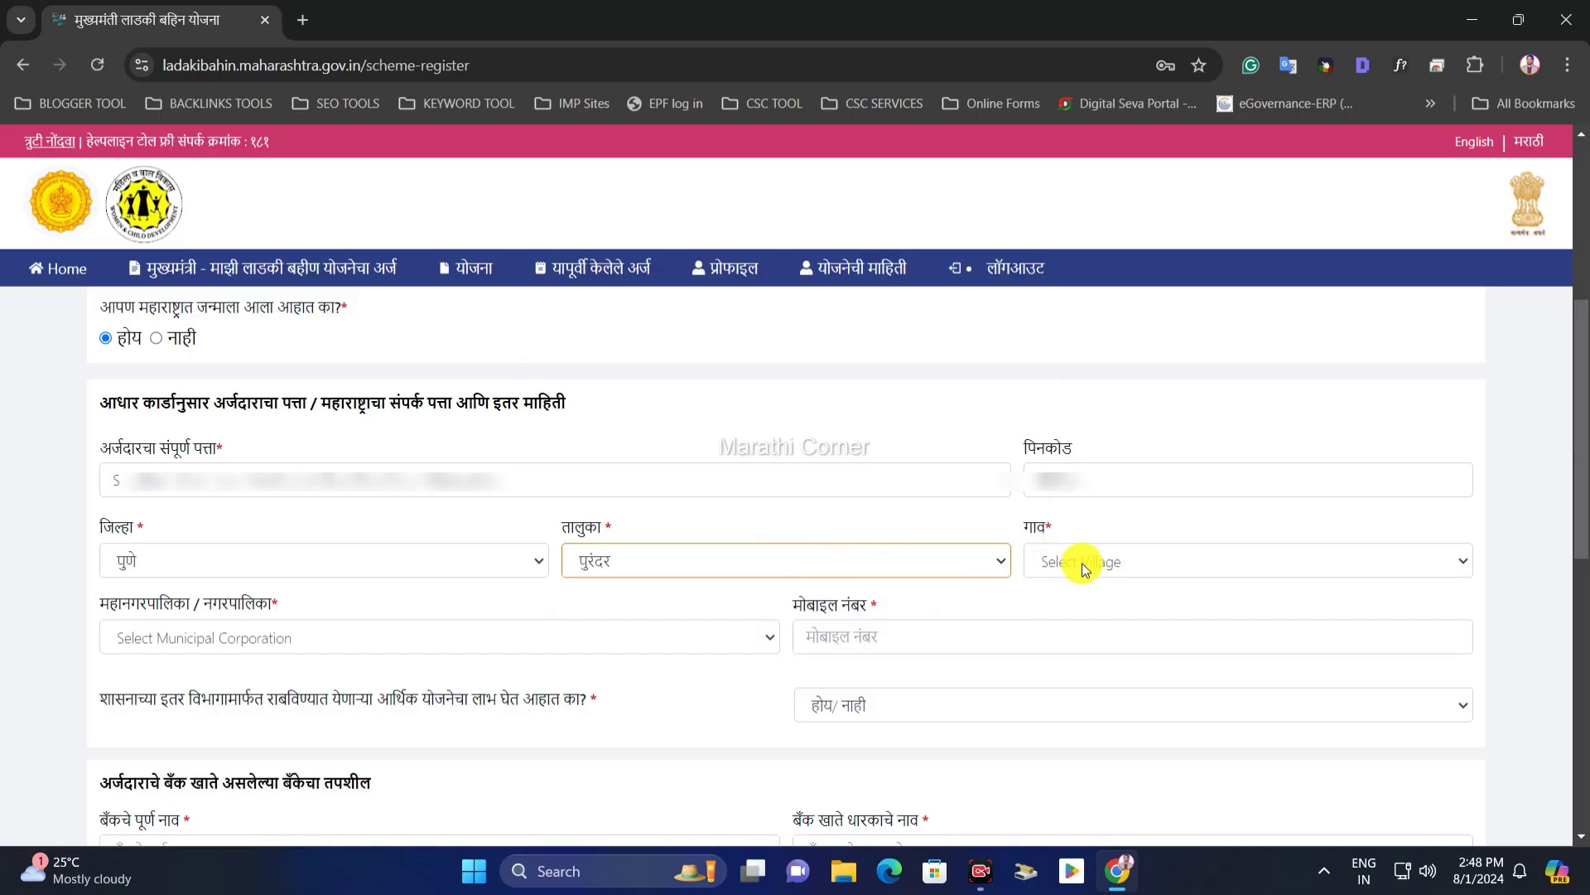
pyautogui.click(268, 642)
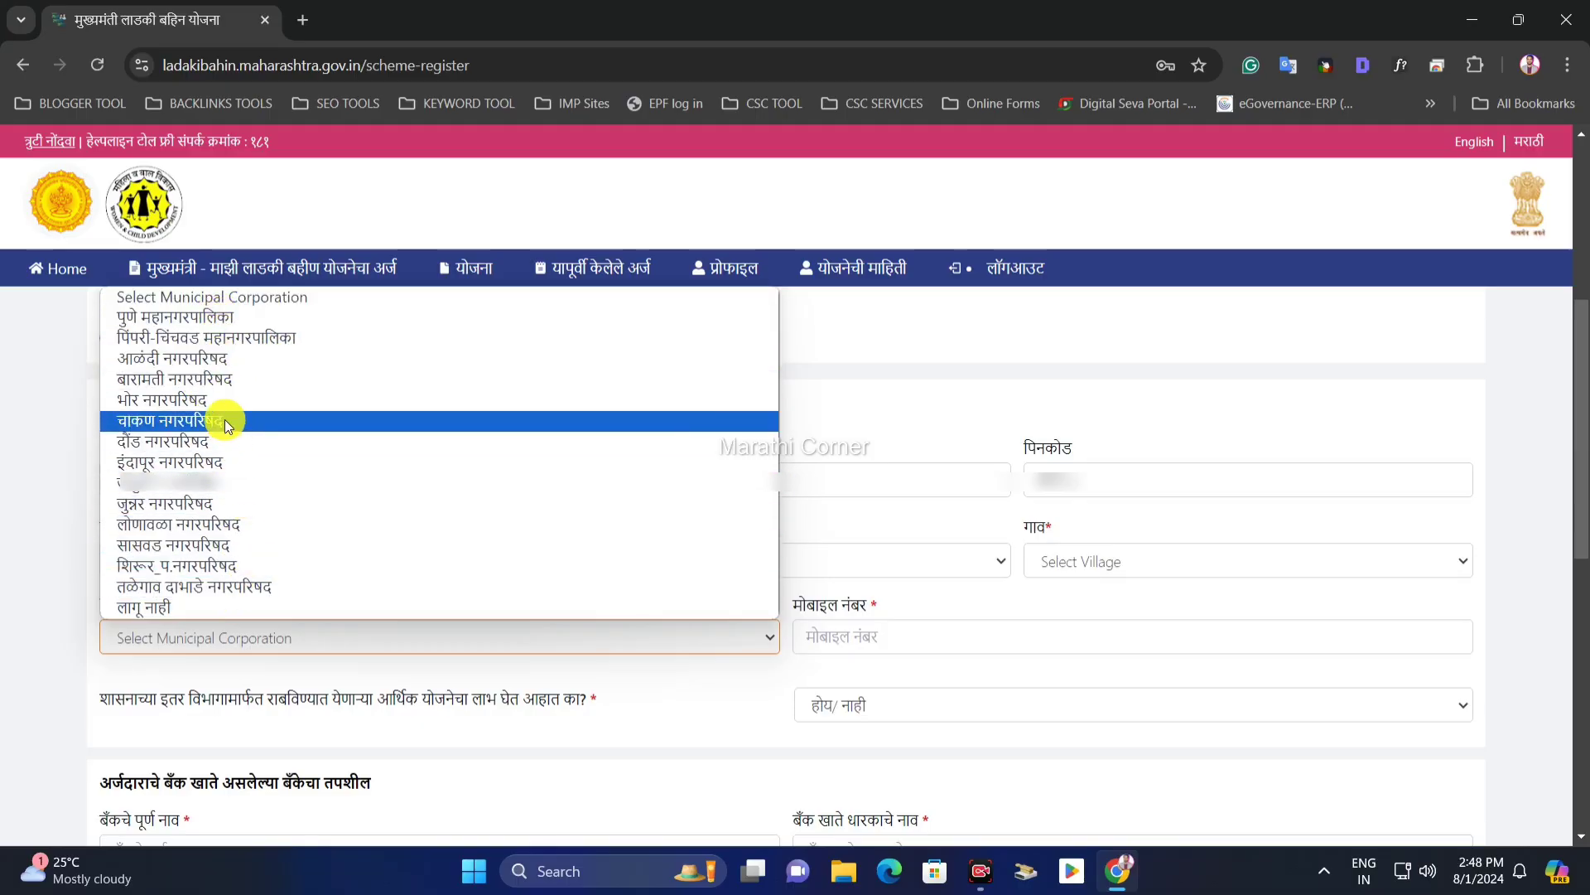
pyautogui.click(215, 608)
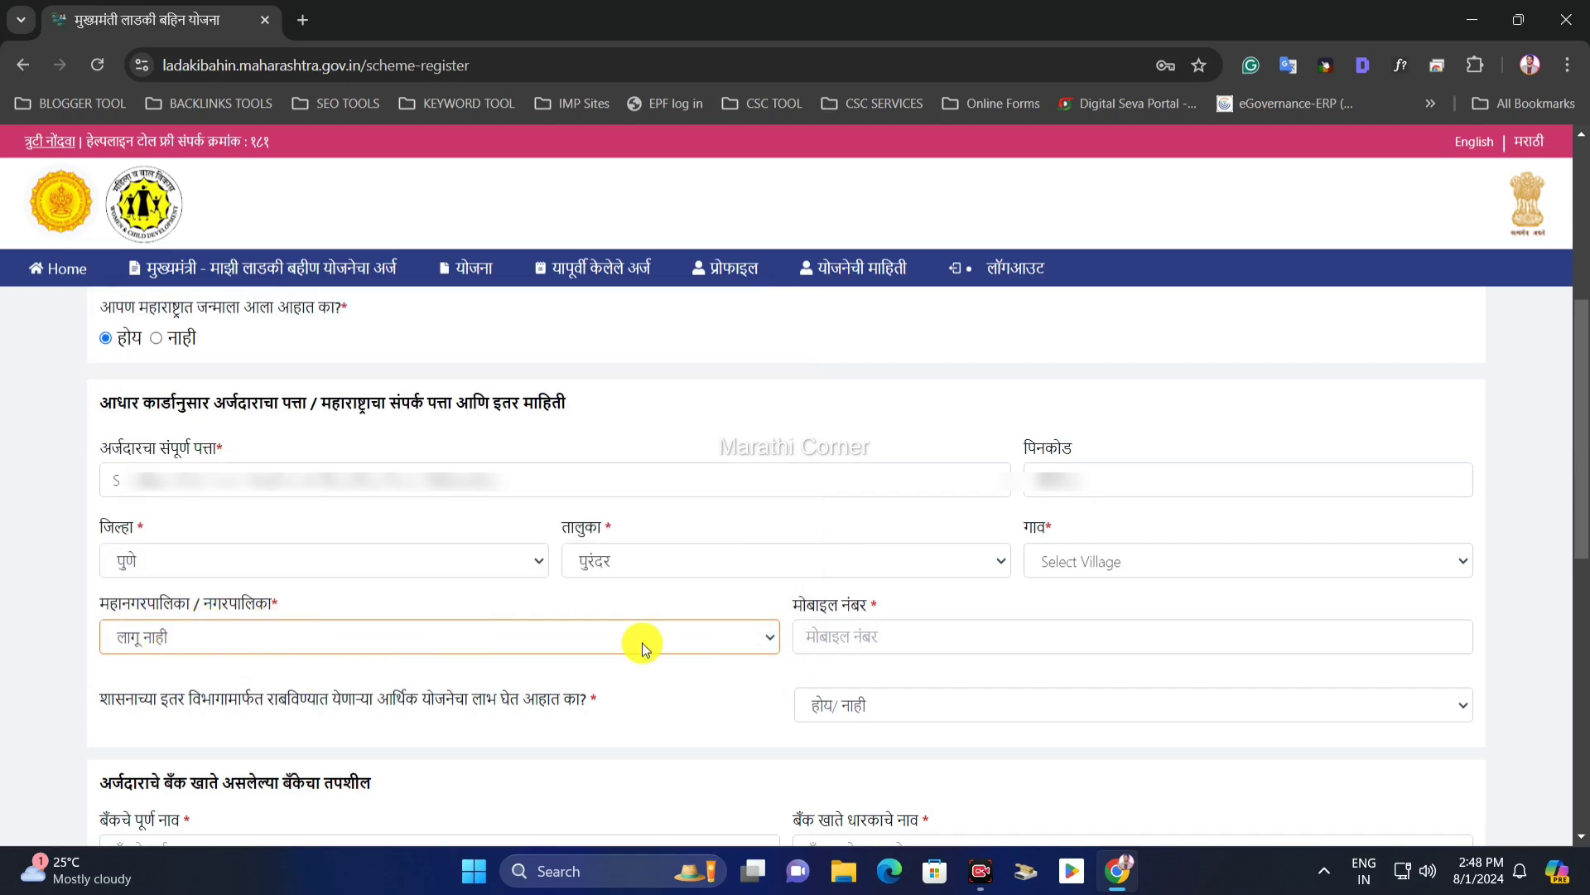
pyautogui.moveTo(773, 604); pyautogui.dragTo(877, 609)
# - Go to the mobile number field
pyautogui.click(880, 614)
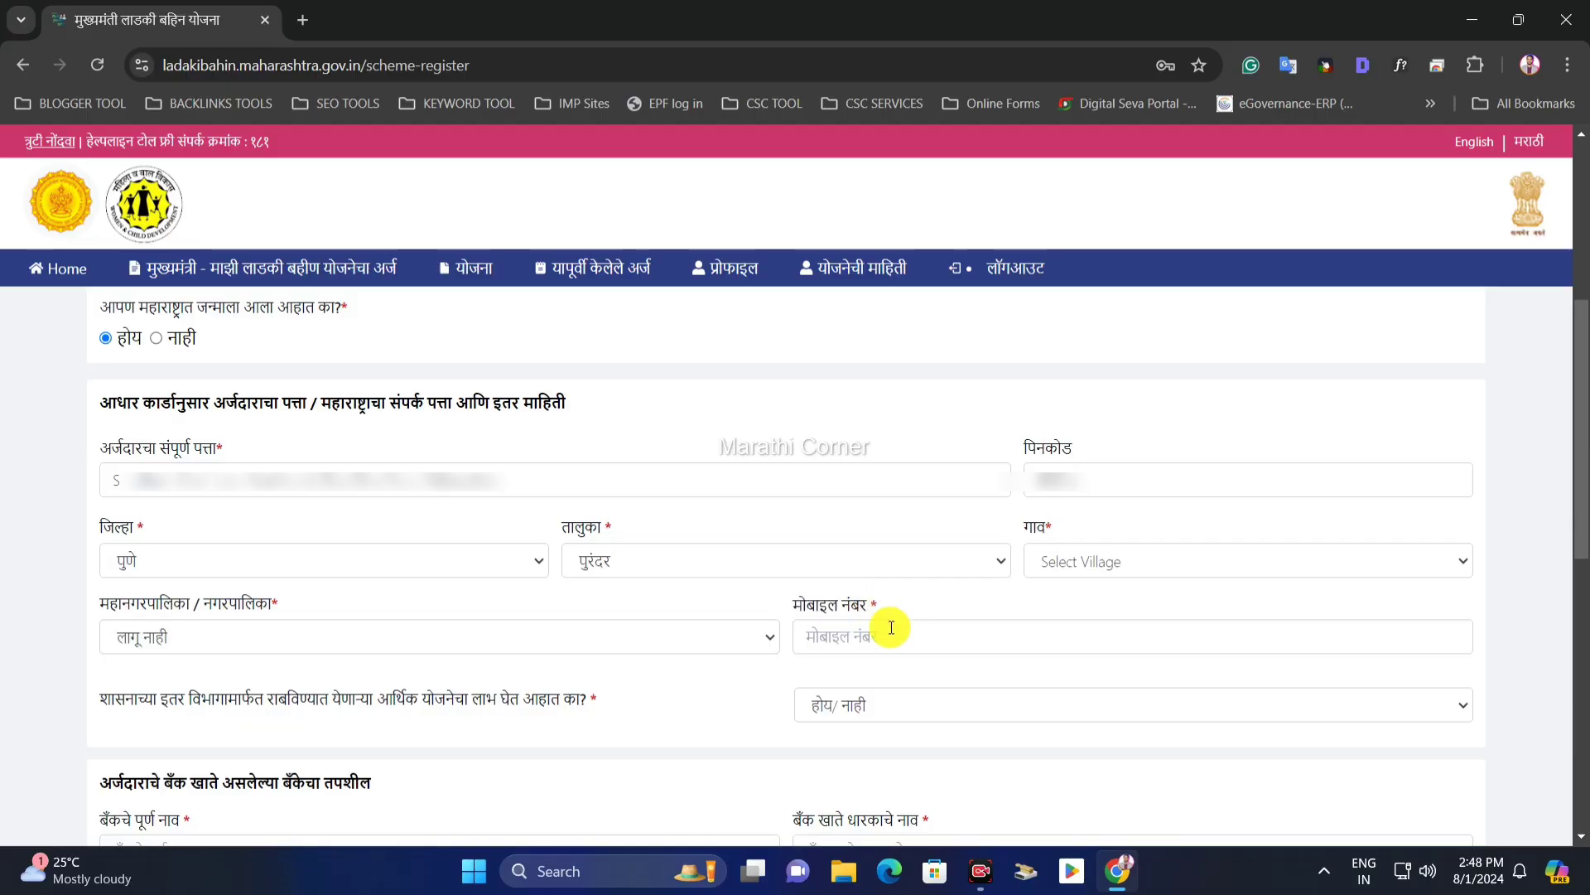
pyautogui.click(899, 631)
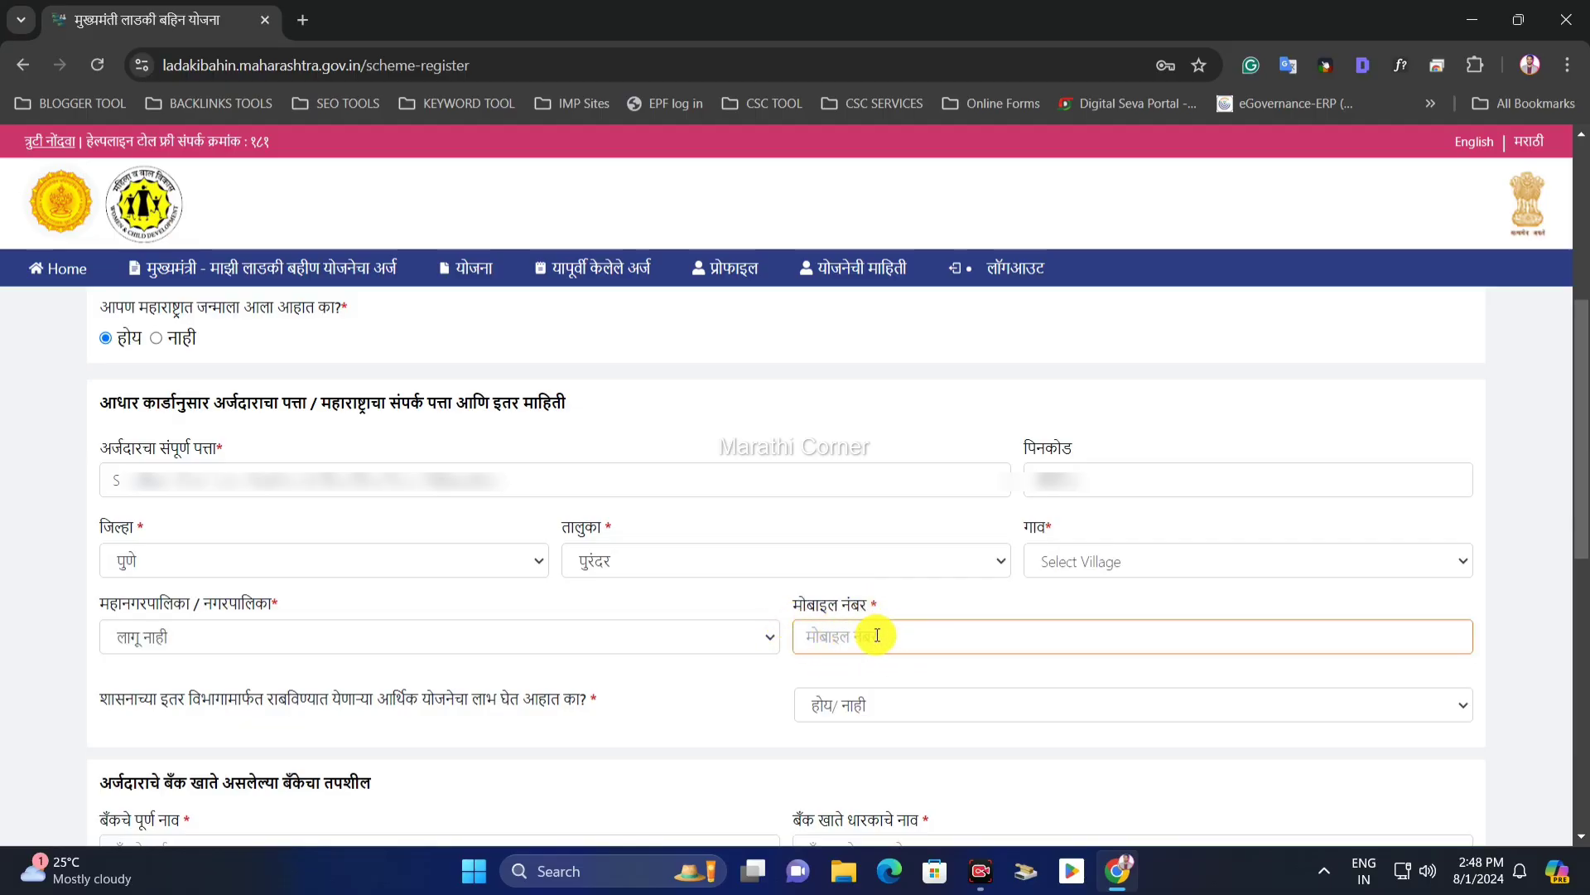
pyautogui.moveTo(788, 607); pyautogui.dragTo(849, 610)
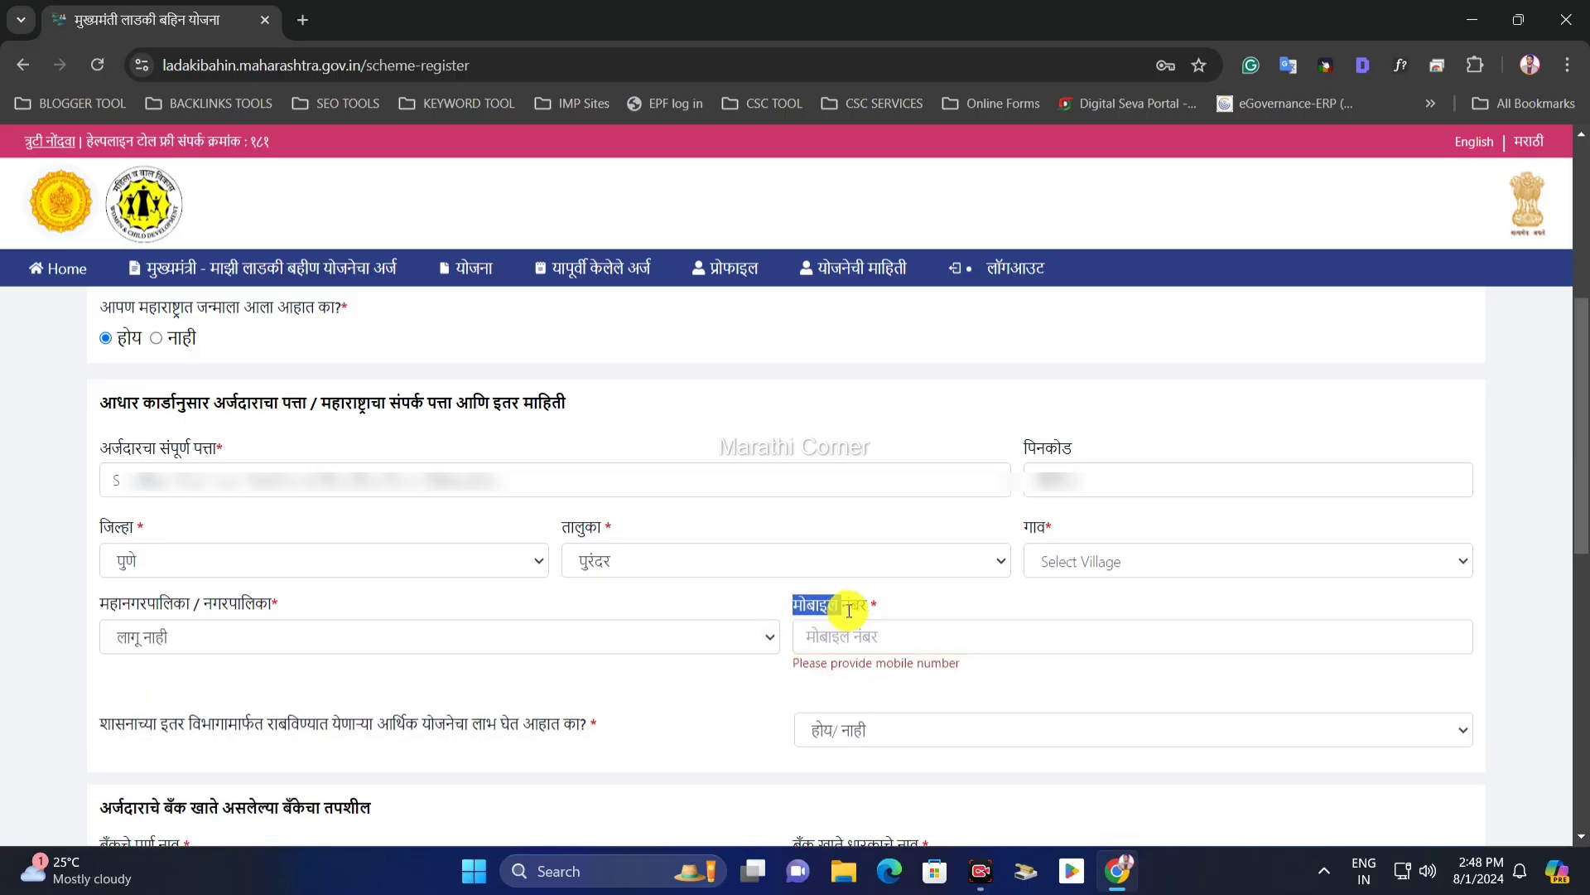
pyautogui.click(887, 633)
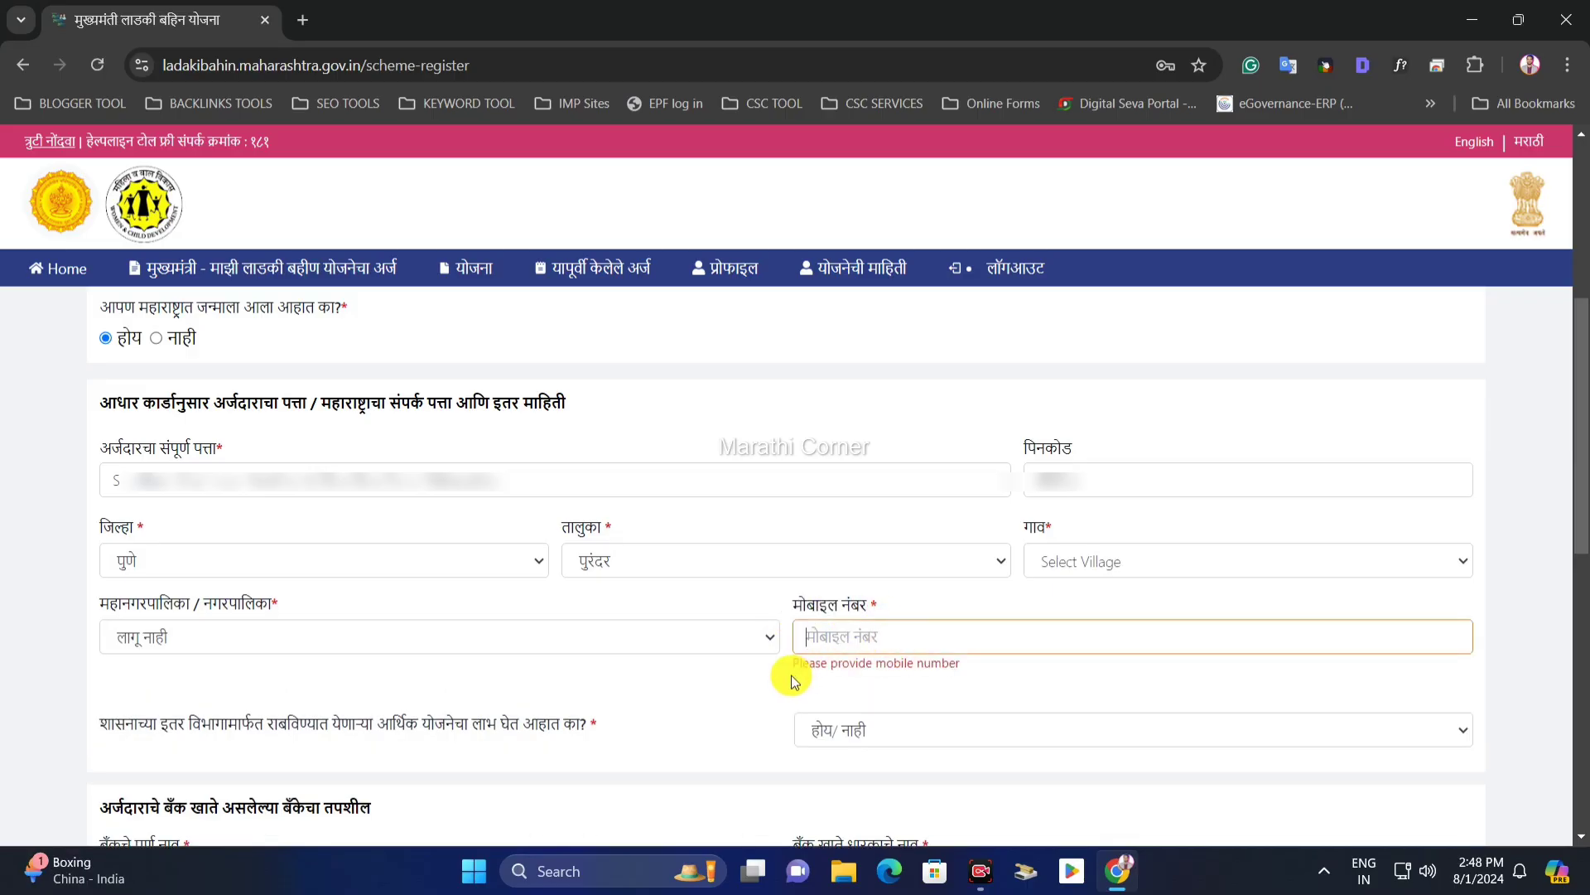
# - Answer होय to receiving another government scheme's financial benefit
pyautogui.moveTo(115, 725); pyautogui.dragTo(593, 732)
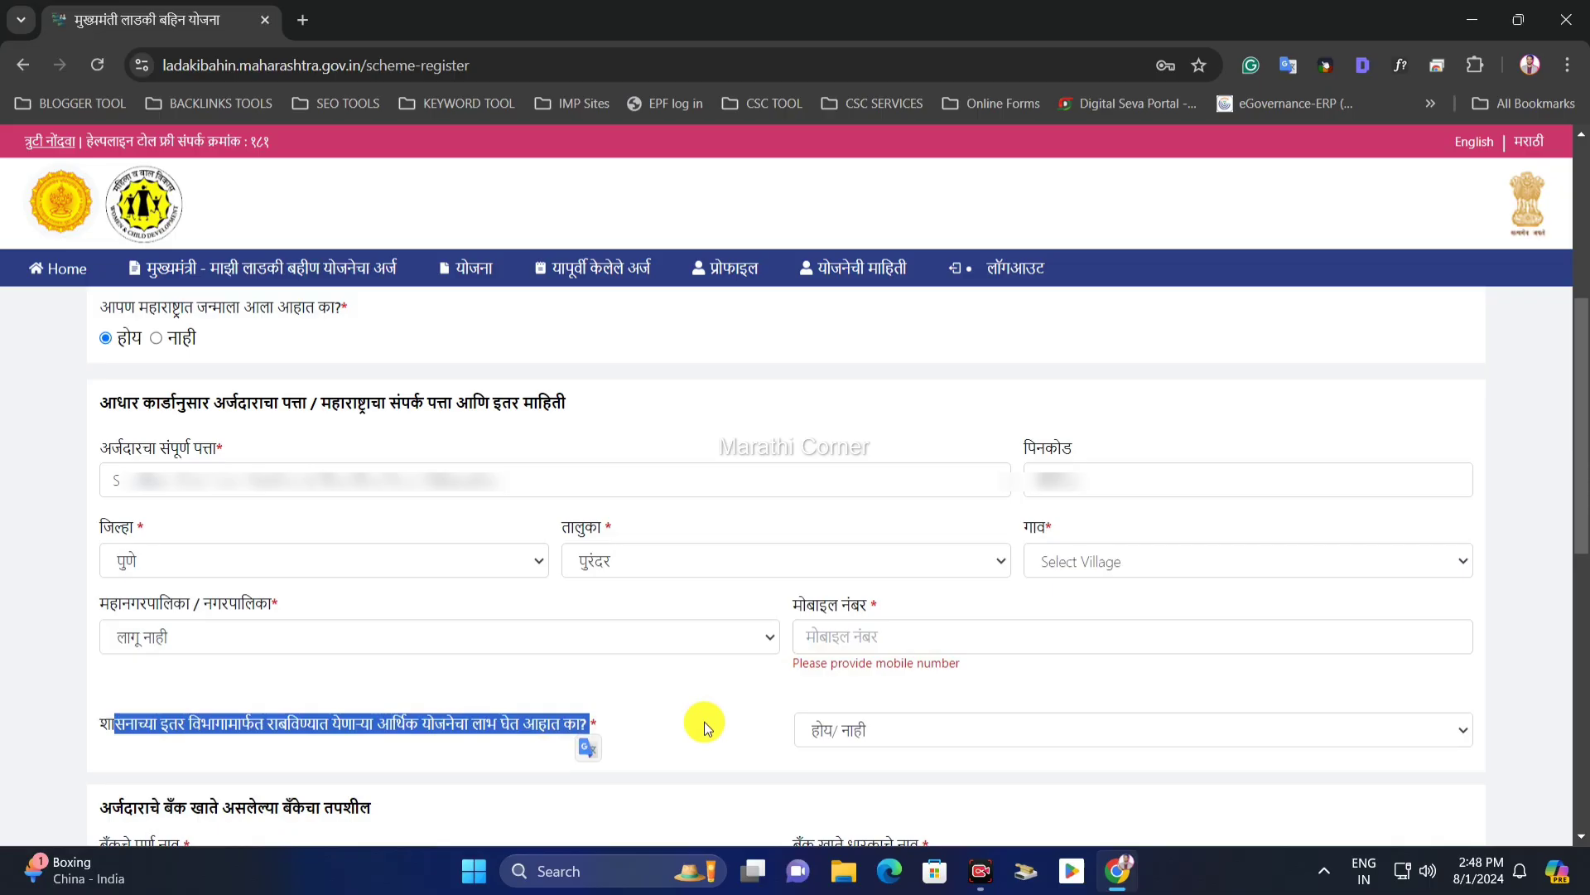
pyautogui.click(876, 733)
pyautogui.click(869, 759)
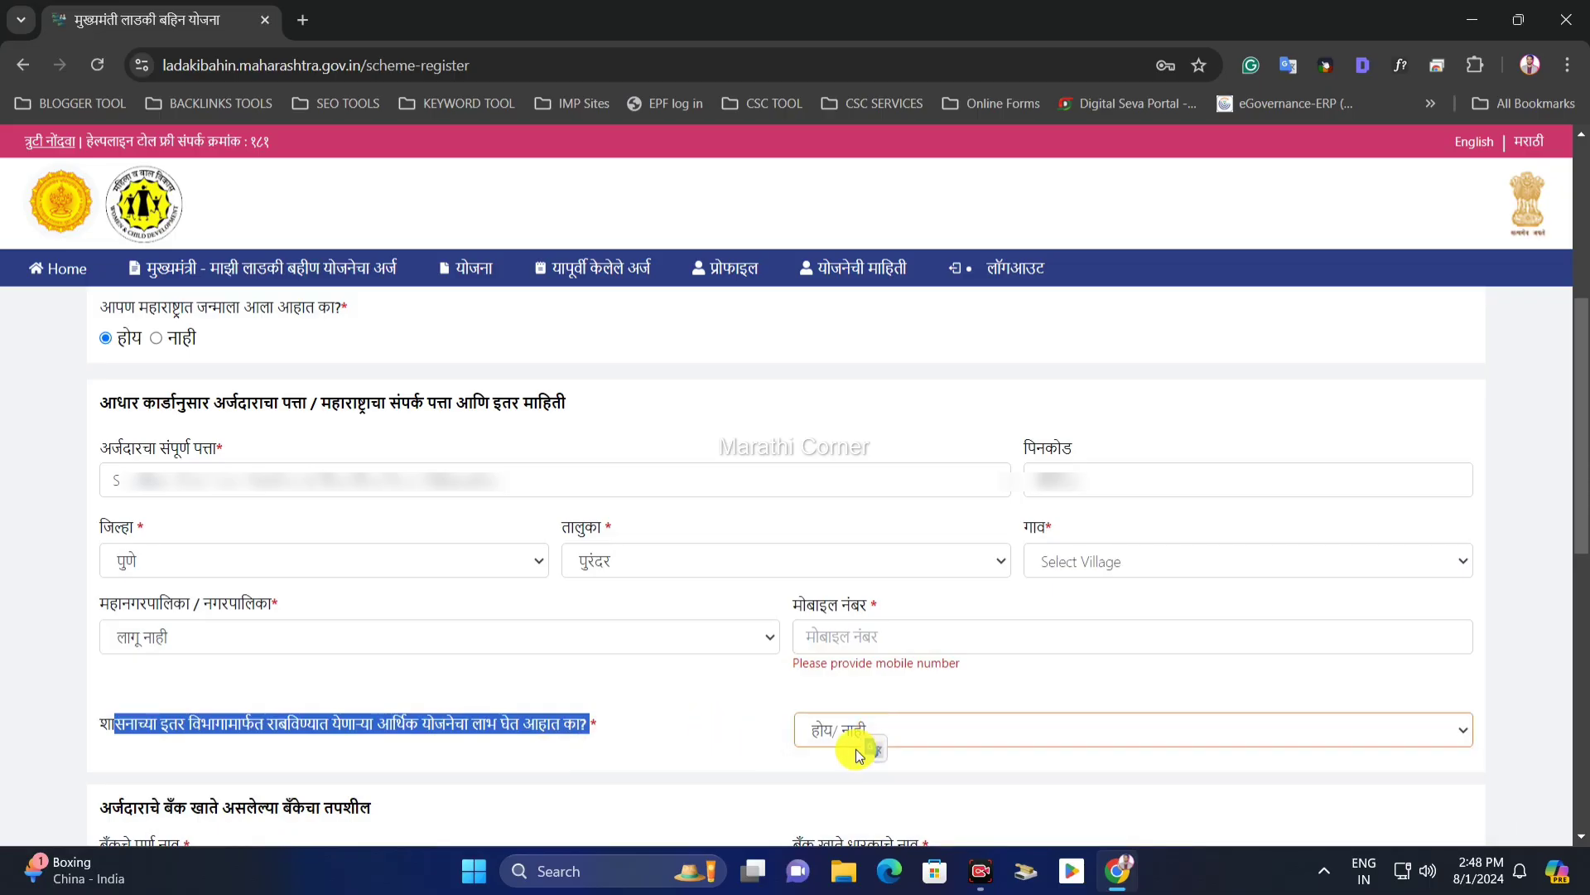
pyautogui.click(831, 742)
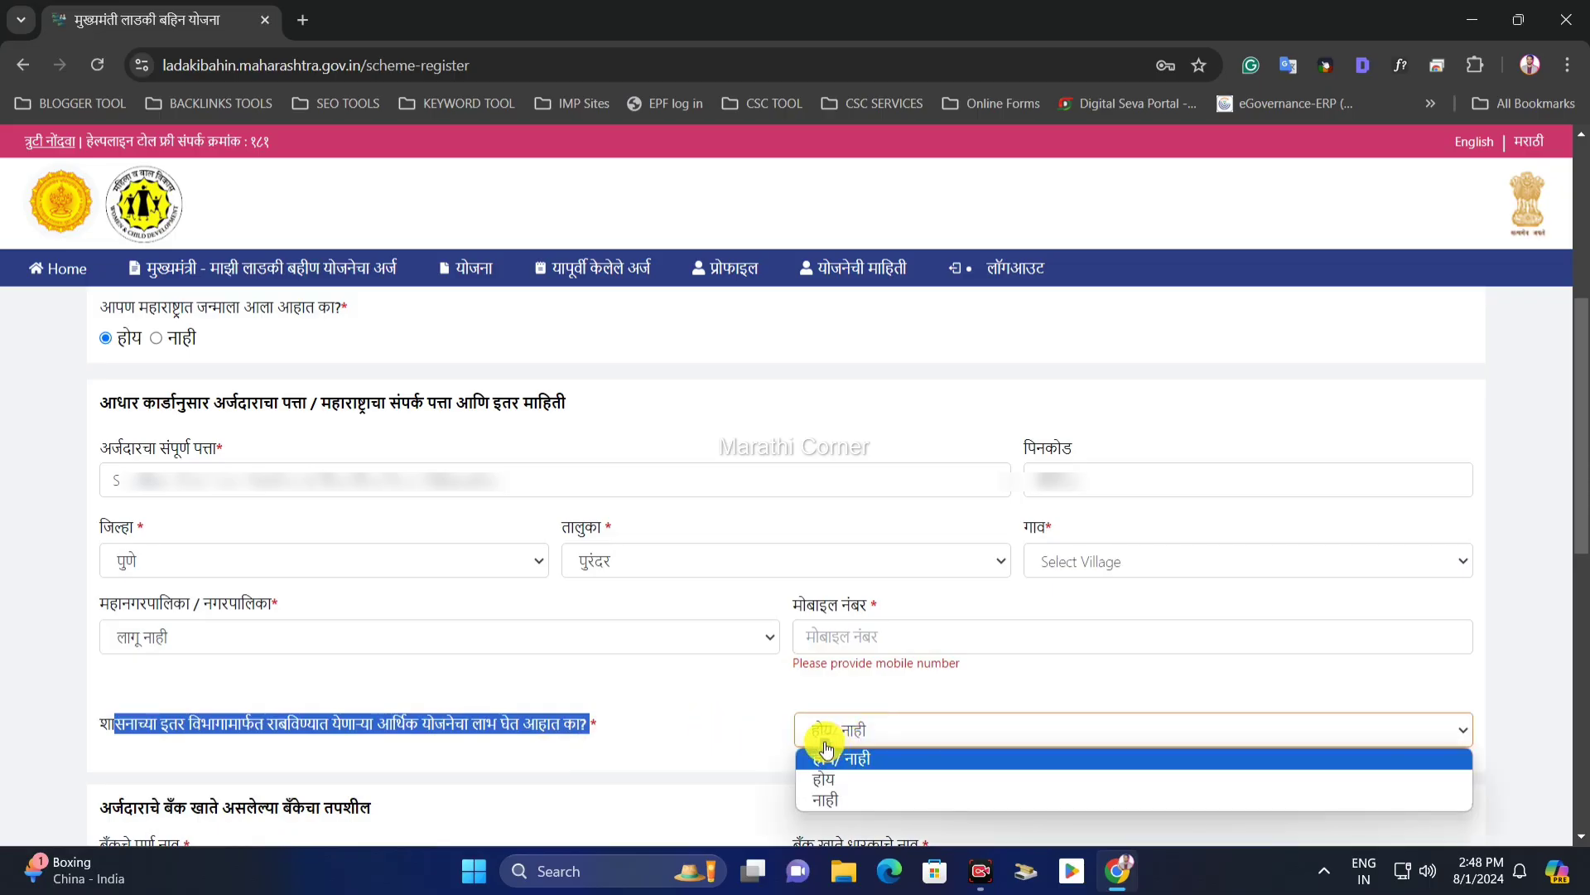
pyautogui.click(748, 742)
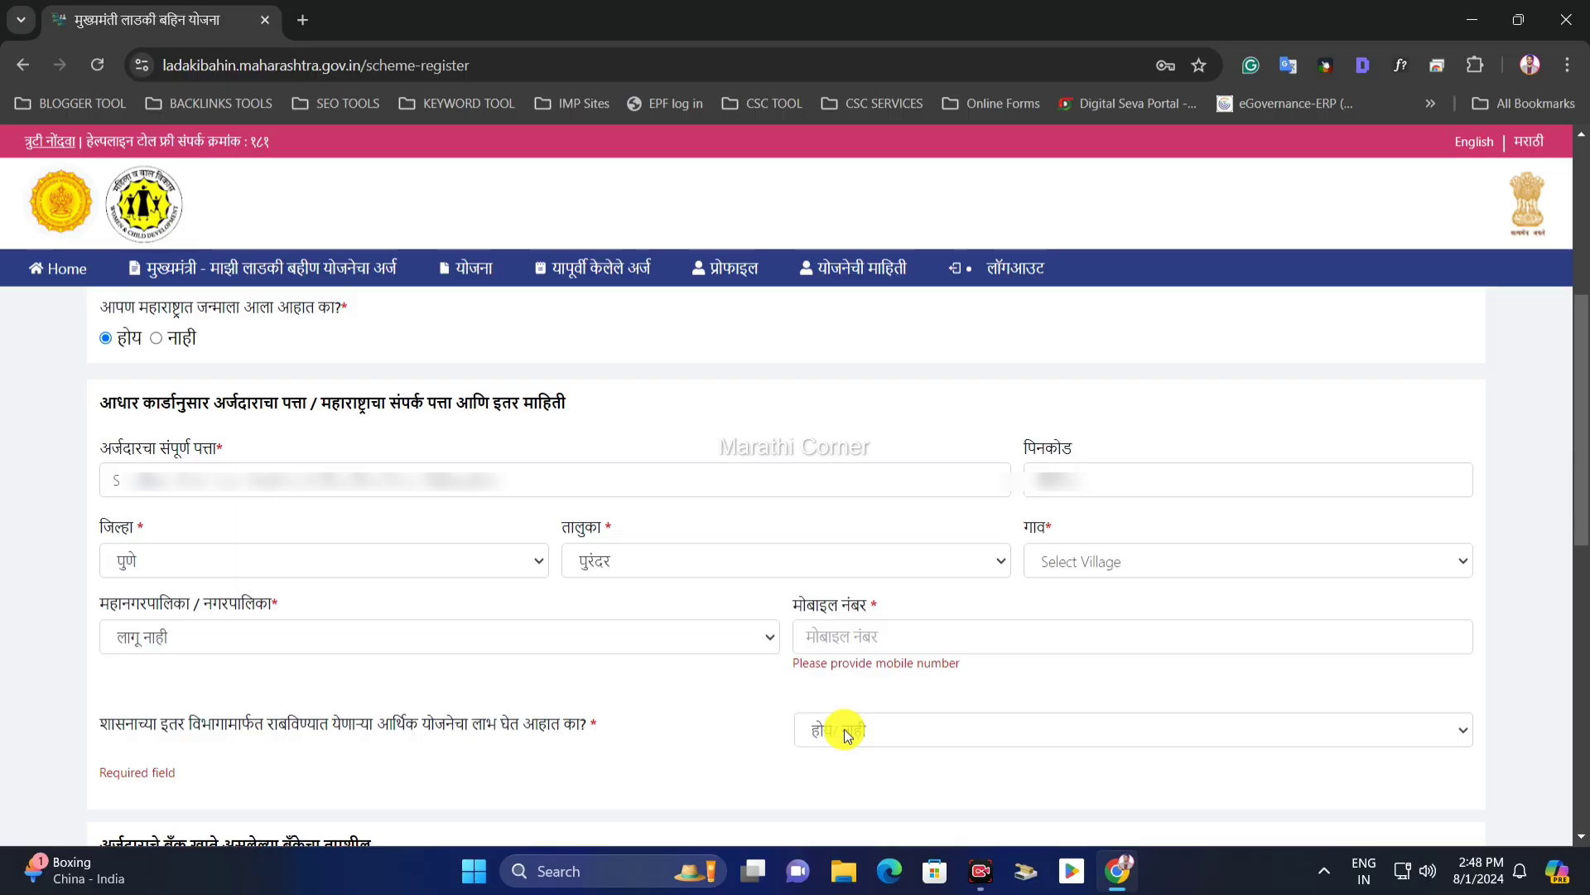
pyautogui.click(843, 729)
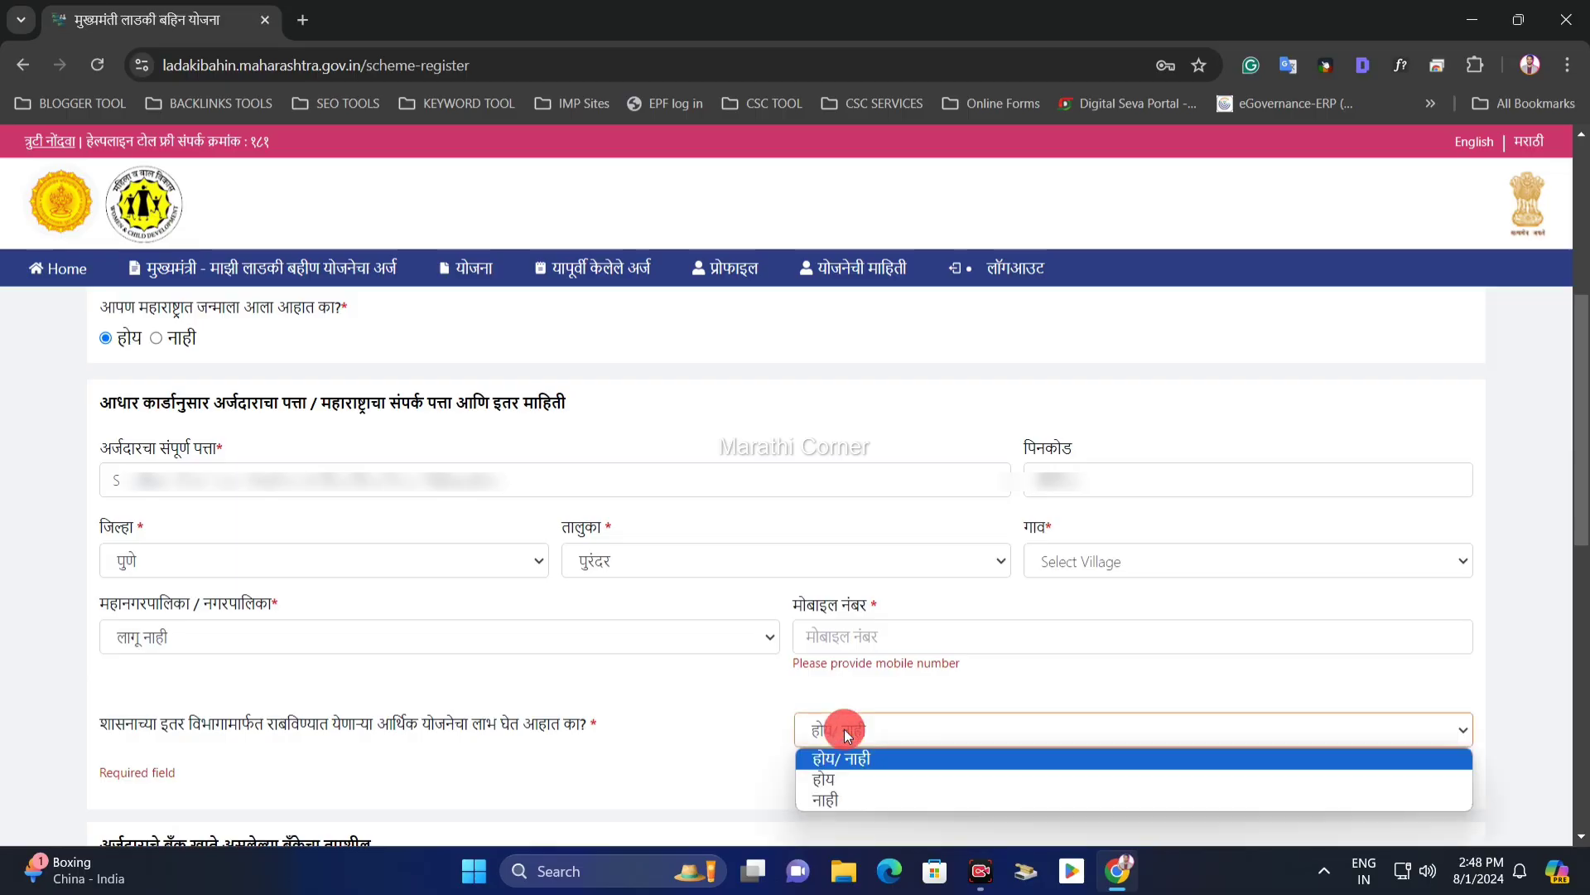
pyautogui.click(843, 783)
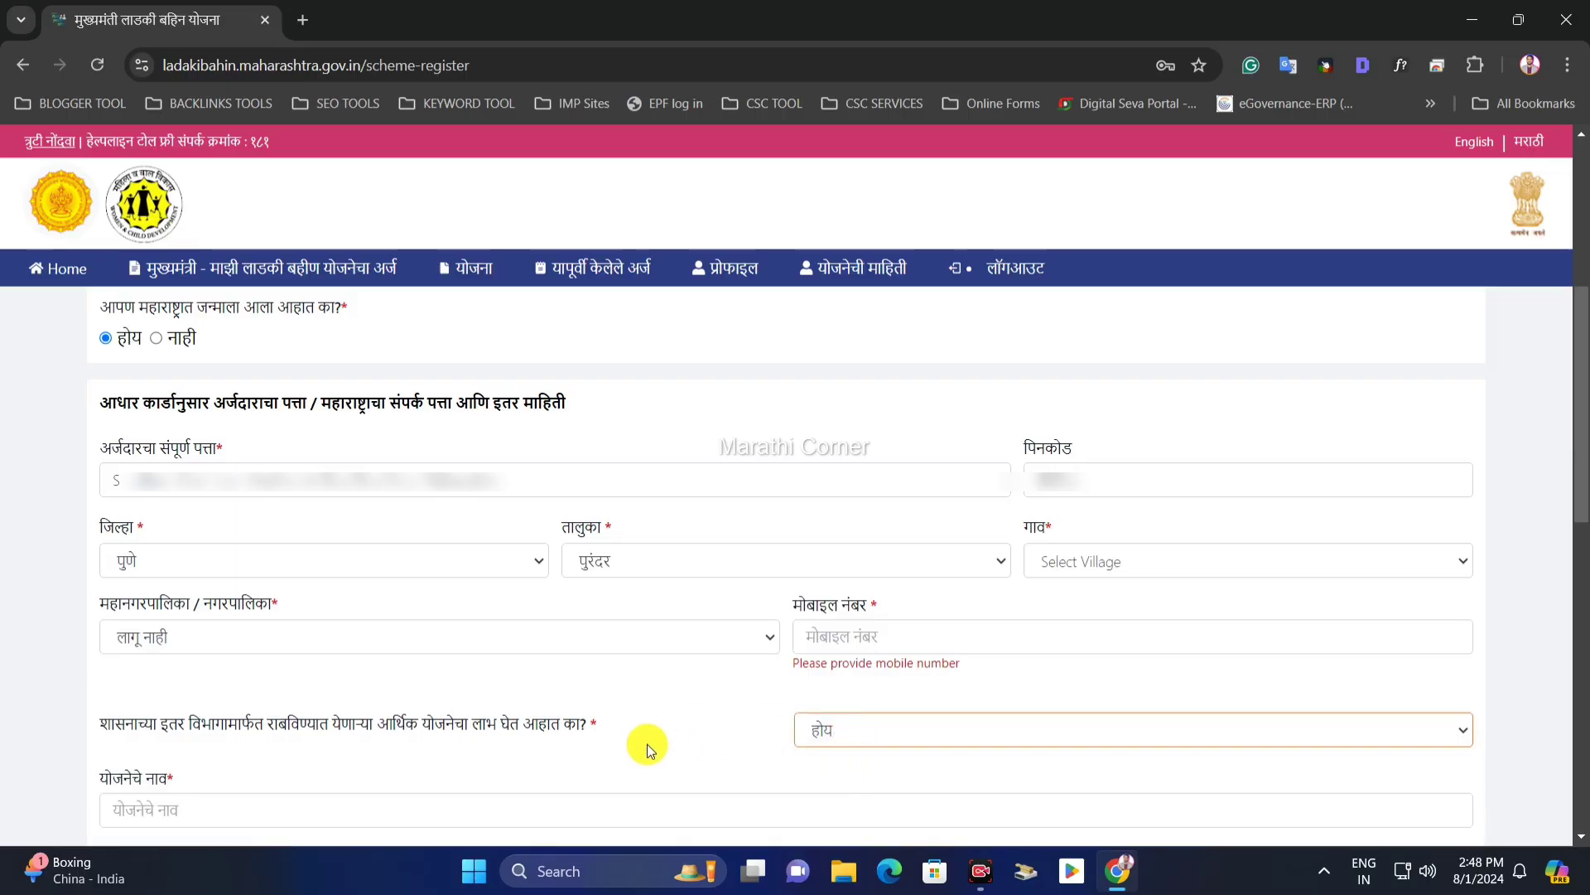
# - Keep the other-scheme answer as होय and move into the scheme name field
pyautogui.moveTo(91, 780); pyautogui.dragTo(163, 783)
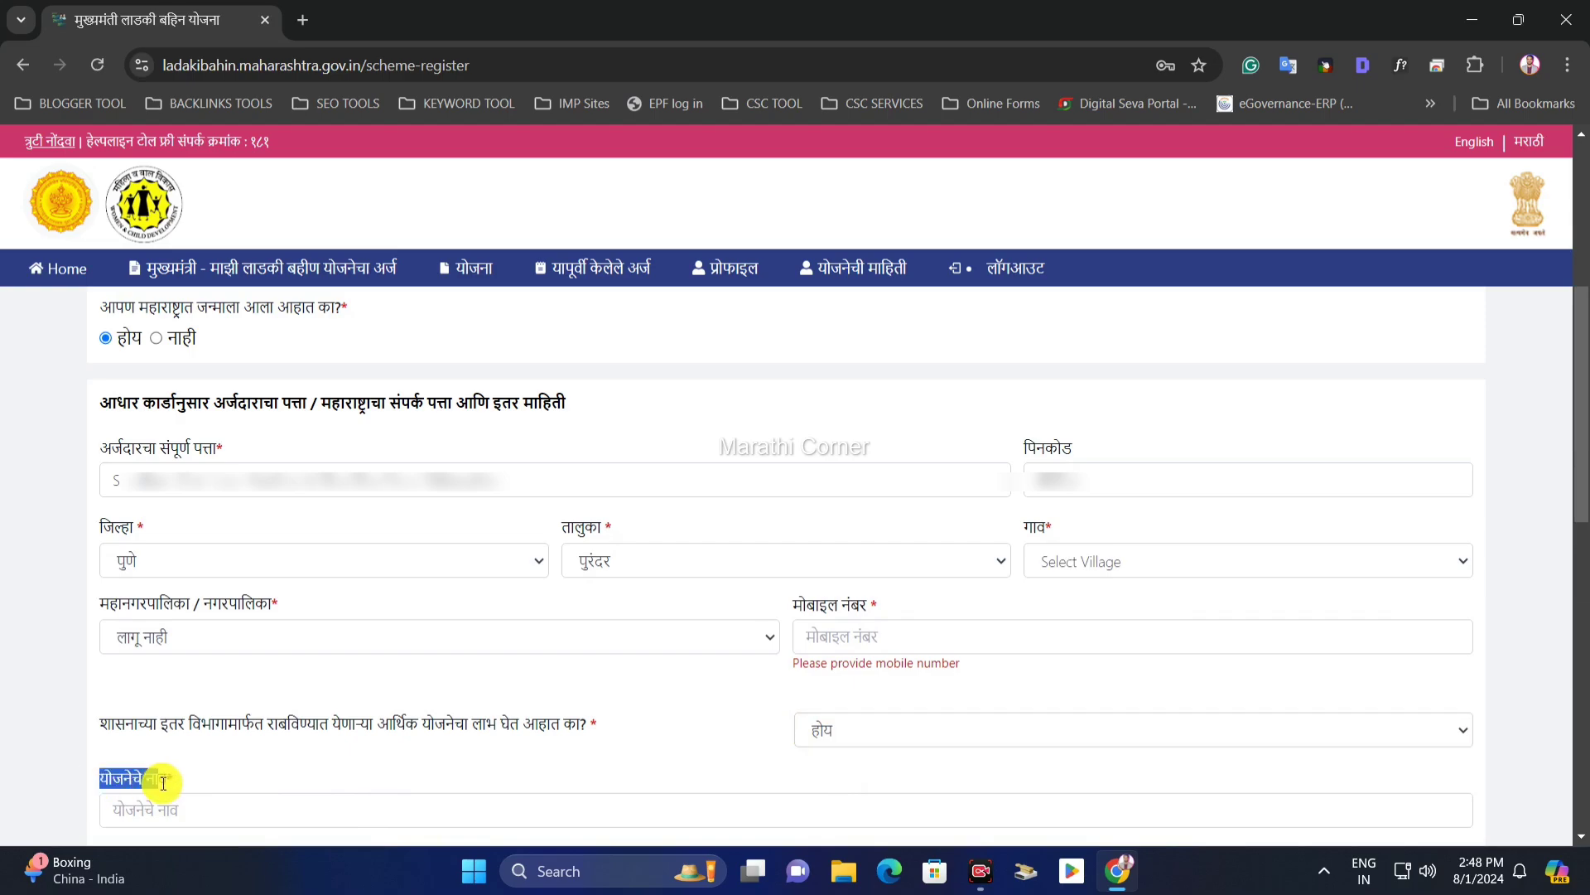
pyautogui.click(286, 805)
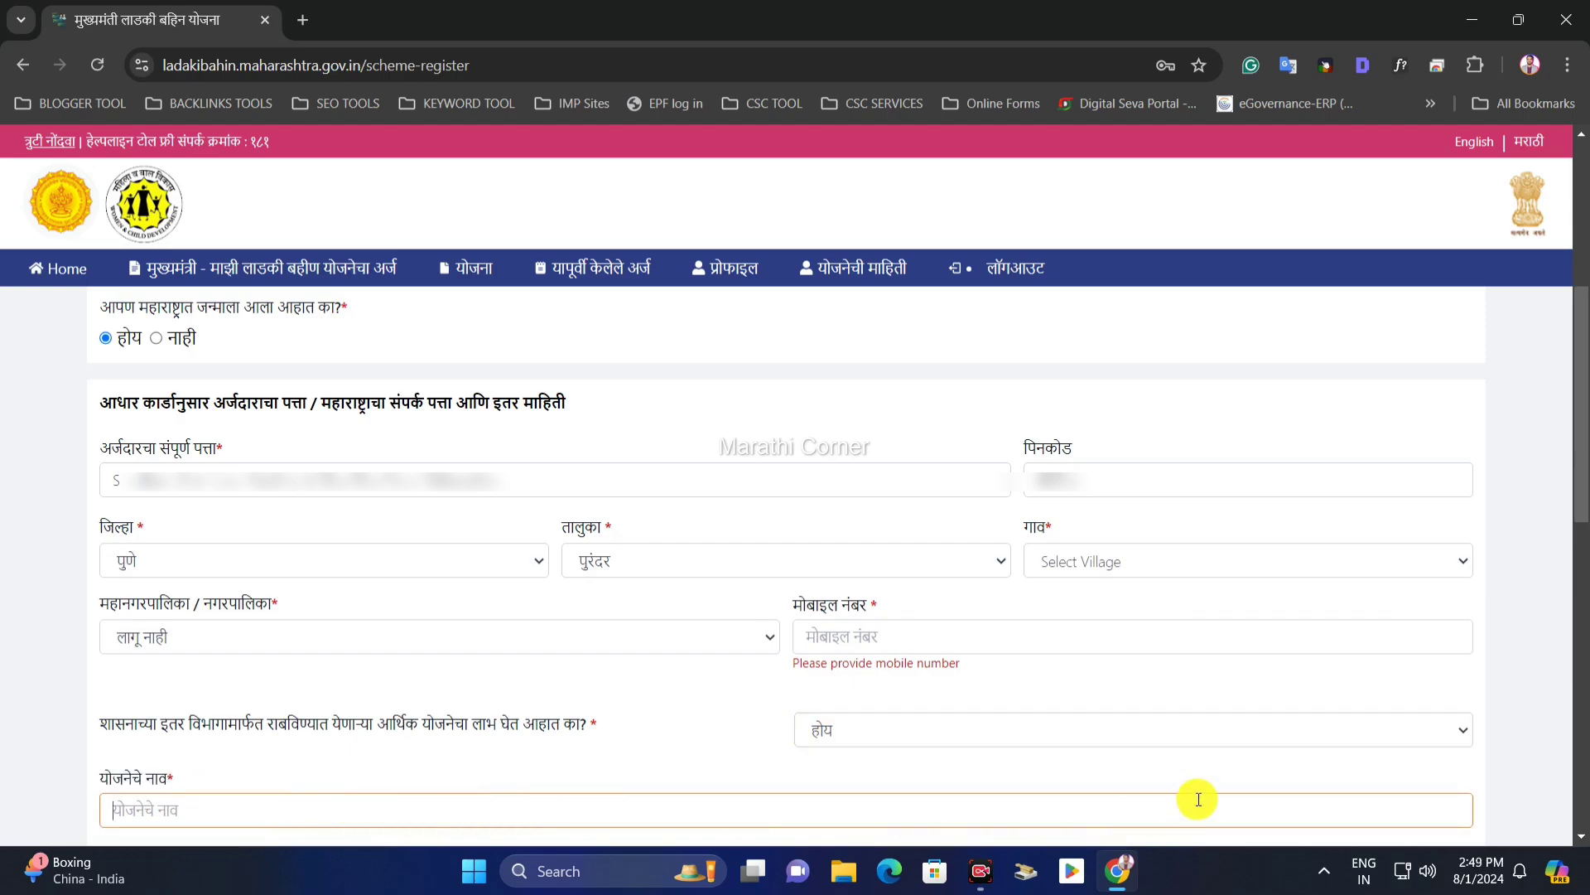
pyautogui.scroll(-5, 1276, 820)
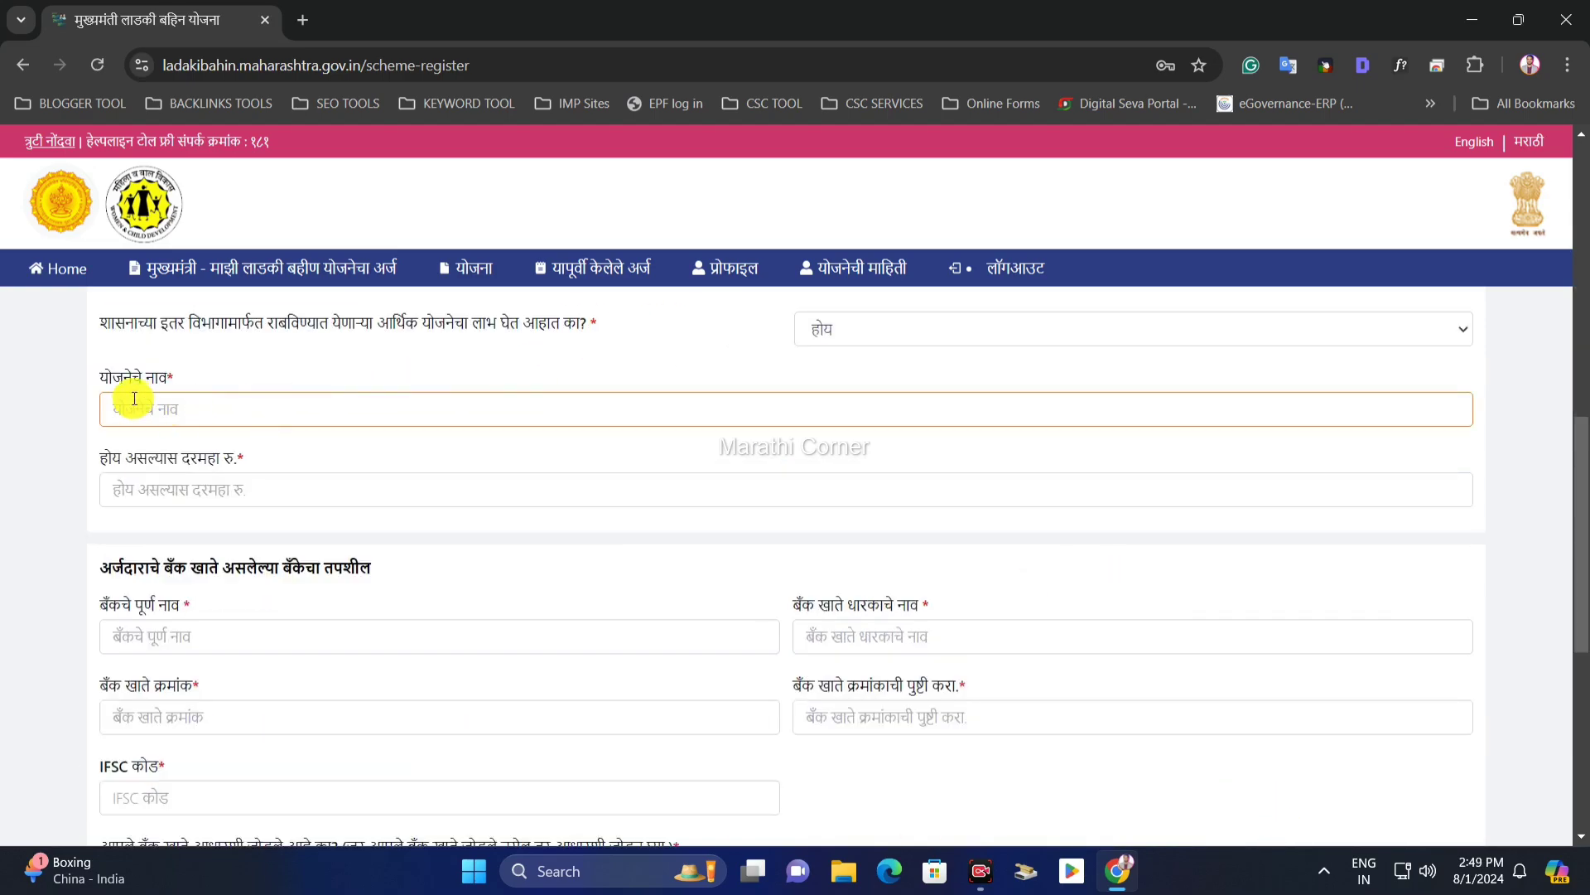
pyautogui.click(222, 331)
pyautogui.click(893, 328)
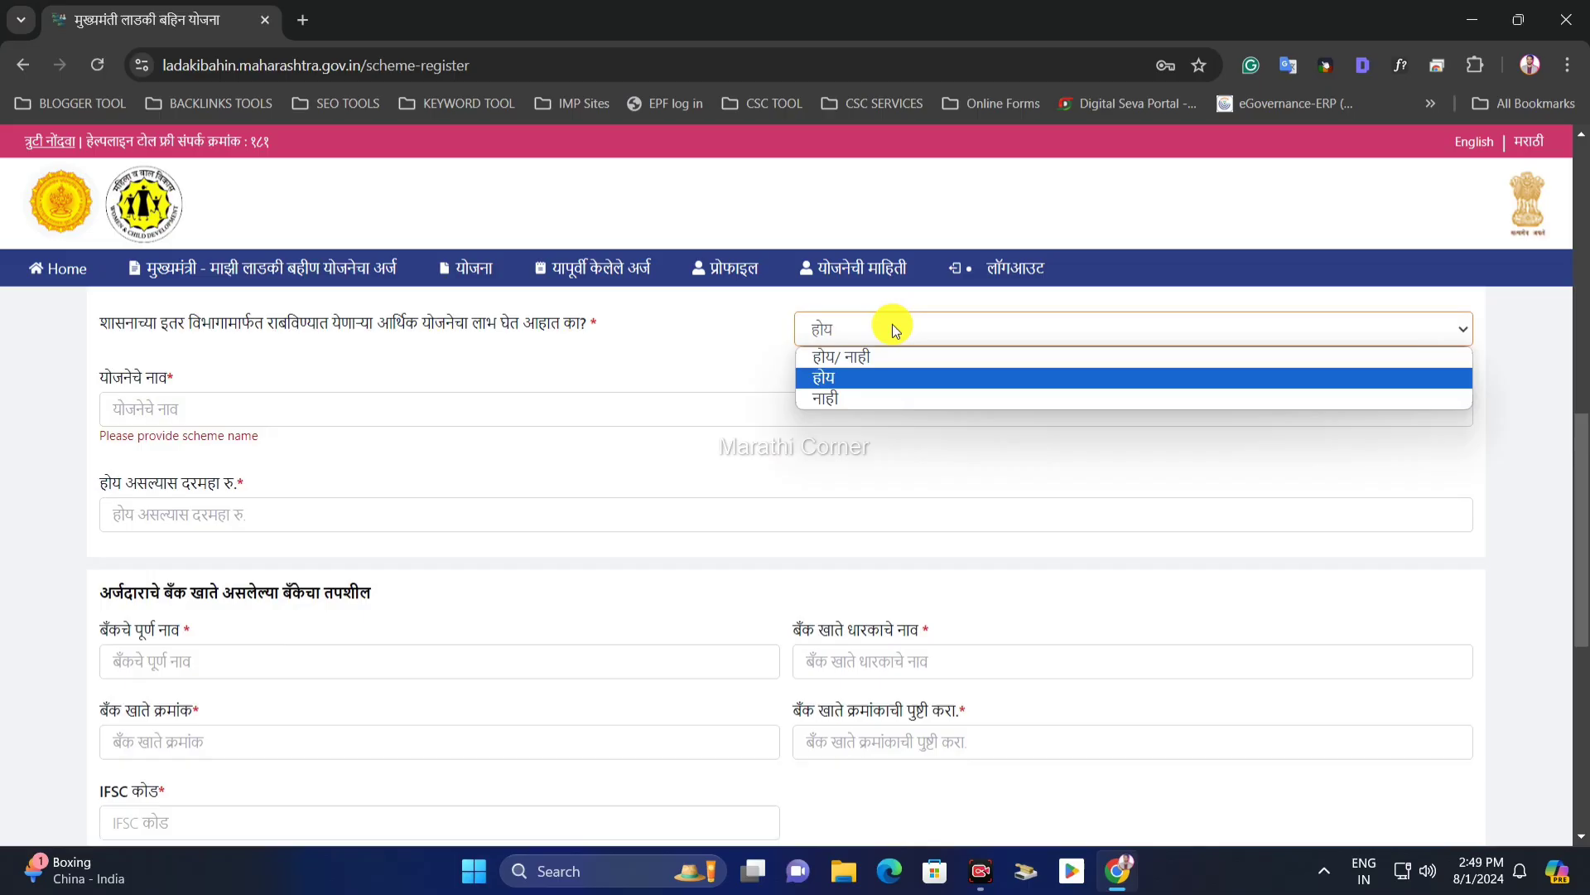
pyautogui.click(835, 381)
pyautogui.moveTo(123, 377); pyautogui.dragTo(145, 377)
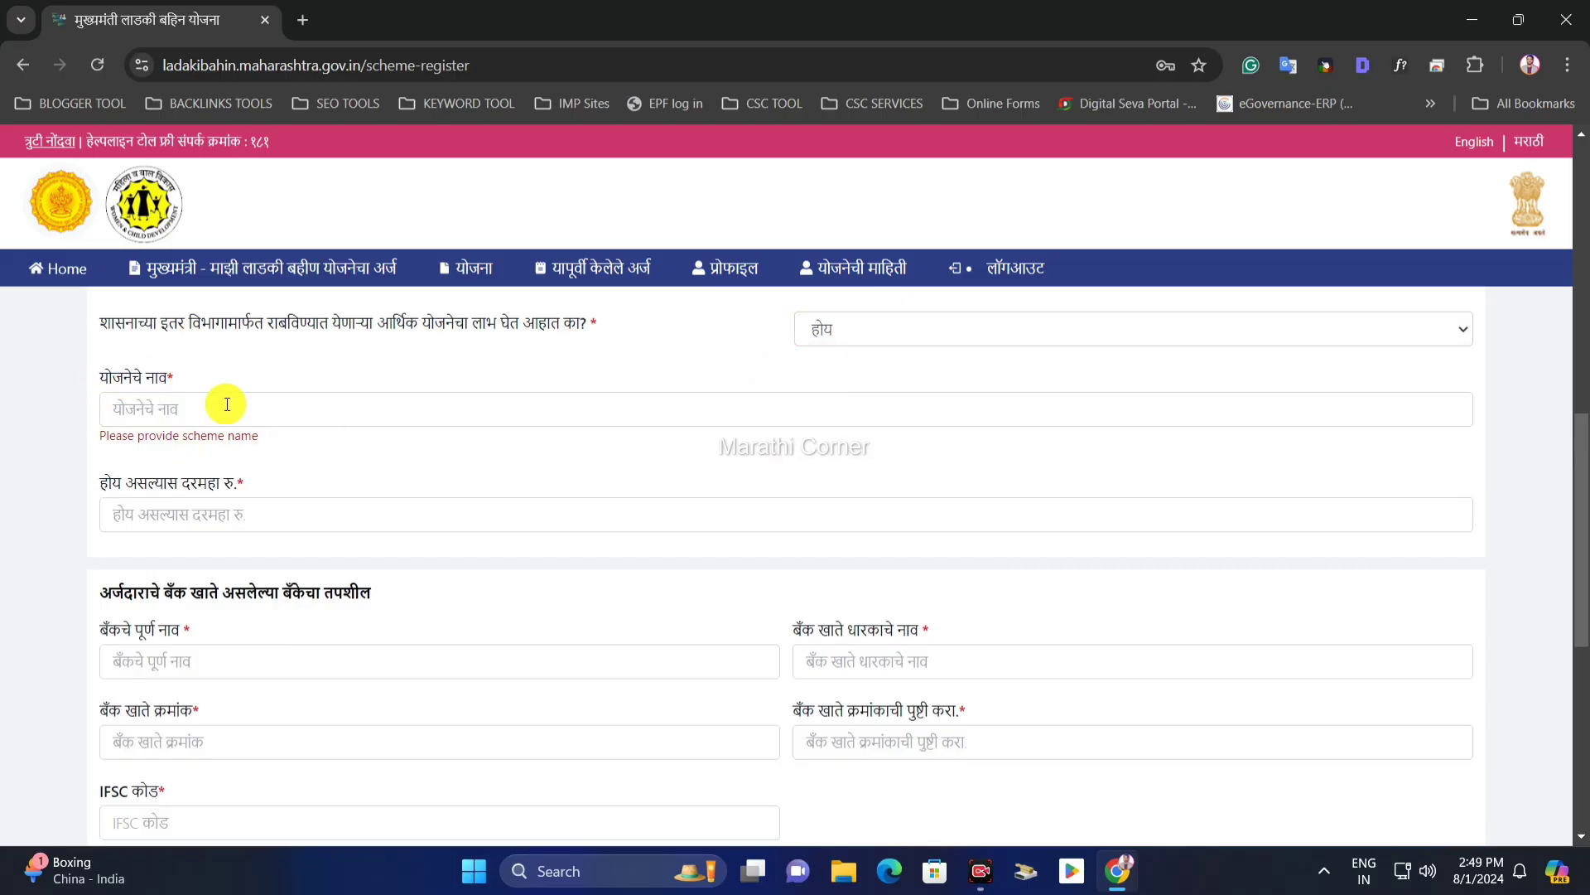
pyautogui.click(227, 404)
# - Enter 500 as the monthly amount from the other scheme, leaving the scheme name empty
pyautogui.click(225, 518)
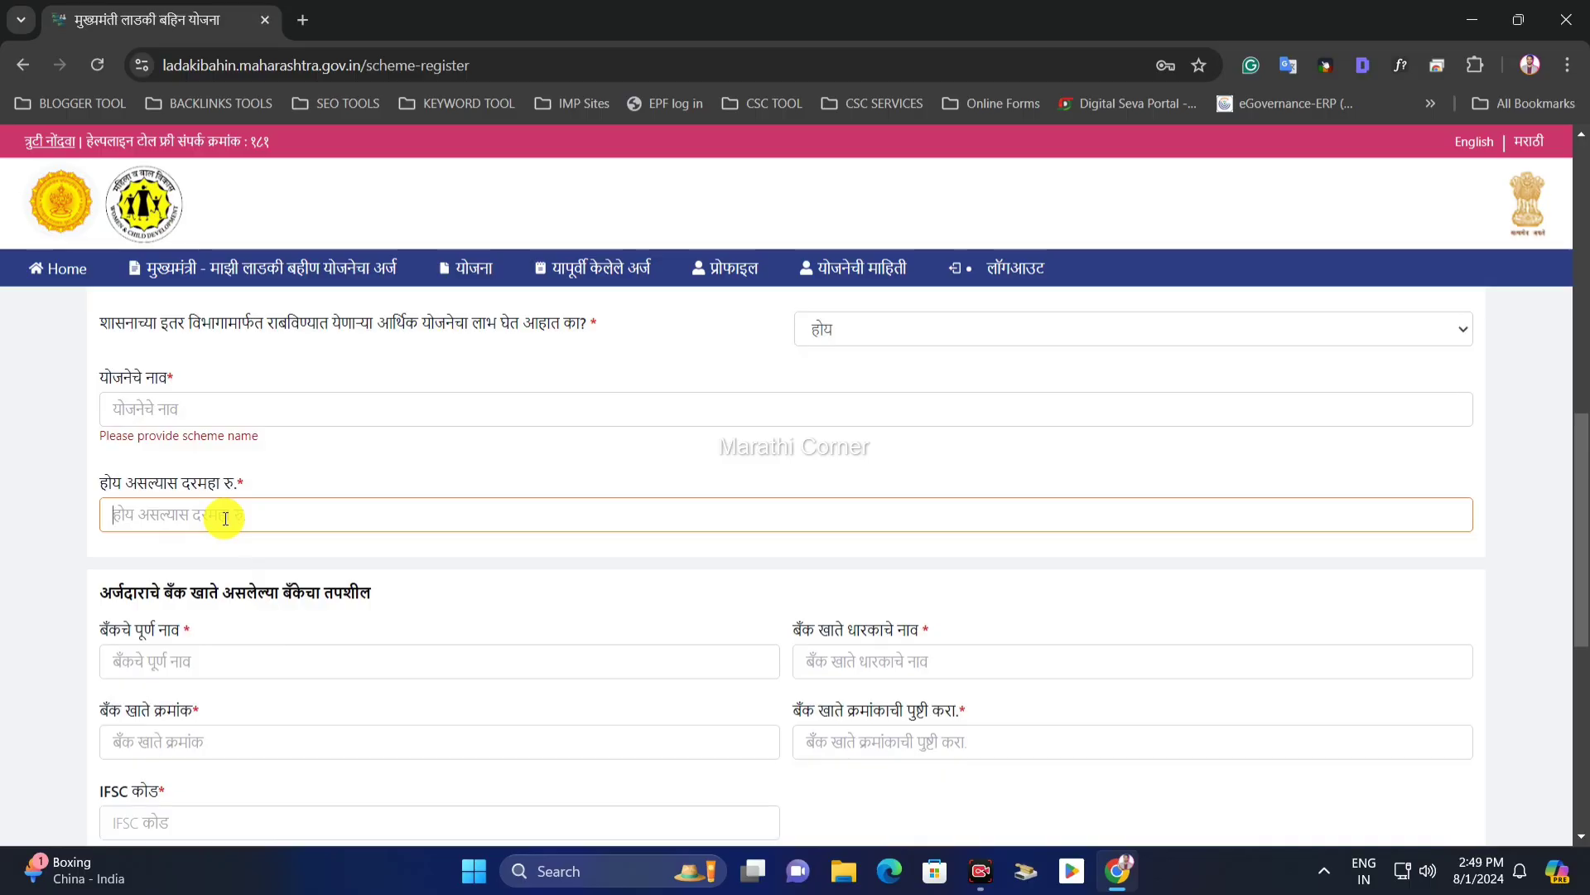
pyautogui.write('100')
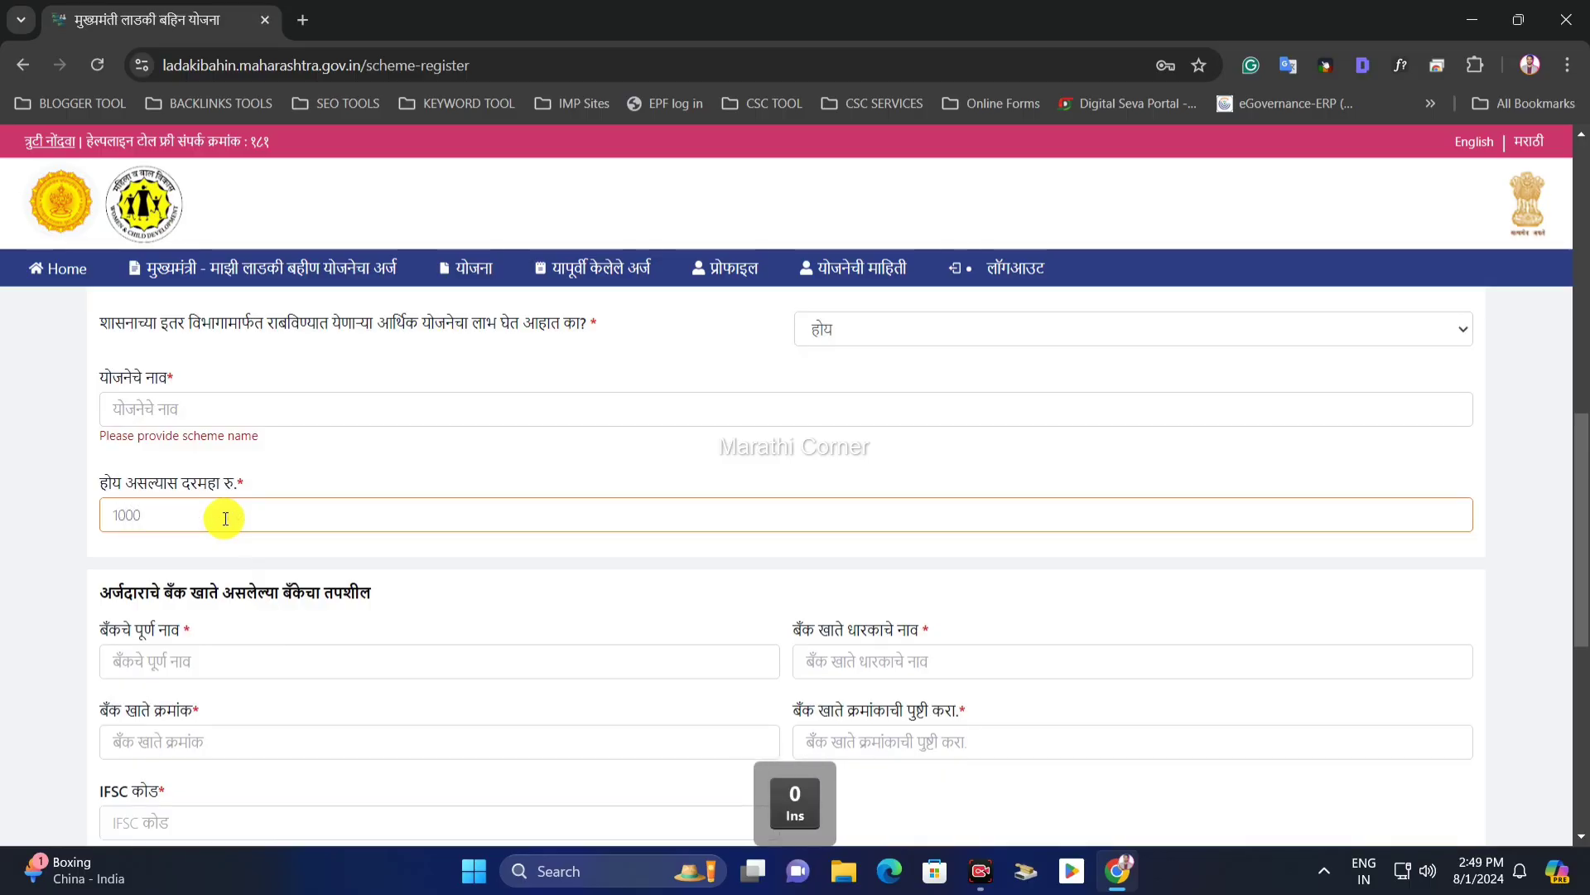
pyautogui.write('0')
pyautogui.press('BackSpace')
pyautogui.write('5')
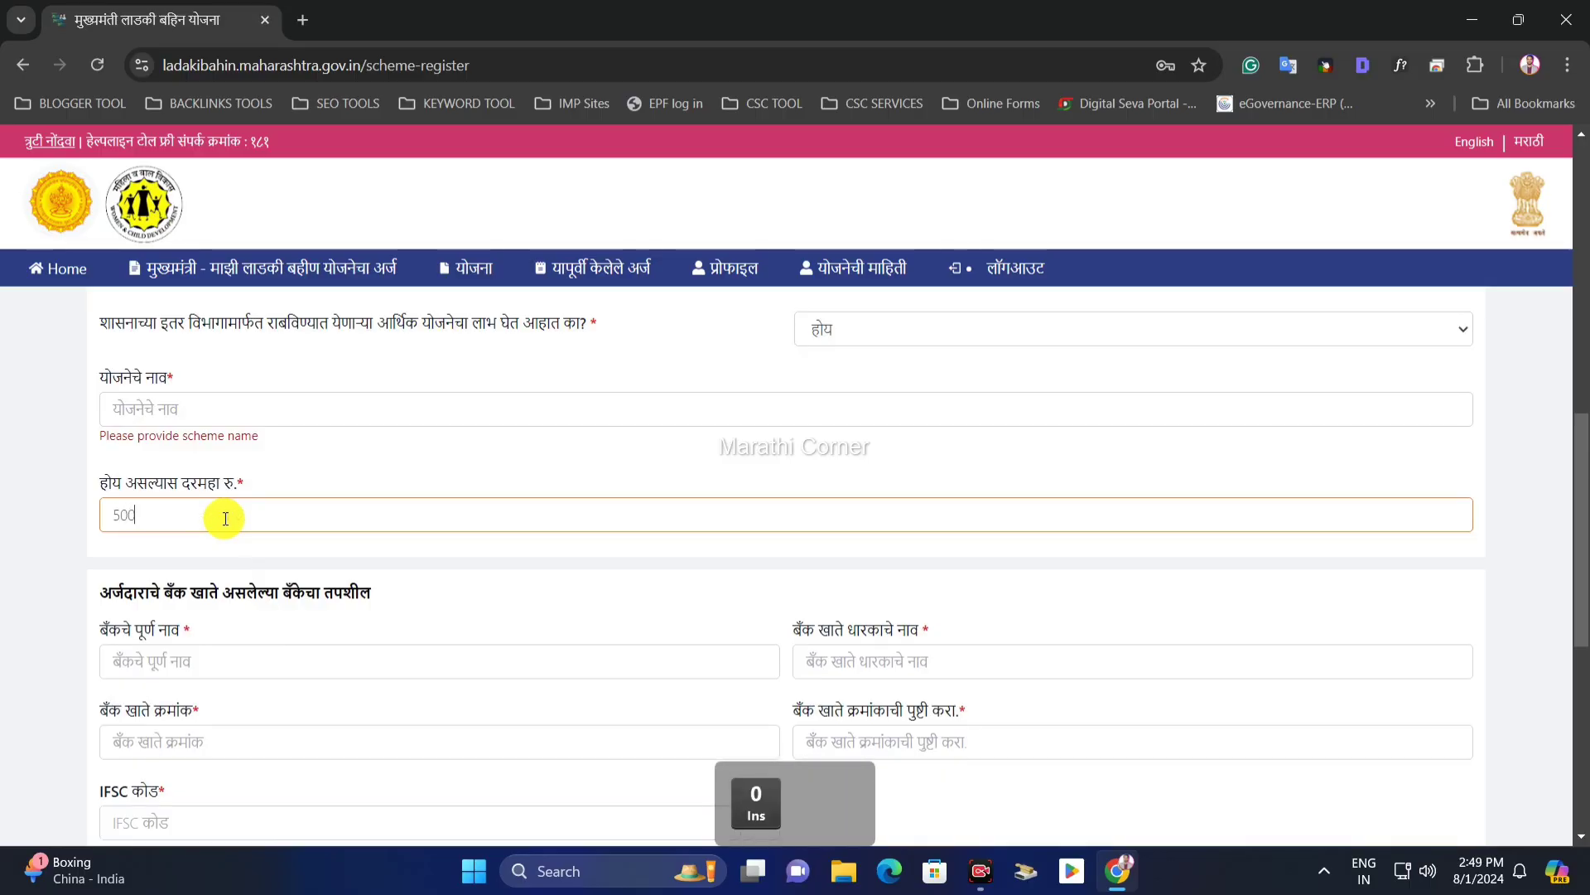
pyautogui.click(227, 380)
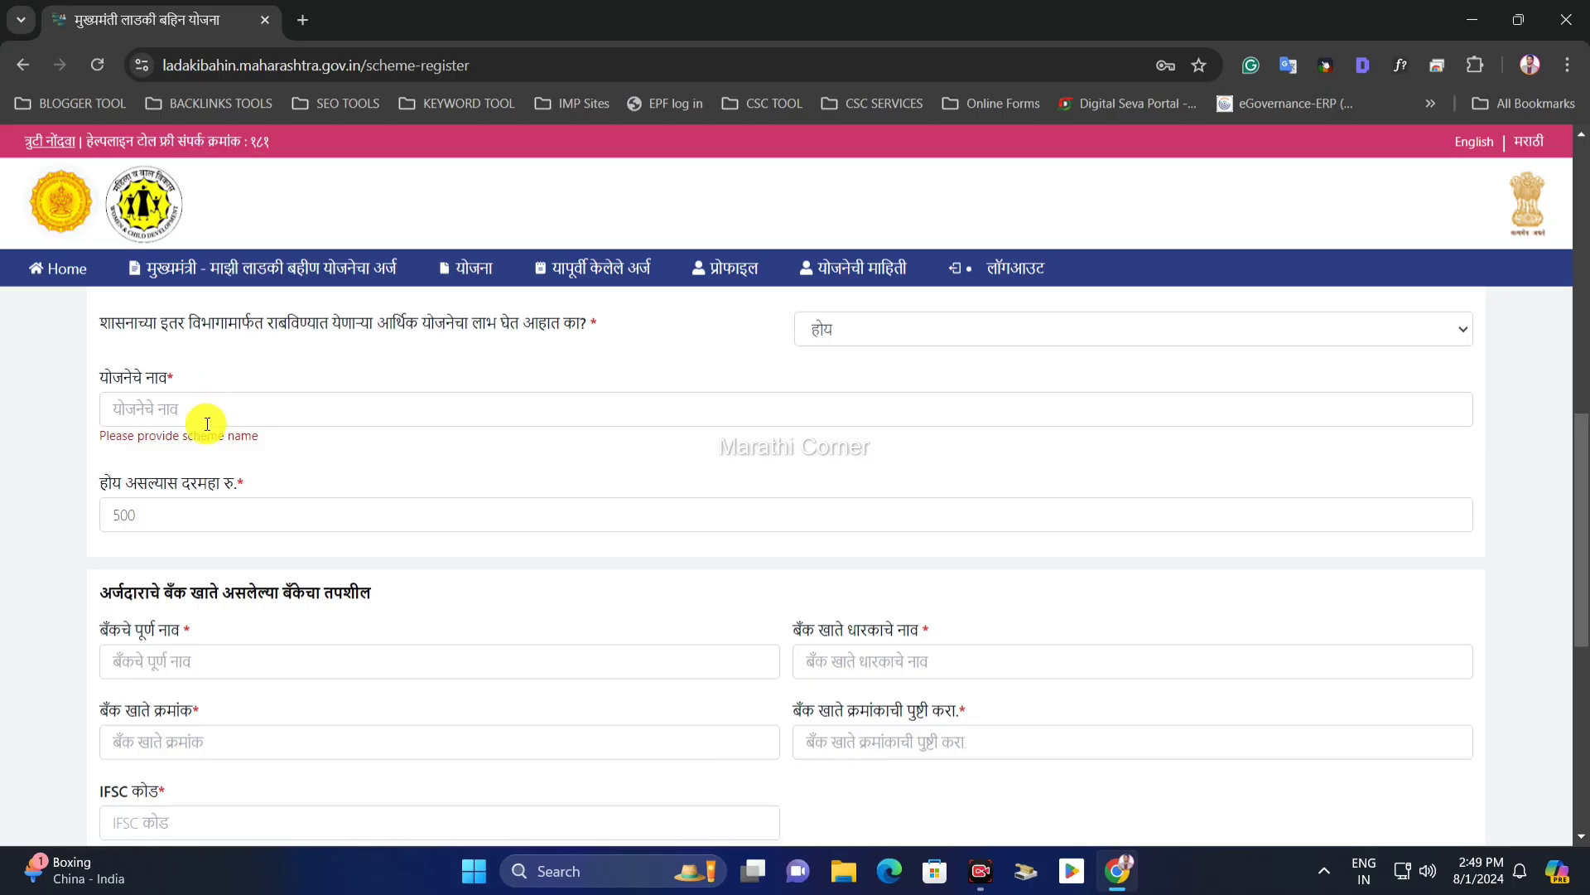
pyautogui.click(257, 416)
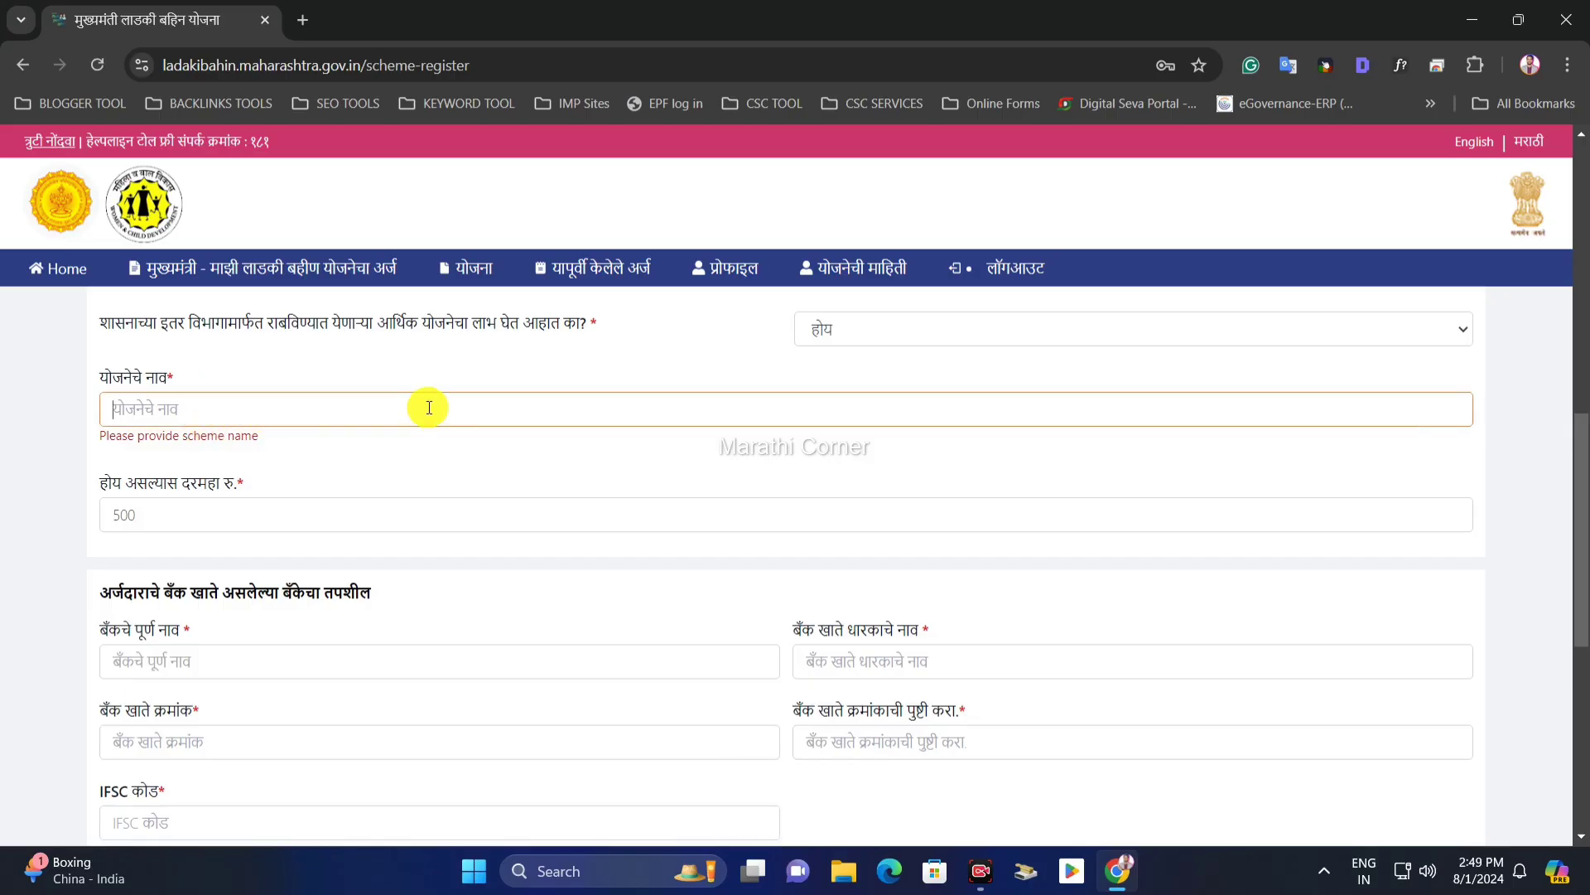
pyautogui.click(863, 336)
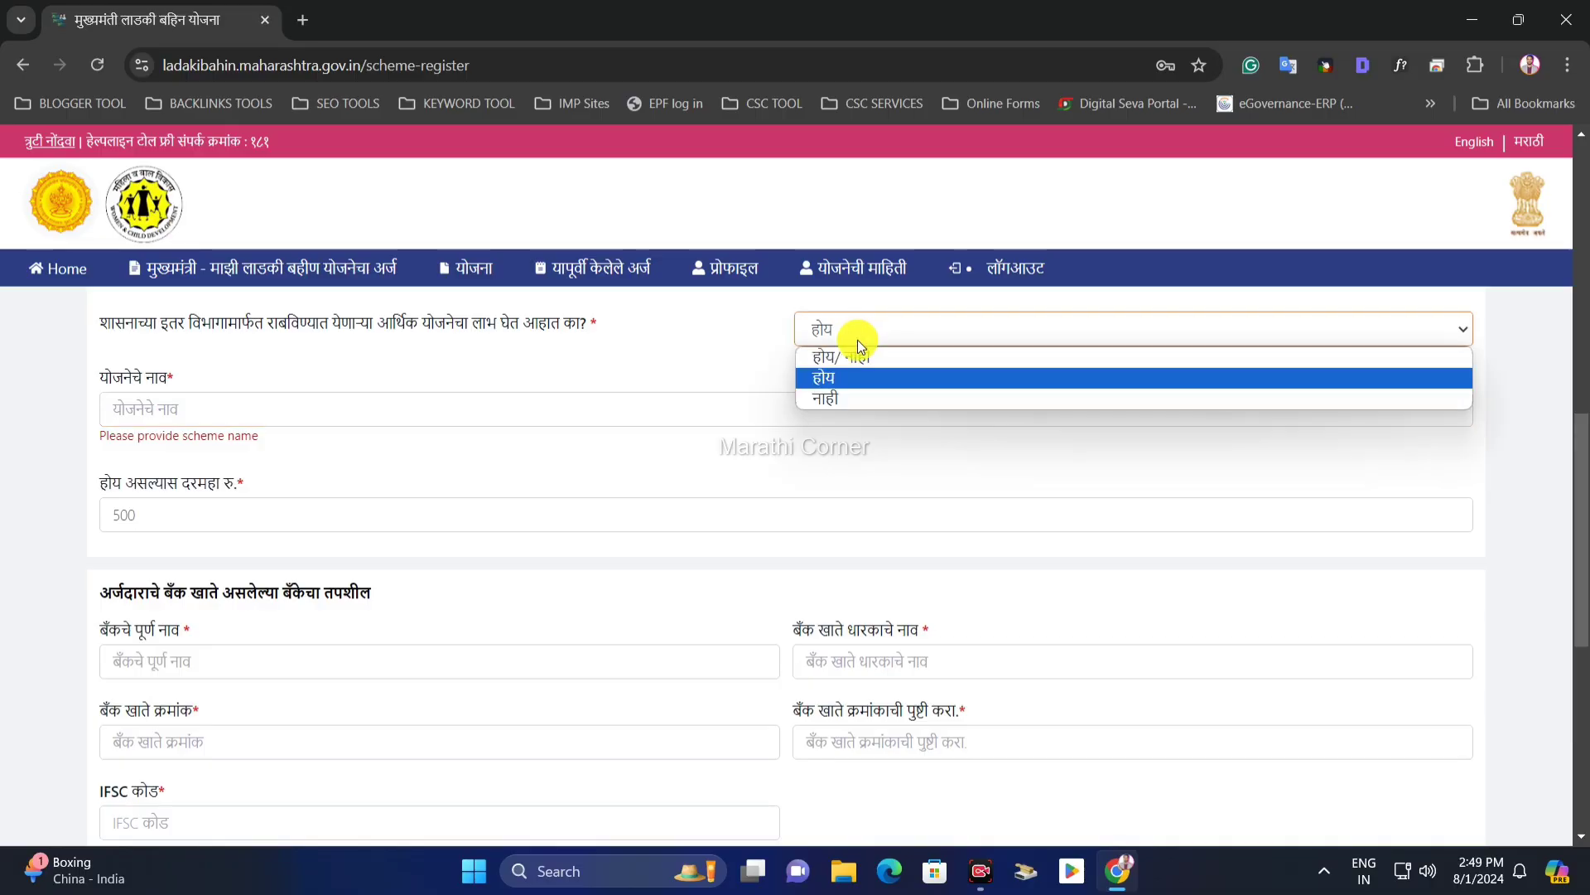
# - Change the other-scheme benefit answer to नाही
pyautogui.click(854, 401)
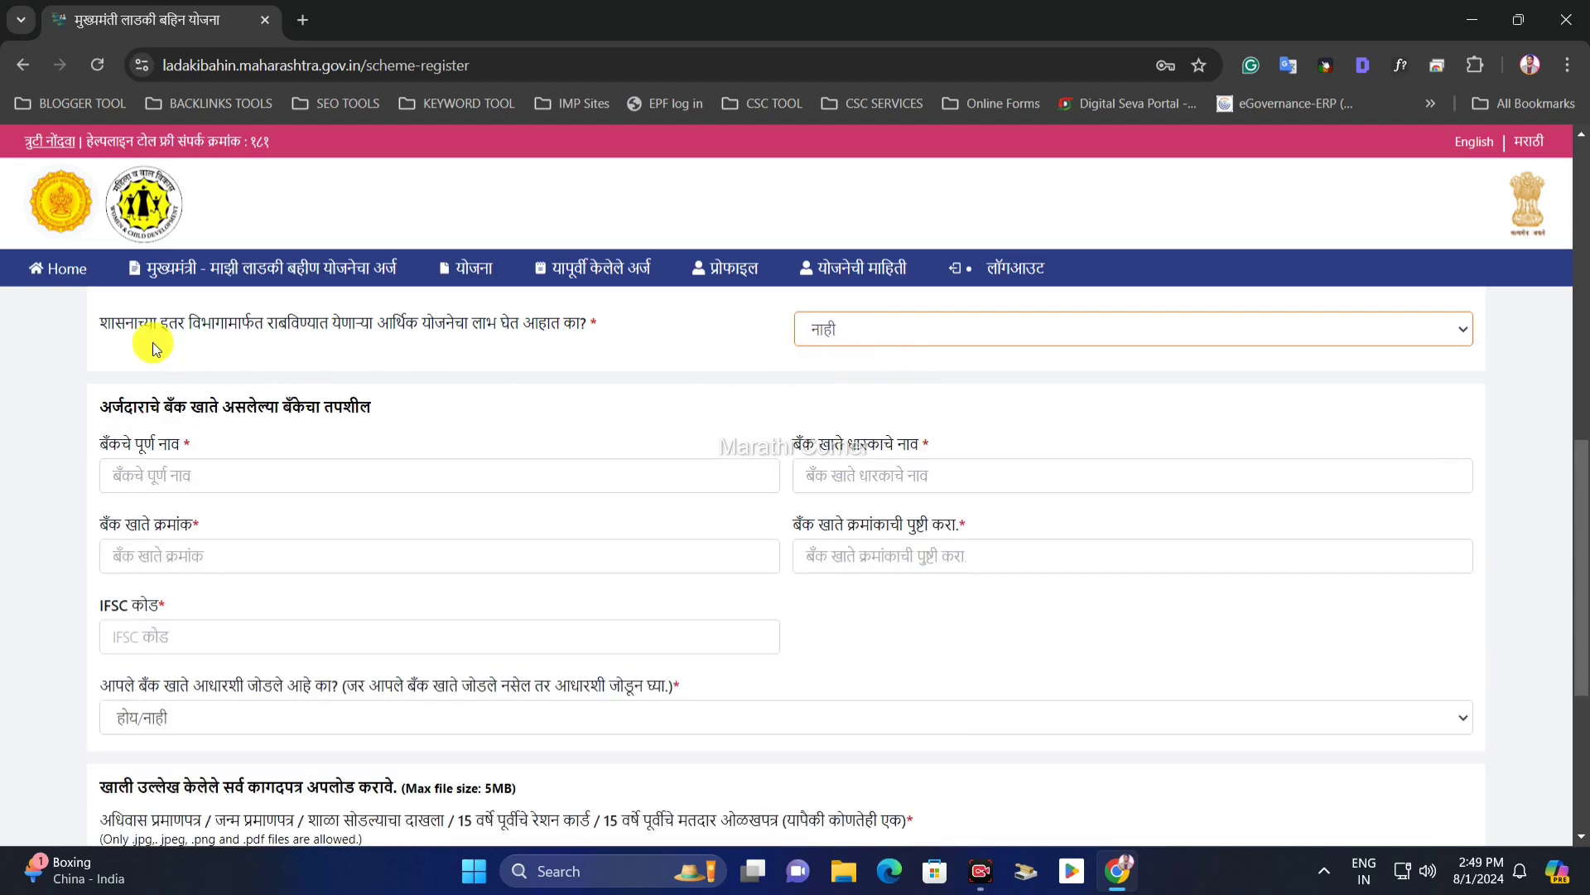
pyautogui.moveTo(125, 323); pyautogui.dragTo(584, 330)
pyautogui.click(584, 330)
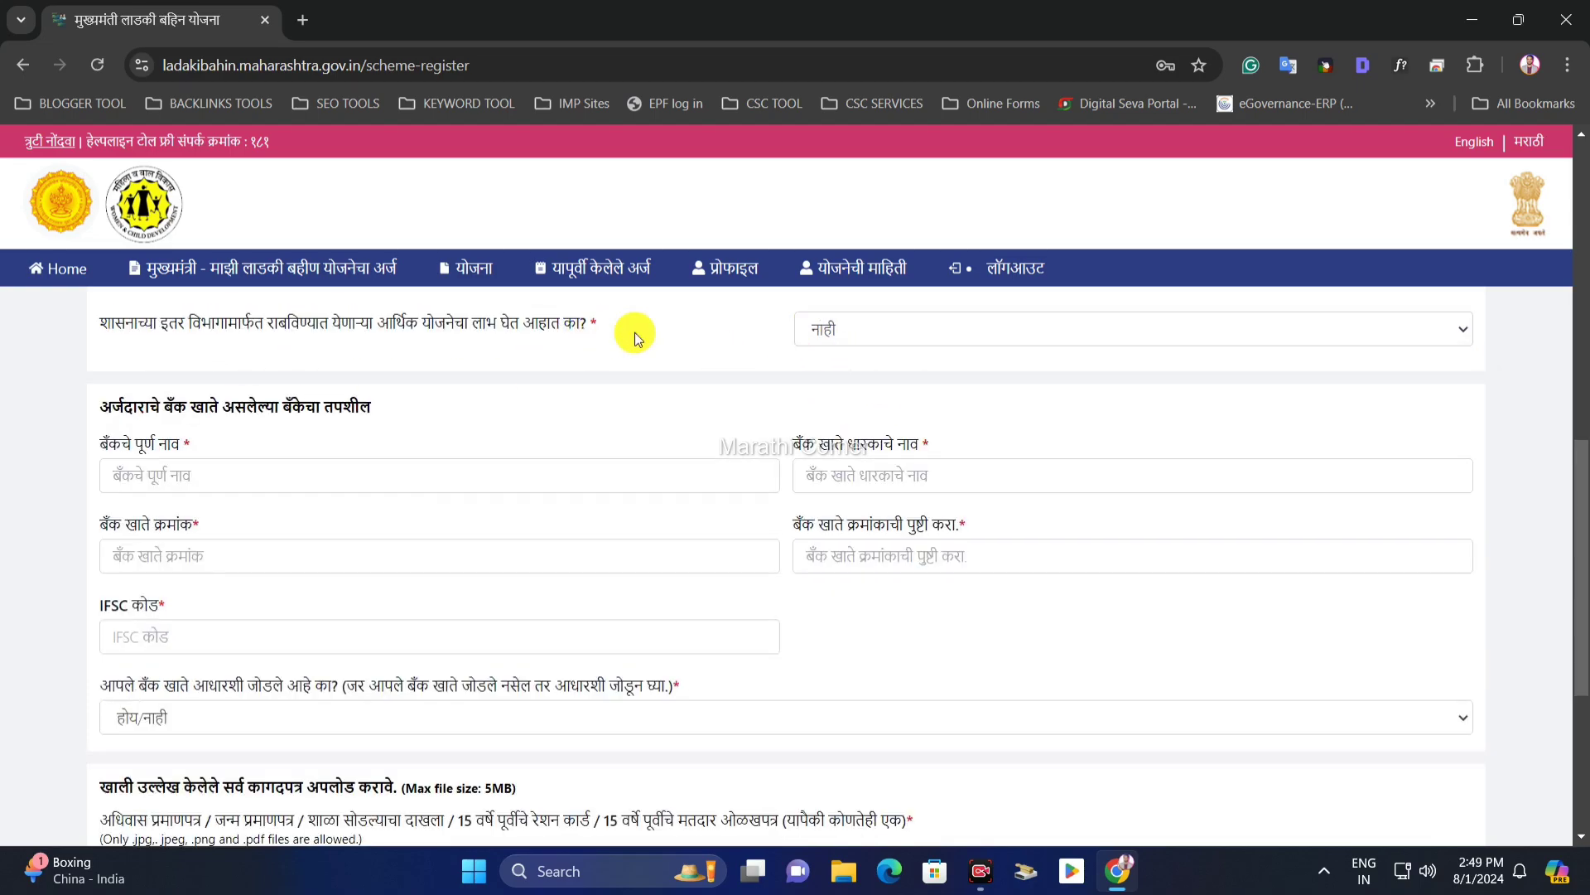
pyautogui.click(868, 340)
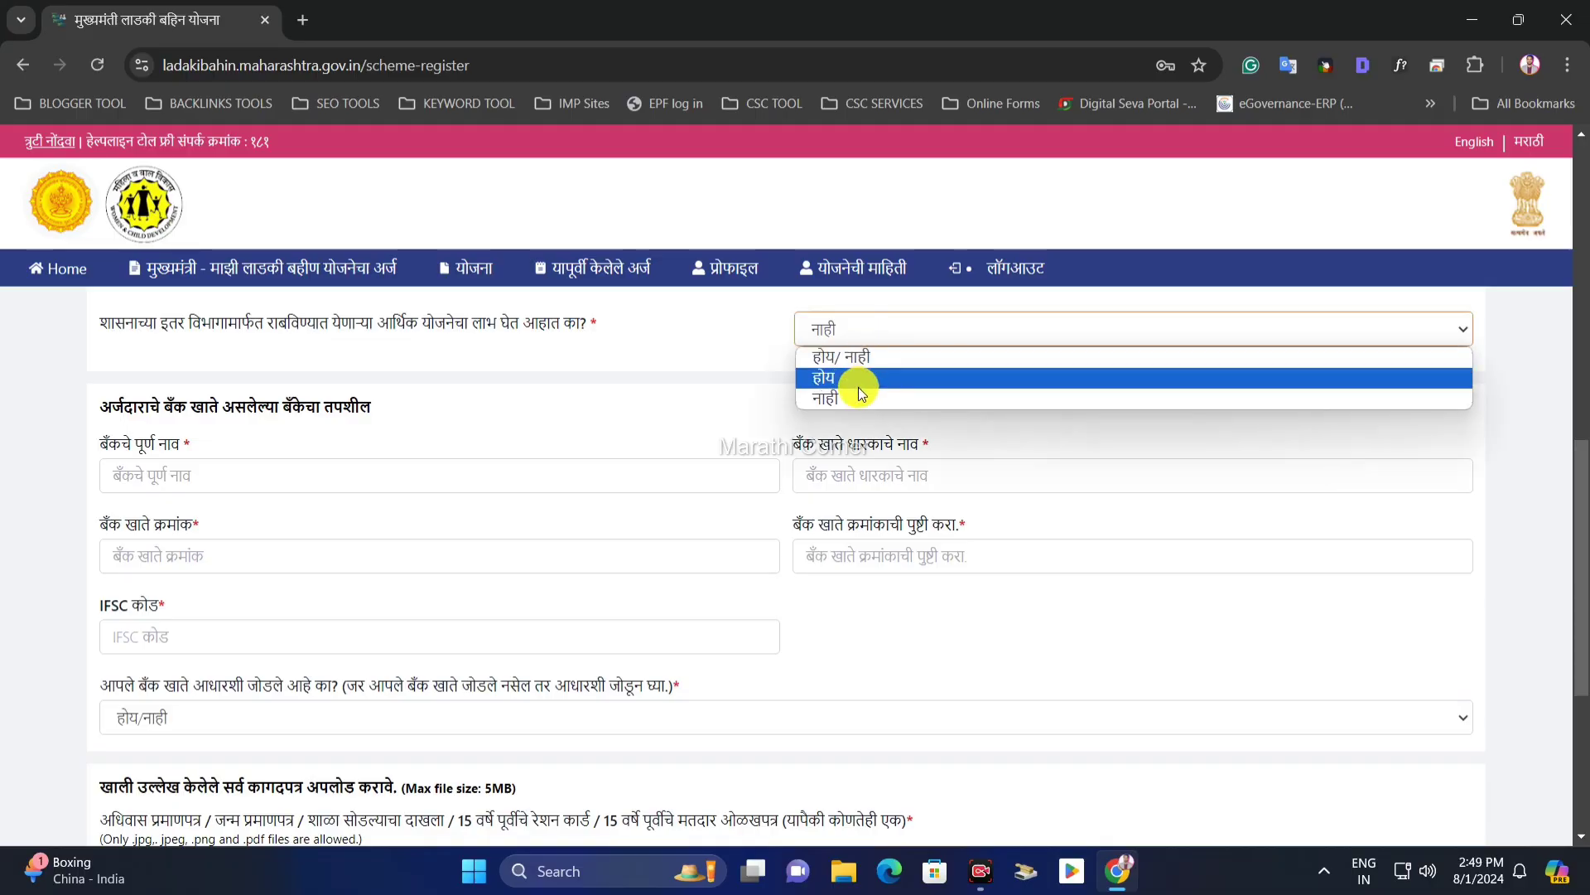
pyautogui.click(858, 393)
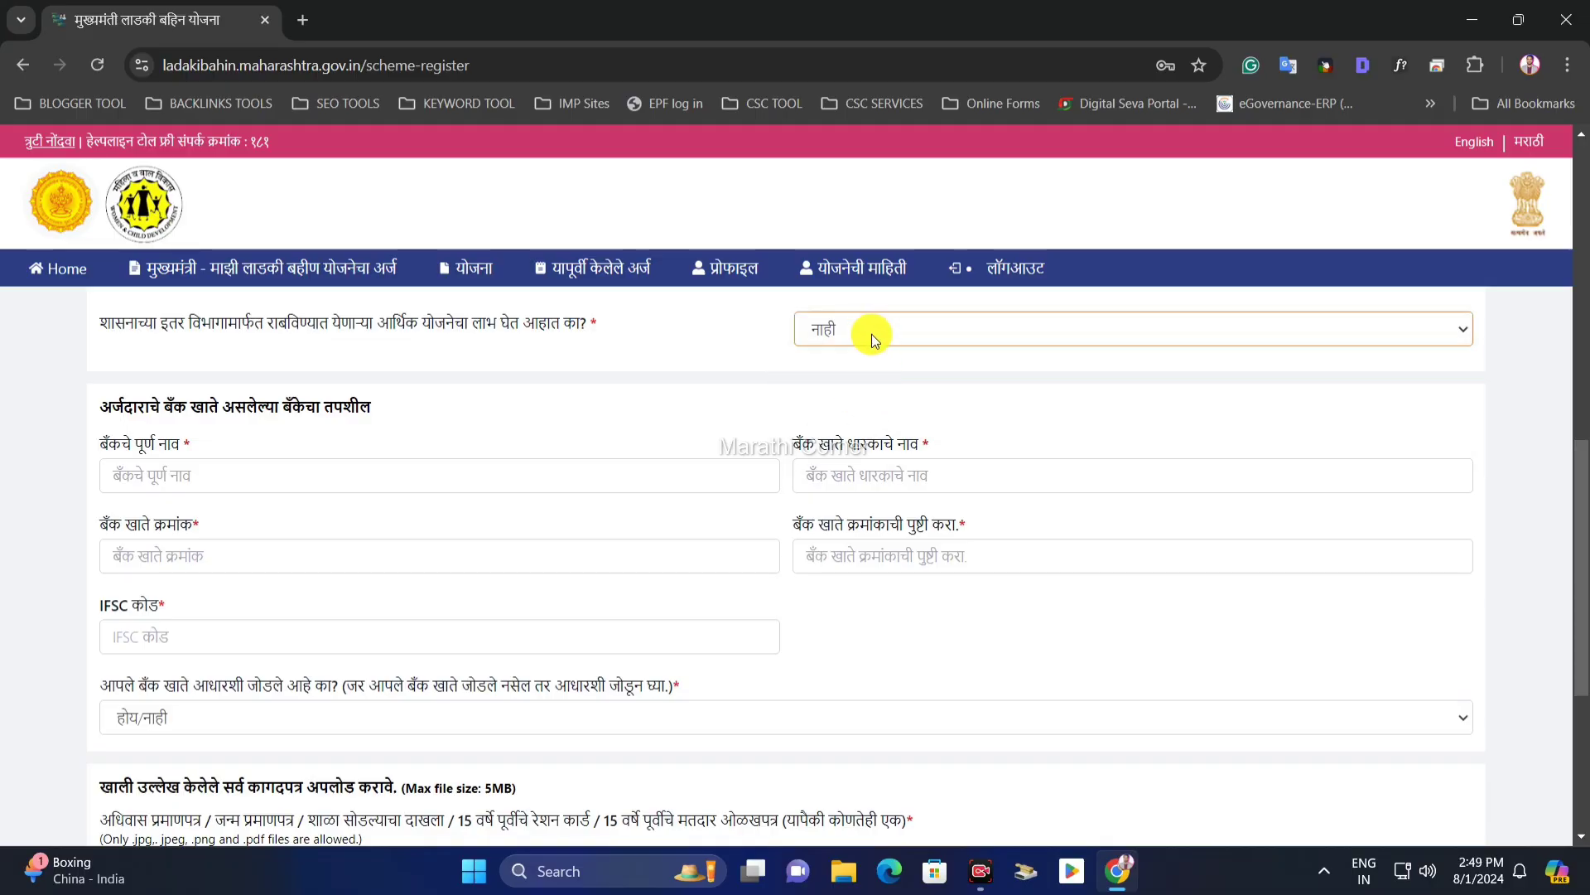
# - Review the bank details section and place the caret in the bank name field
pyautogui.moveTo(100, 406); pyautogui.dragTo(362, 404)
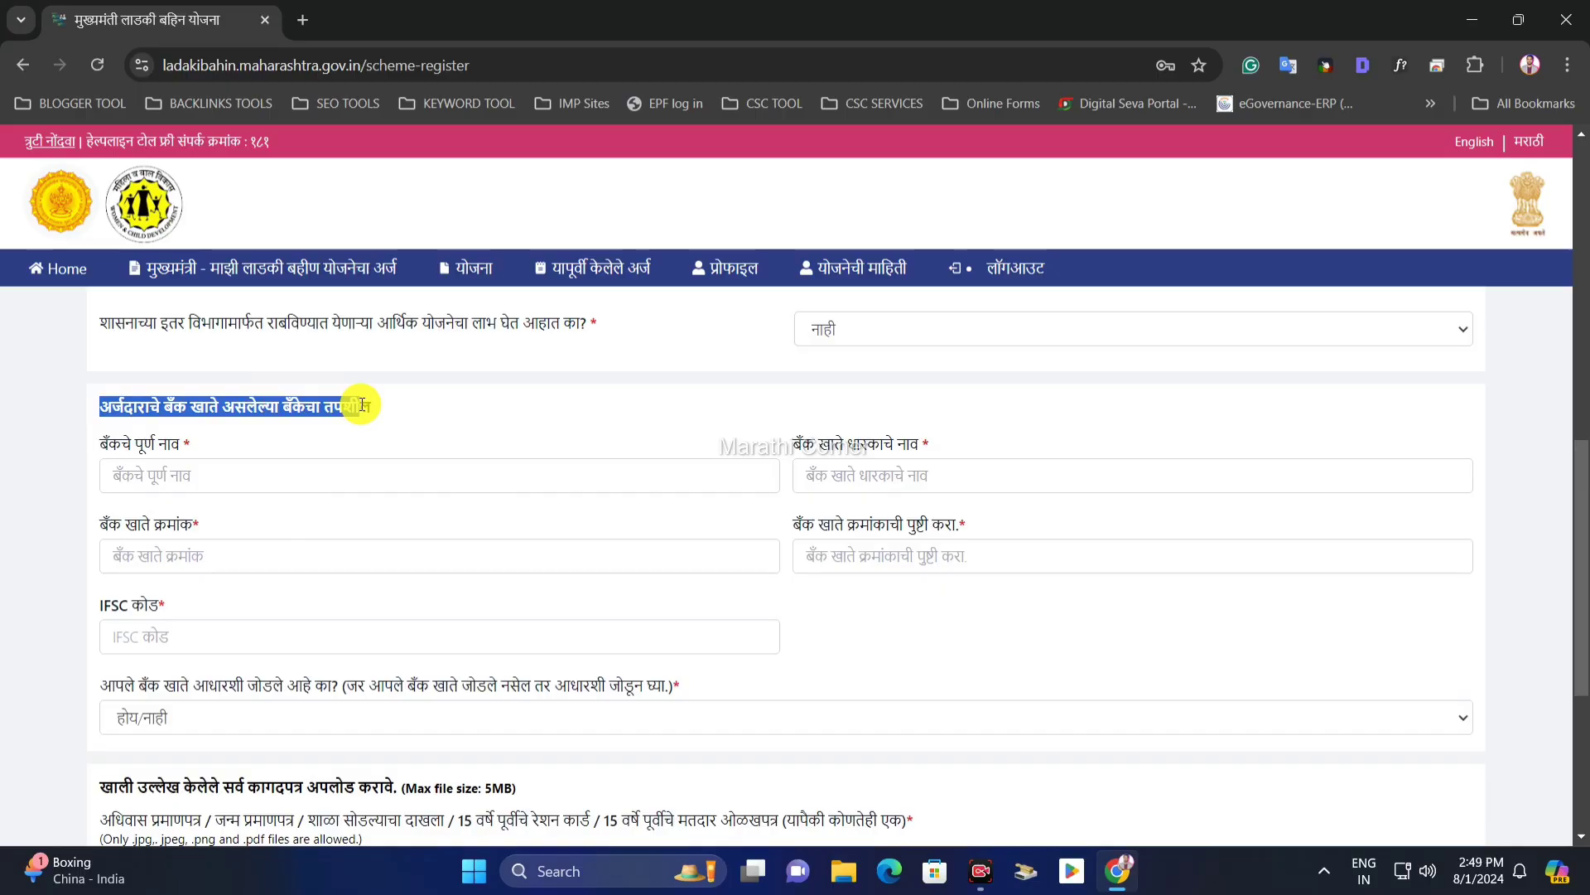
pyautogui.click(307, 430)
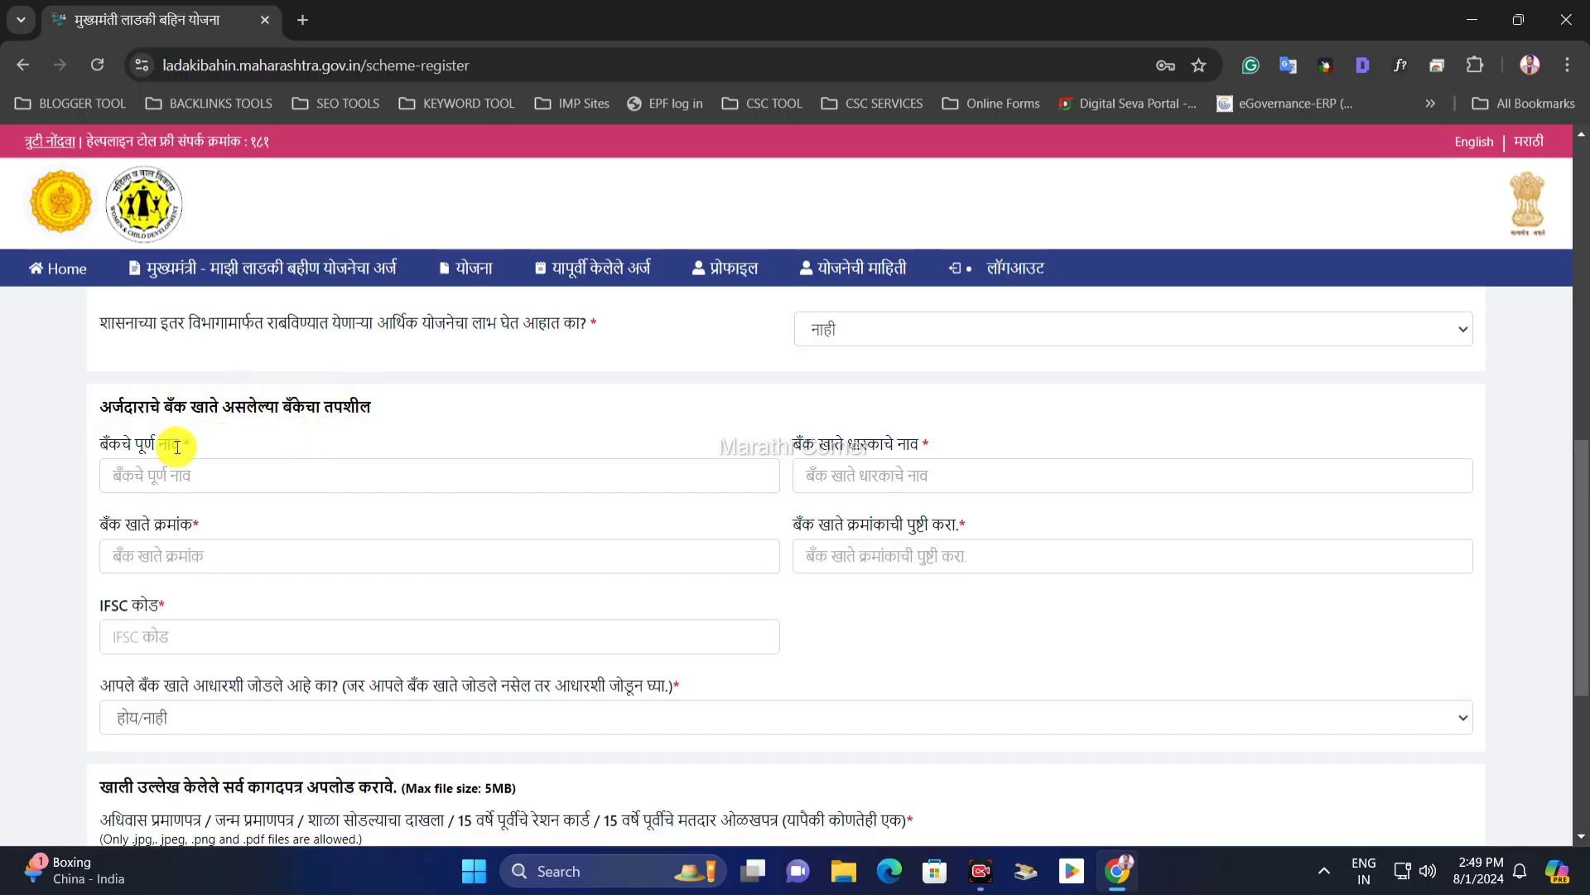
pyautogui.moveTo(17, 441); pyautogui.dragTo(199, 443)
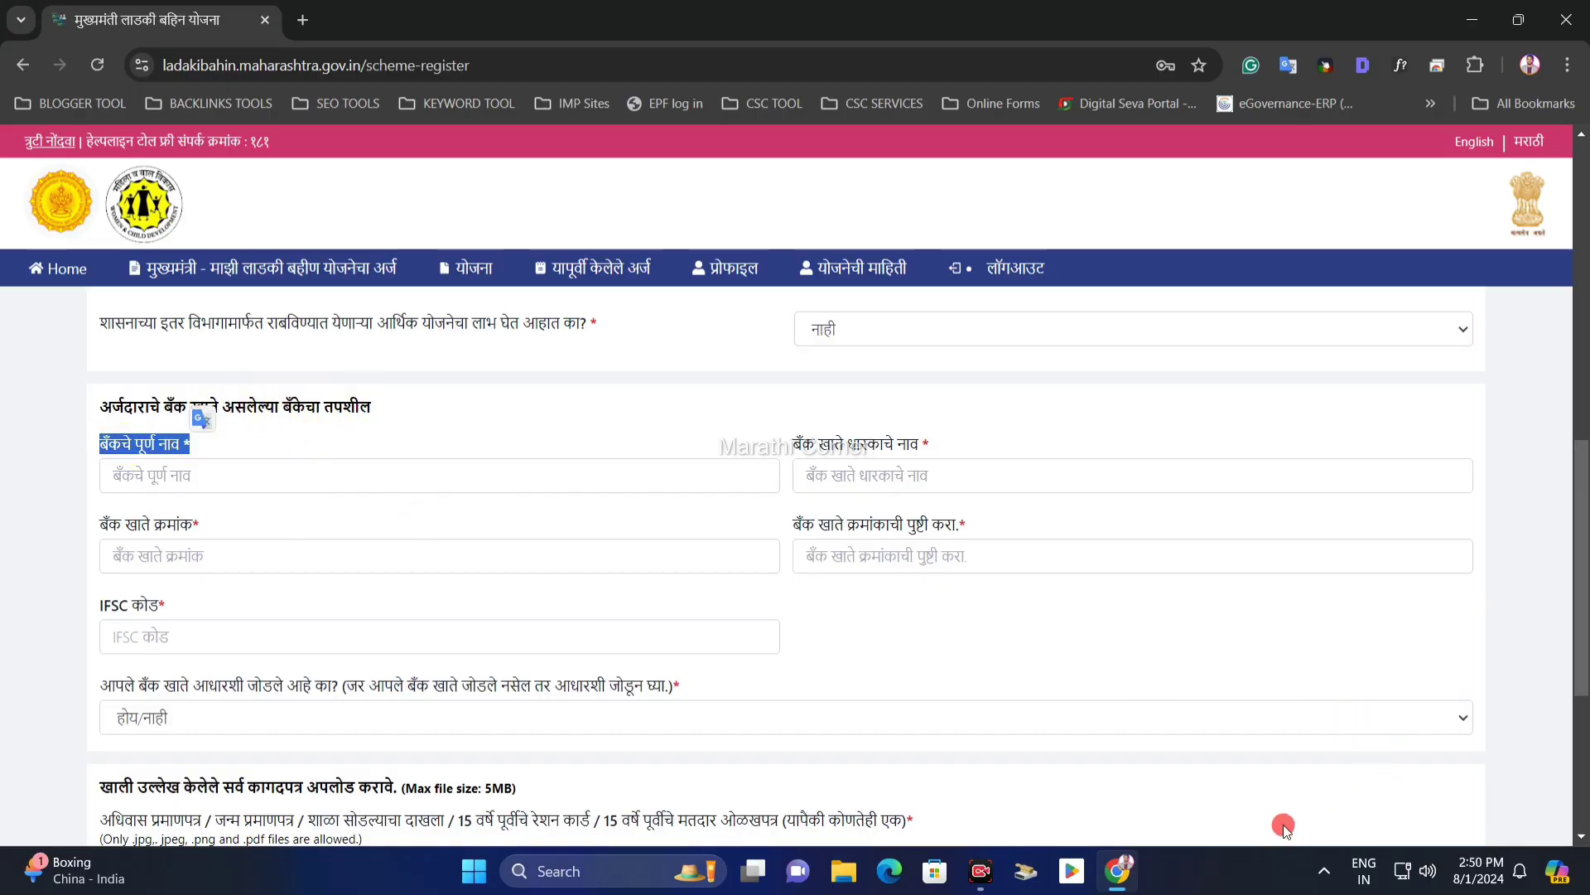
pyautogui.moveTo(112, 406); pyautogui.dragTo(306, 413)
pyautogui.click(117, 450)
pyautogui.click(128, 471)
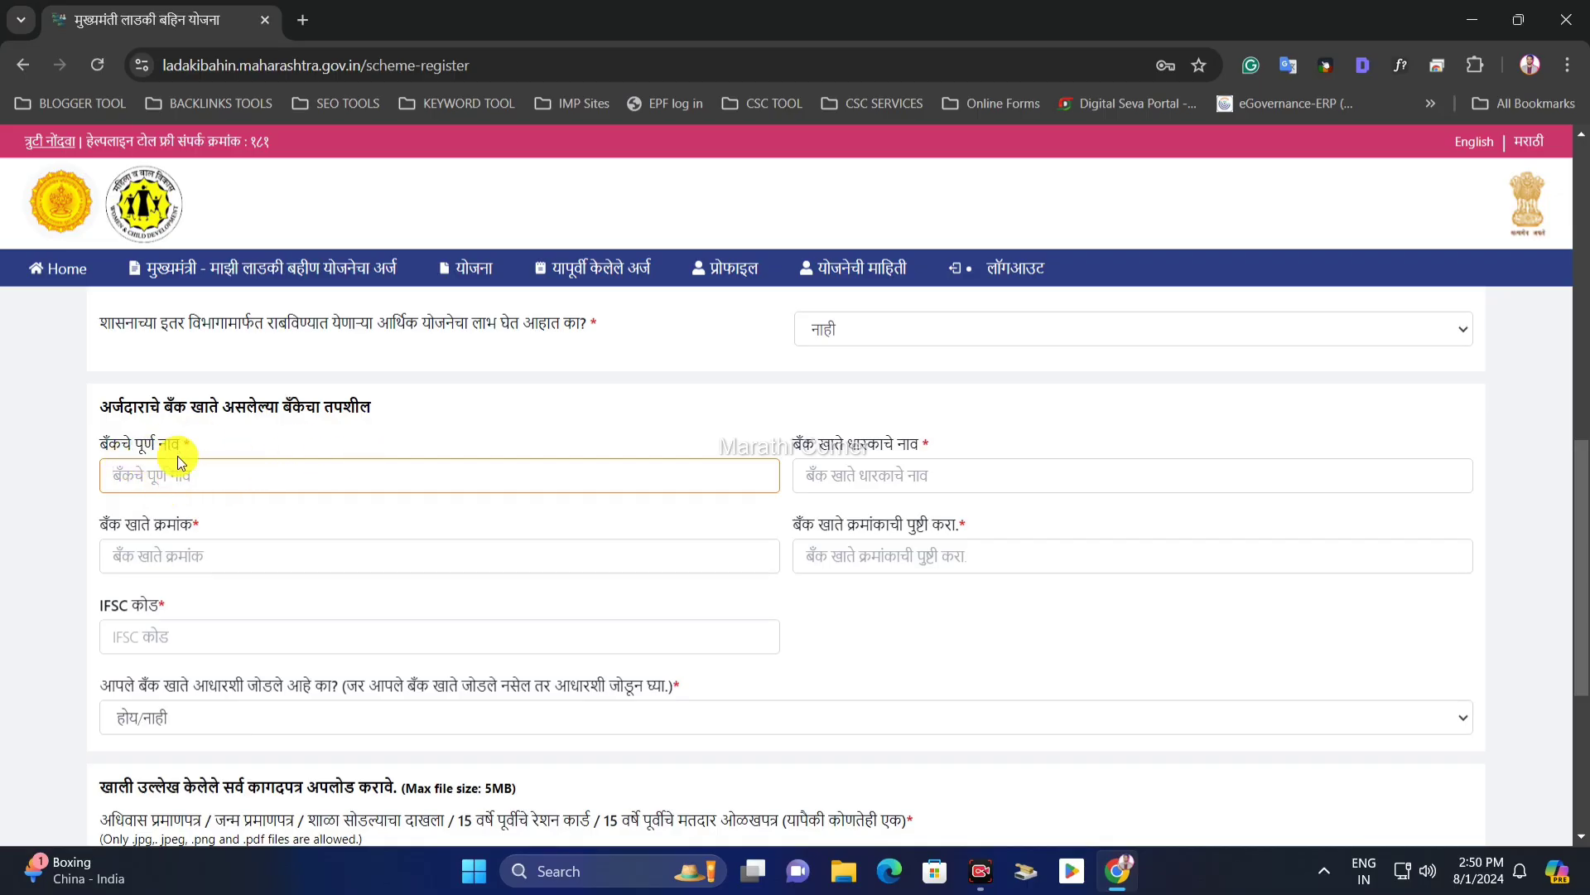
# - Move through the account holder name, account number, confirm account number and IFSC code fields
pyautogui.moveTo(805, 449); pyautogui.dragTo(893, 450)
pyautogui.click(923, 486)
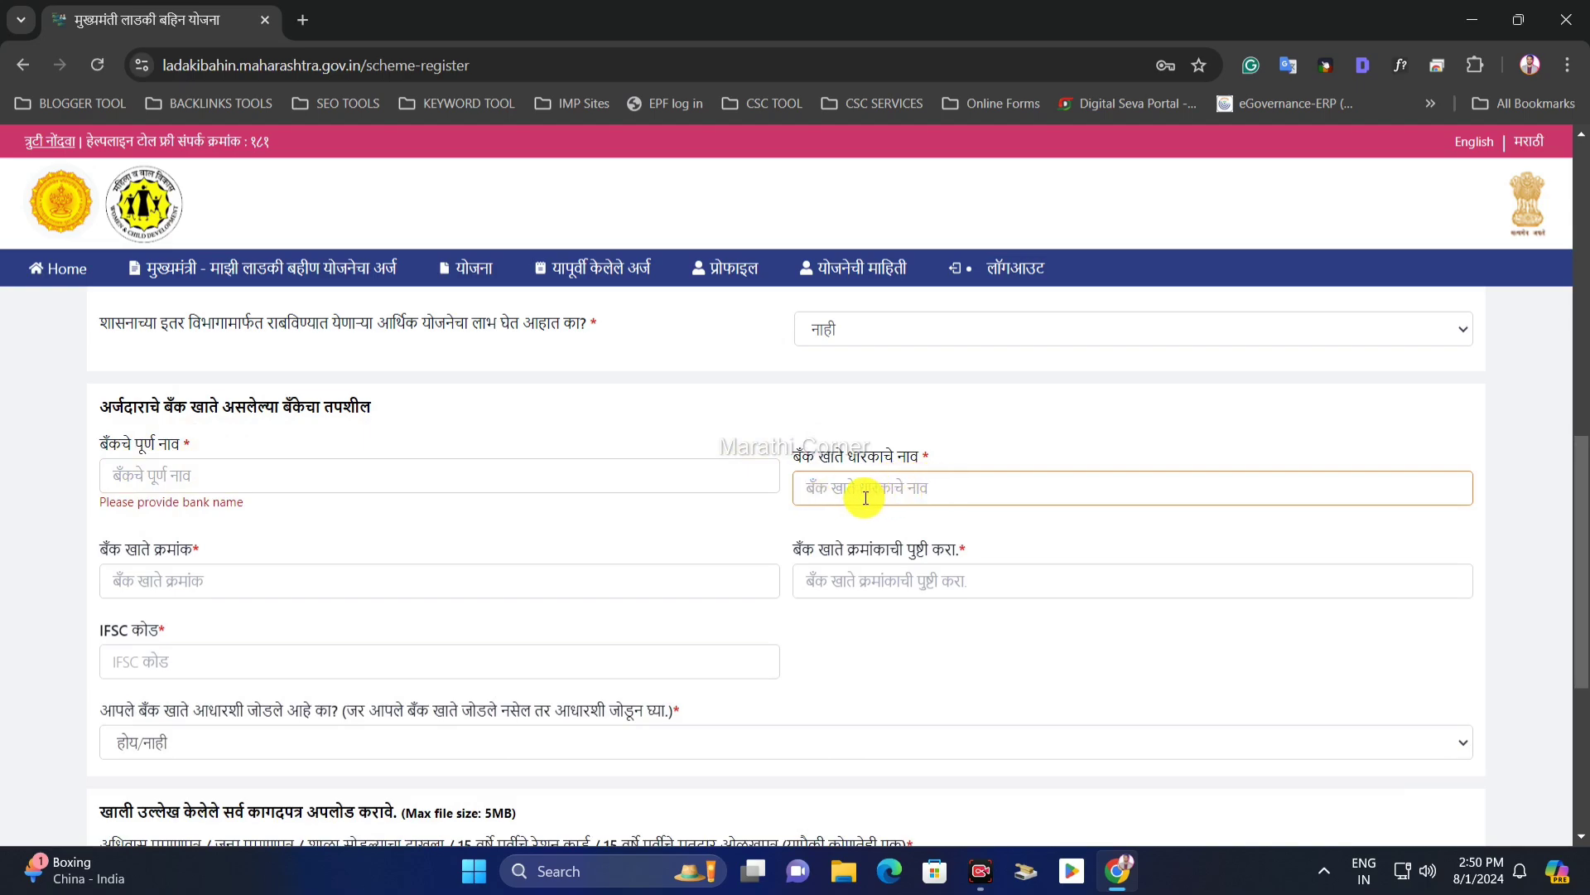
pyautogui.click(175, 574)
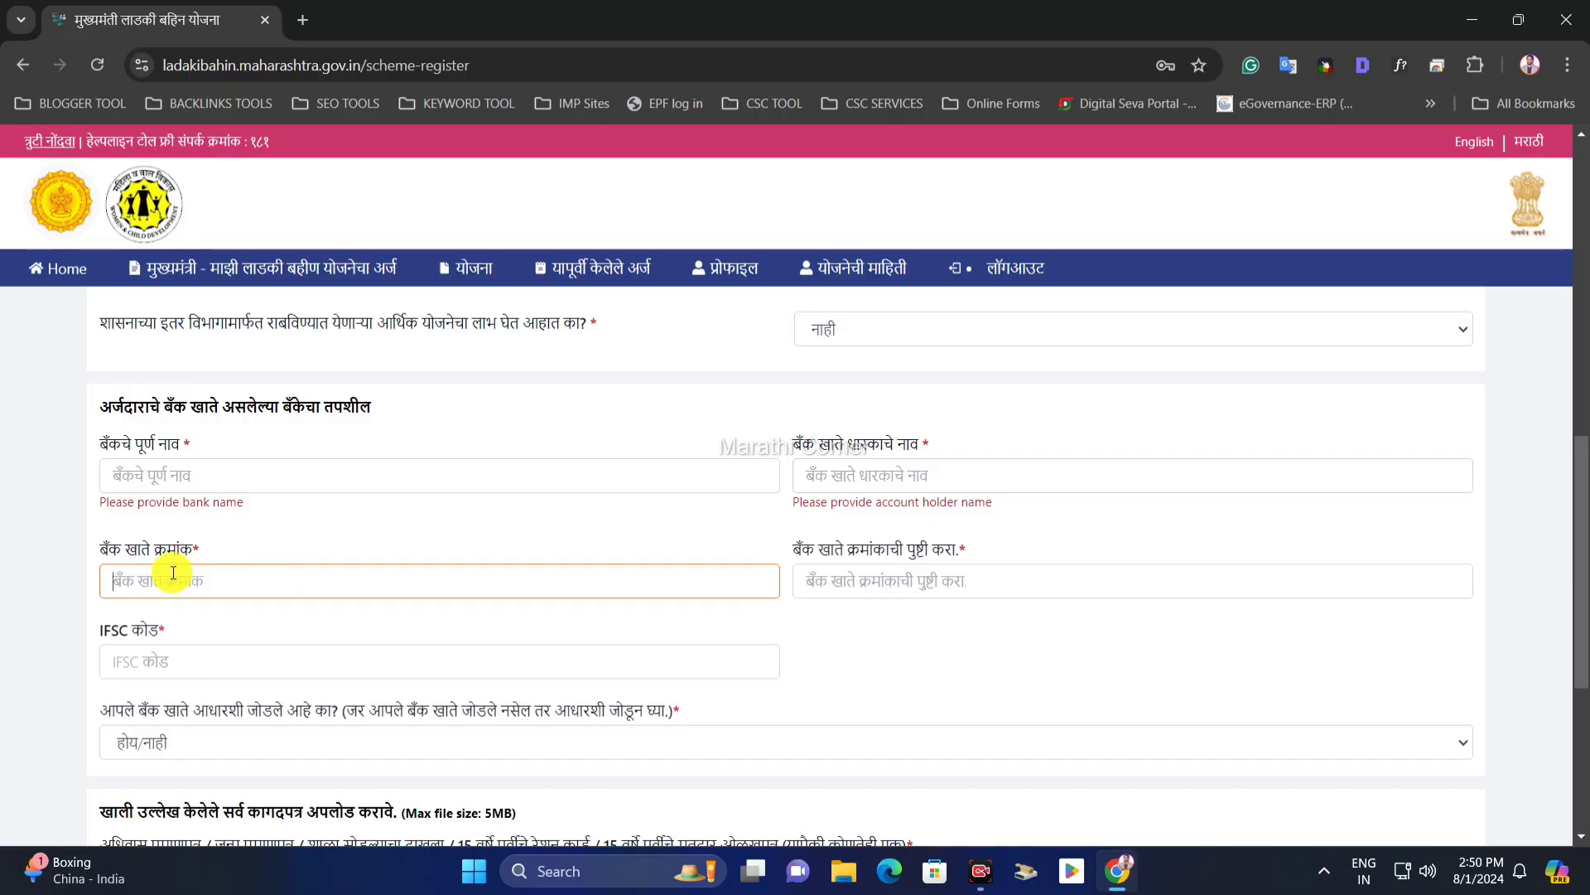
pyautogui.click(793, 576)
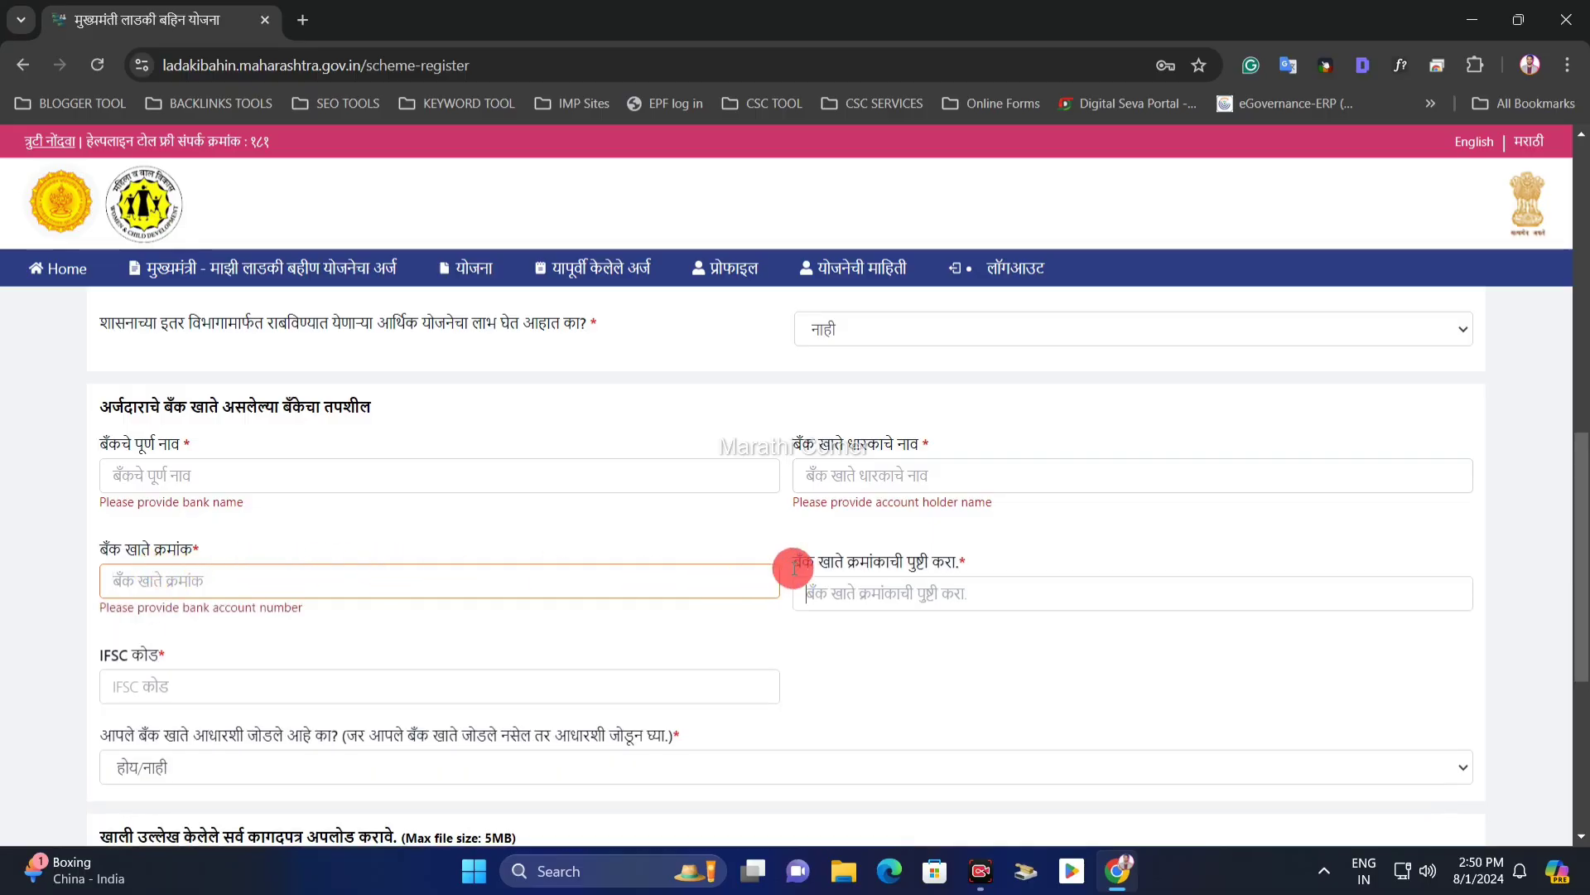
pyautogui.click(952, 550)
pyautogui.click(901, 585)
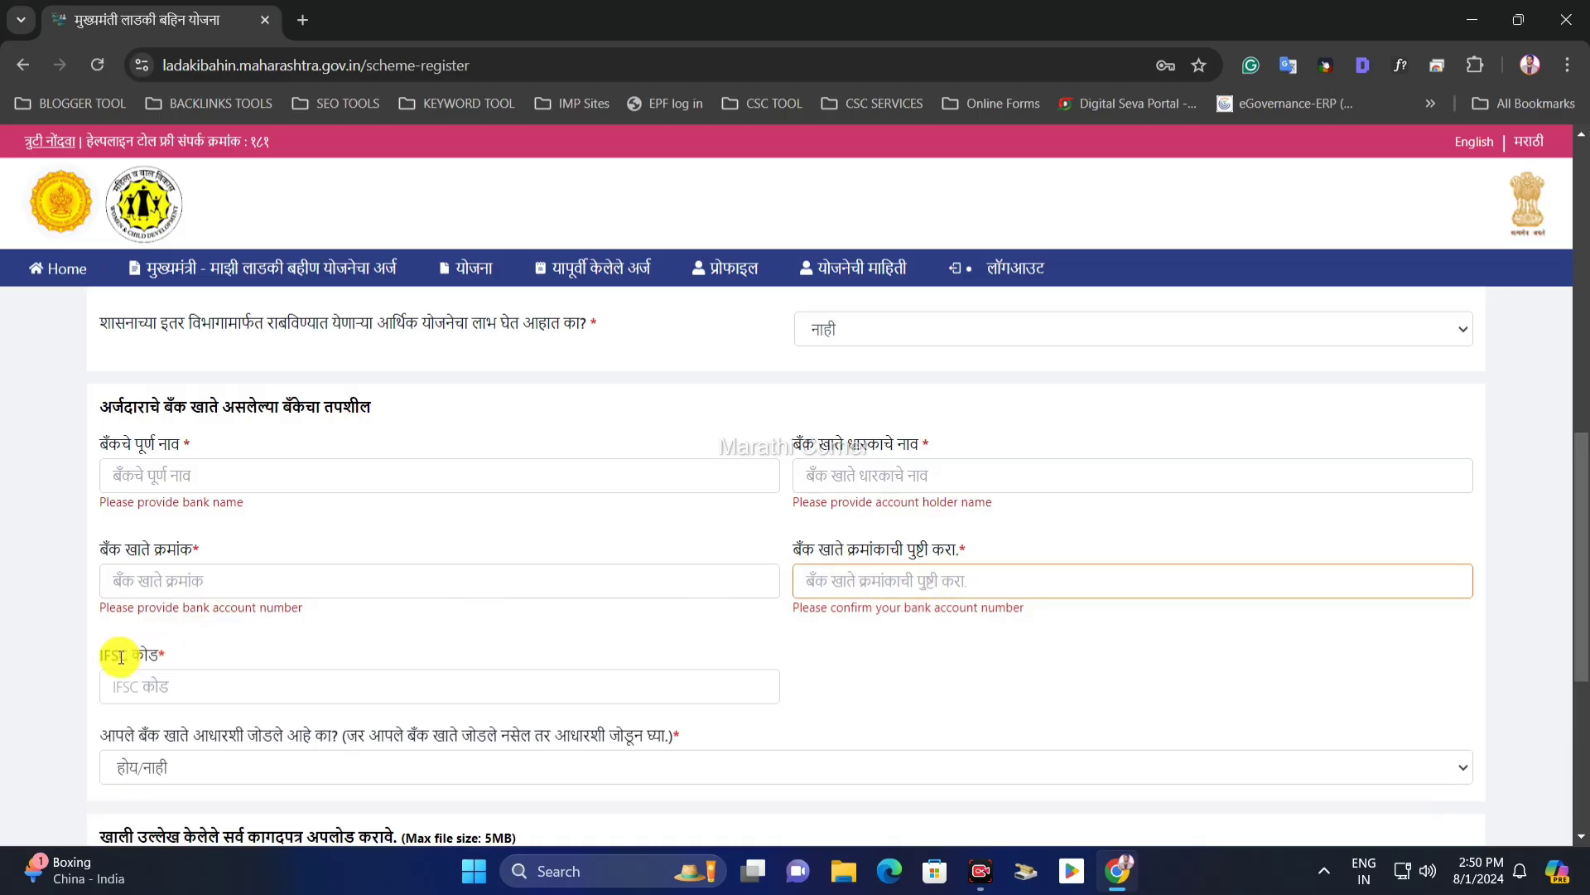
pyautogui.moveTo(99, 655); pyautogui.dragTo(159, 655)
pyautogui.click(217, 674)
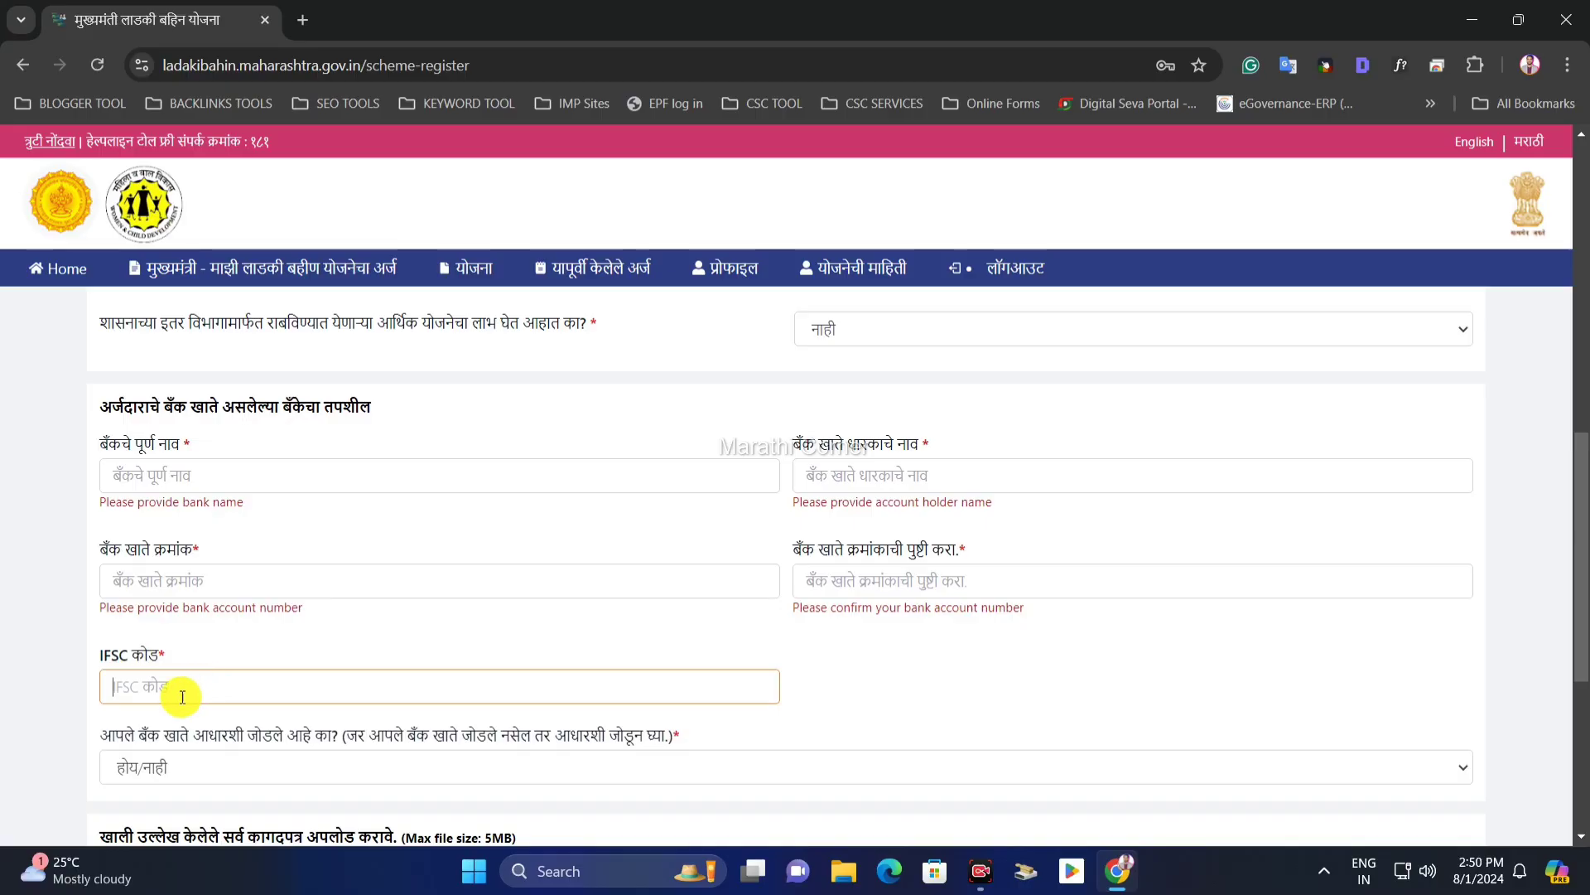
# - Answer होय to whether the bank account is linked to Aadhaar
pyautogui.moveTo(93, 738); pyautogui.dragTo(439, 755)
pyautogui.click(439, 755)
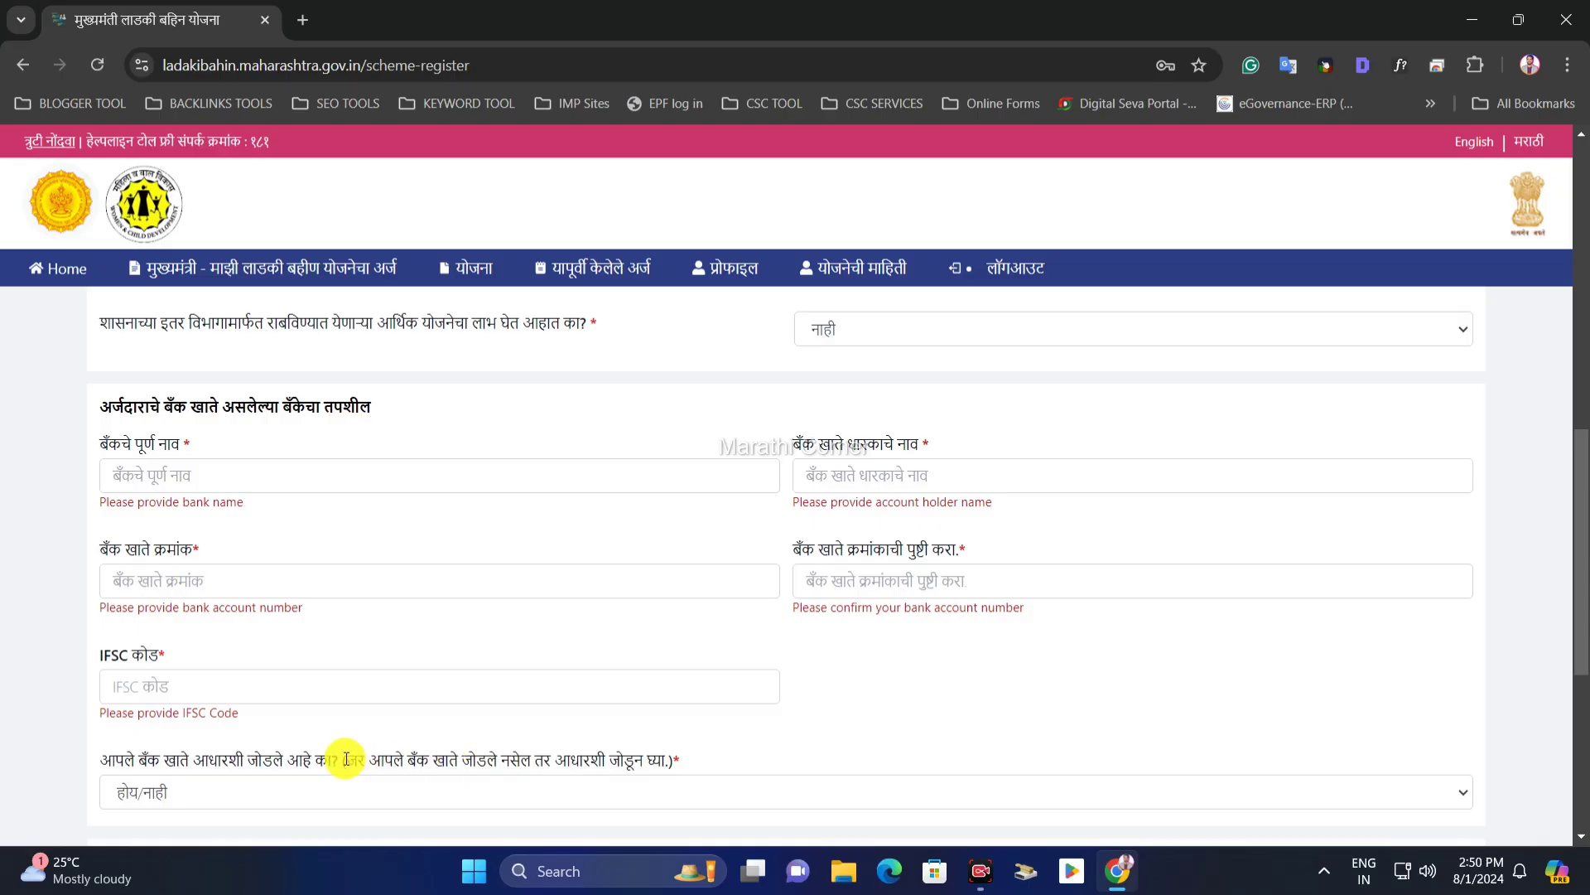
pyautogui.click(217, 785)
pyautogui.click(217, 743)
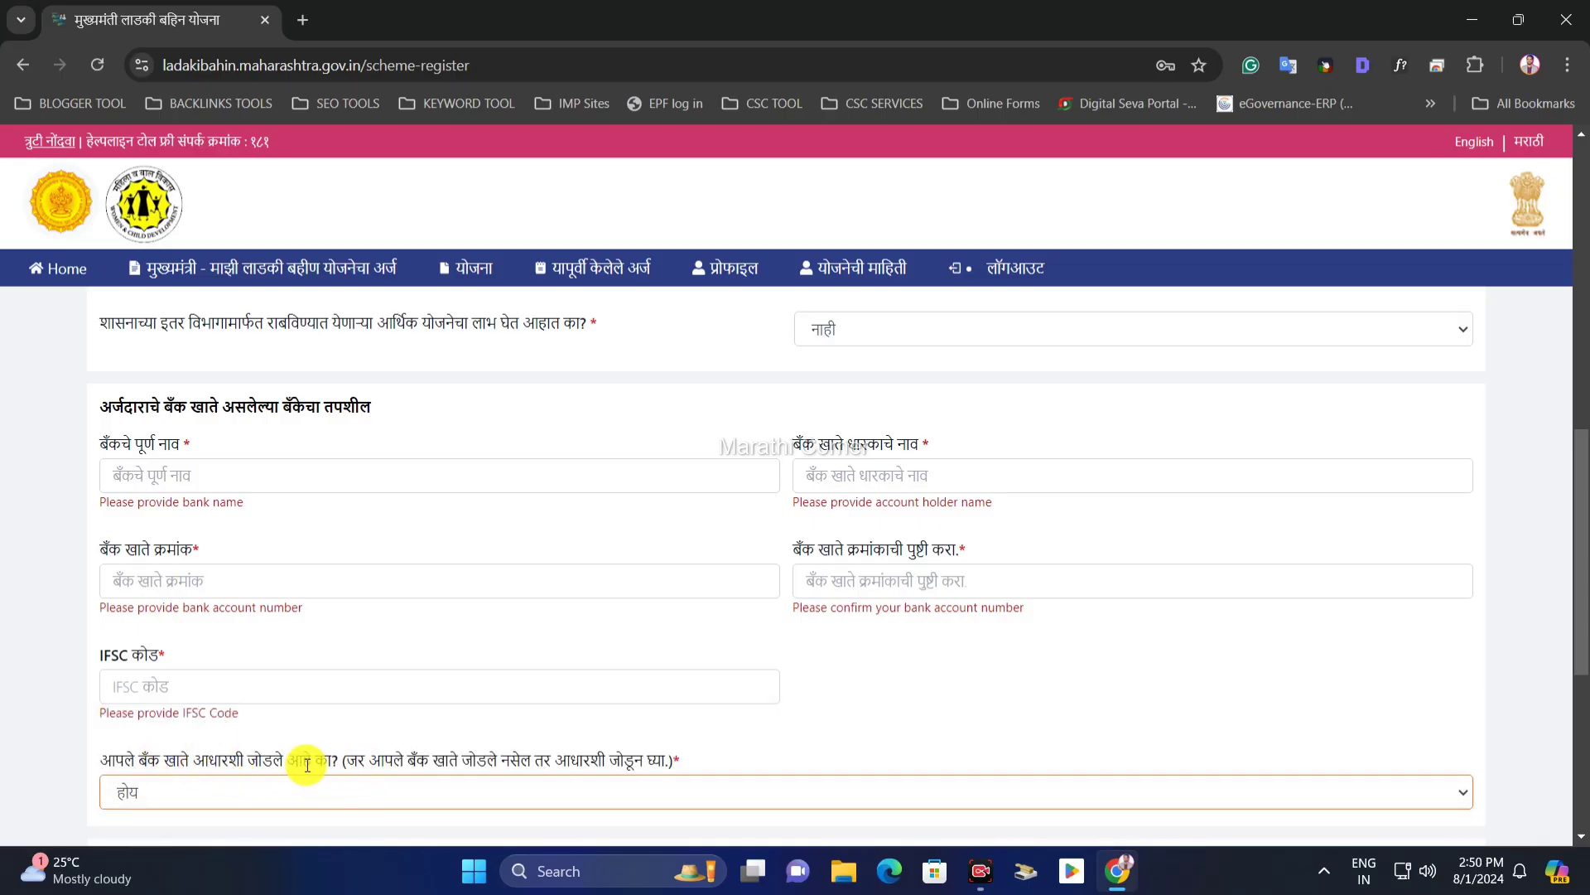
pyautogui.click(295, 792)
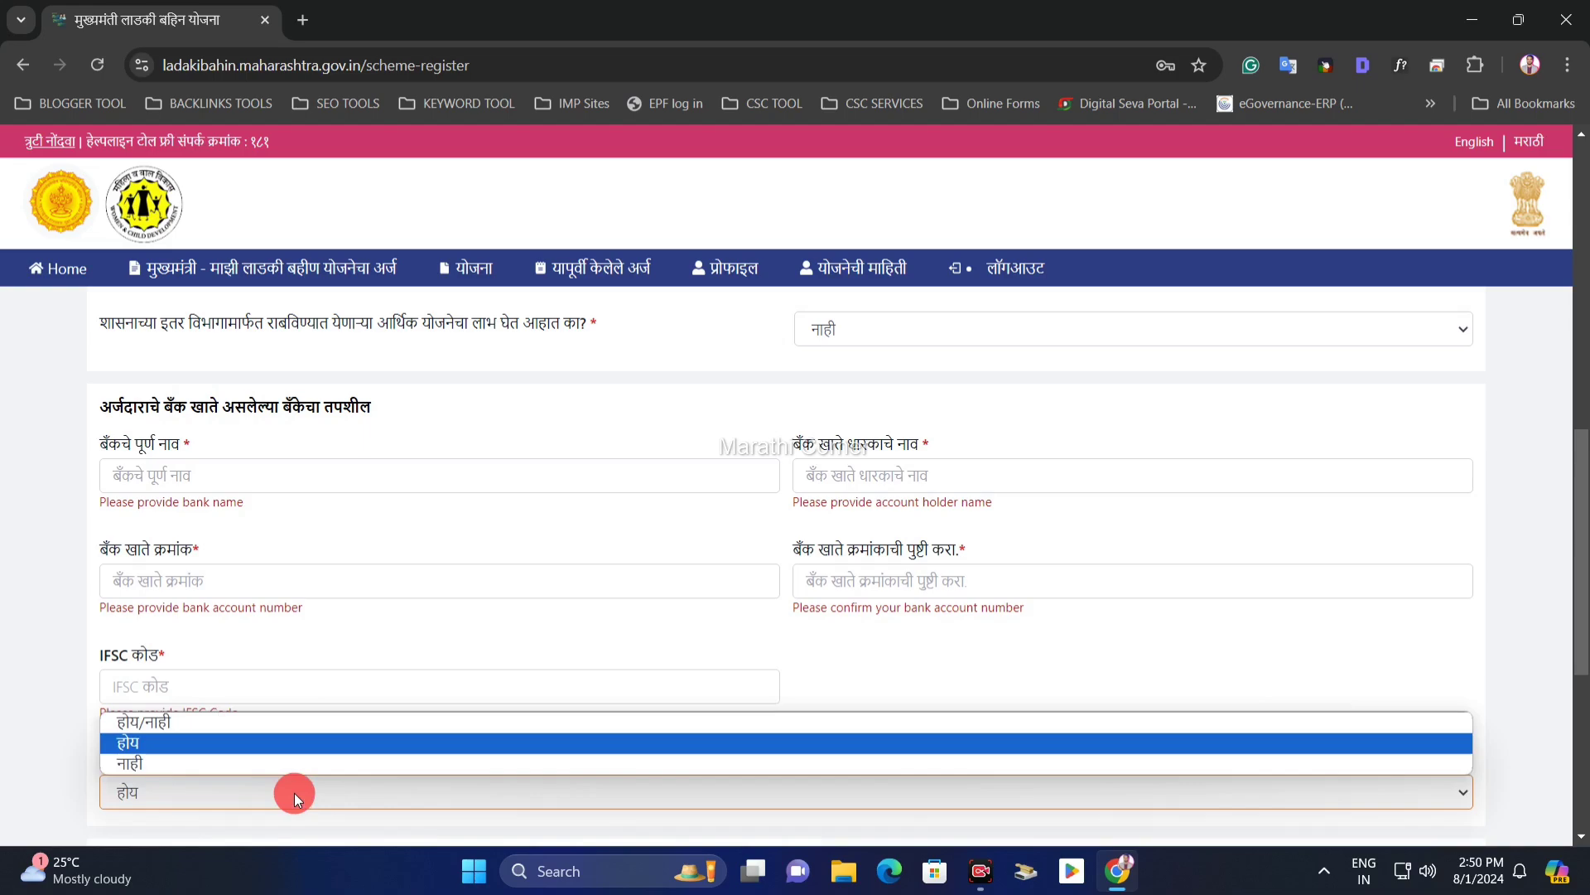
pyautogui.click(240, 743)
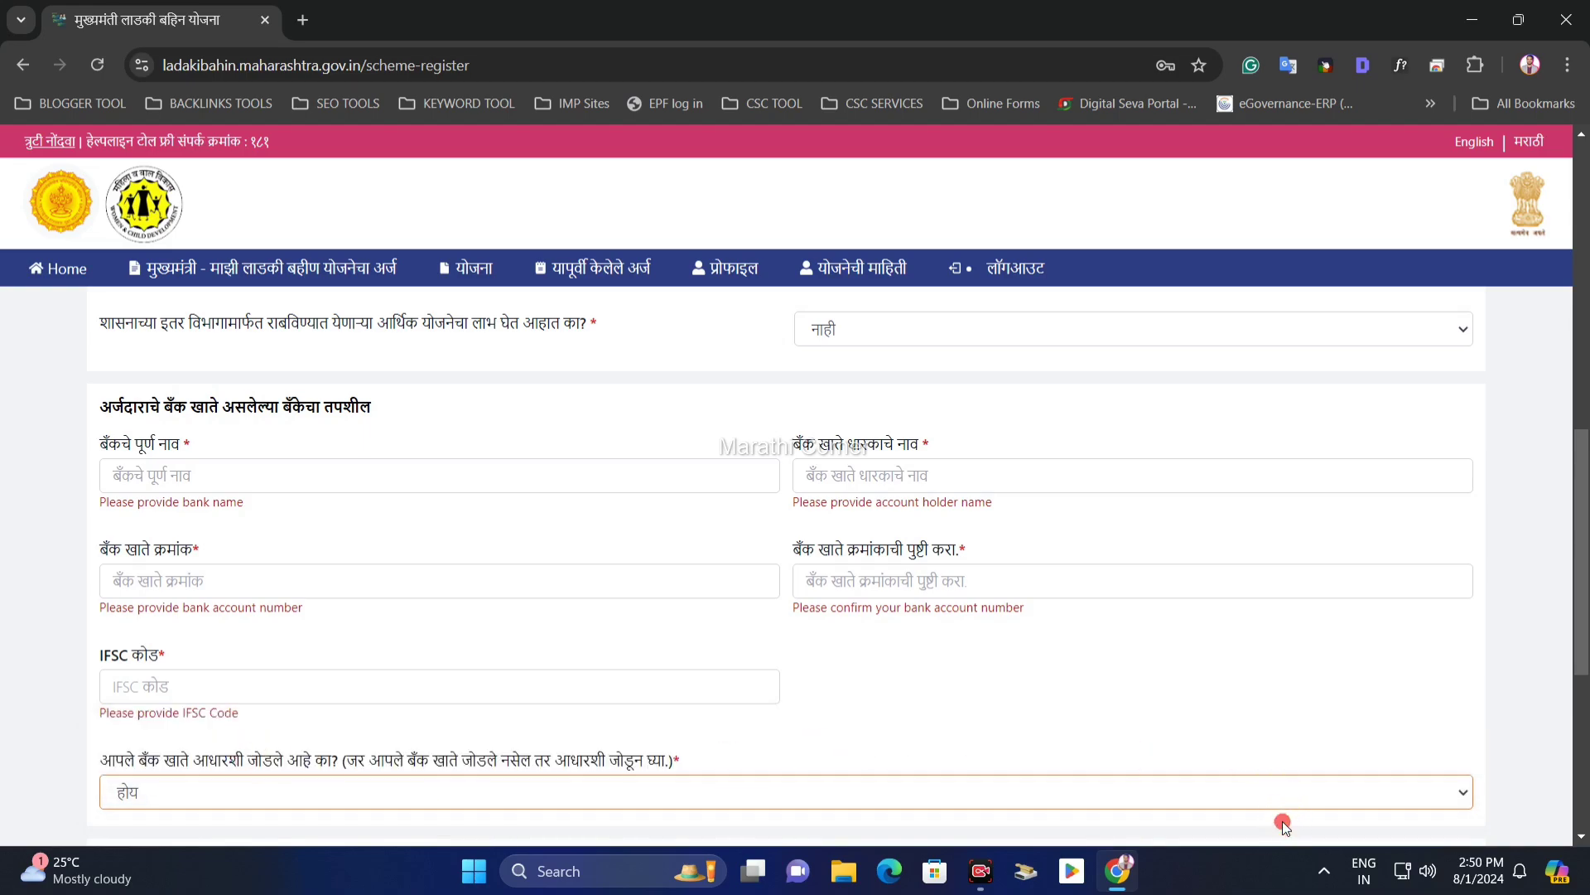
pyautogui.scroll(-5, 892, 595)
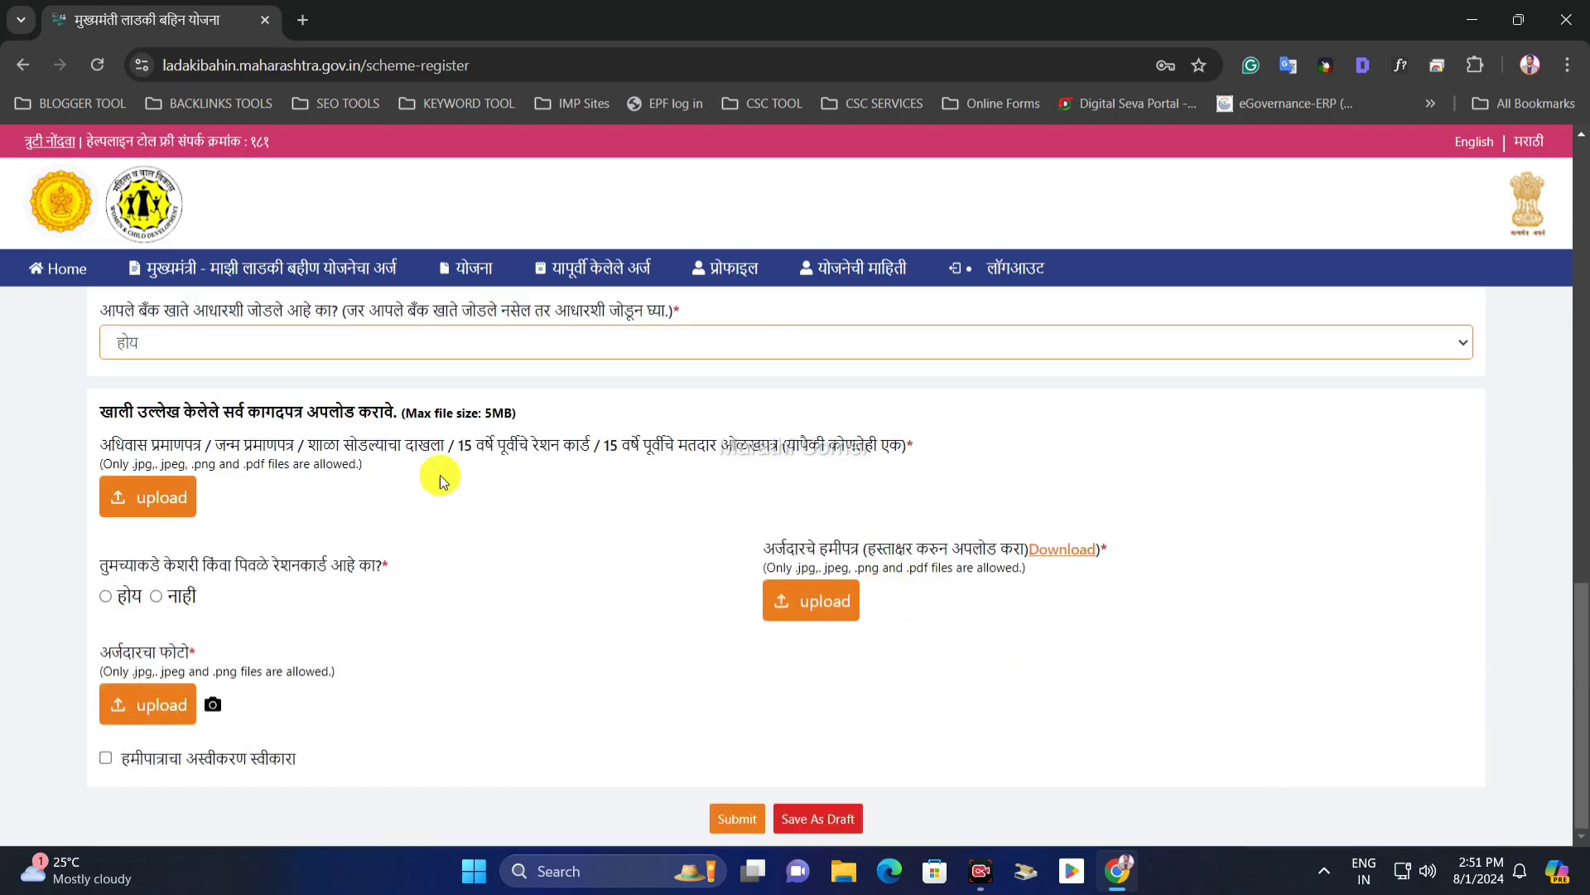
pyautogui.moveTo(90, 418); pyautogui.dragTo(528, 416)
pyautogui.click(524, 400)
pyautogui.click(524, 414)
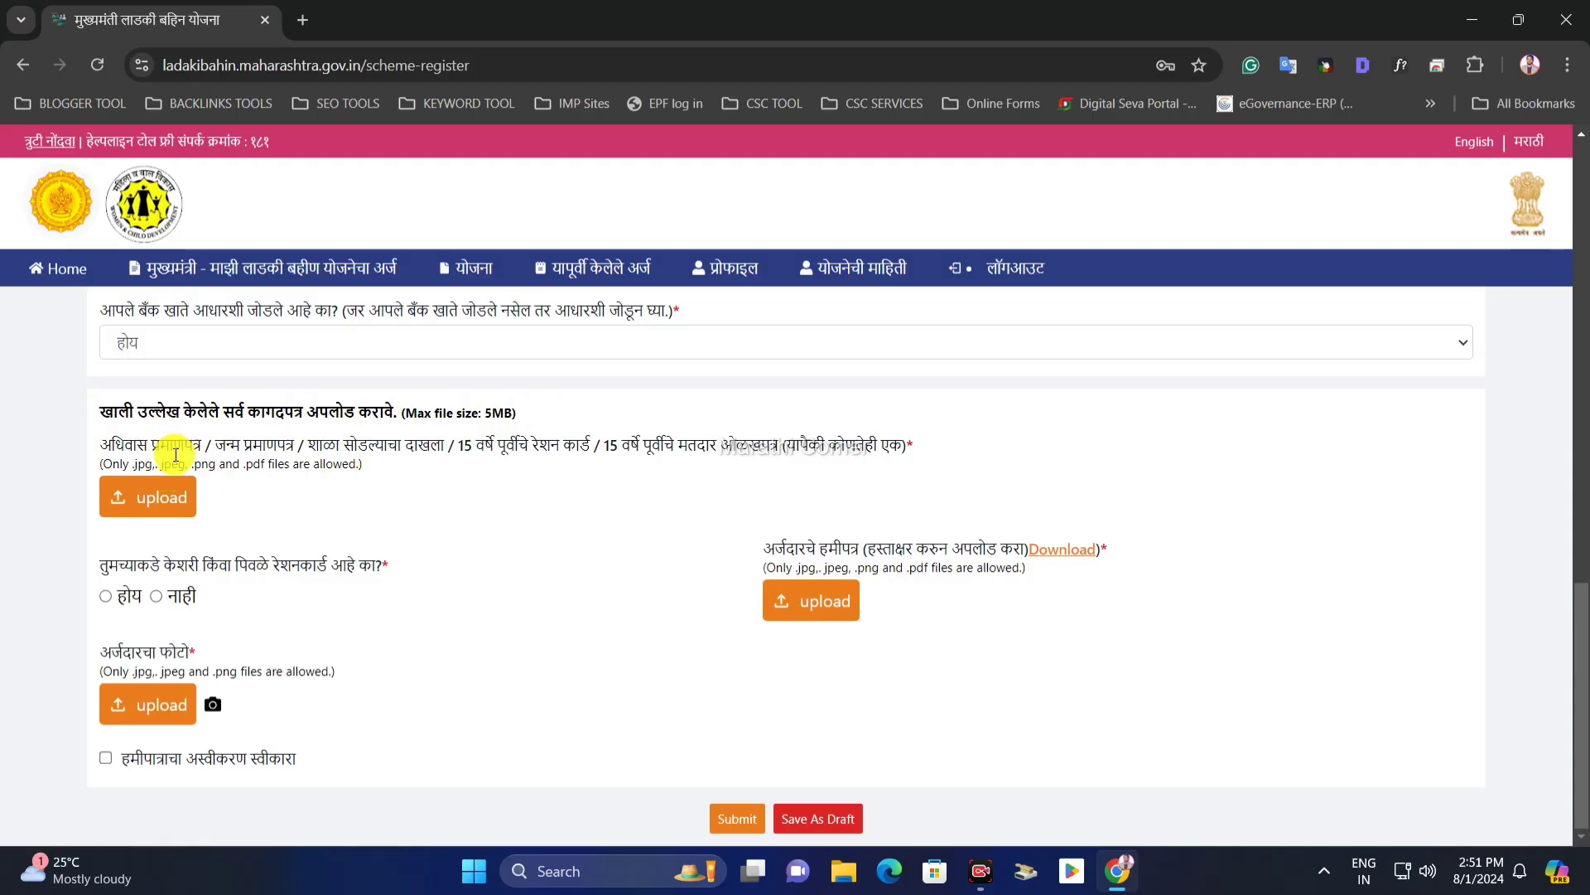
pyautogui.moveTo(101, 445); pyautogui.dragTo(204, 448)
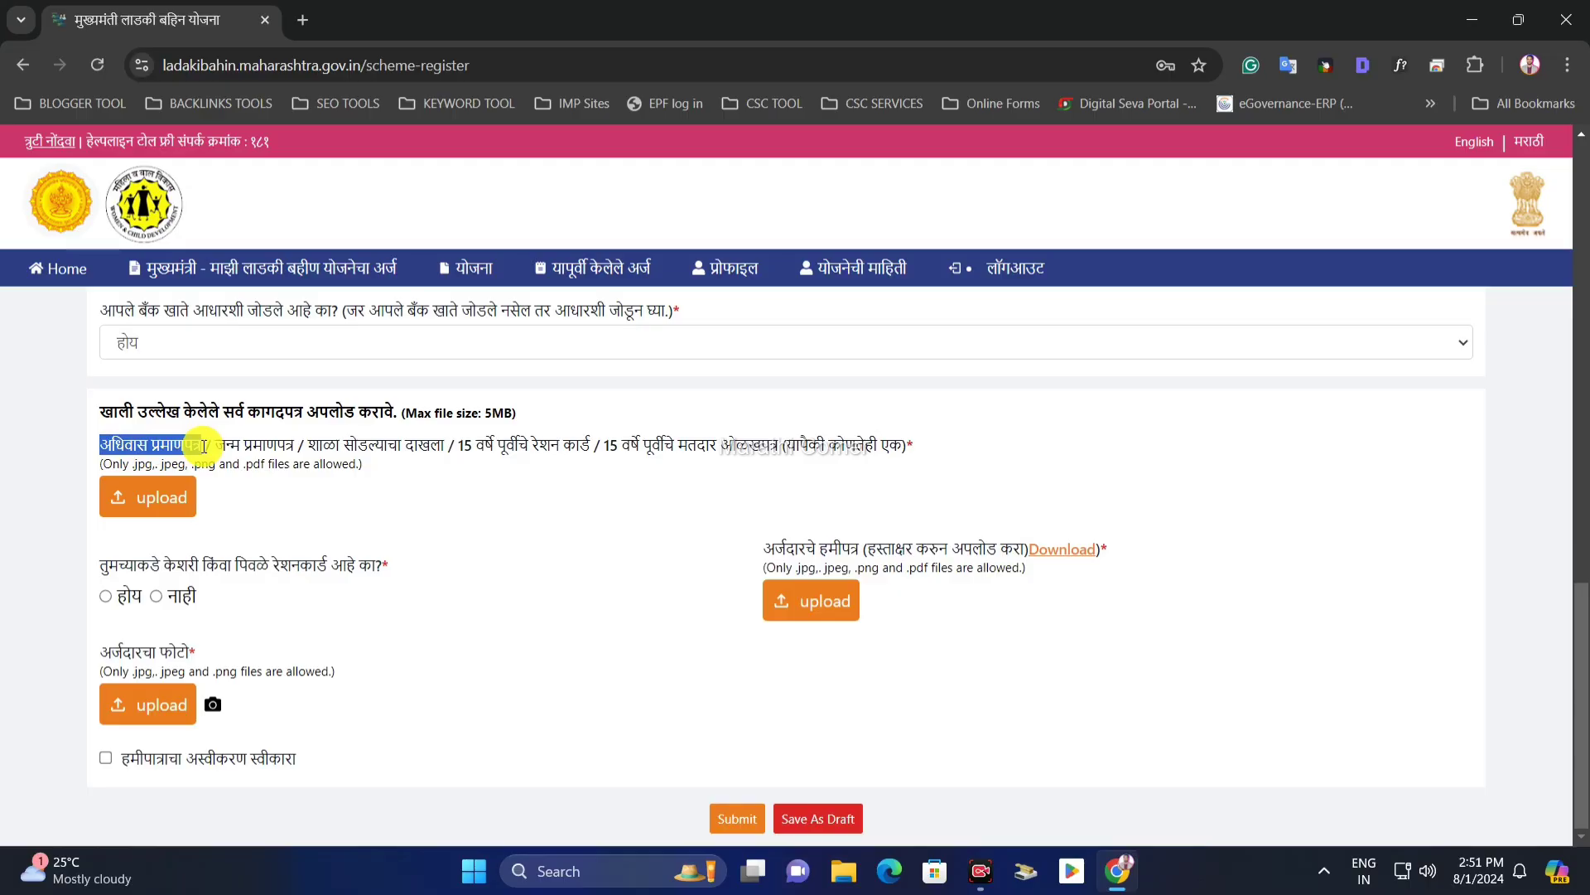
pyautogui.moveTo(99, 448); pyautogui.dragTo(583, 437)
pyautogui.click(193, 445)
pyautogui.click(443, 445)
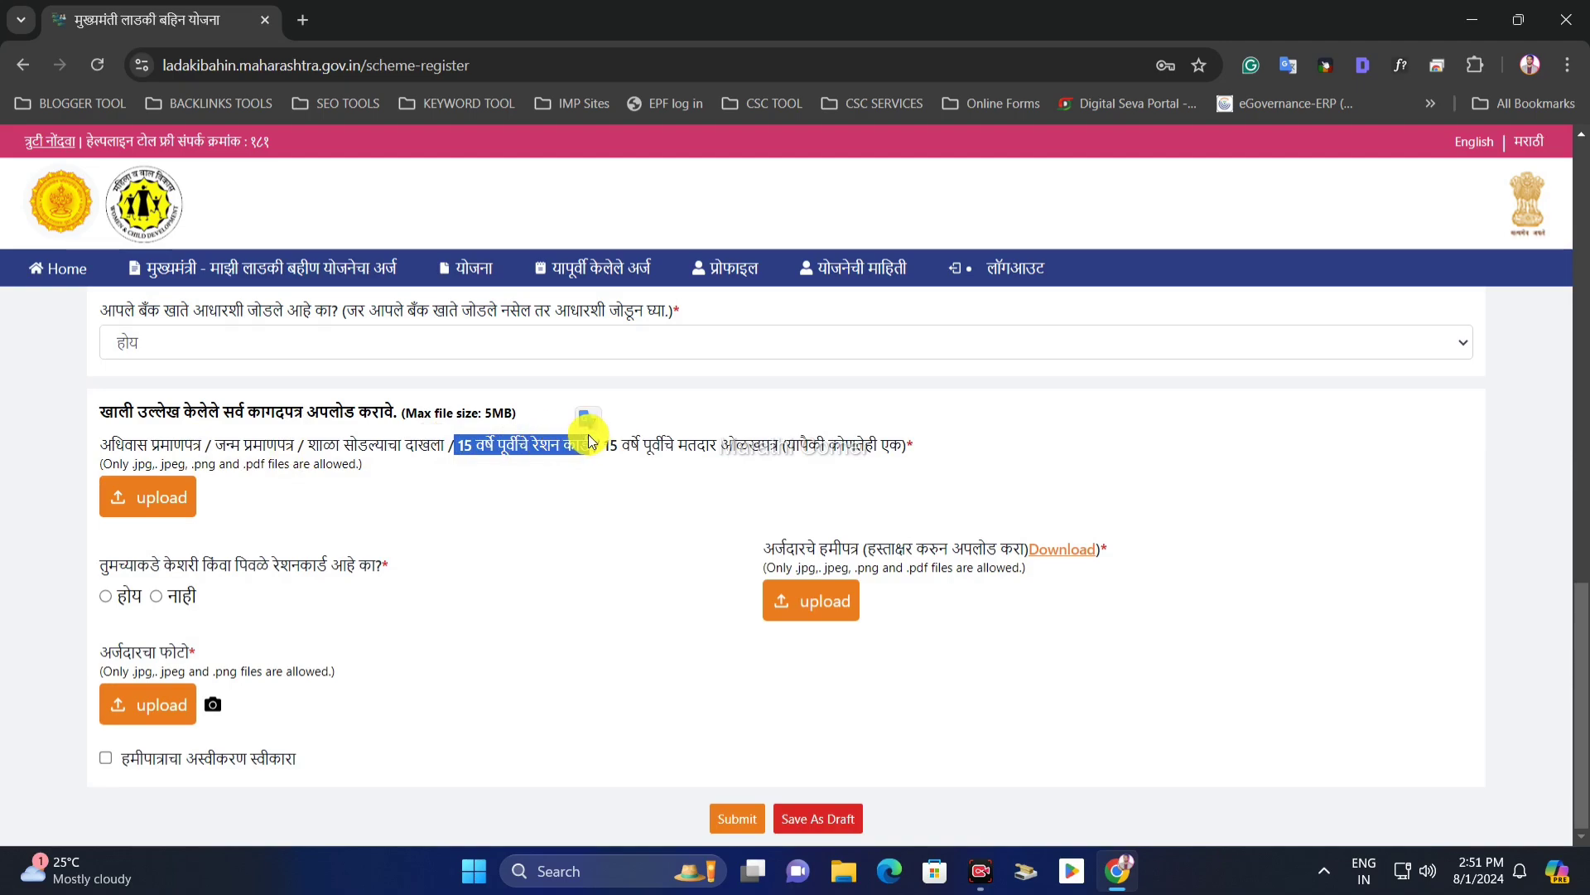
pyautogui.click(585, 445)
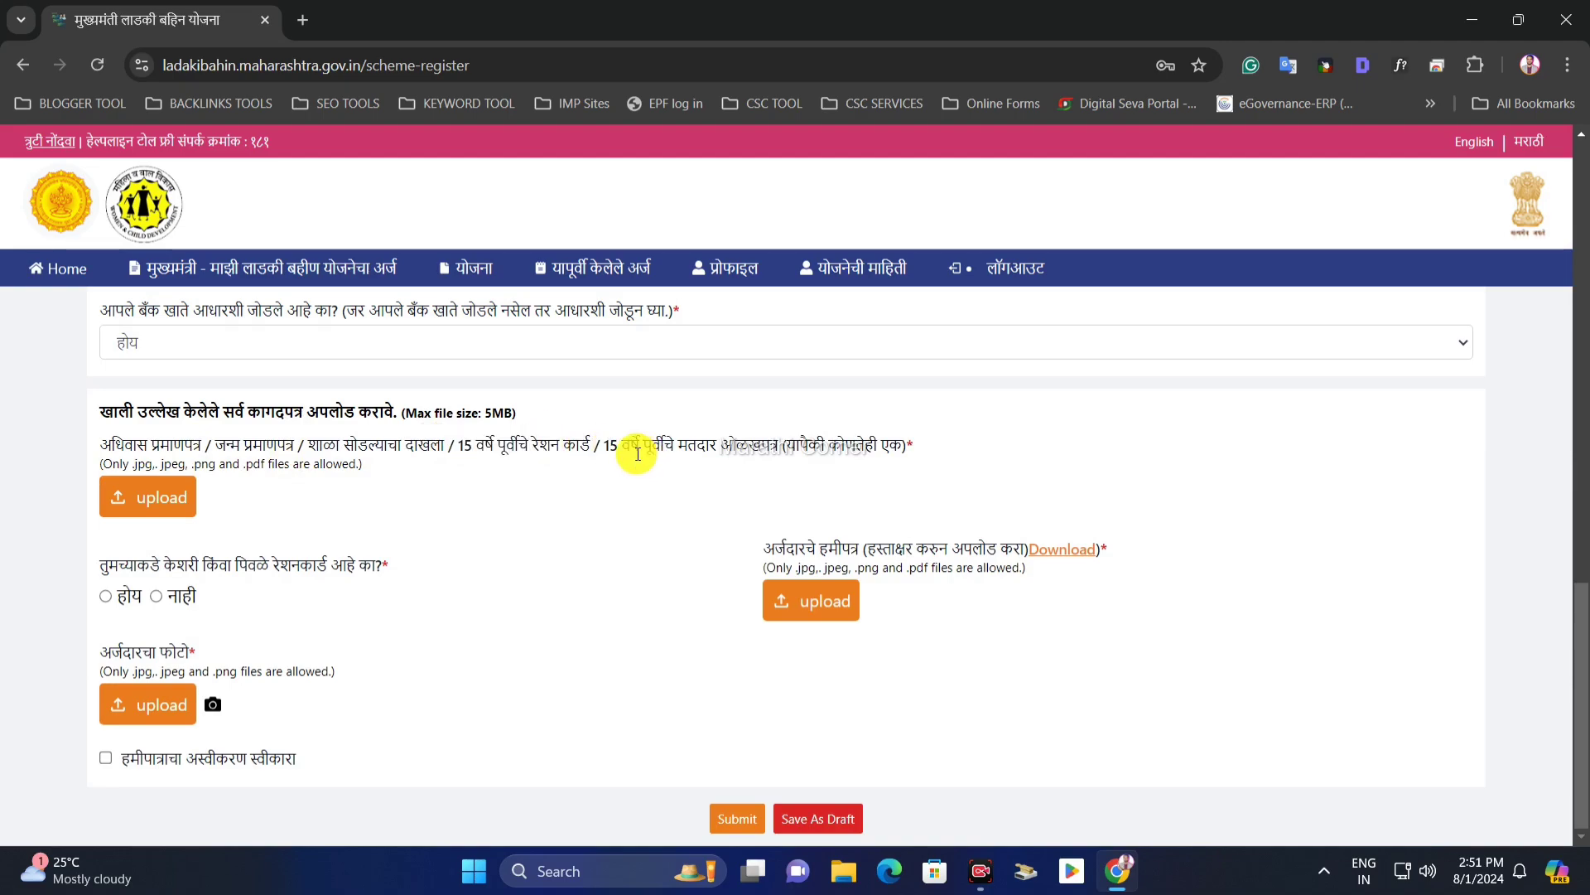
pyautogui.moveTo(604, 445); pyautogui.dragTo(784, 447)
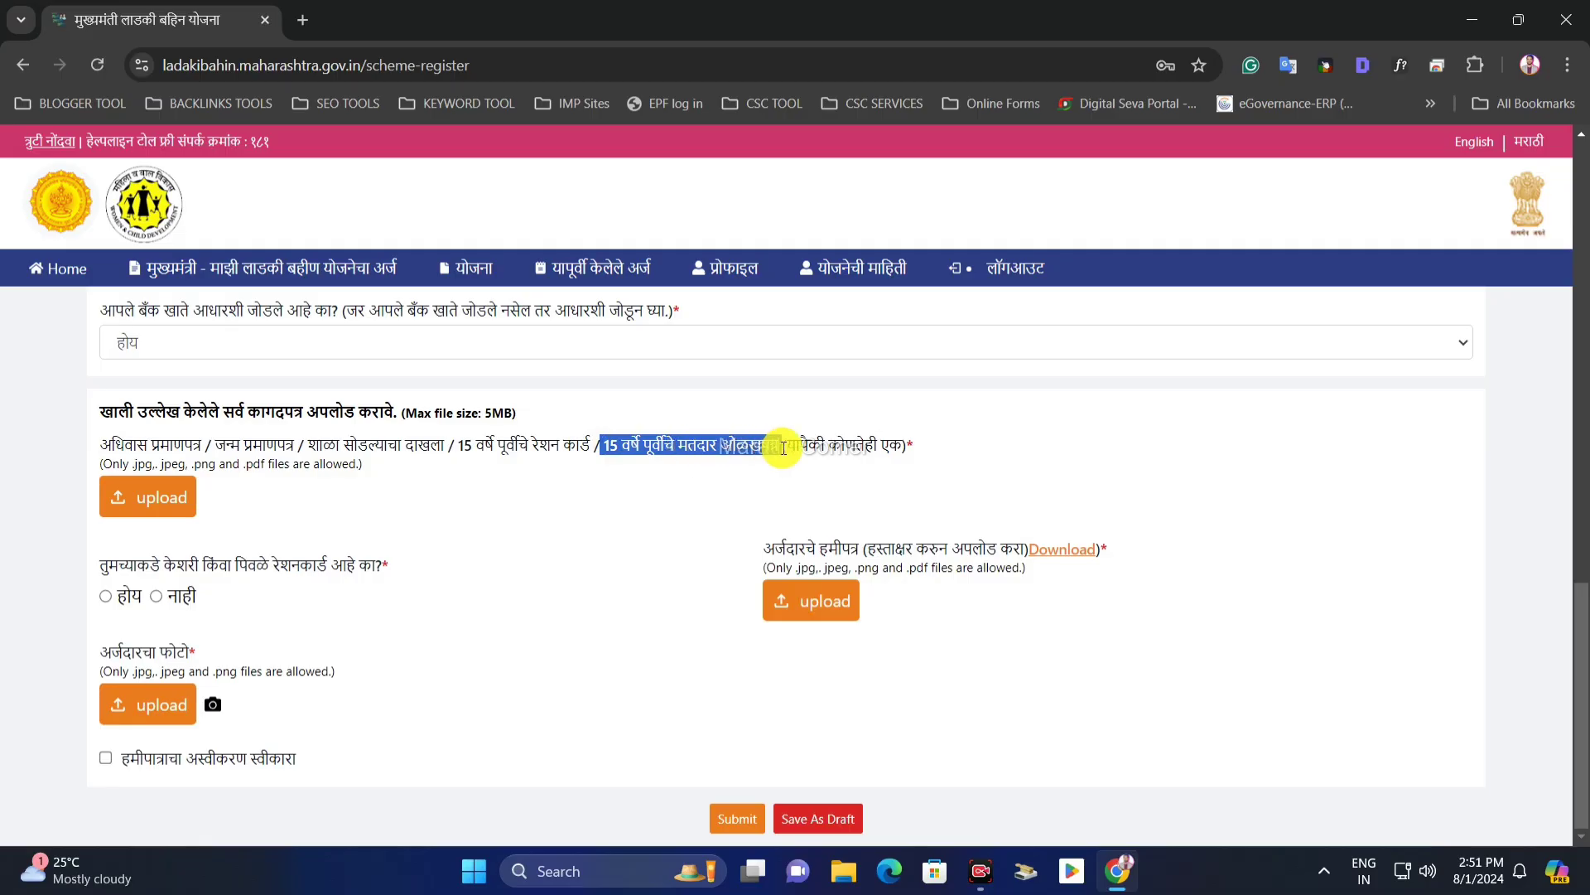
pyautogui.click(779, 448)
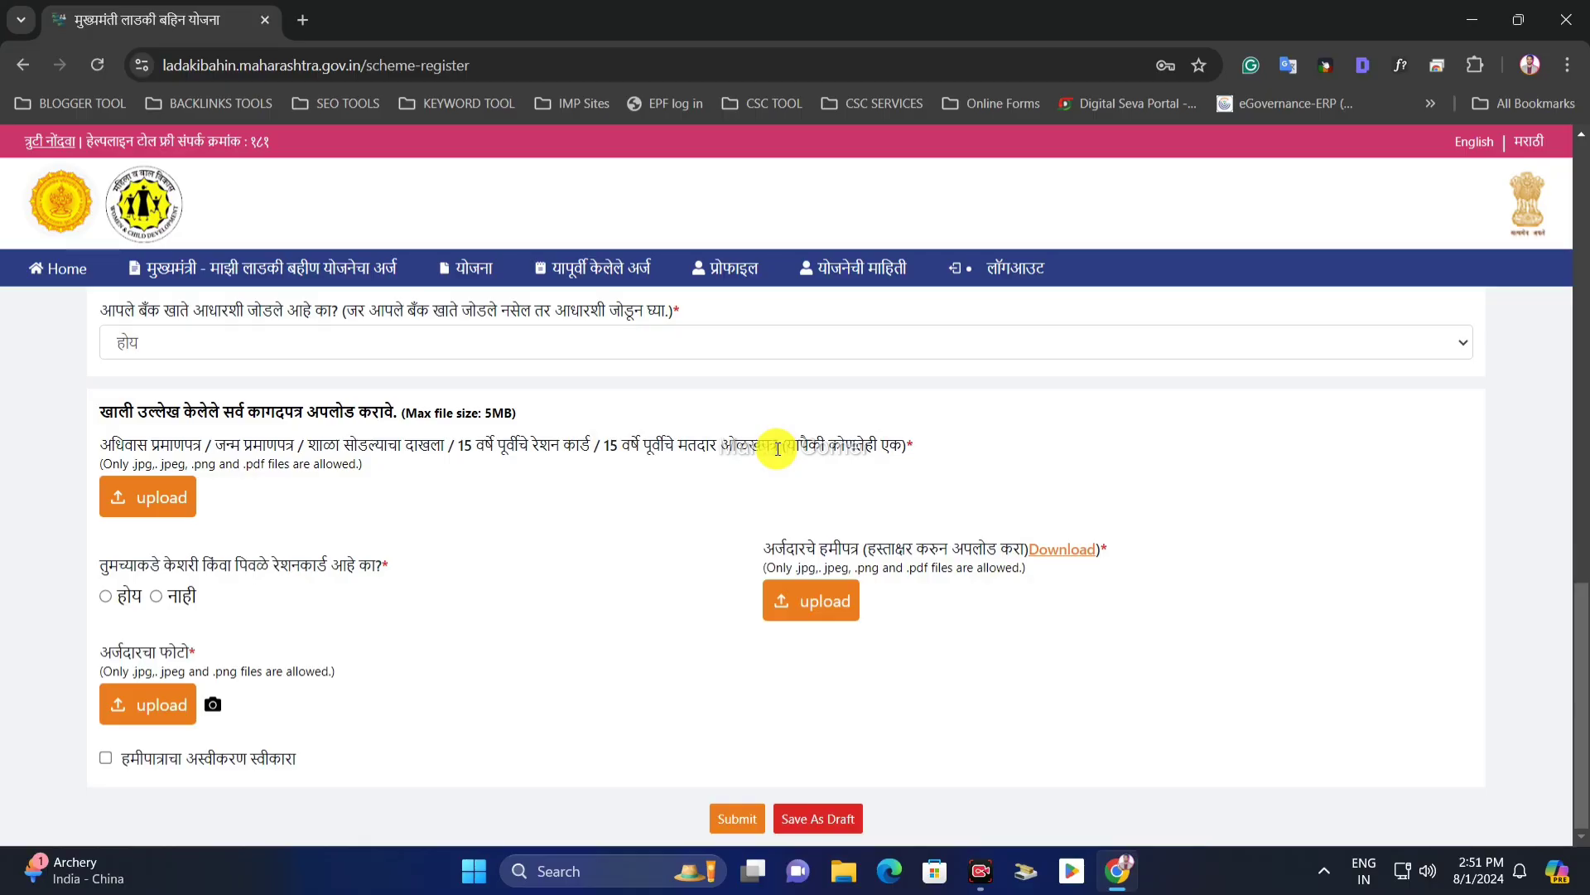
pyautogui.moveTo(786, 446); pyautogui.dragTo(895, 446)
pyautogui.moveTo(112, 435); pyautogui.dragTo(856, 434)
pyautogui.click(564, 496)
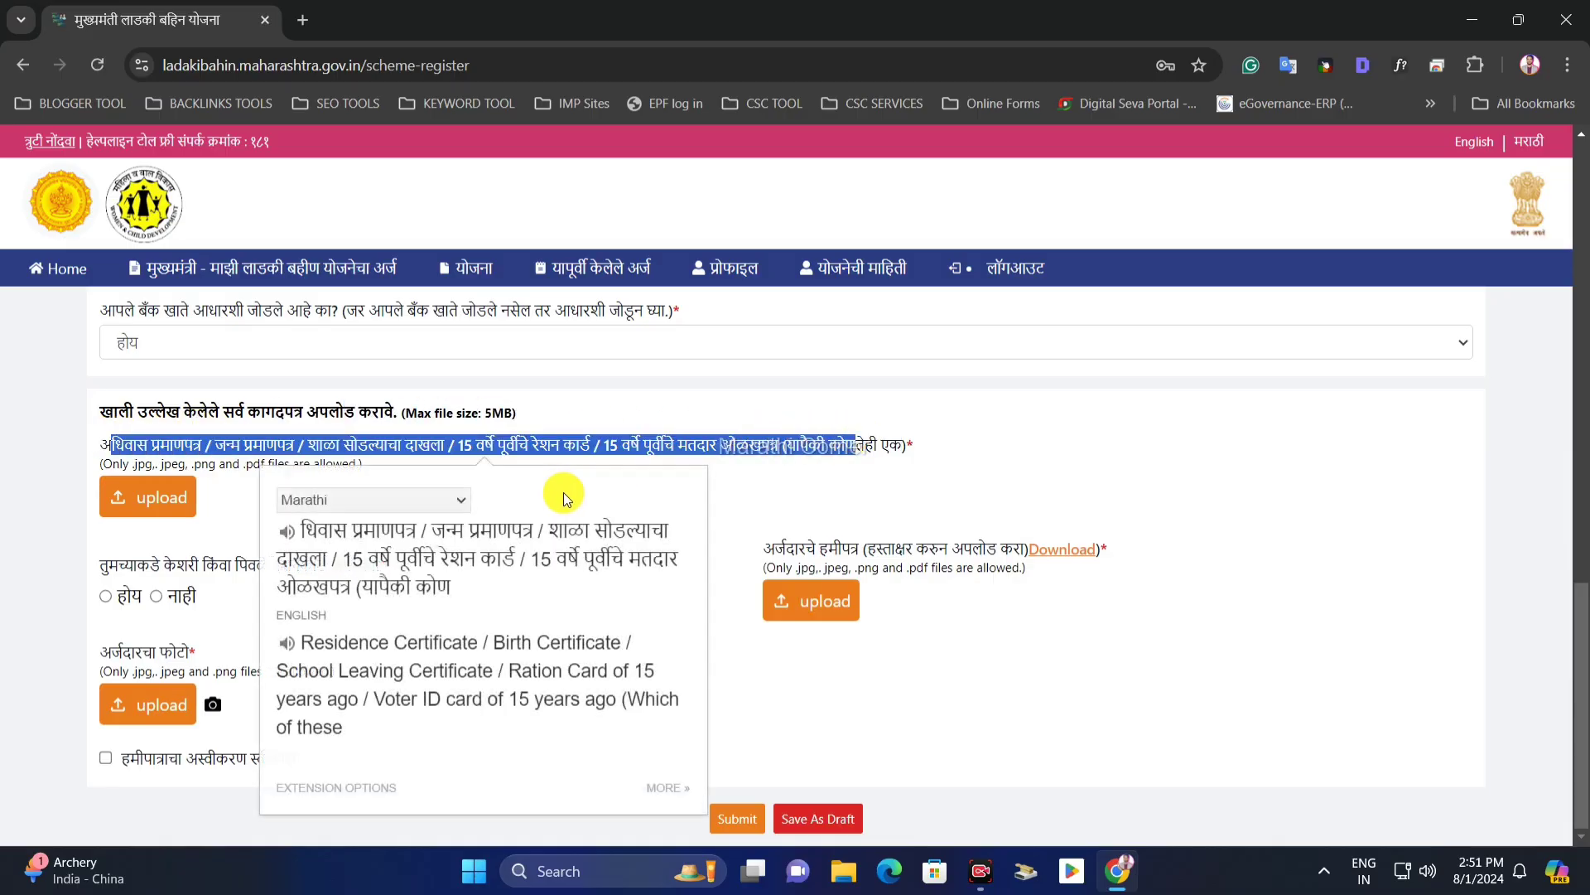
pyautogui.click(698, 478)
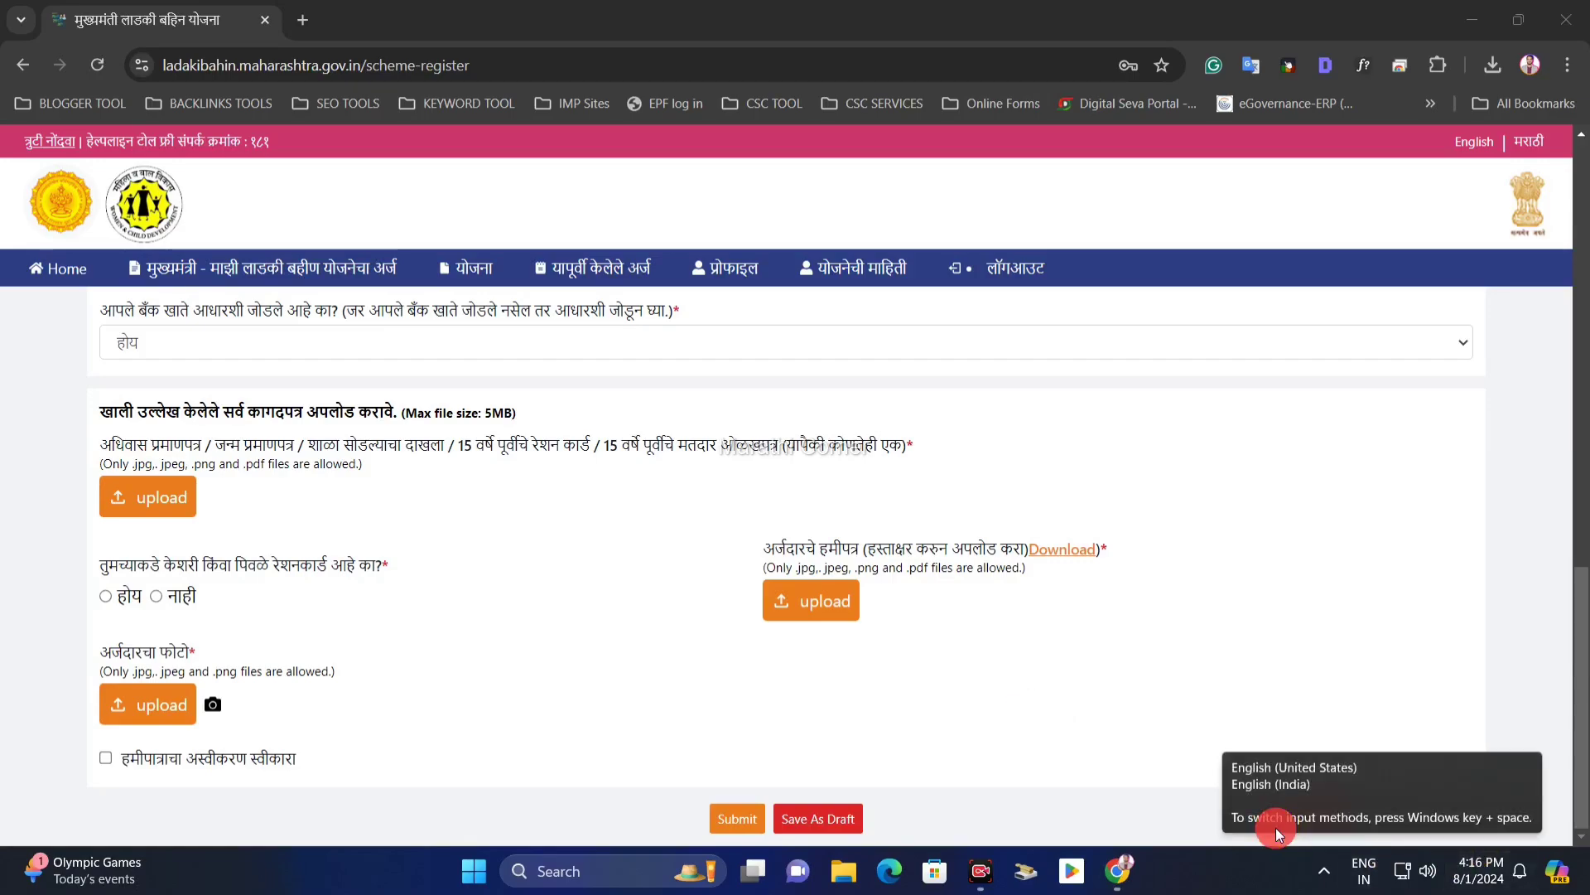
# - Upload the leaving certificate image from the patole folder as residence proof and preview it
pyautogui.click(1278, 831)
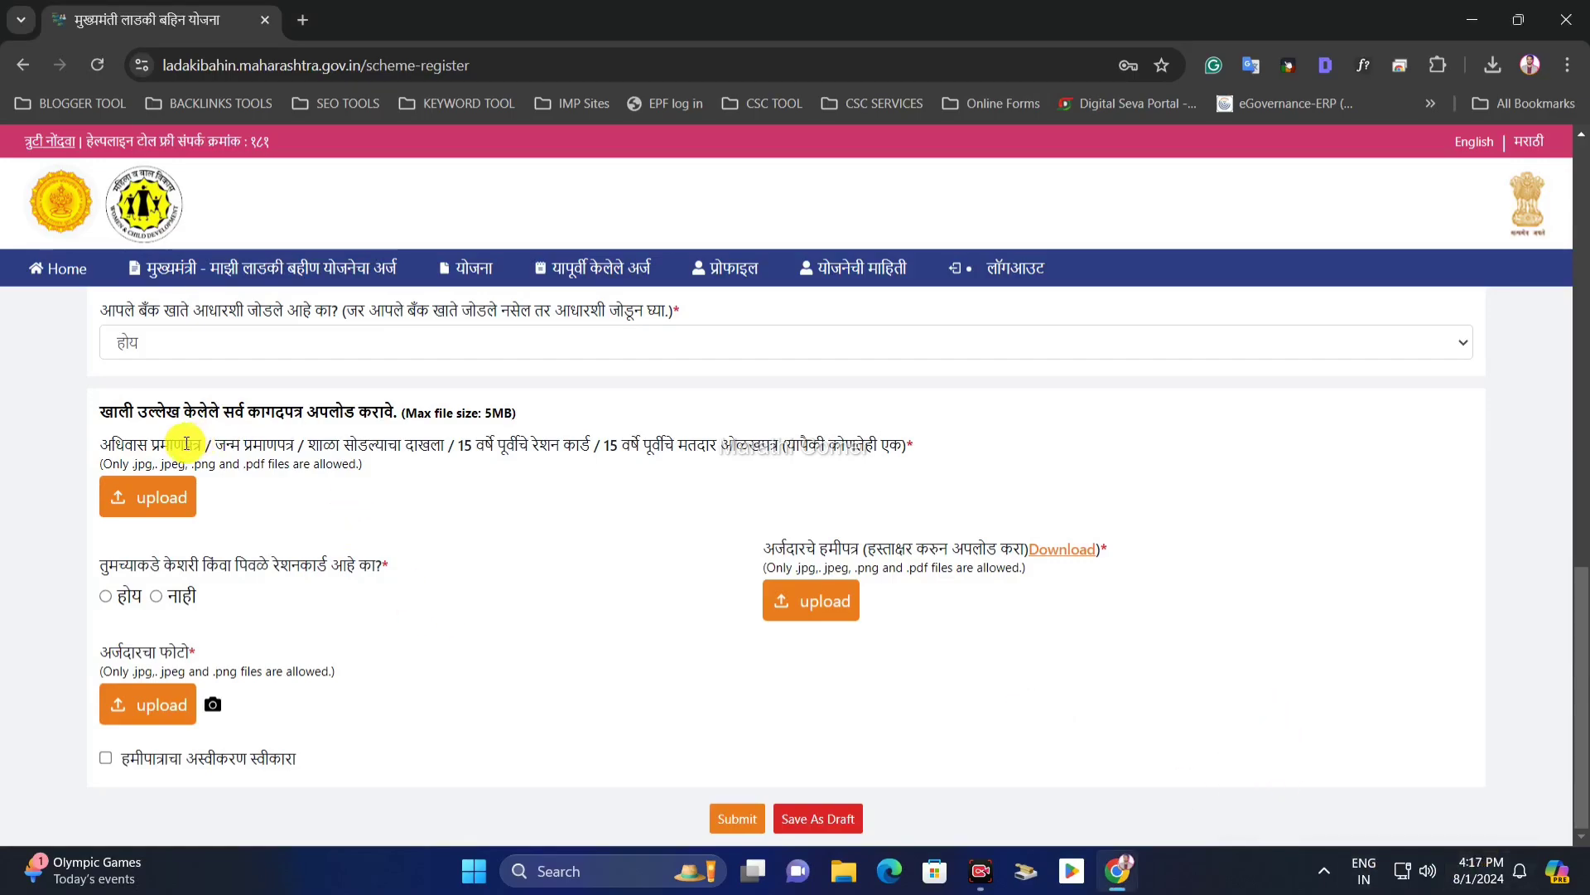
pyautogui.moveTo(184, 445); pyautogui.dragTo(893, 456)
pyautogui.click(895, 449)
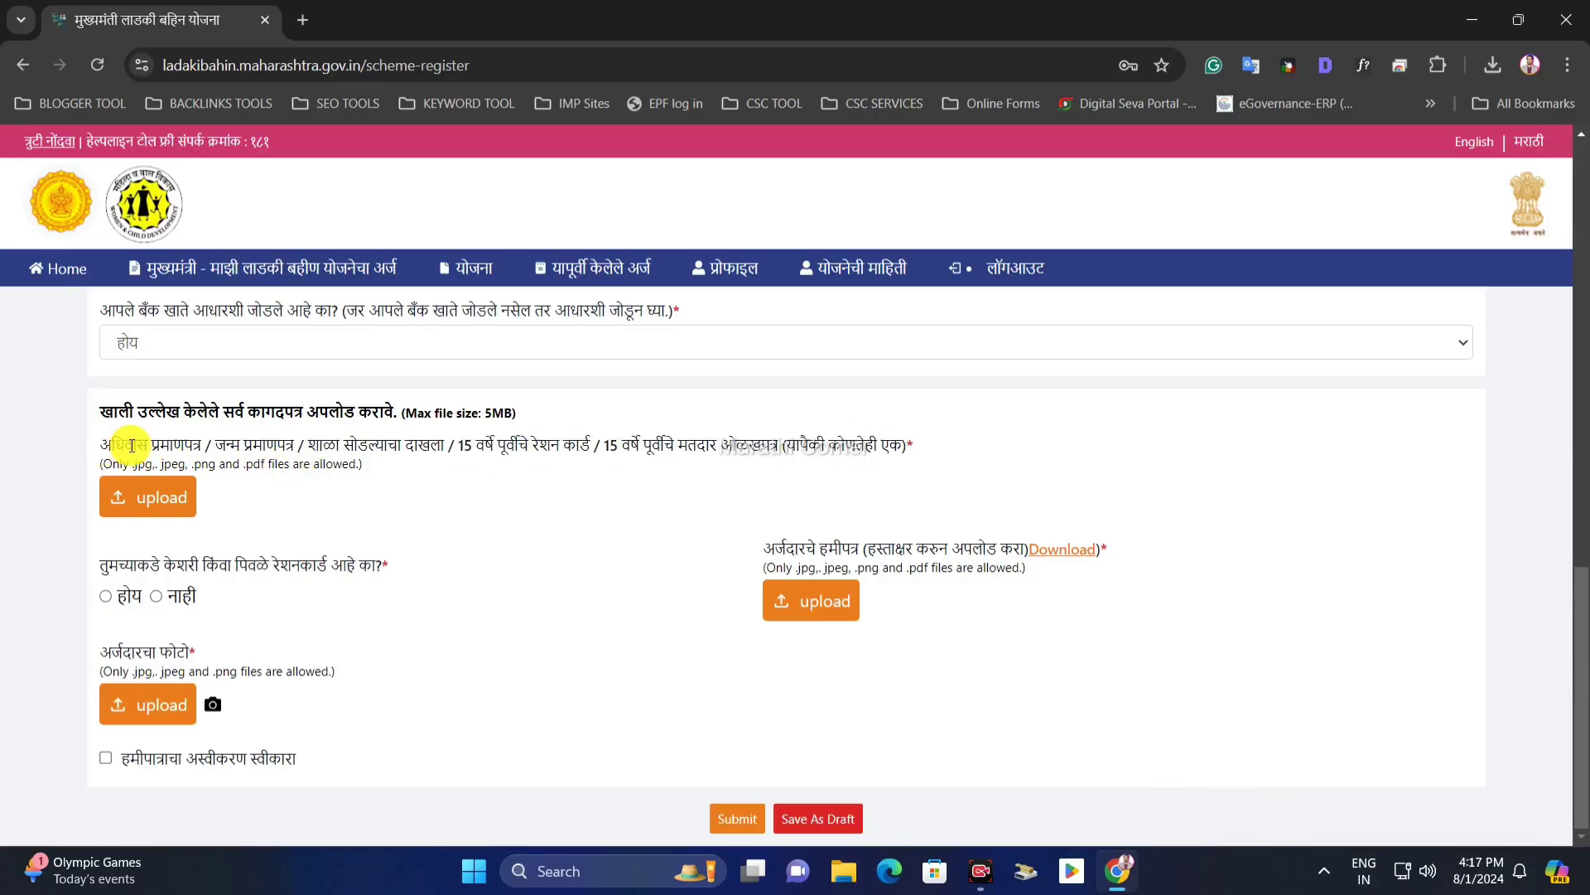
pyautogui.moveTo(305, 445); pyautogui.dragTo(394, 445)
pyautogui.click(151, 493)
pyautogui.doubleClick(261, 199)
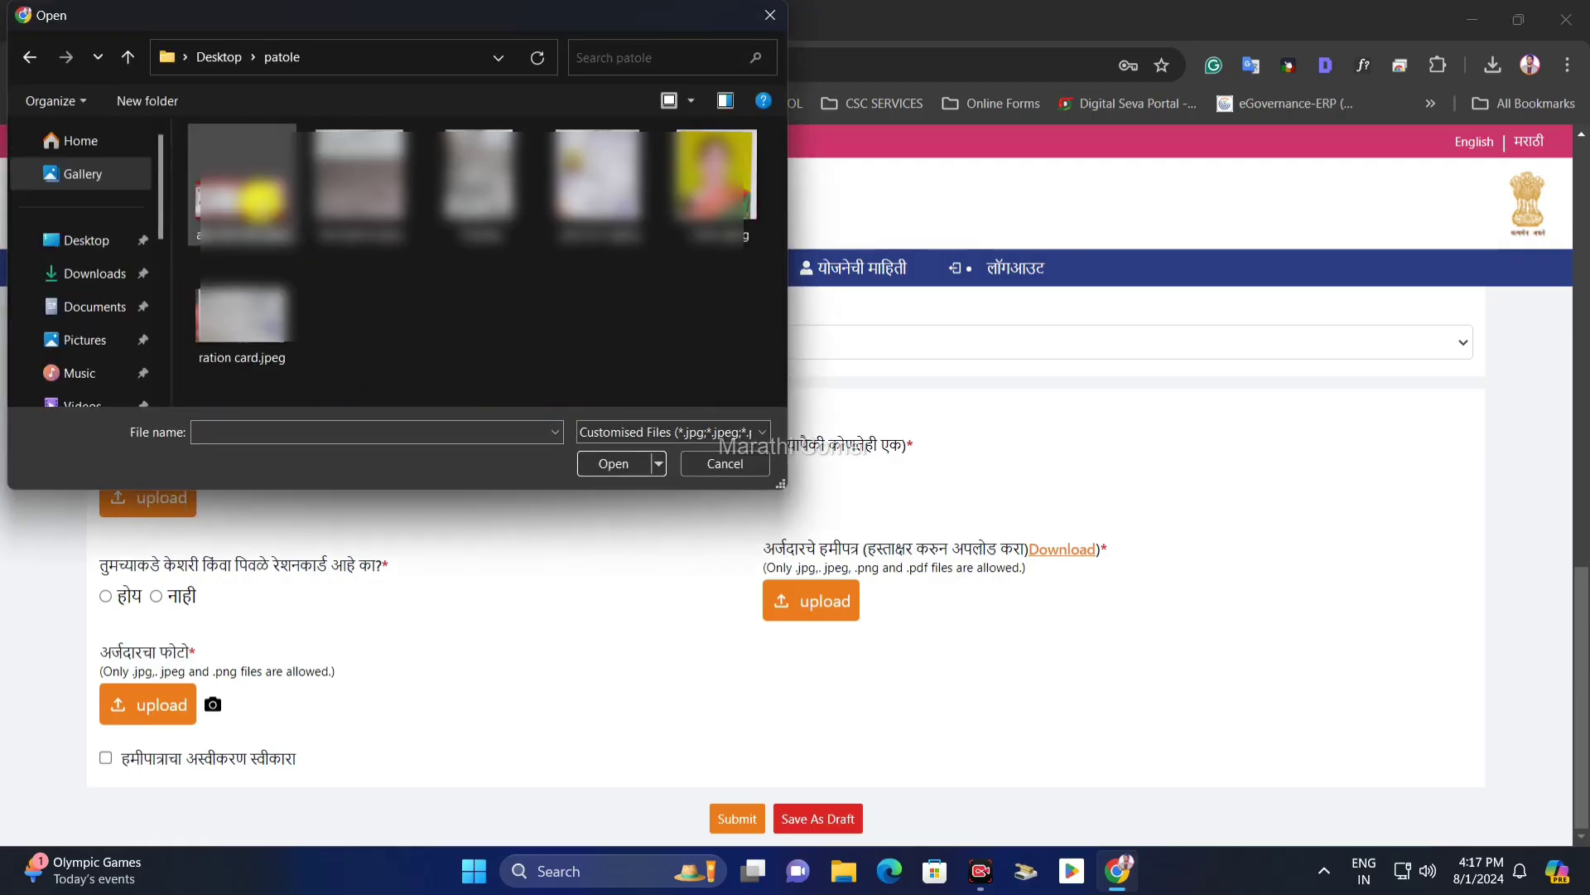
pyautogui.doubleClick(490, 169)
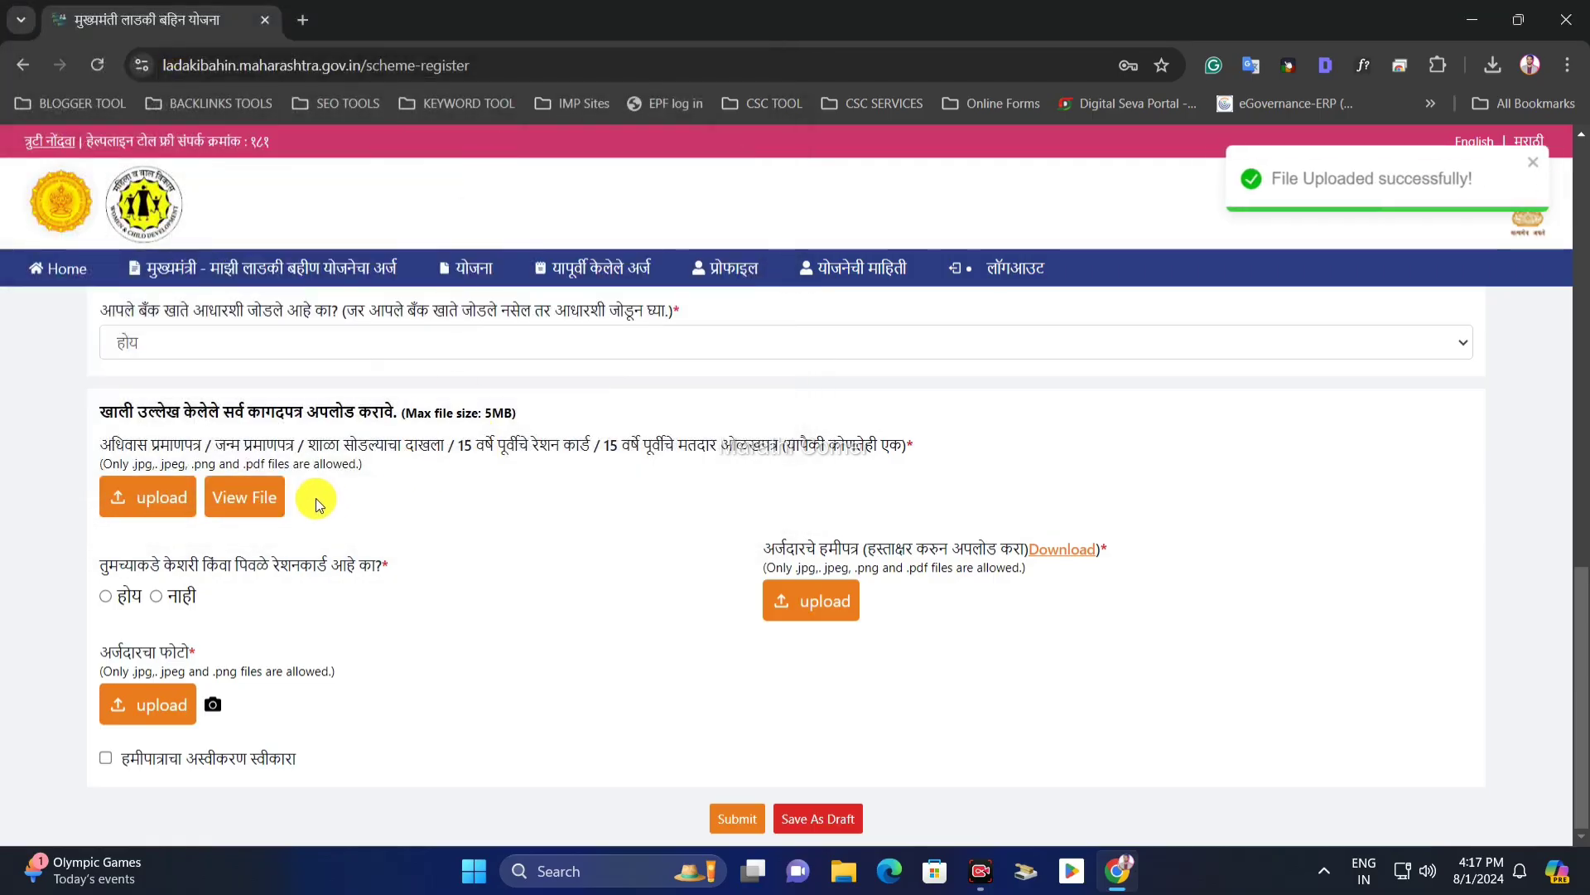
pyautogui.moveTo(1318, 178); pyautogui.dragTo(1433, 178)
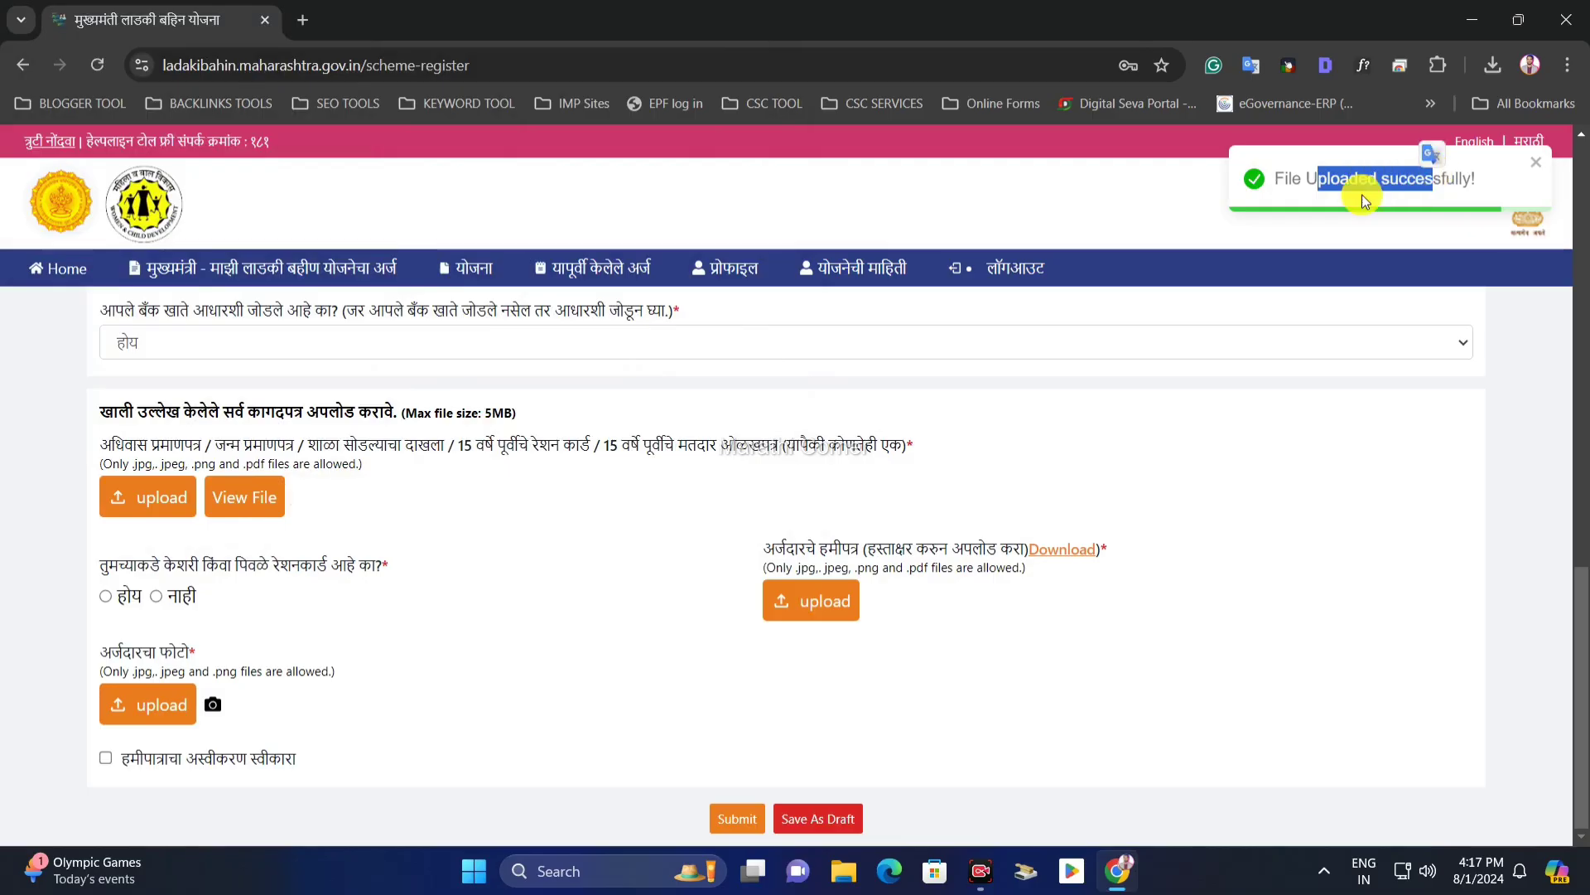
pyautogui.click(255, 508)
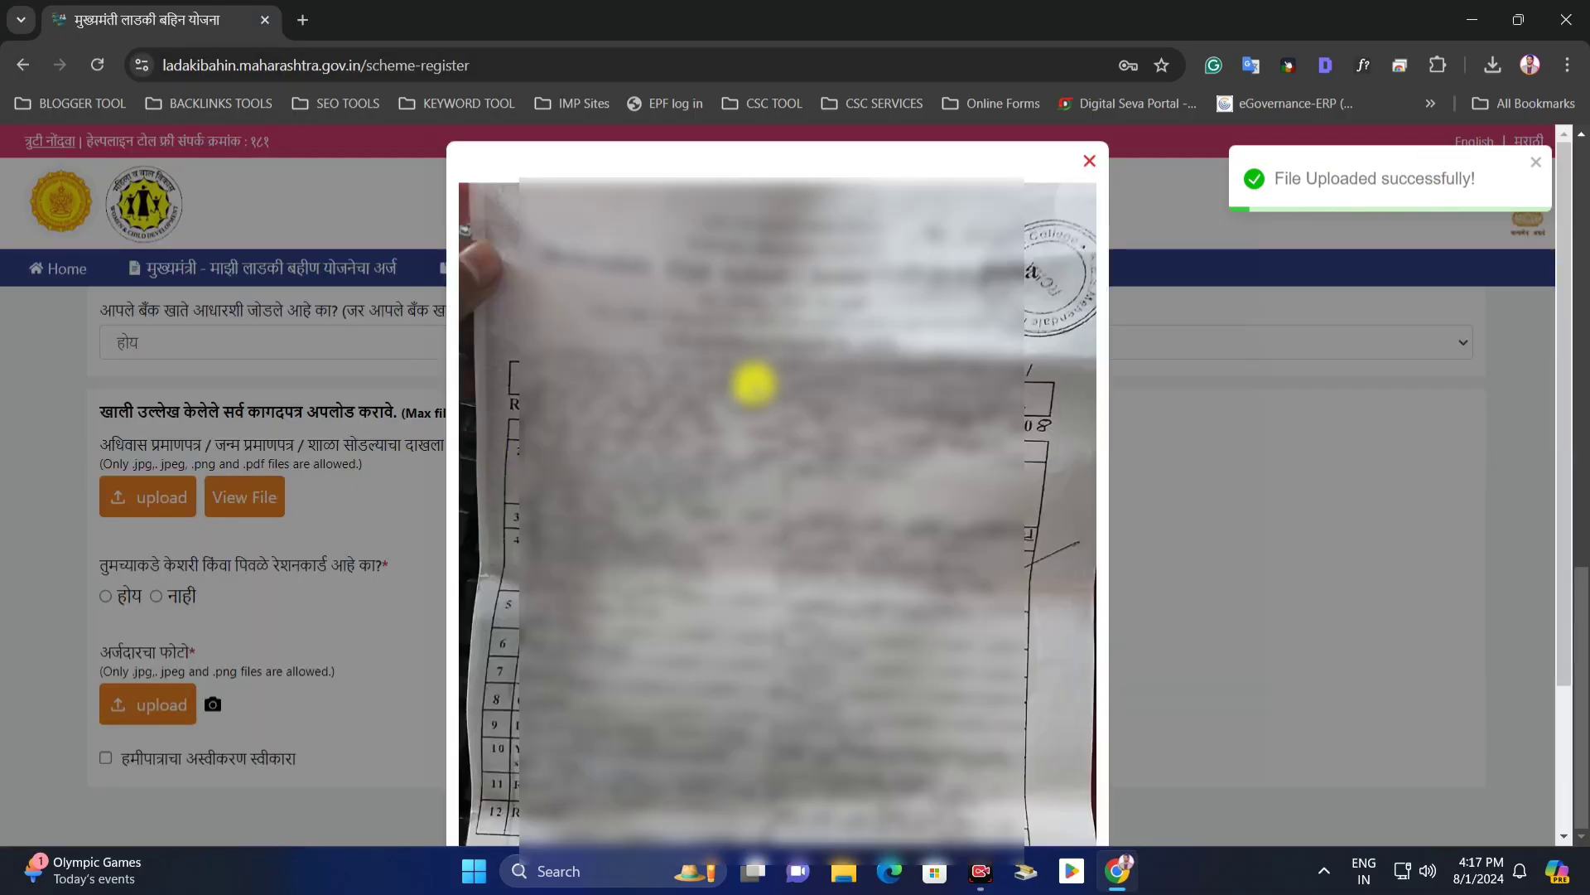
# - Close the document preview and answer होय to having a saffron or yellow ration card
pyautogui.click(1101, 166)
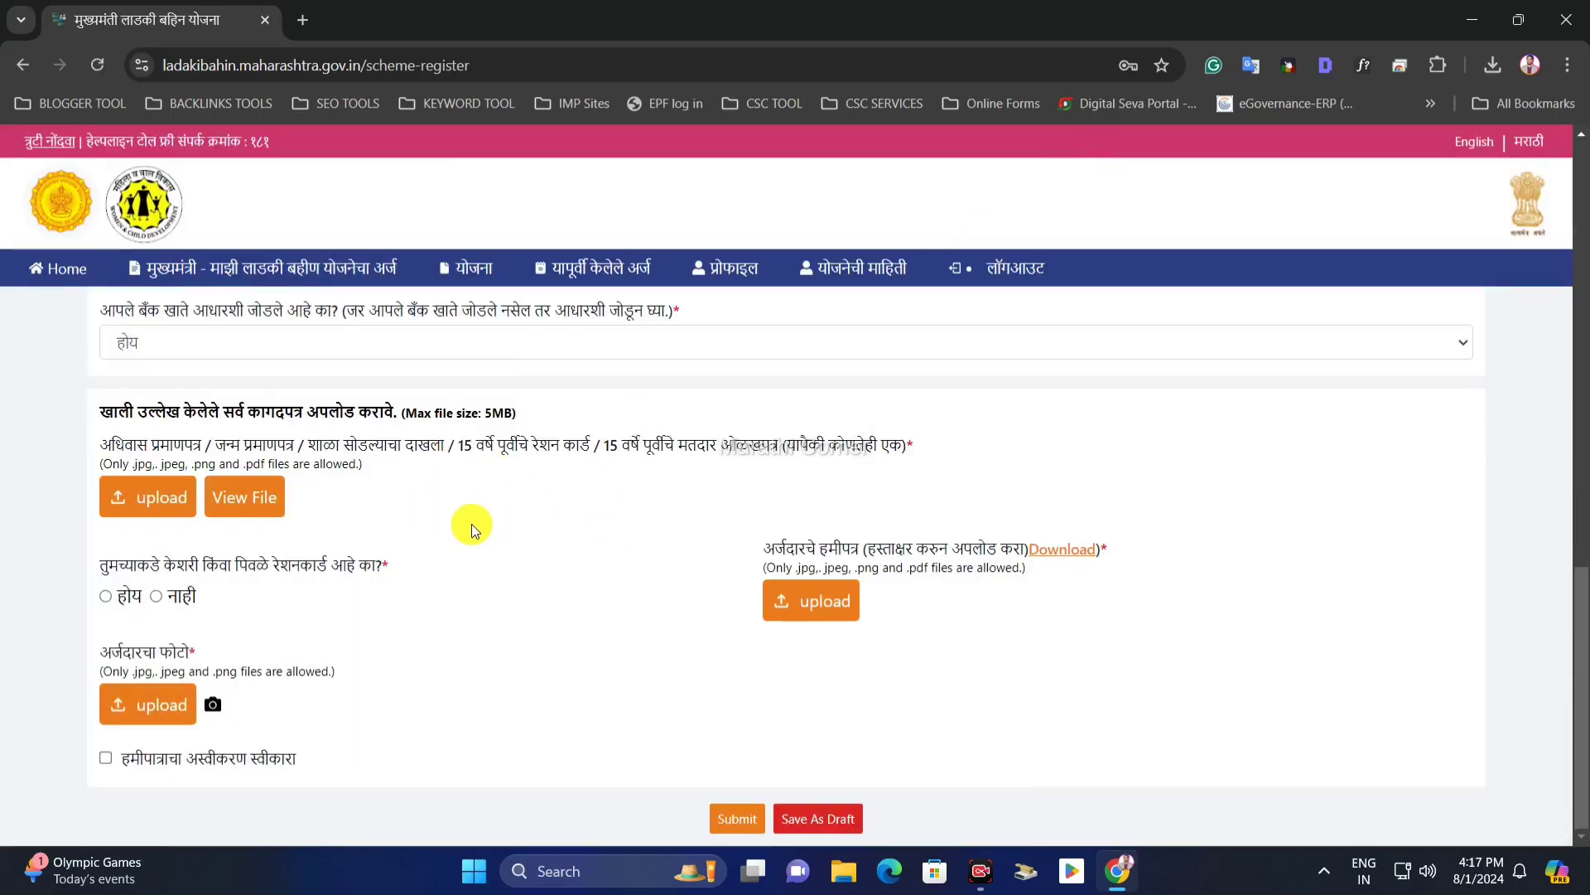
pyautogui.moveTo(105, 568); pyautogui.dragTo(339, 559)
pyautogui.click(389, 564)
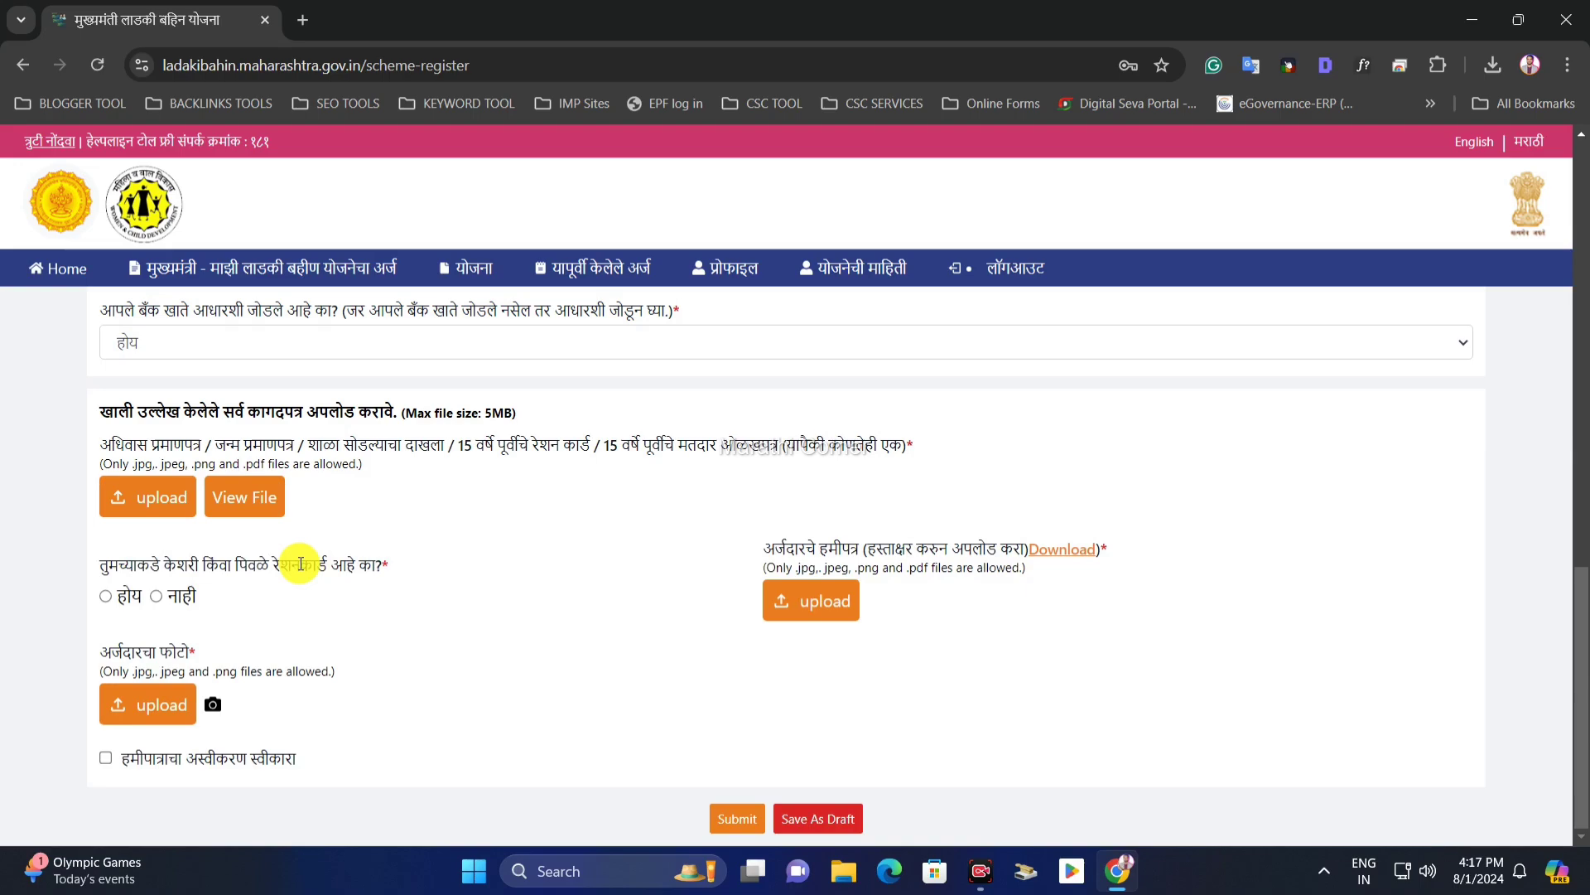
pyautogui.click(105, 596)
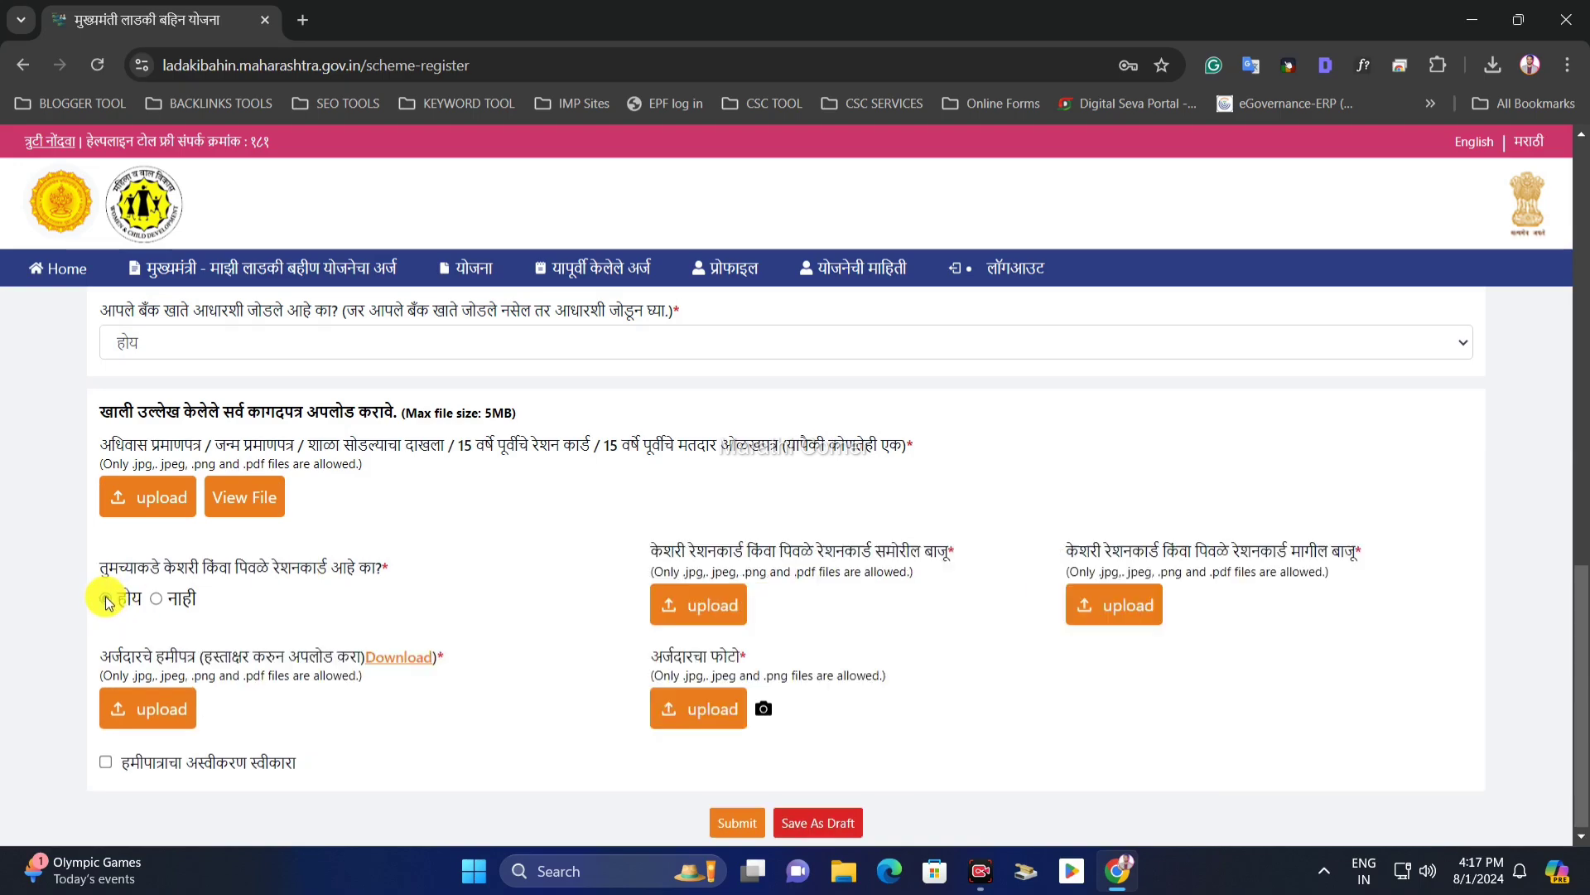
pyautogui.moveTo(632, 548); pyautogui.dragTo(852, 550)
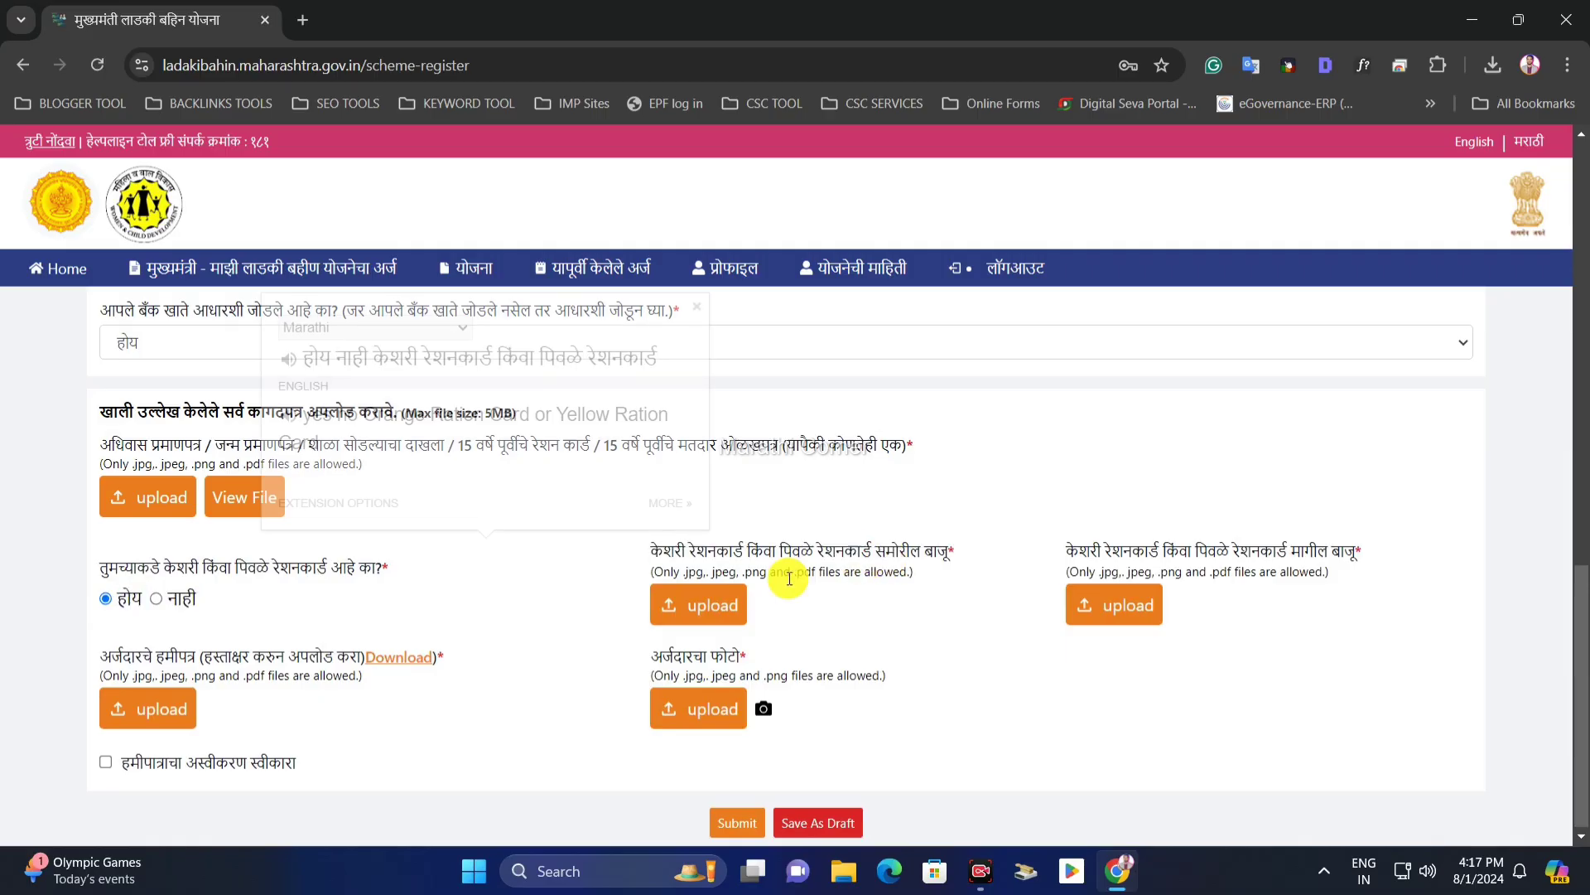
pyautogui.click(704, 577)
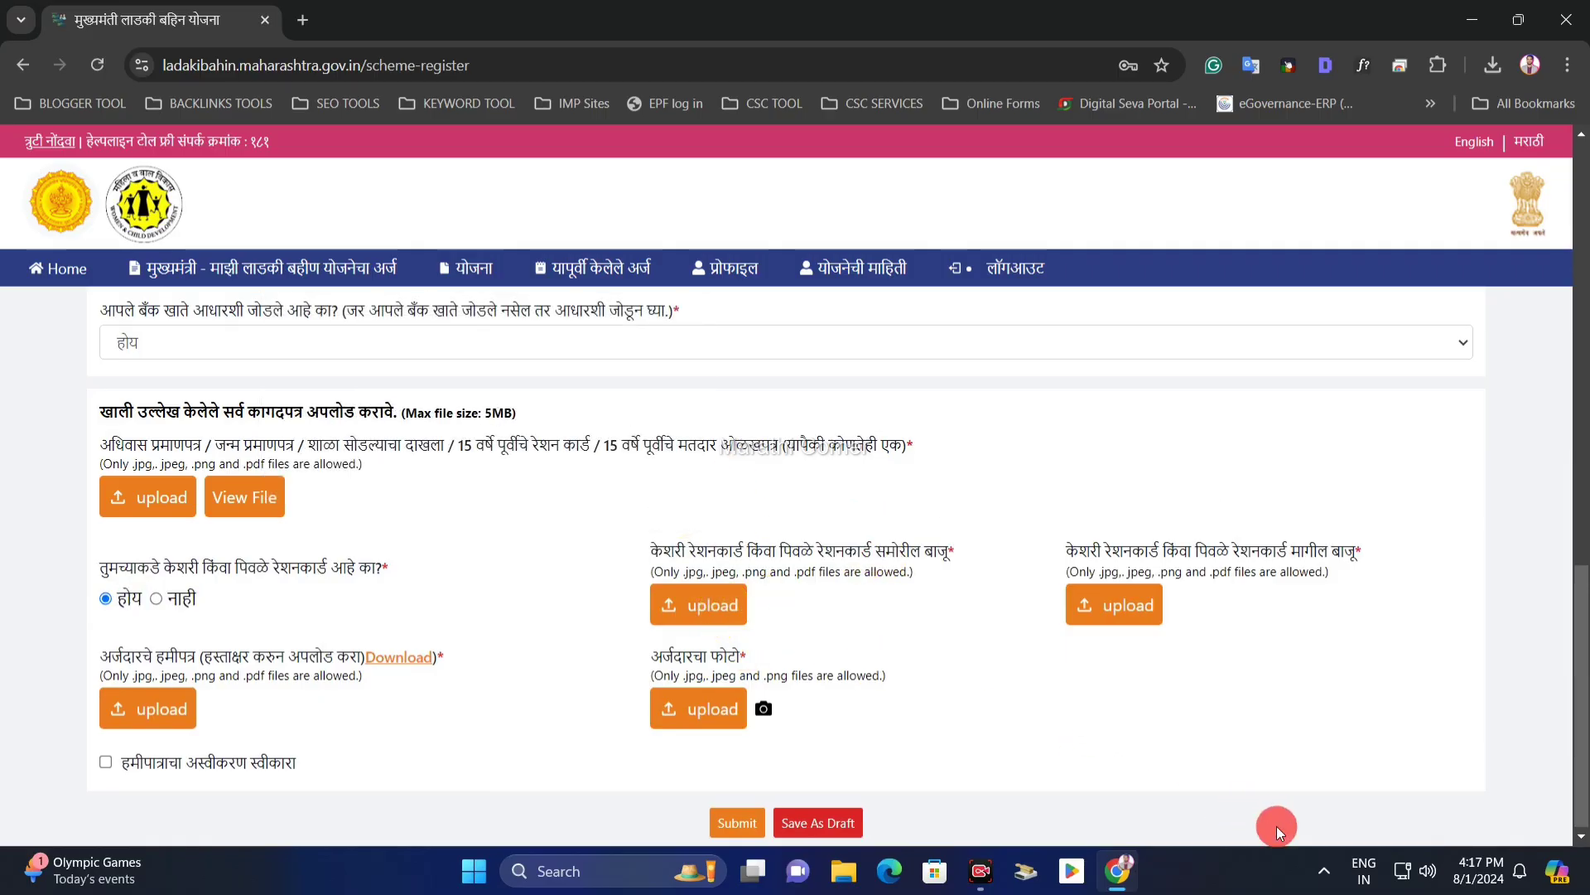
# - Try नाही, which shows the income certificate upload, then switch the ration card answer back to होय
pyautogui.moveTo(700, 550); pyautogui.dragTo(910, 550)
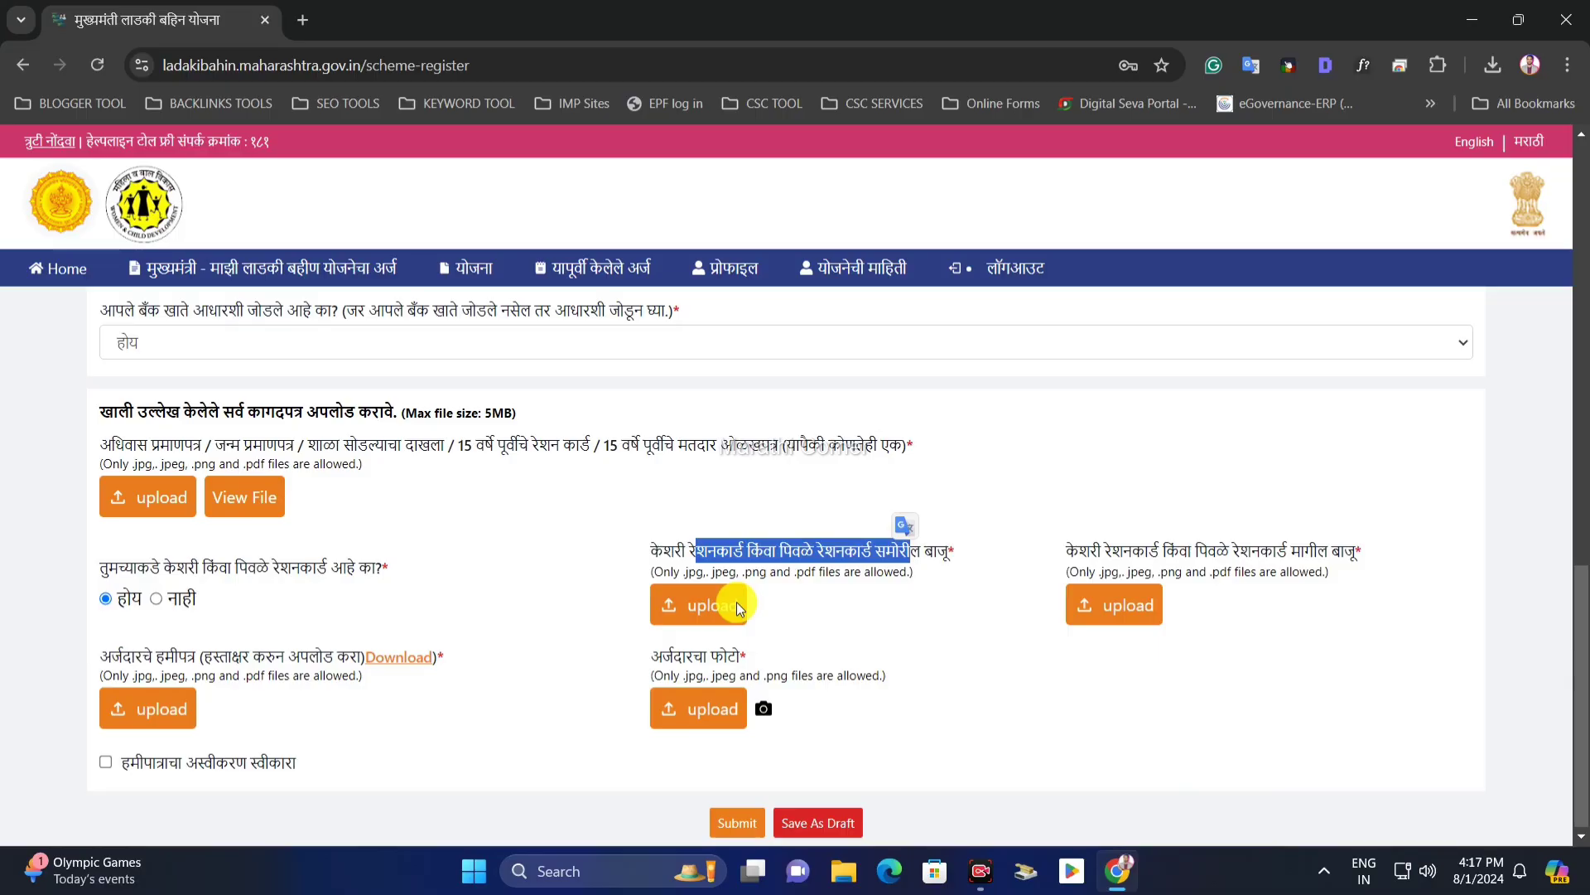
pyautogui.moveTo(1122, 550); pyautogui.dragTo(1331, 550)
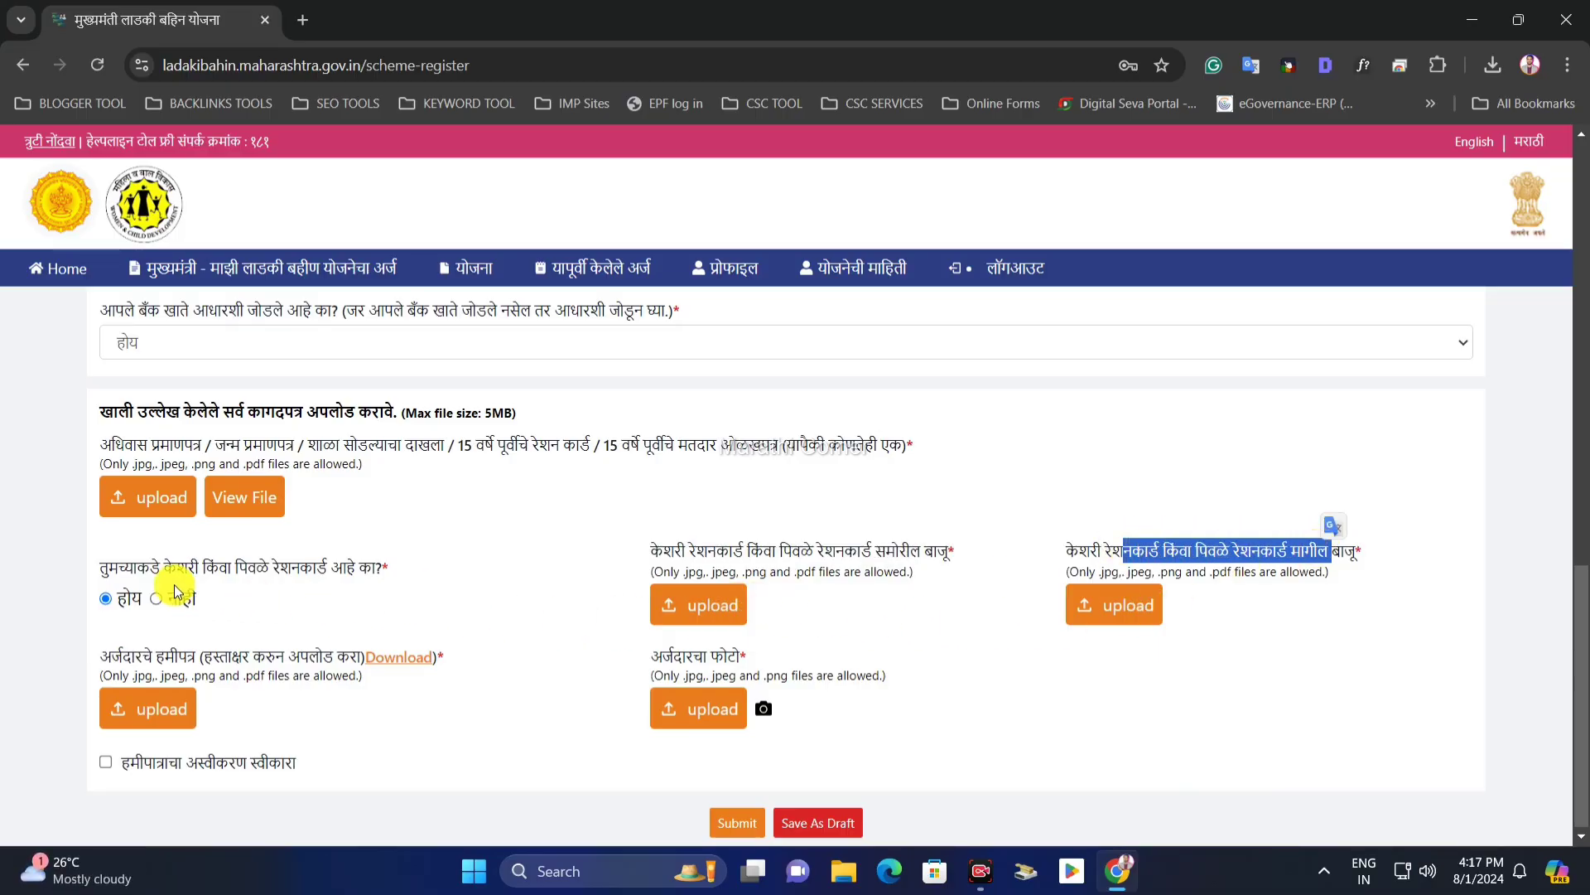
pyautogui.moveTo(165, 569); pyautogui.dragTo(359, 571)
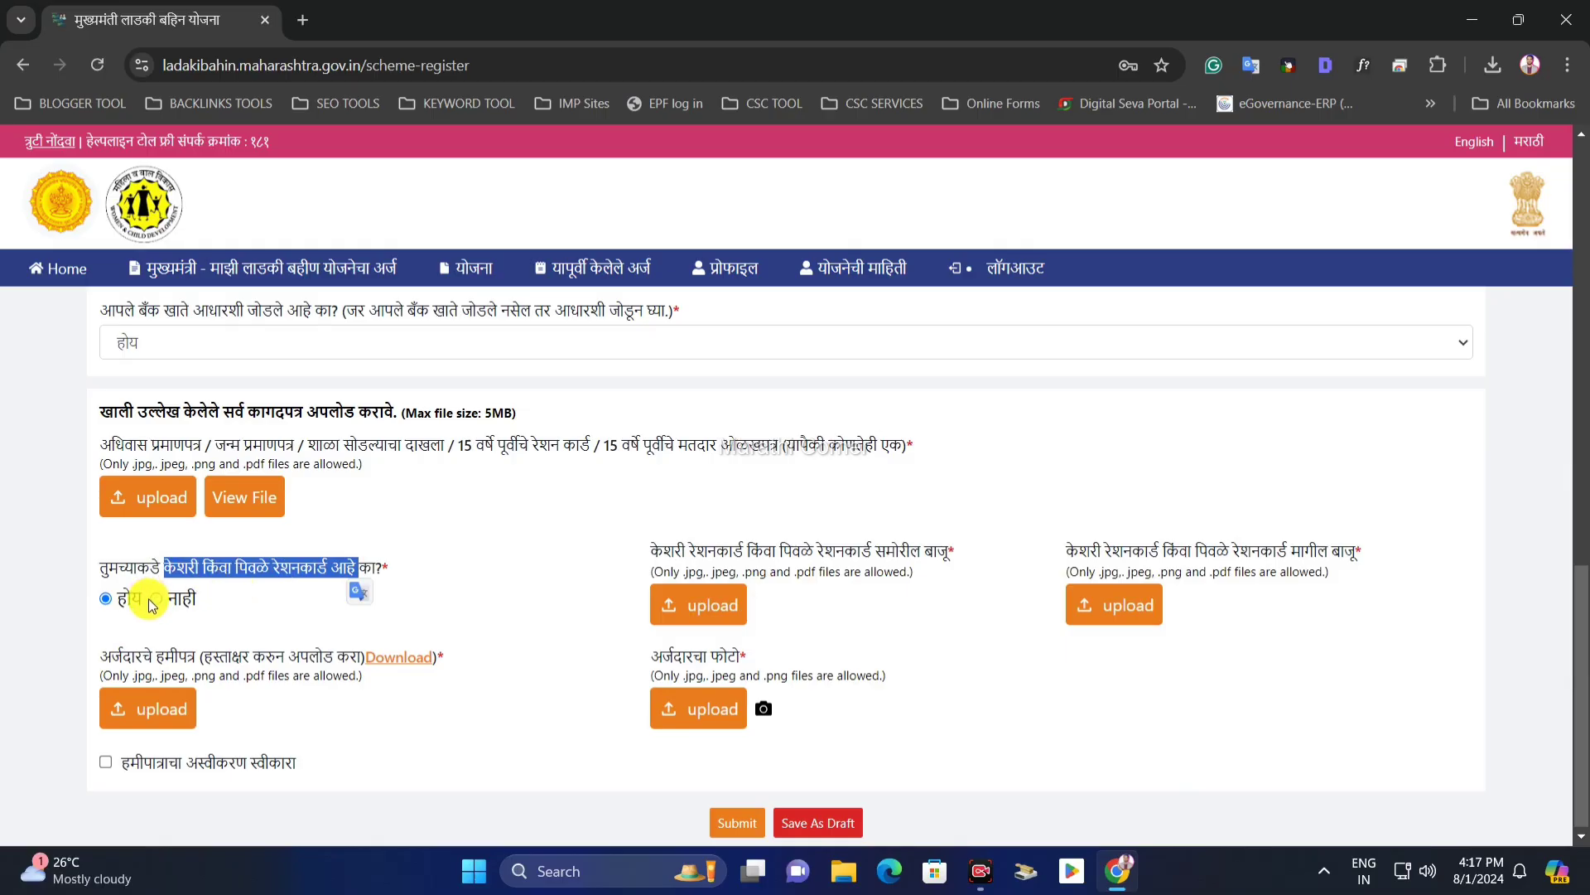
pyautogui.click(187, 602)
pyautogui.moveTo(825, 548); pyautogui.dragTo(916, 545)
pyautogui.click(956, 559)
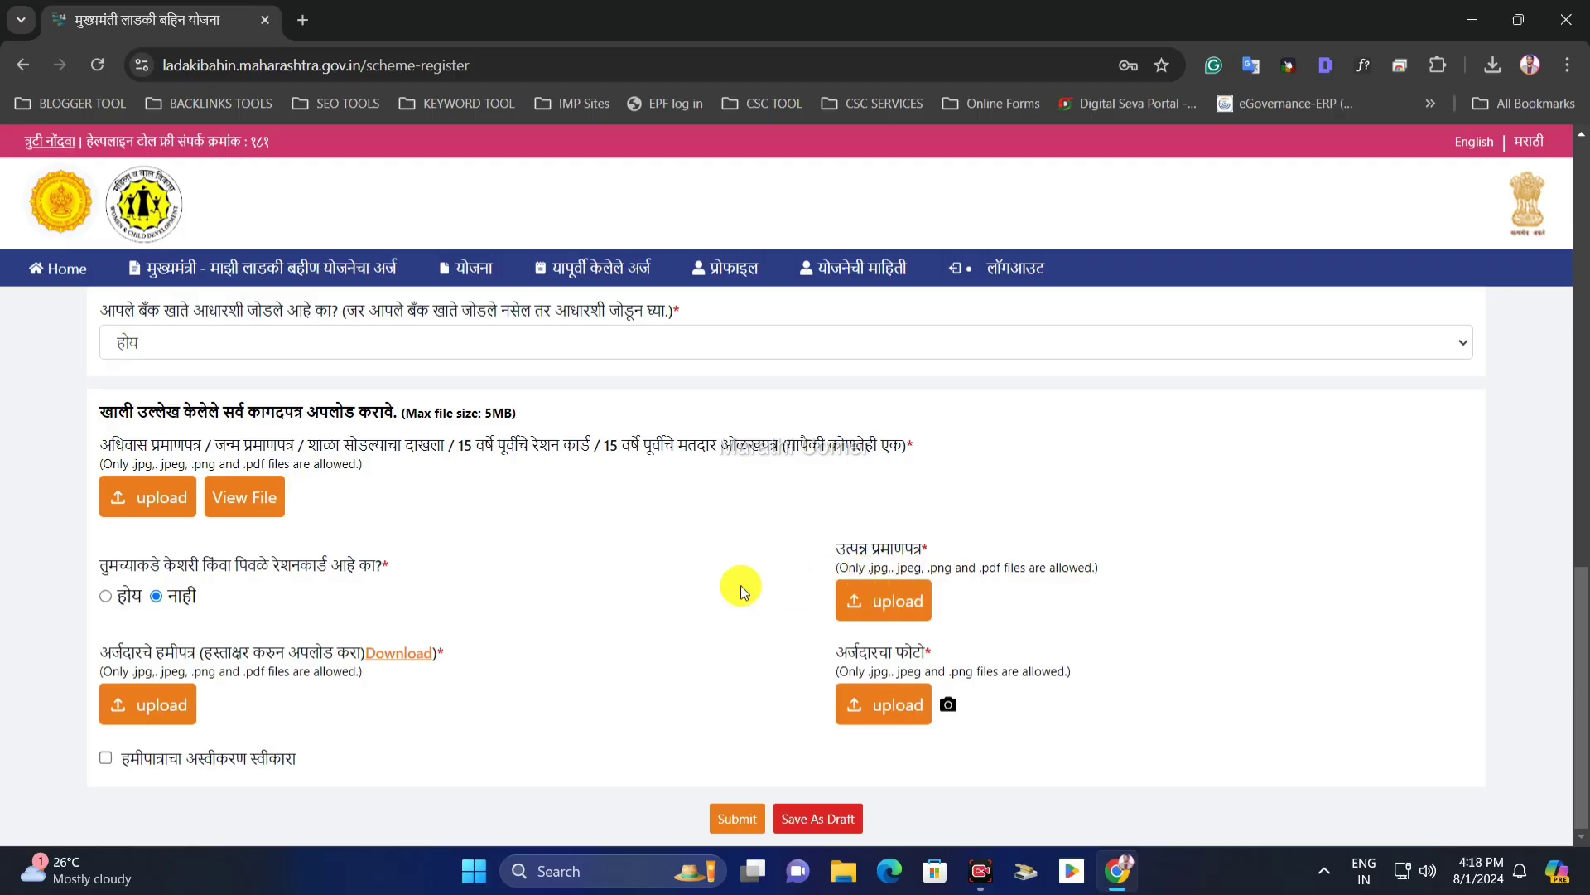
pyautogui.click(110, 597)
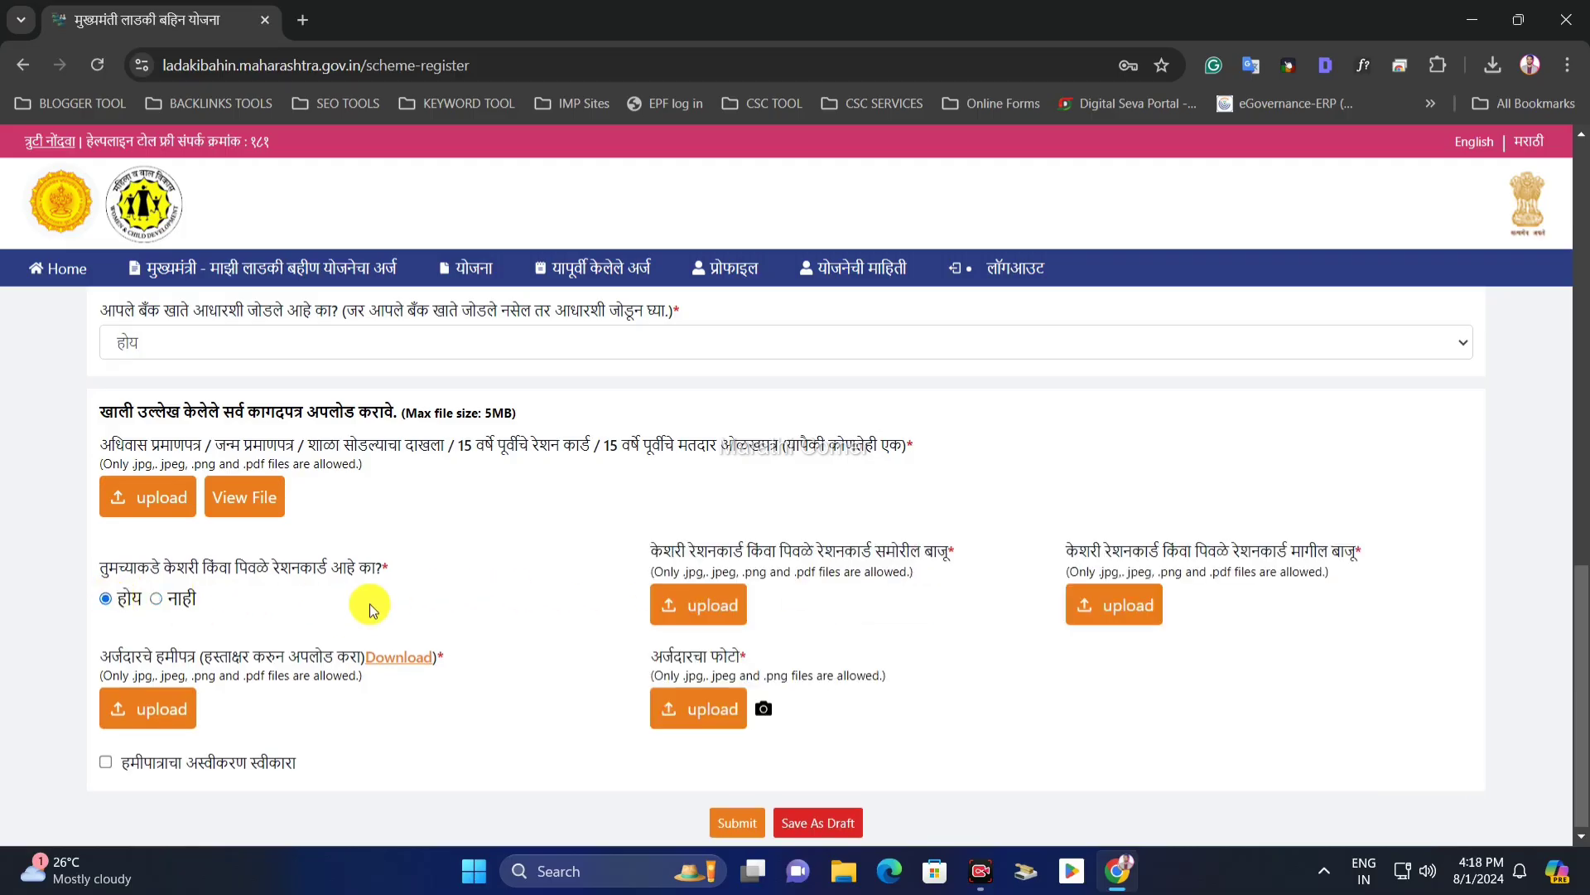
# - Upload the ration card images as the front and back sides
pyautogui.click(709, 605)
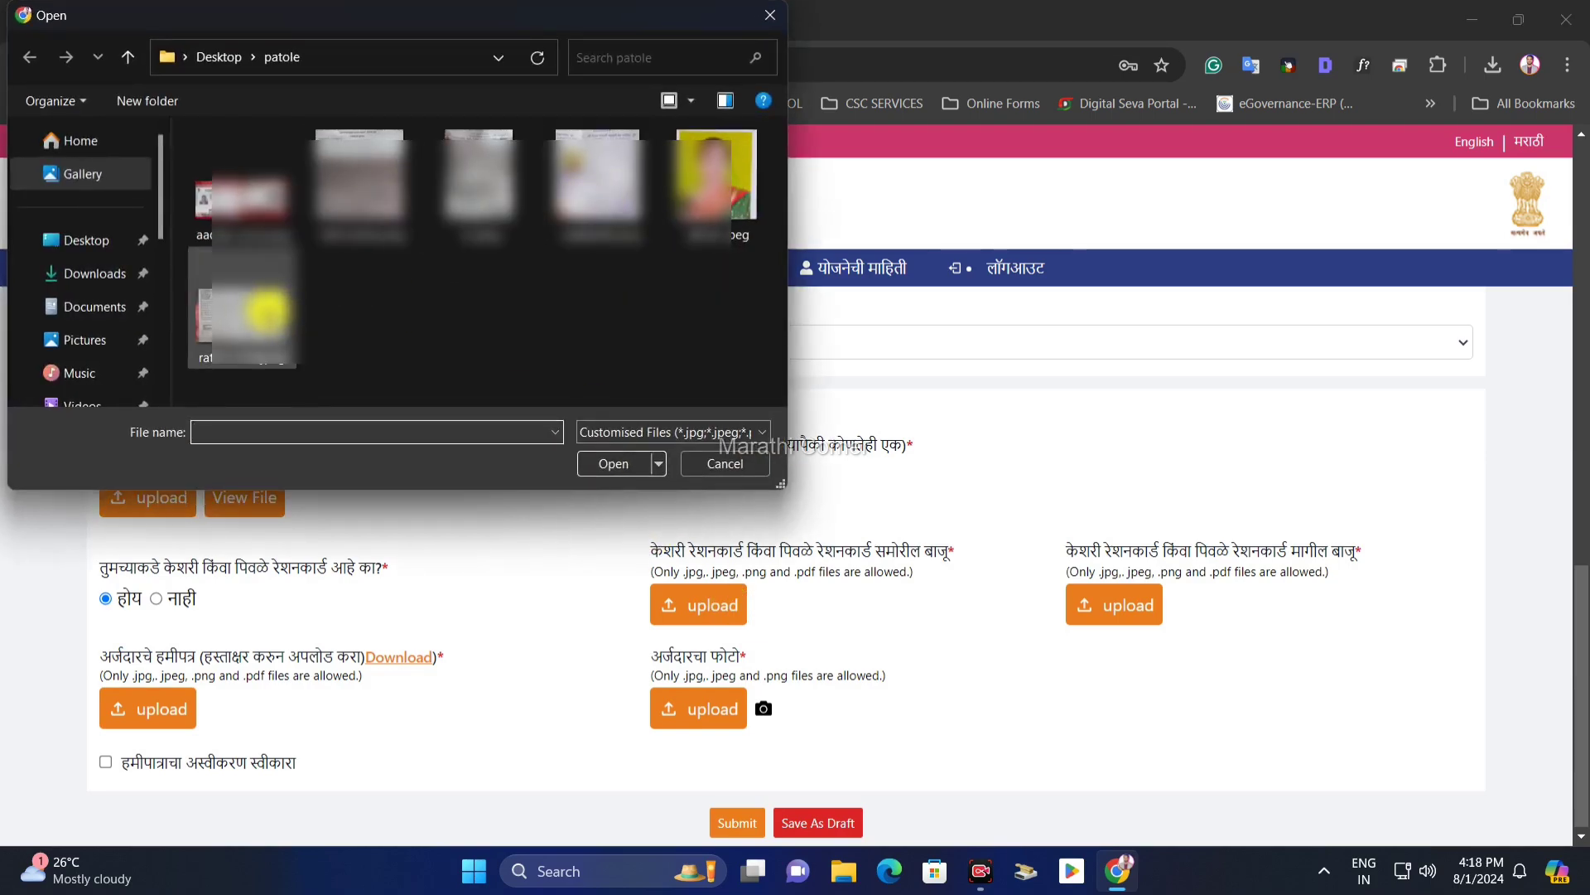
pyautogui.doubleClick(265, 311)
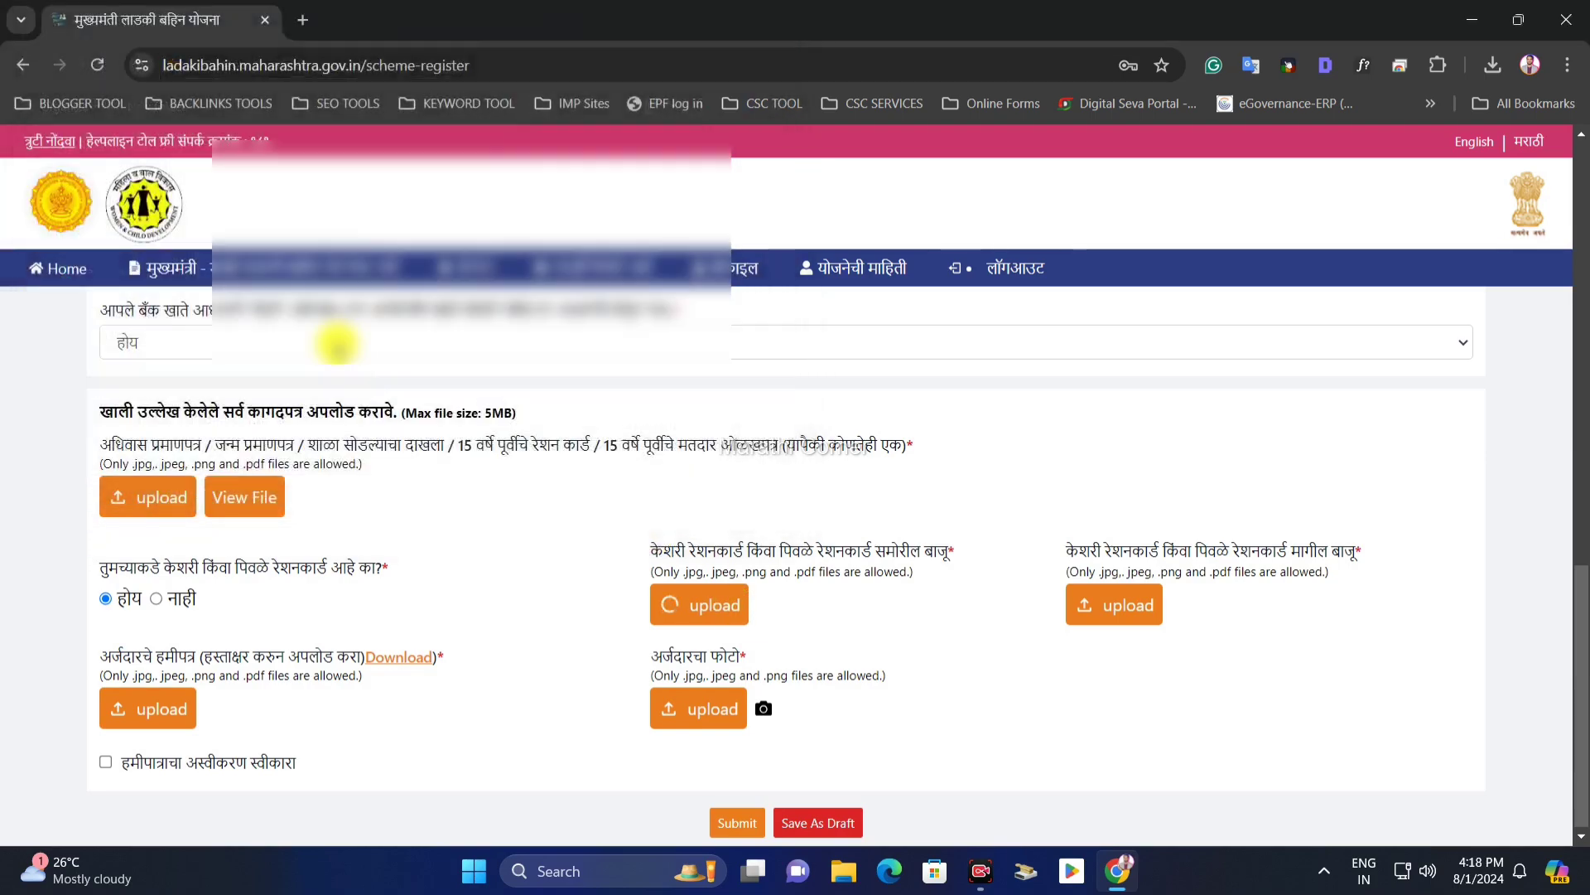
pyautogui.click(1115, 609)
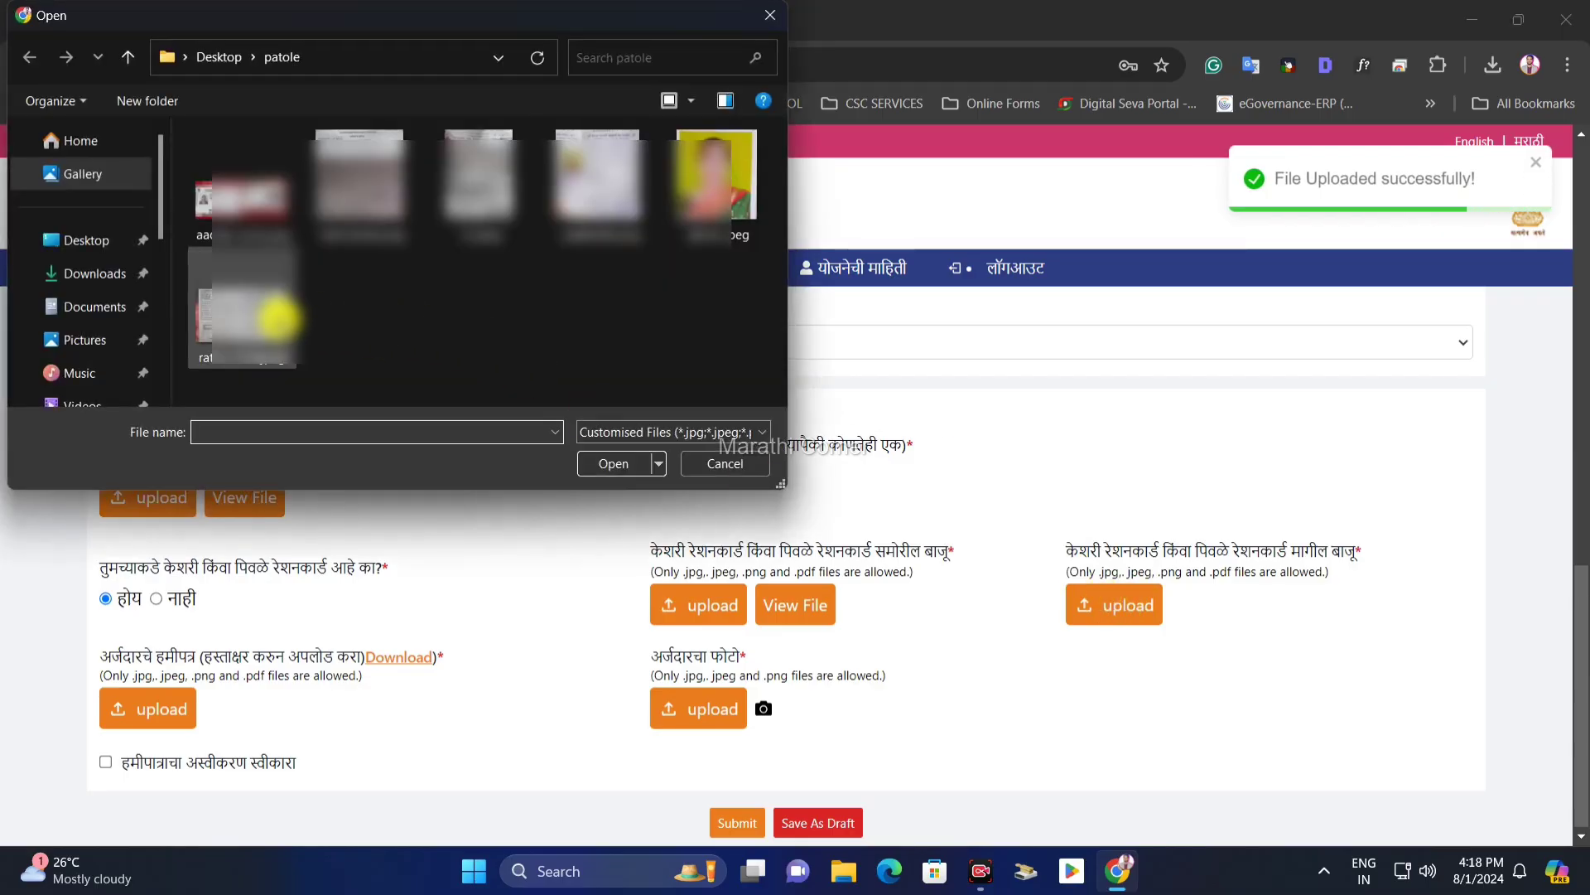
pyautogui.doubleClick(276, 313)
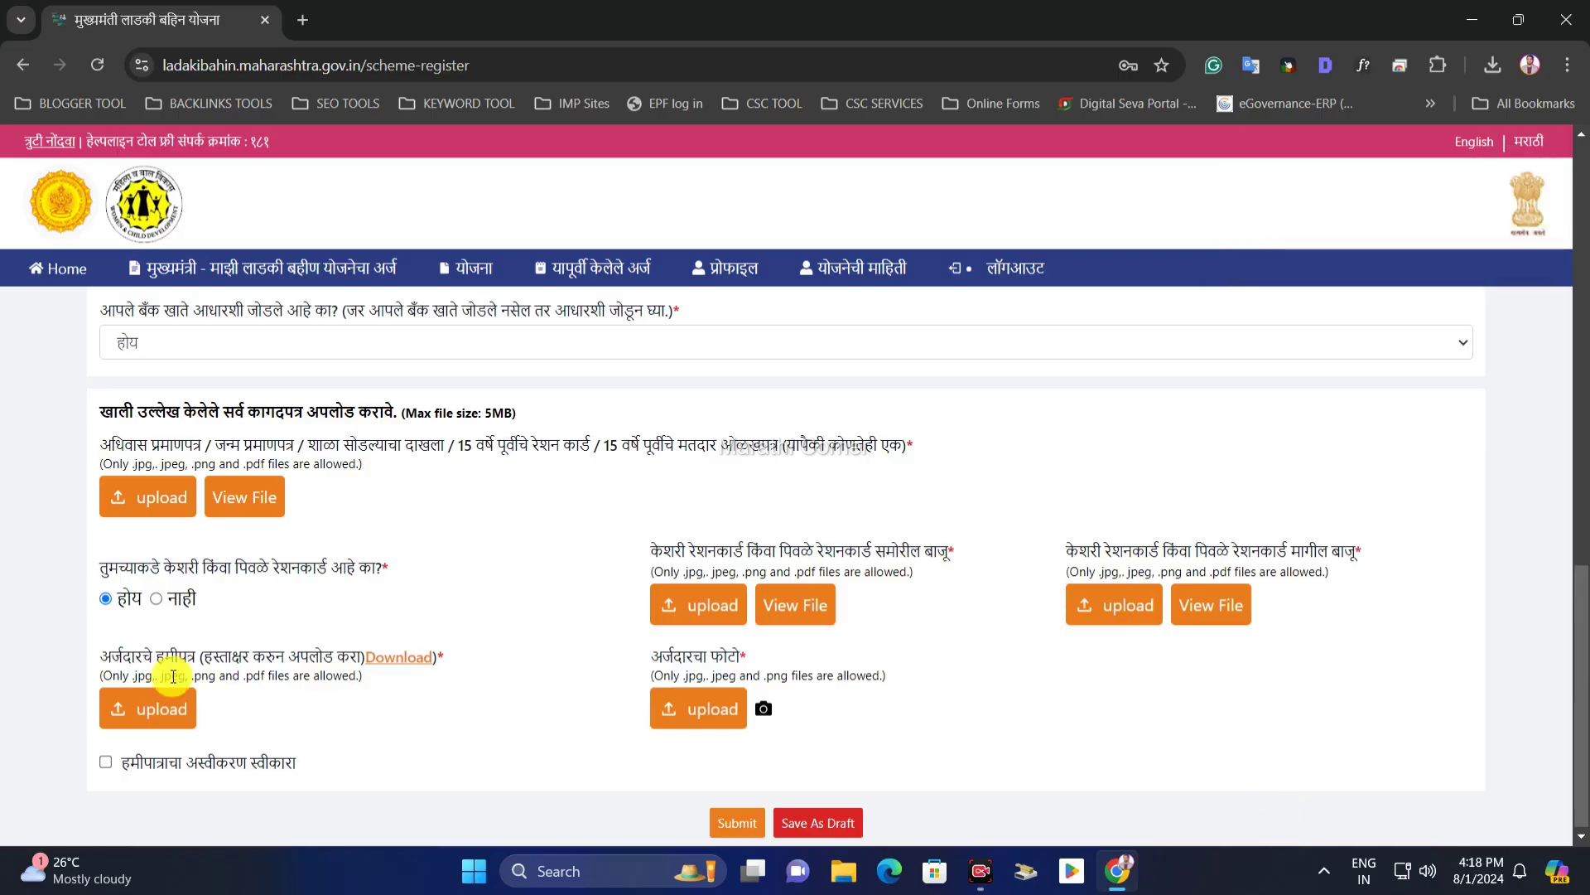
# - Upload the signed हमीपत्र undertaking image and check it in the preview
pyautogui.moveTo(97, 665); pyautogui.dragTo(319, 660)
pyautogui.click(294, 660)
pyautogui.click(302, 672)
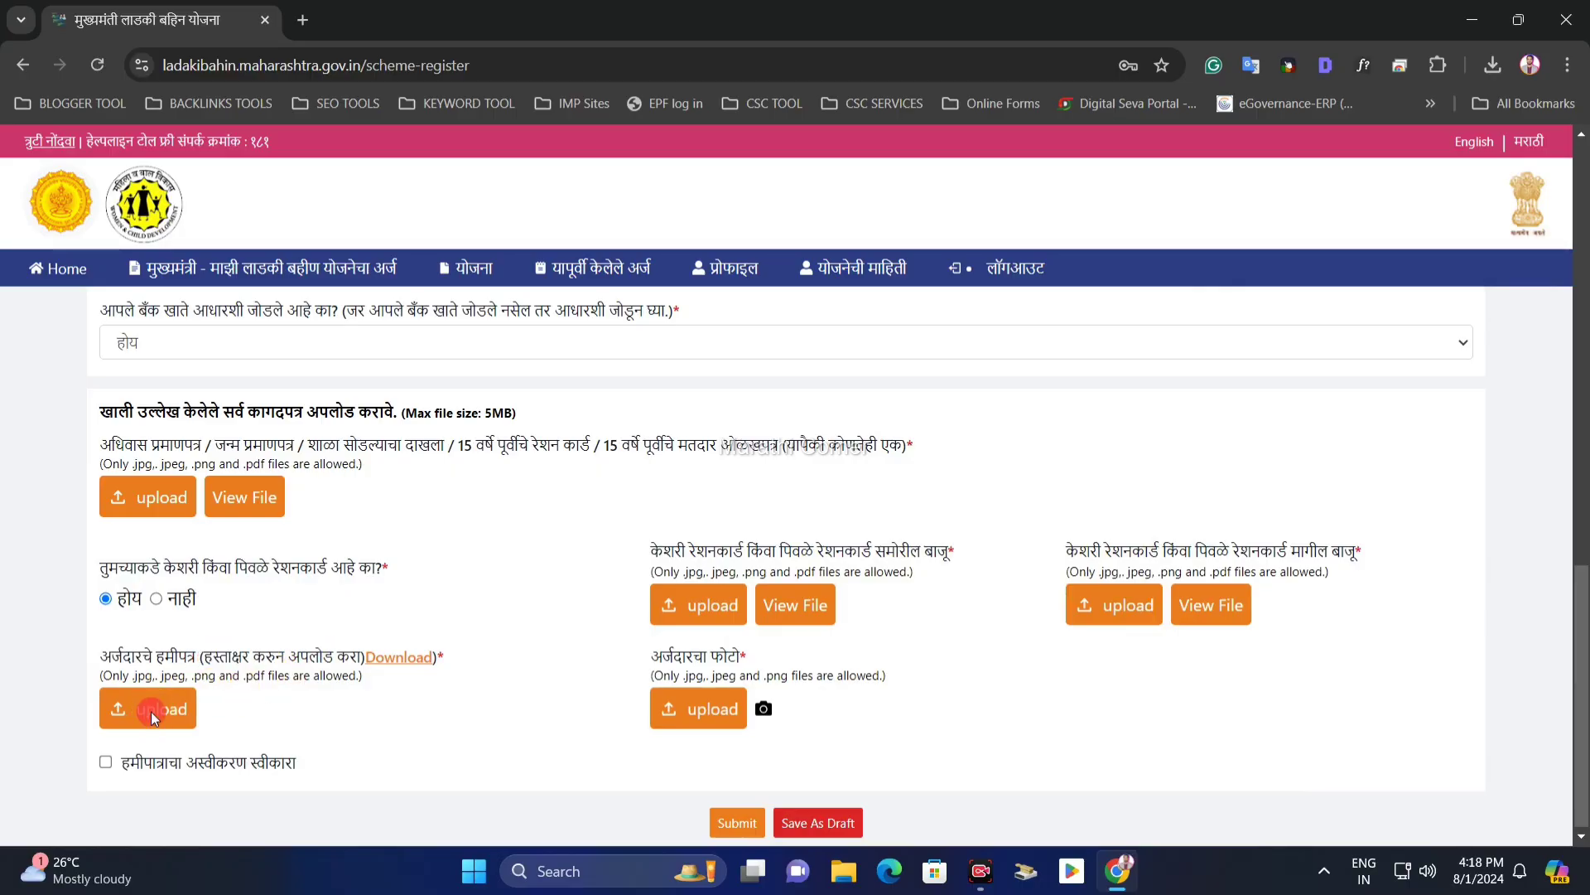
pyautogui.click(174, 704)
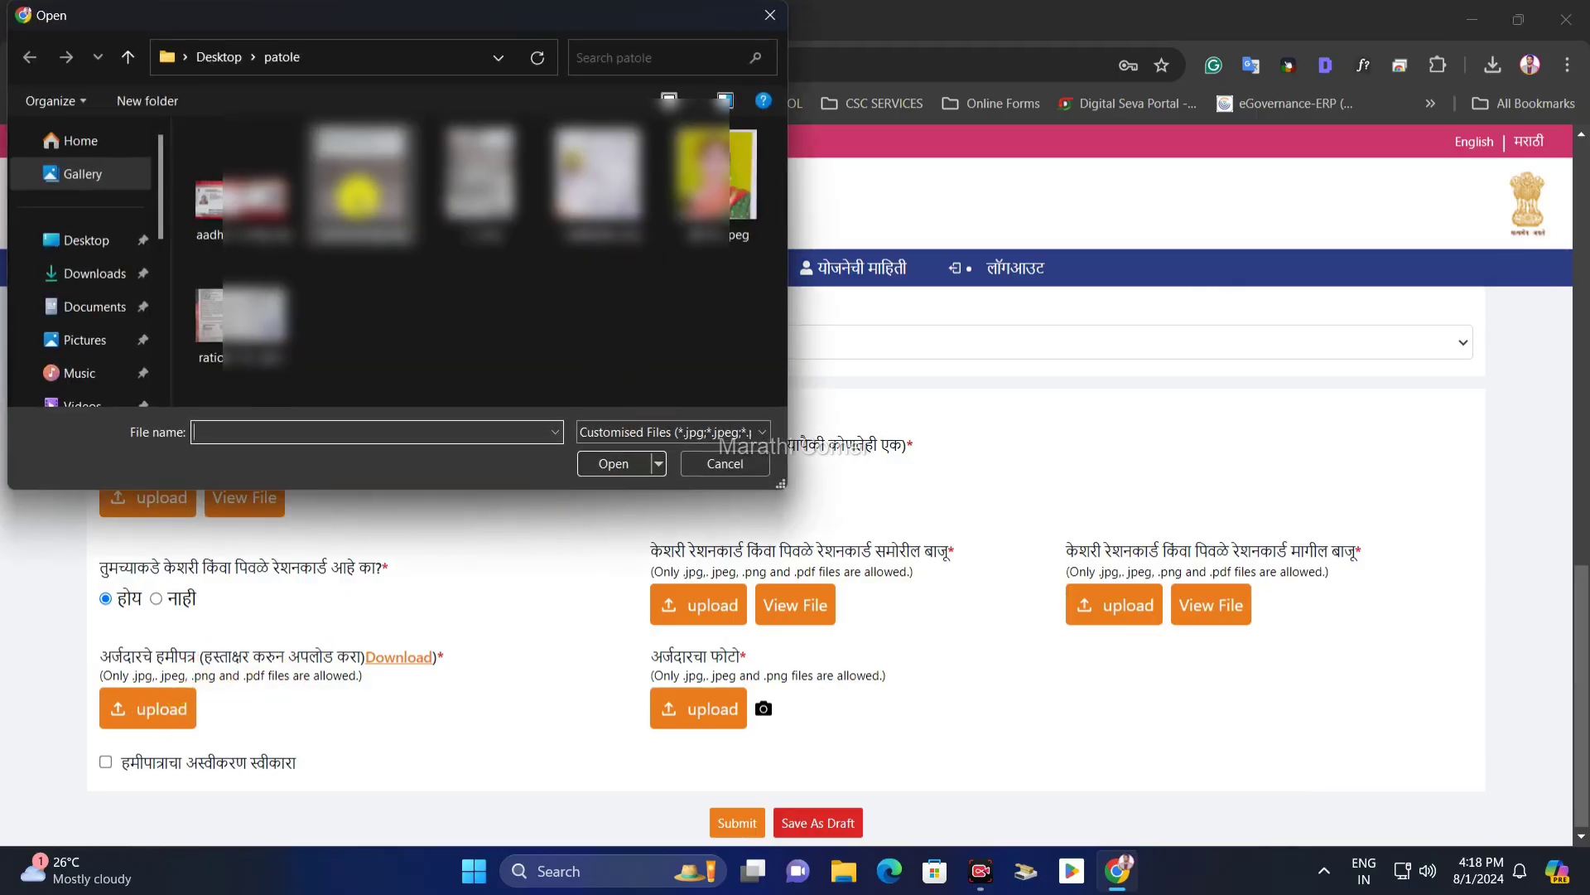
pyautogui.doubleClick(358, 197)
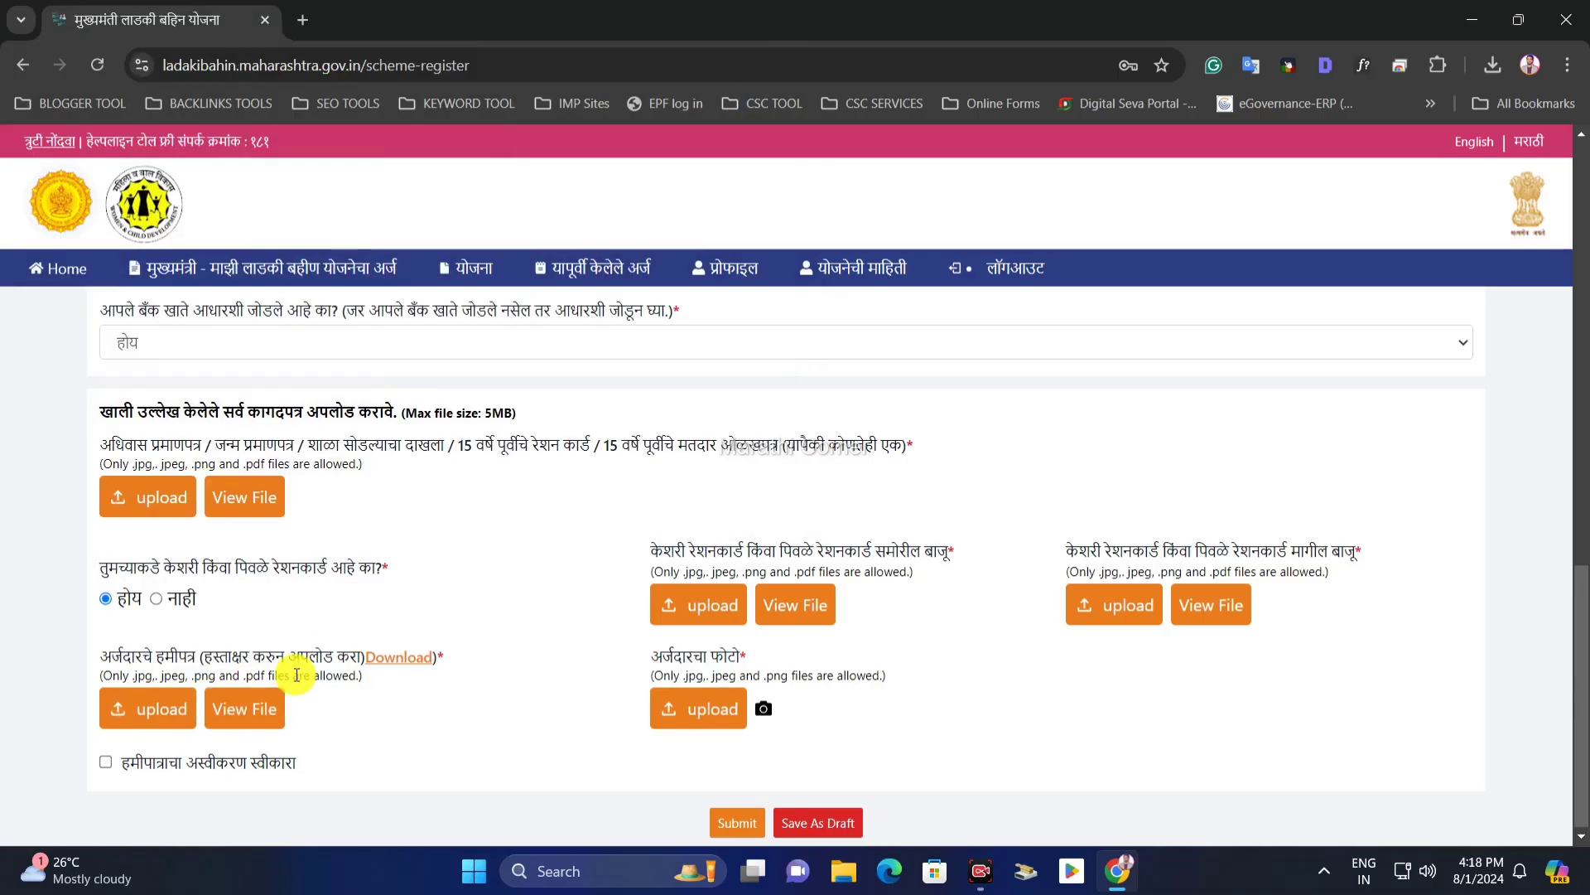
pyautogui.click(248, 701)
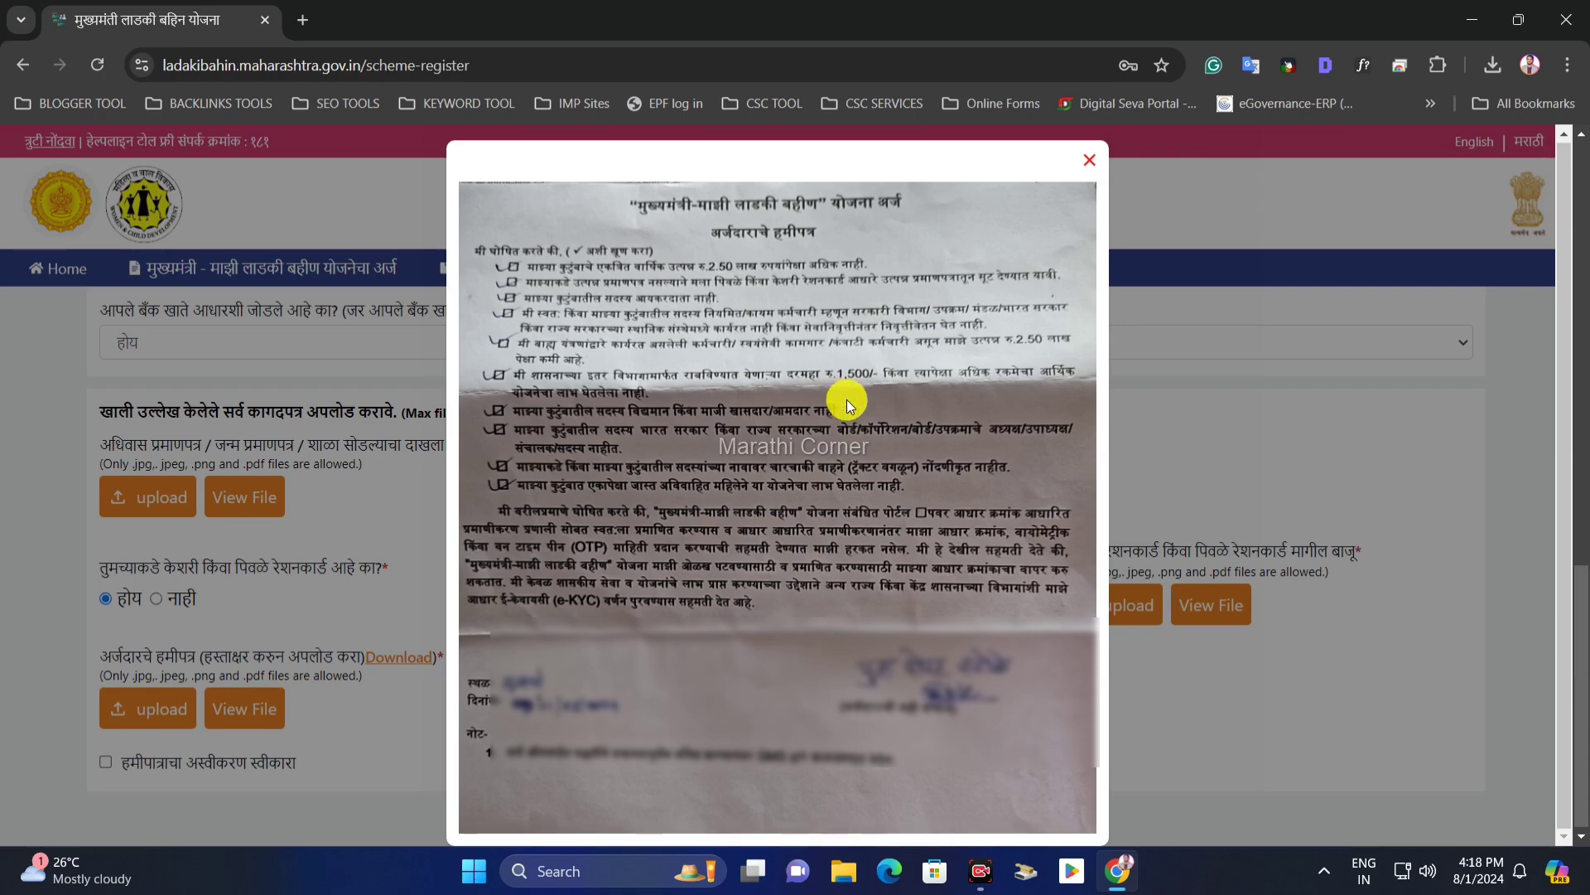
pyautogui.click(1088, 163)
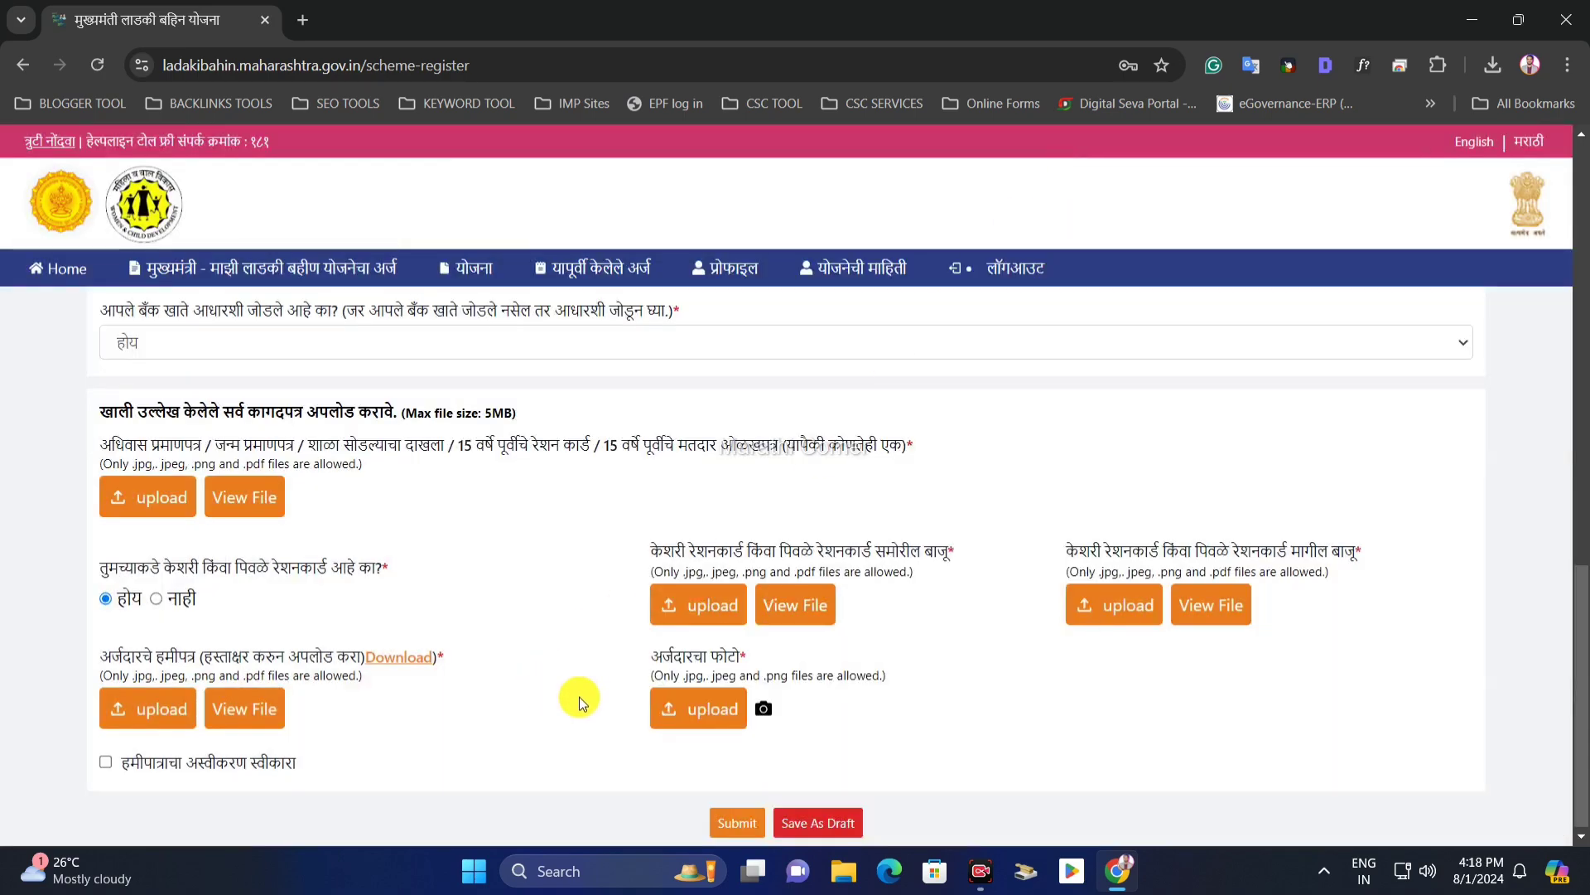
# - Upload the applicant photo, then tick and accept the हमीपत्र undertaking declaration
pyautogui.click(698, 708)
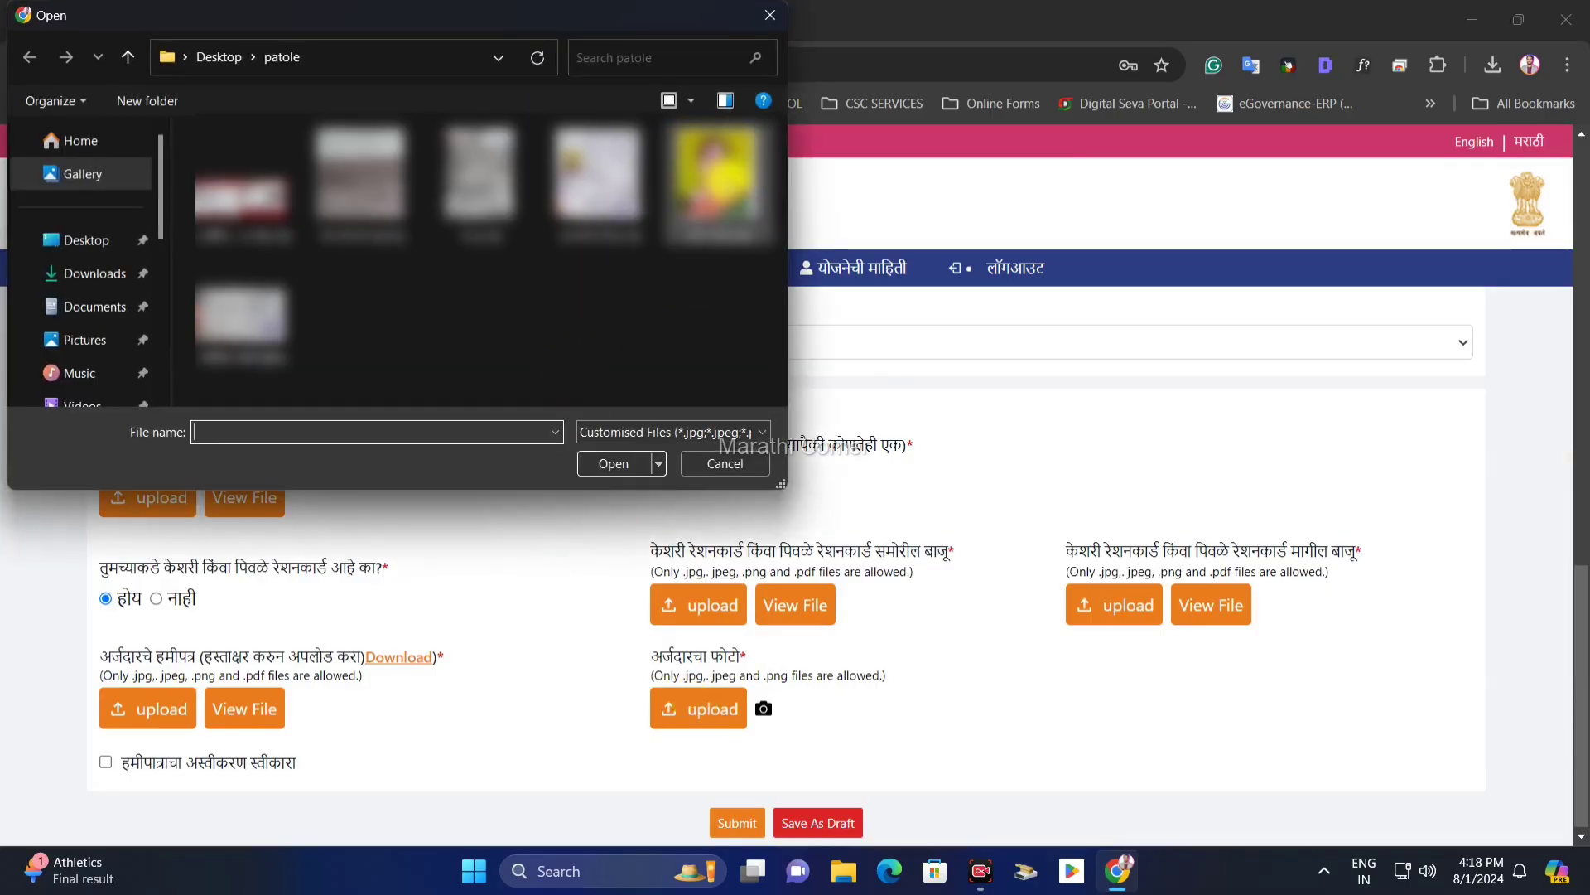
pyautogui.press('Return')
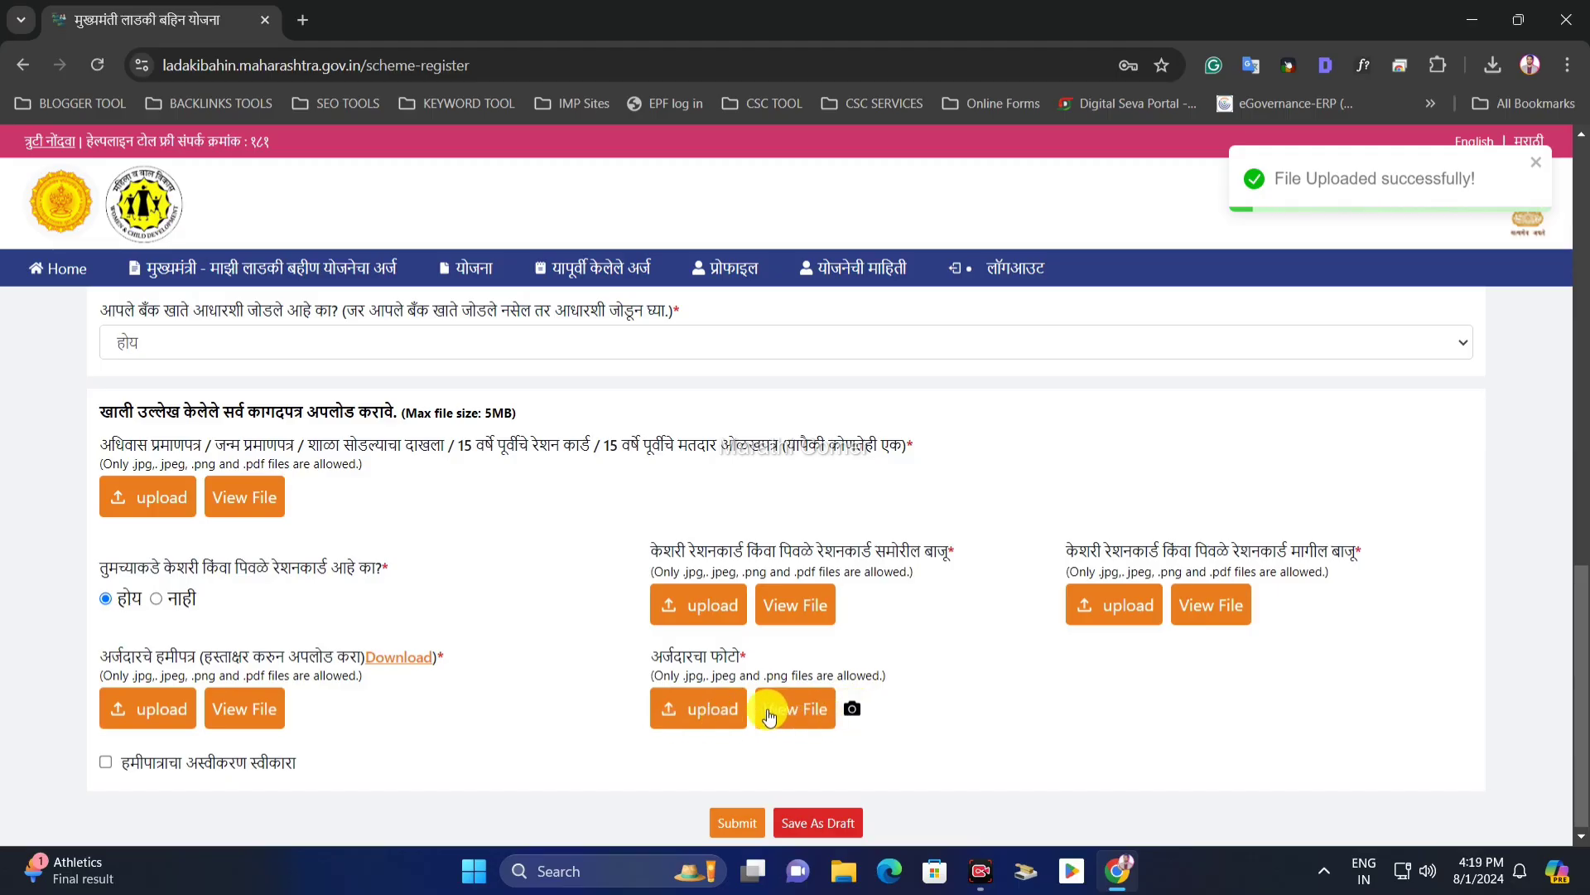
pyautogui.scroll(-1, 114, 762)
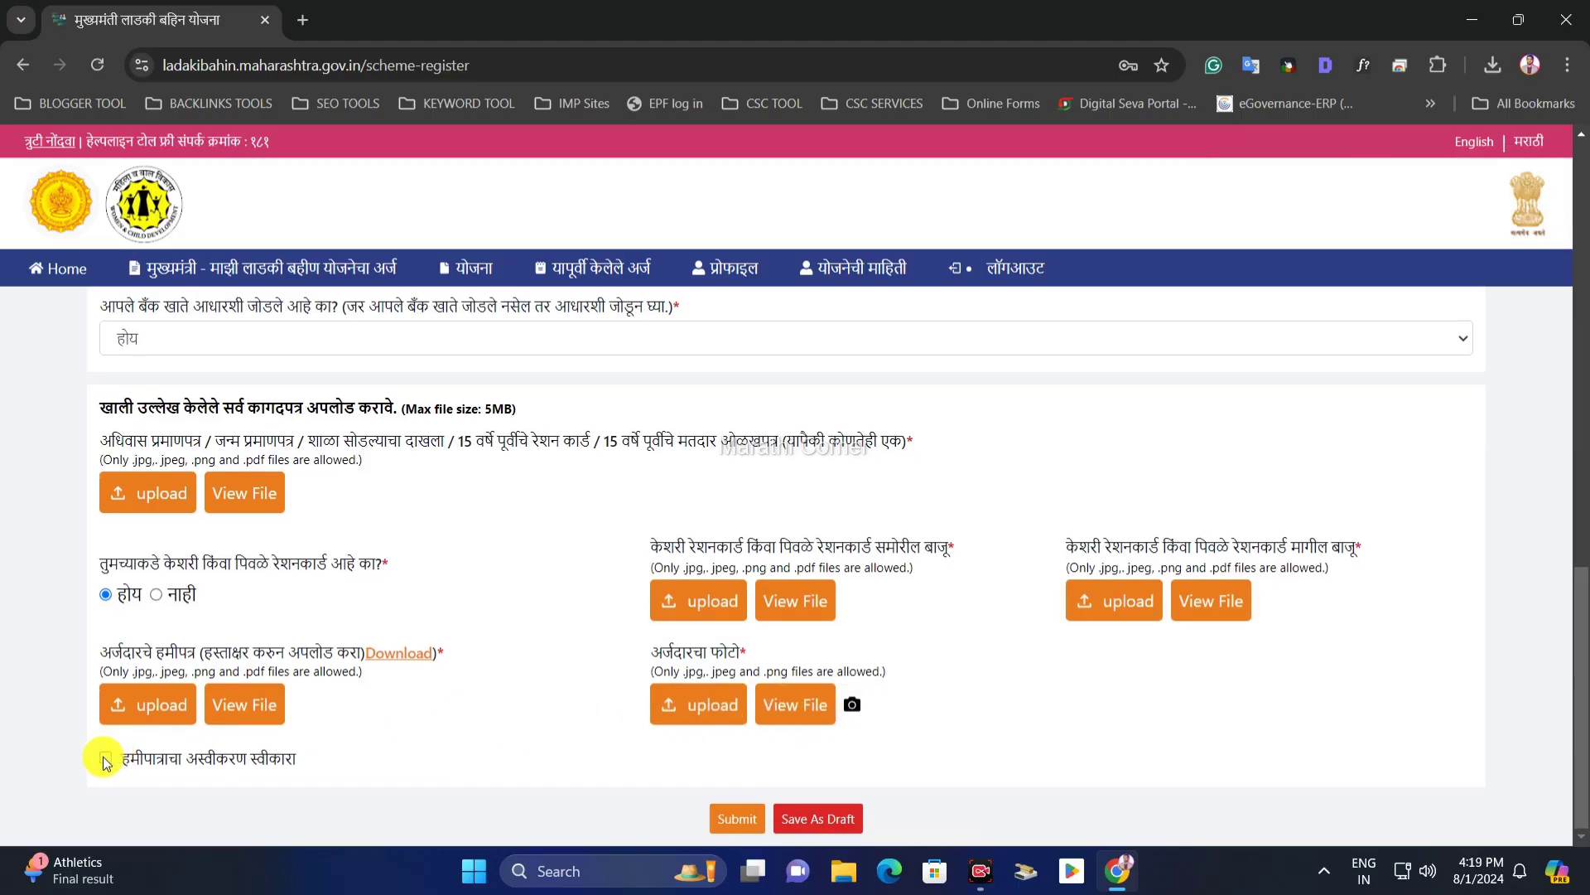
pyautogui.click(105, 760)
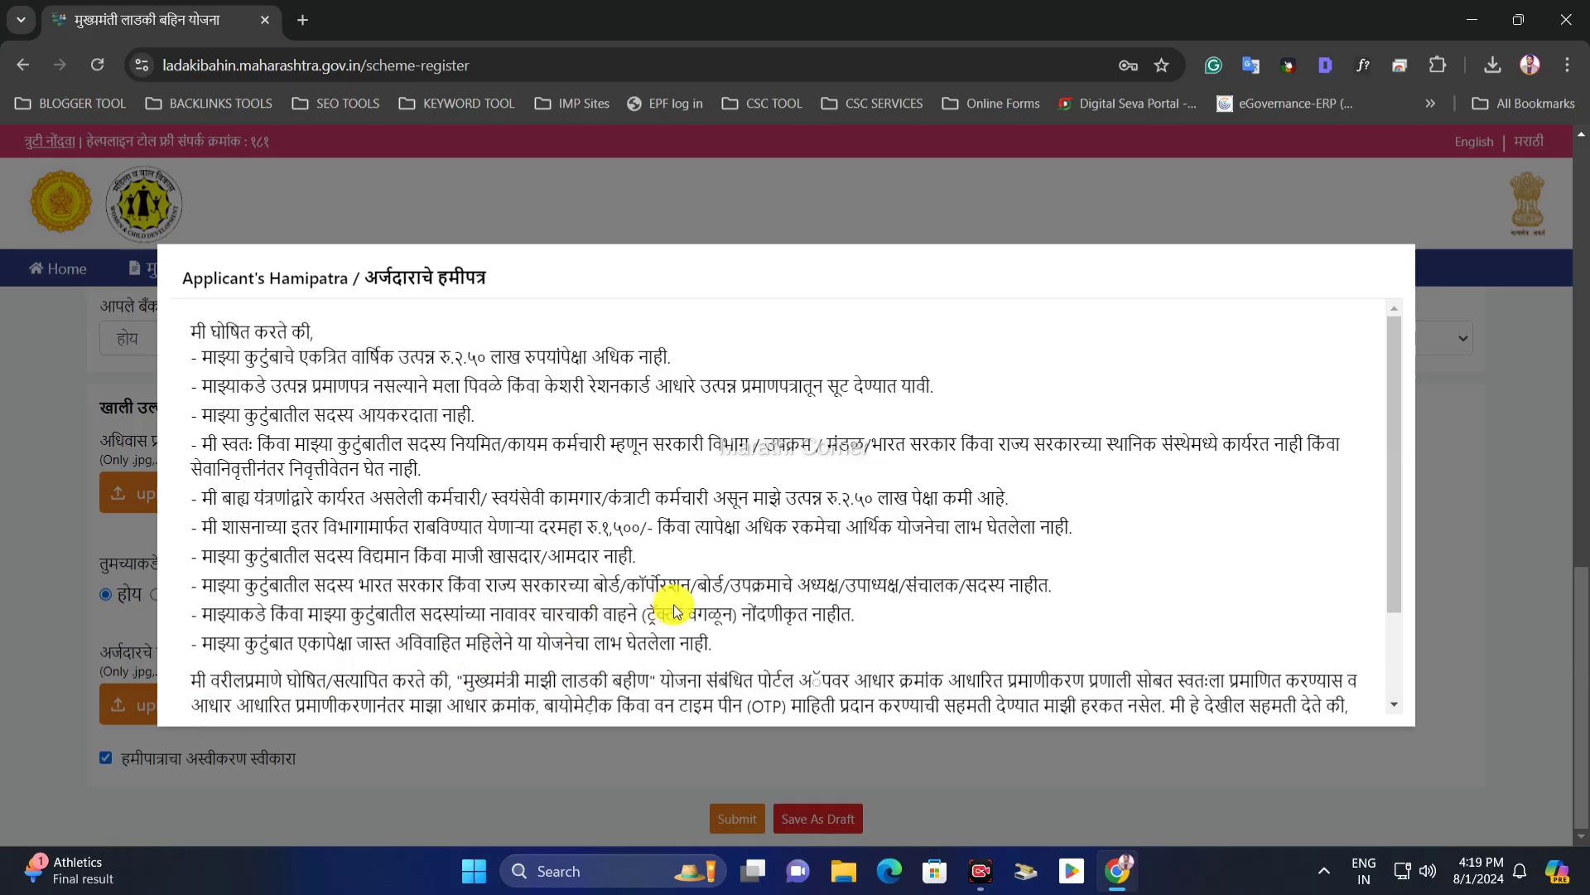
pyautogui.scroll(-2, 593, 525)
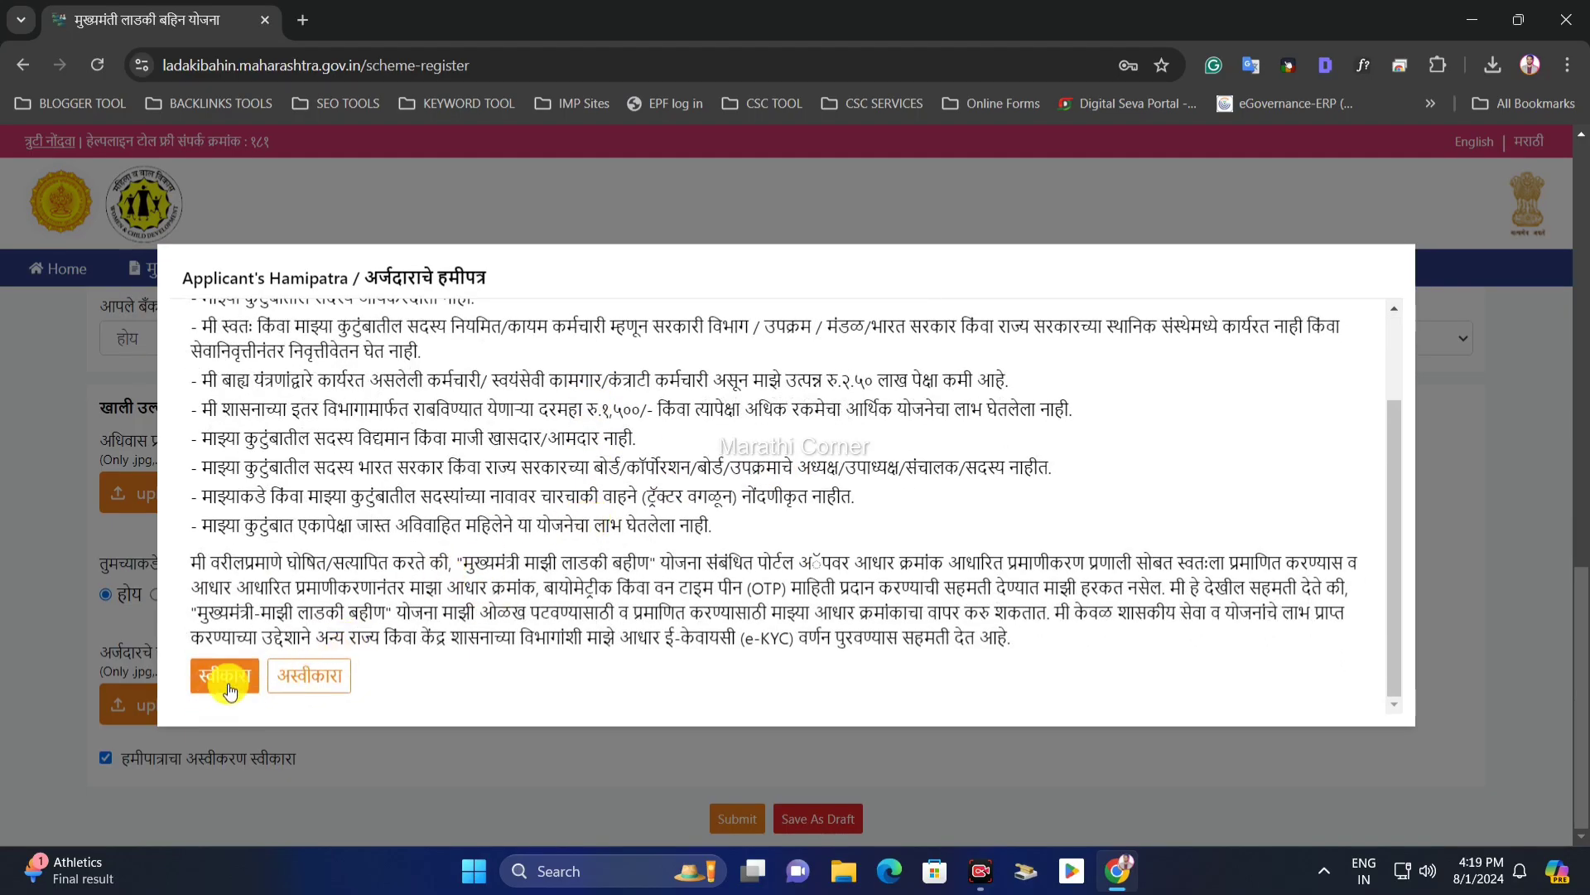
pyautogui.click(225, 677)
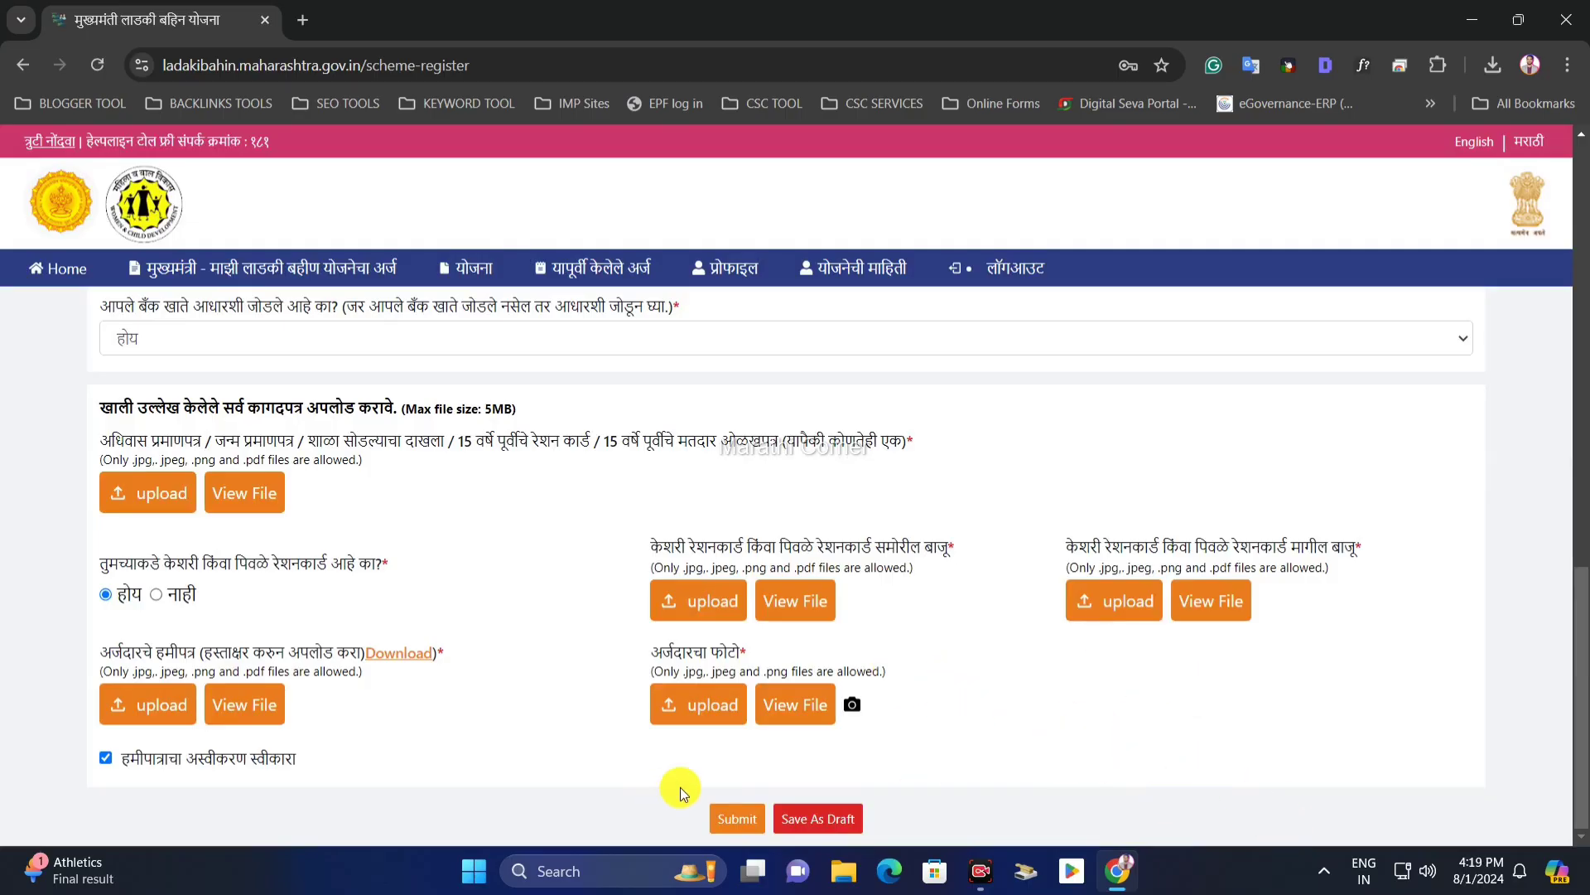
# - Review the application preview, enter the captcha answer and submit the application
pyautogui.click(743, 820)
pyautogui.scroll(-2, 698, 233)
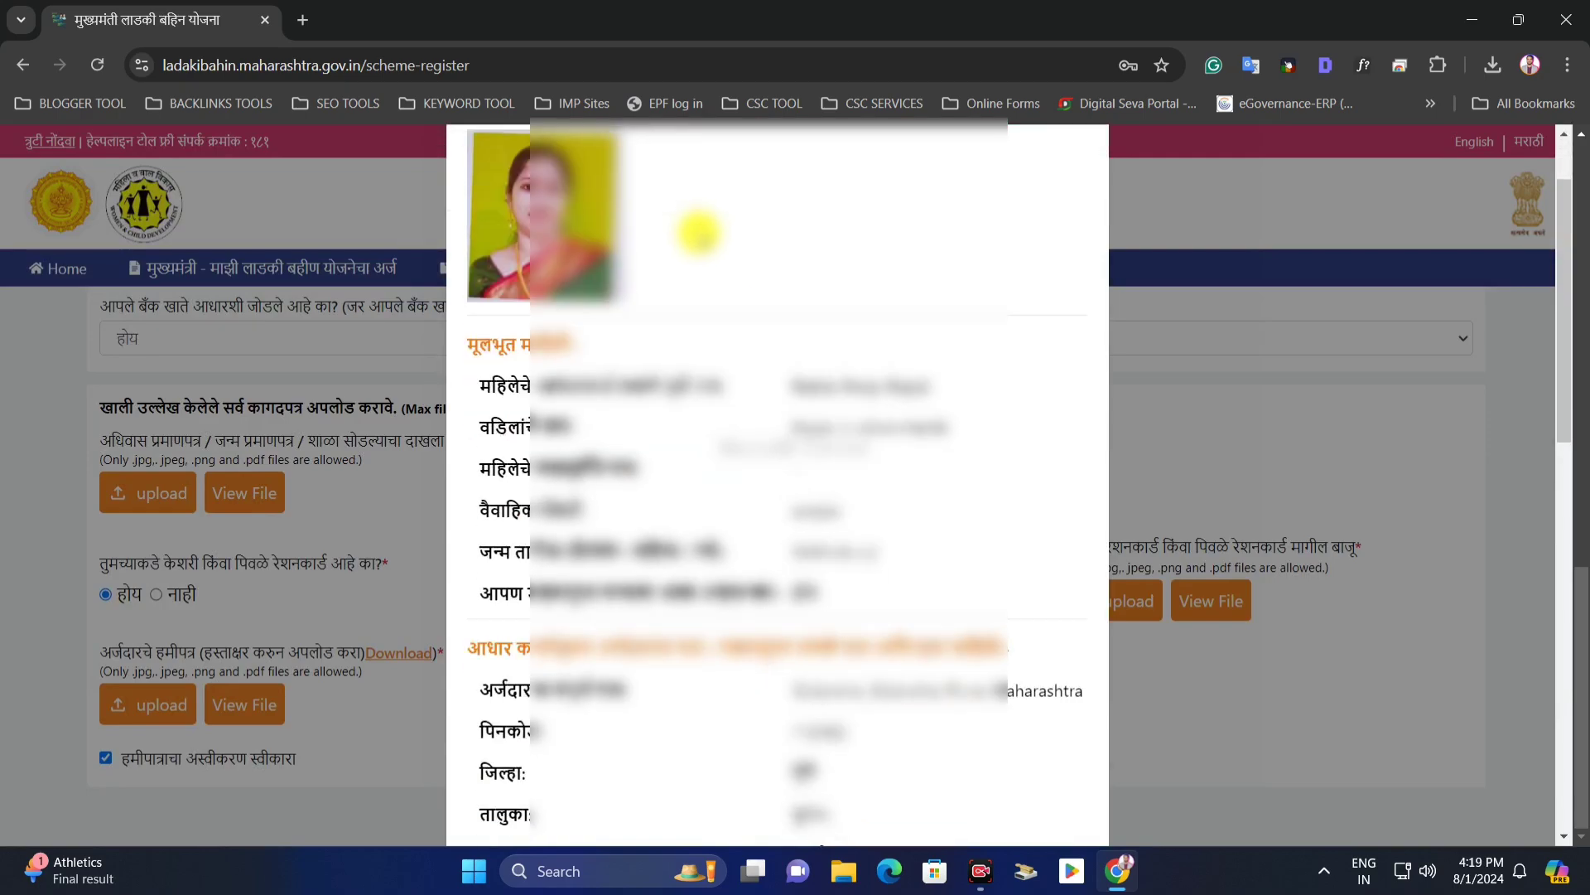
pyautogui.scroll(1, 699, 234)
pyautogui.scroll(-3, 698, 234)
pyautogui.scroll(3, 699, 233)
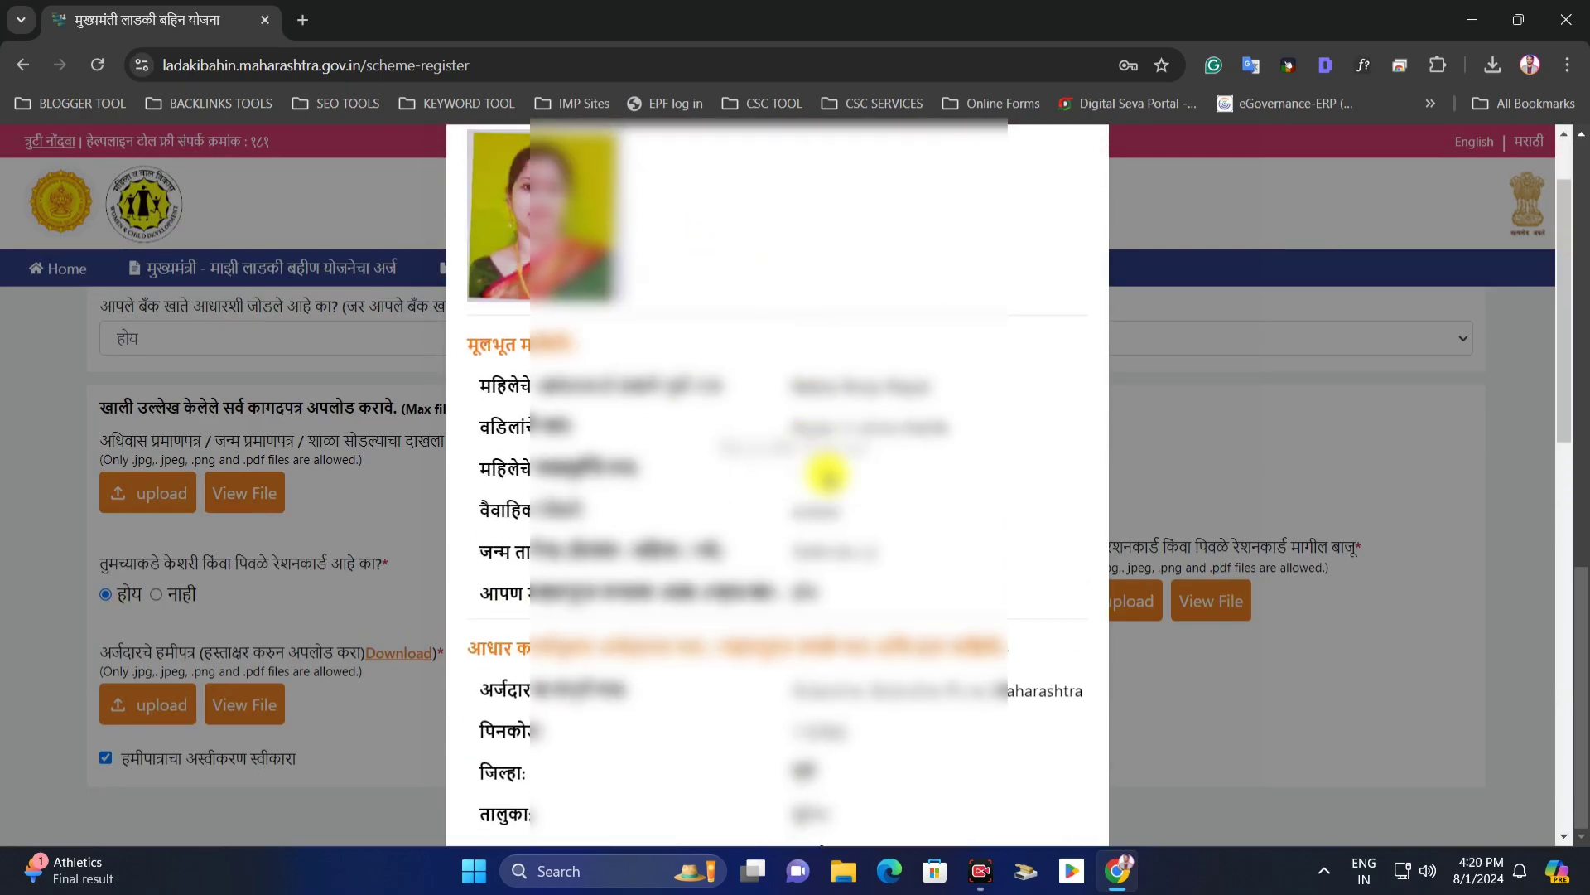
pyautogui.scroll(-10, 855, 703)
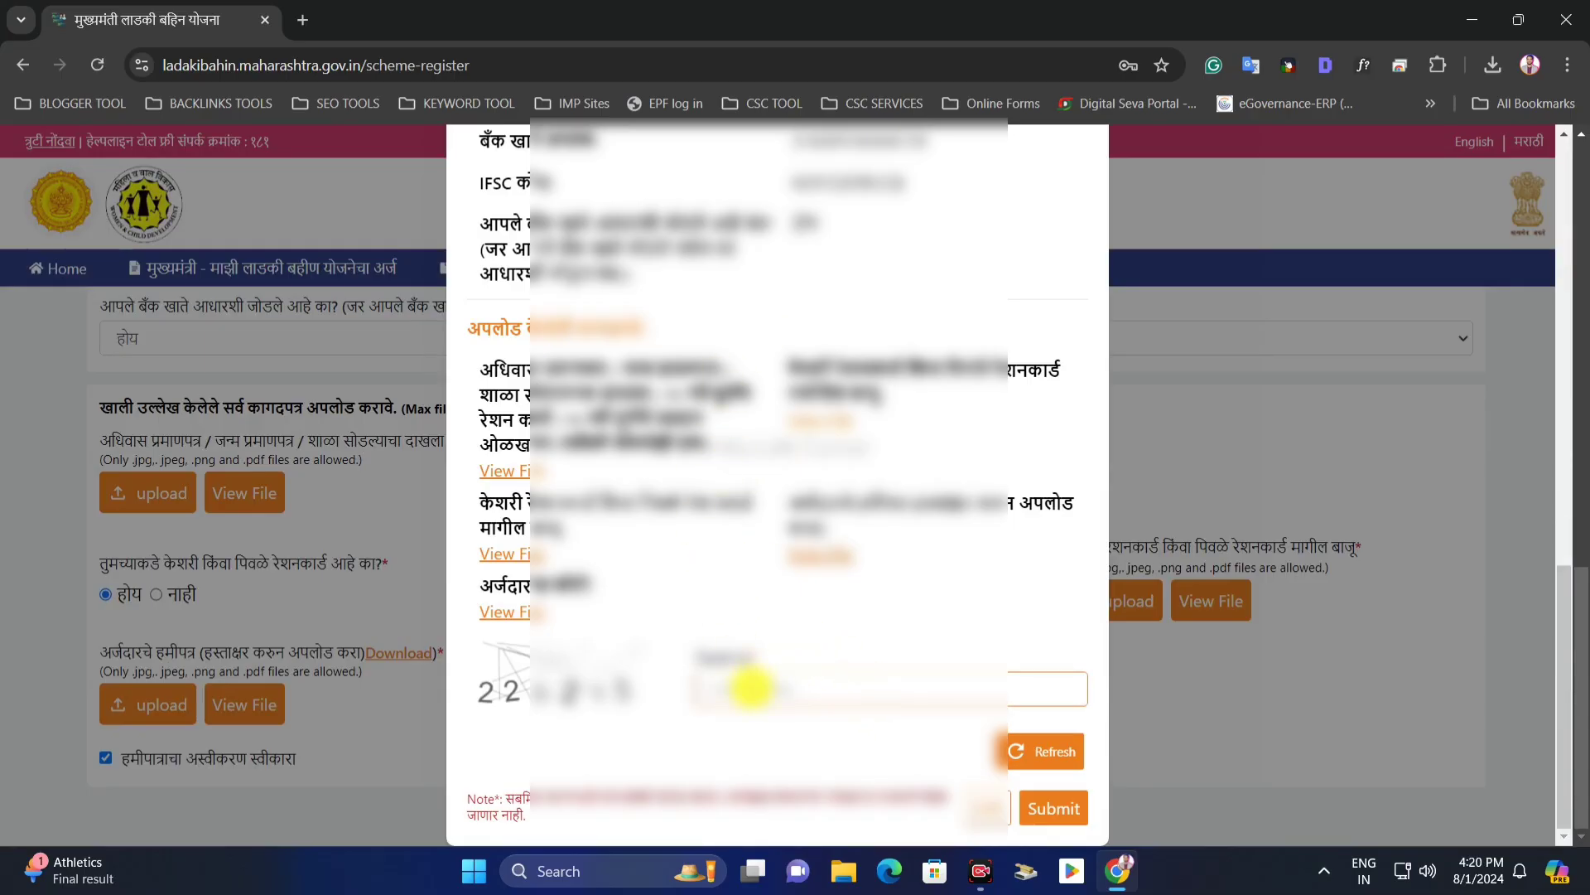
pyautogui.write('2')
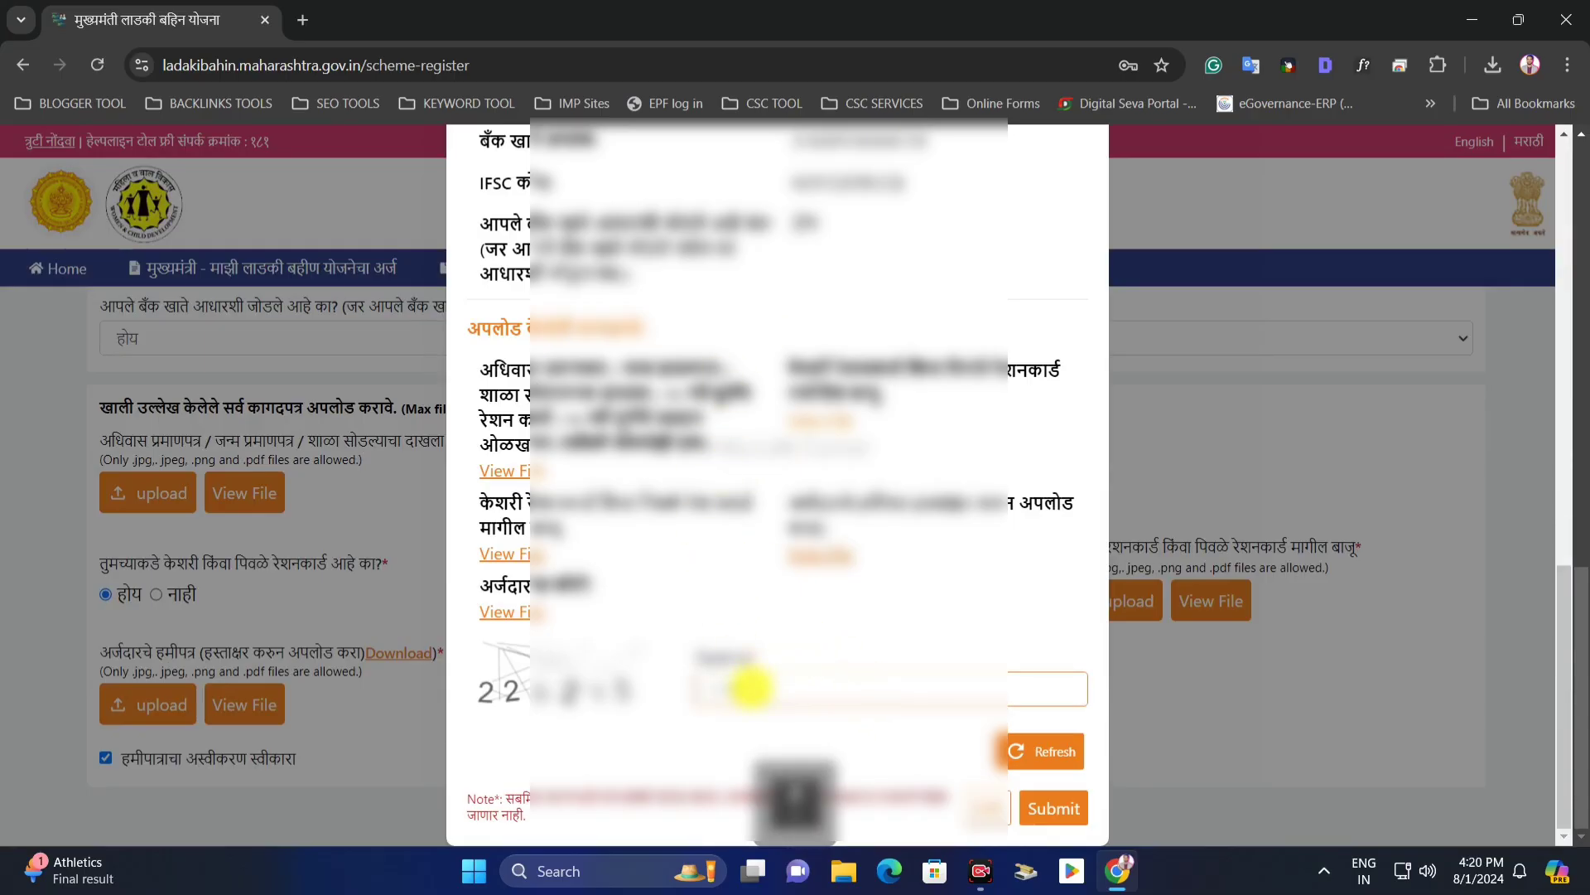
pyautogui.click(1054, 809)
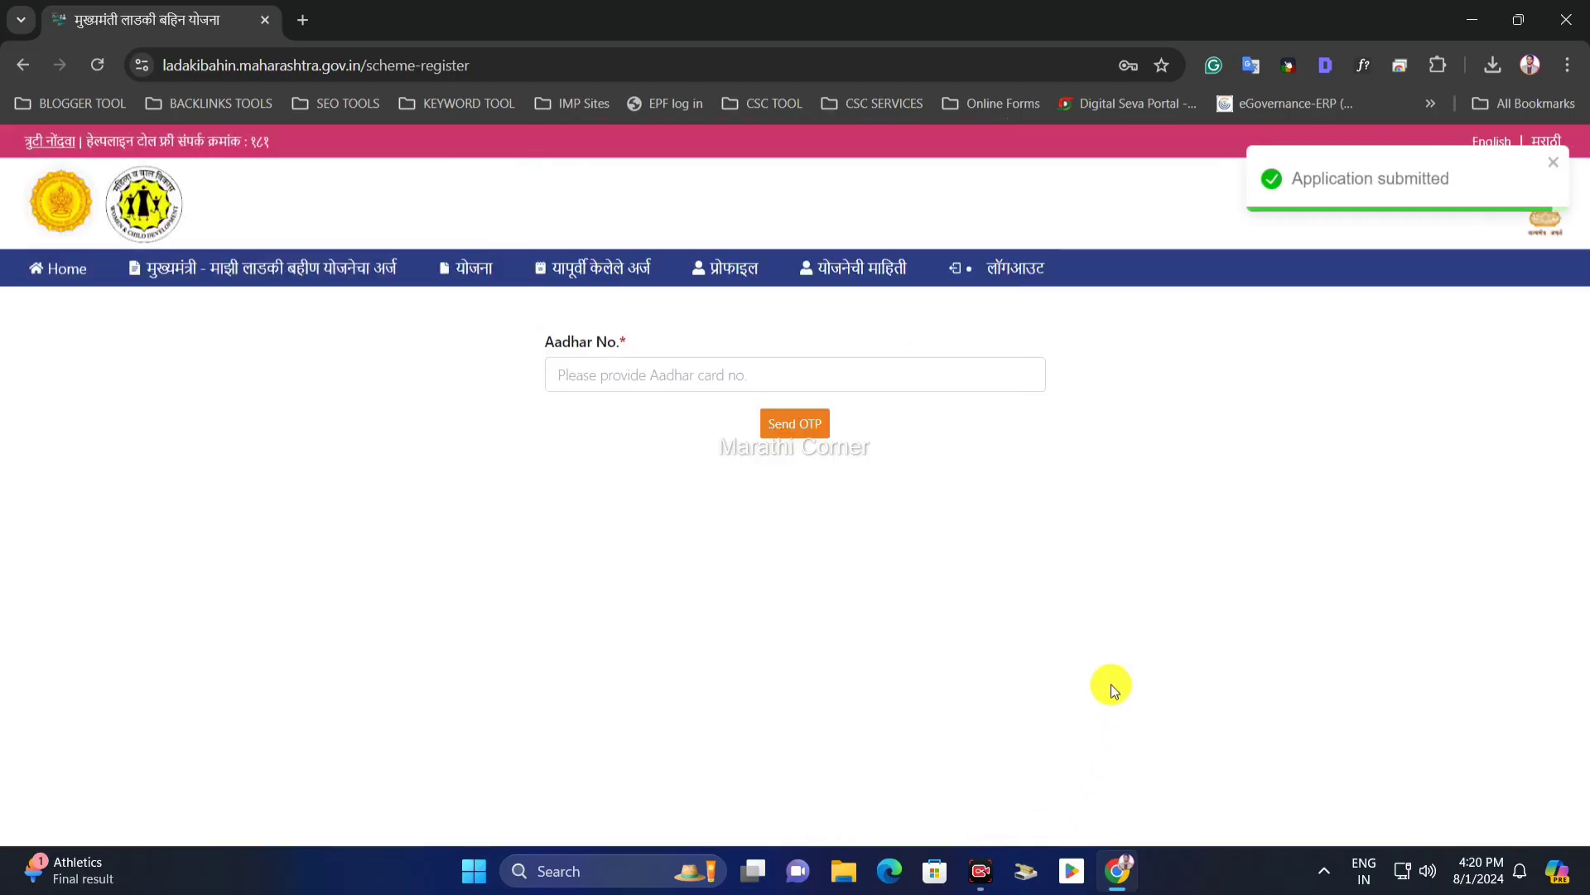
pyautogui.moveTo(1294, 184); pyautogui.dragTo(1356, 184)
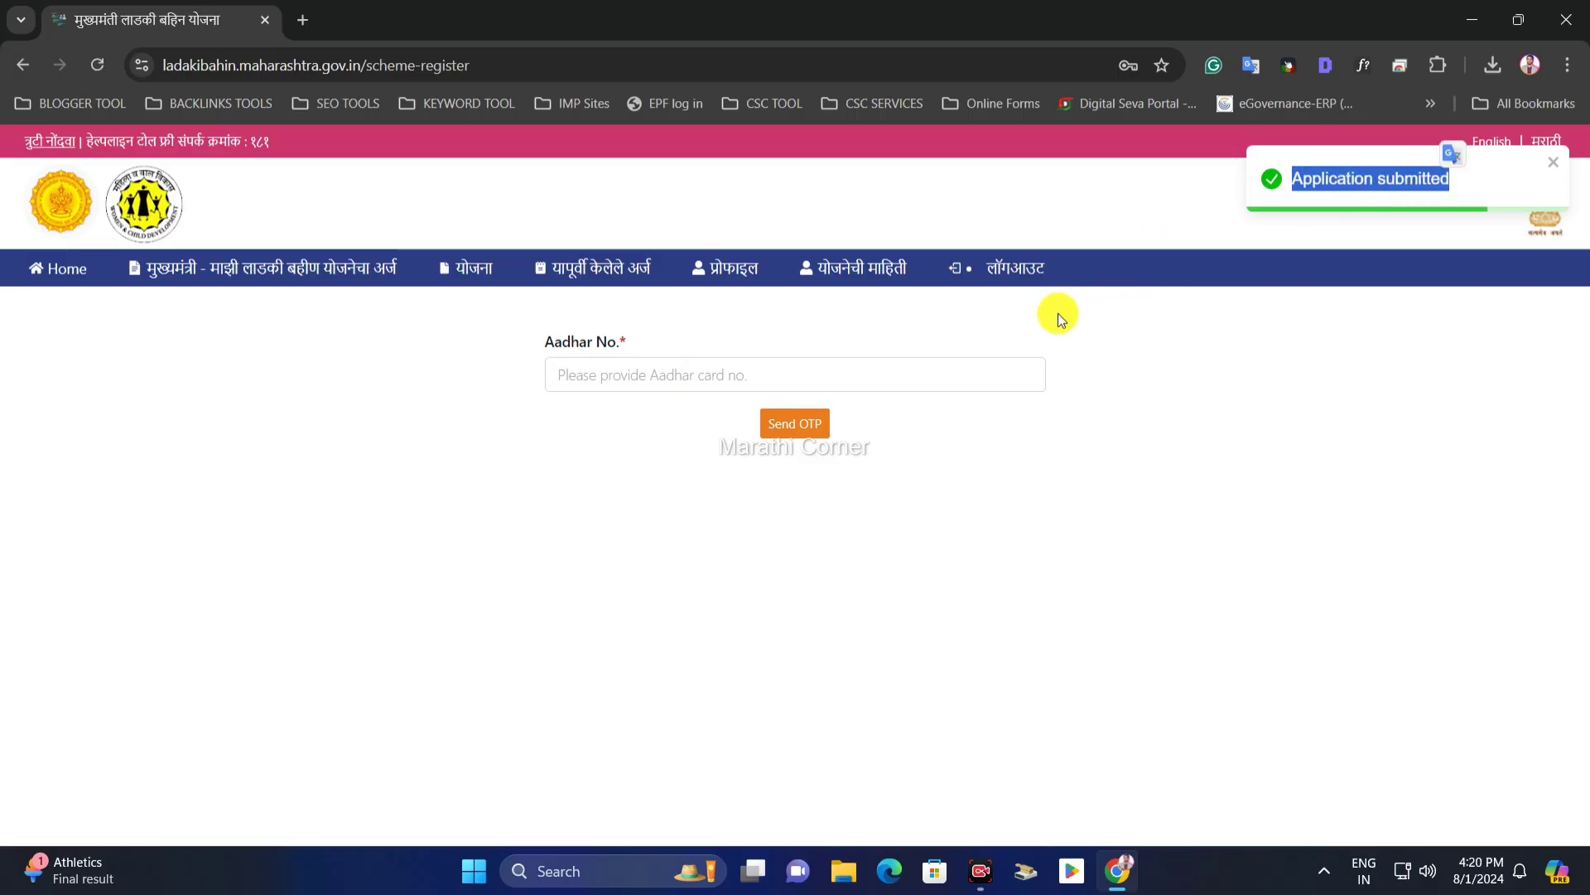
# - Open the यापूर्वी केलेले अर्ज list and review the first row's applicant name and application number
pyautogui.click(601, 283)
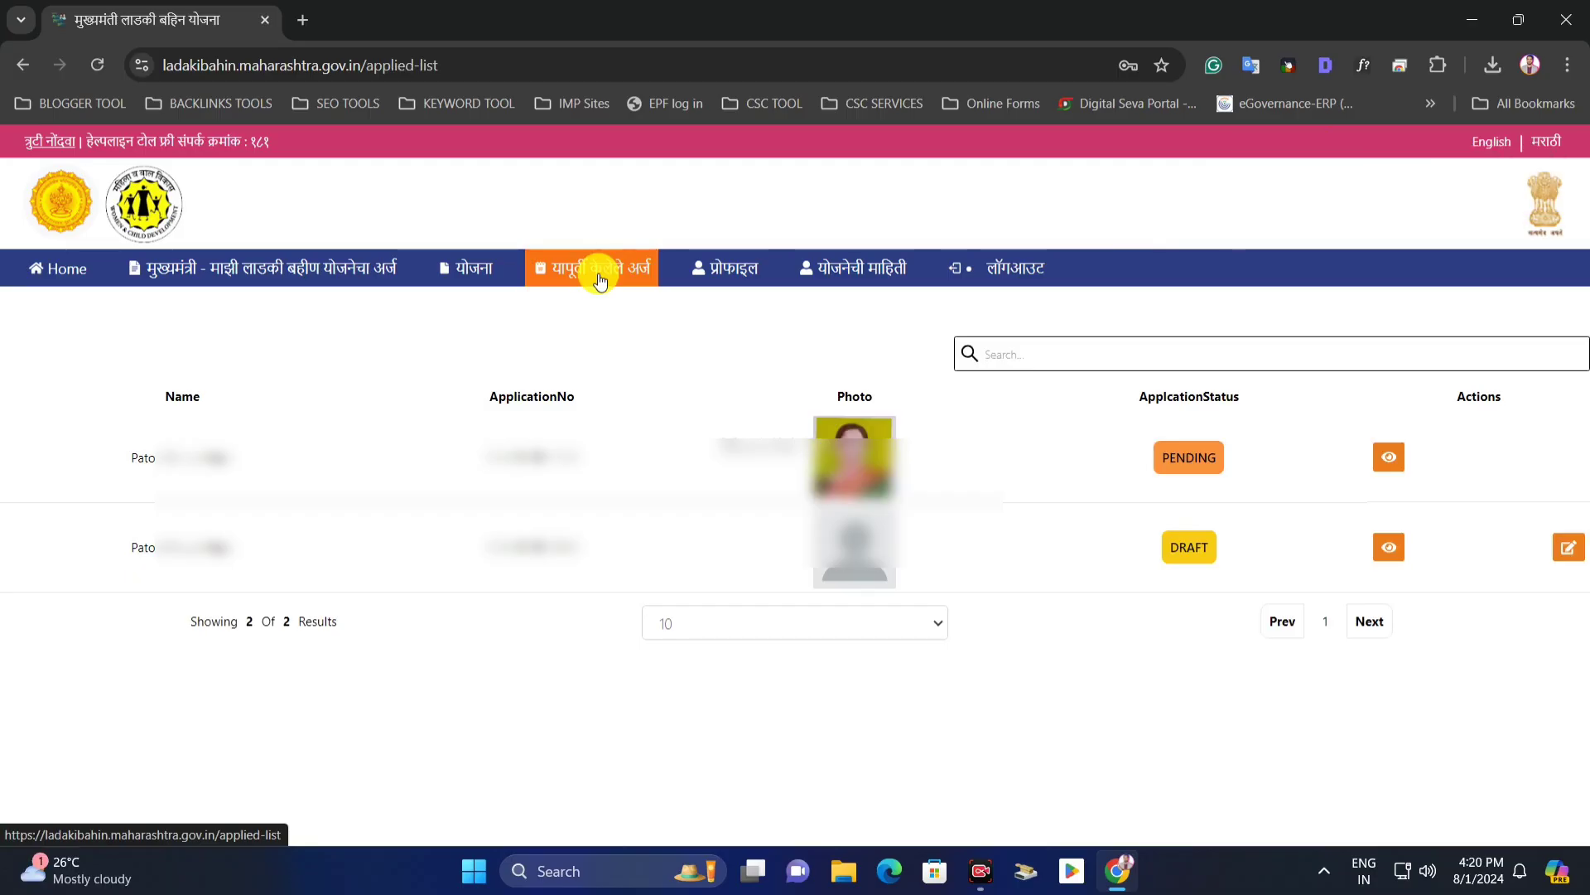
pyautogui.moveTo(99, 456); pyautogui.dragTo(511, 460)
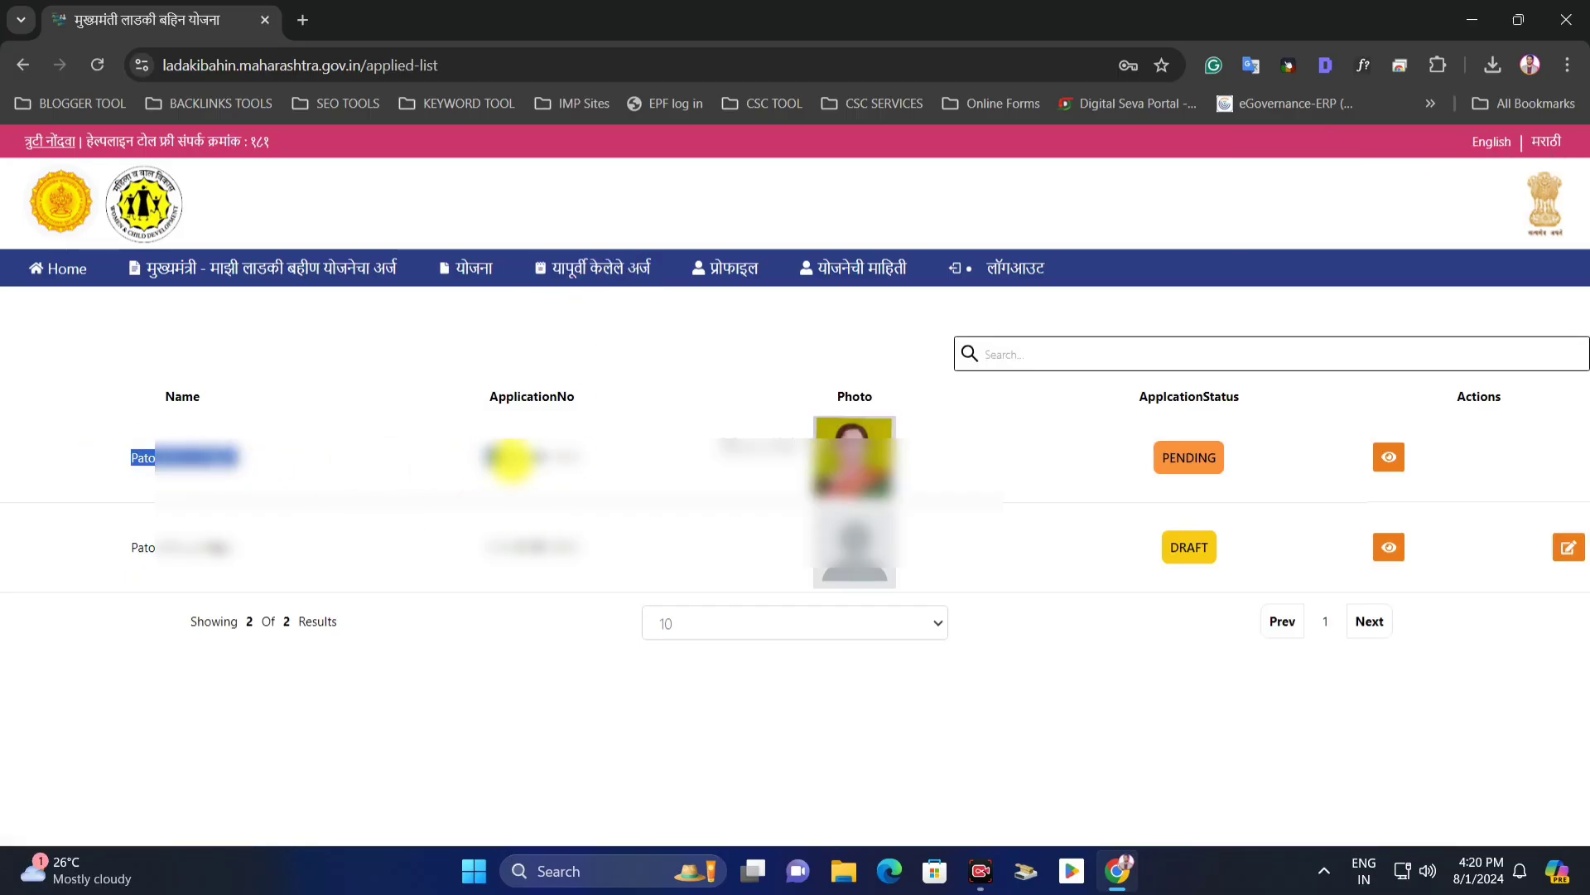
pyautogui.click(270, 476)
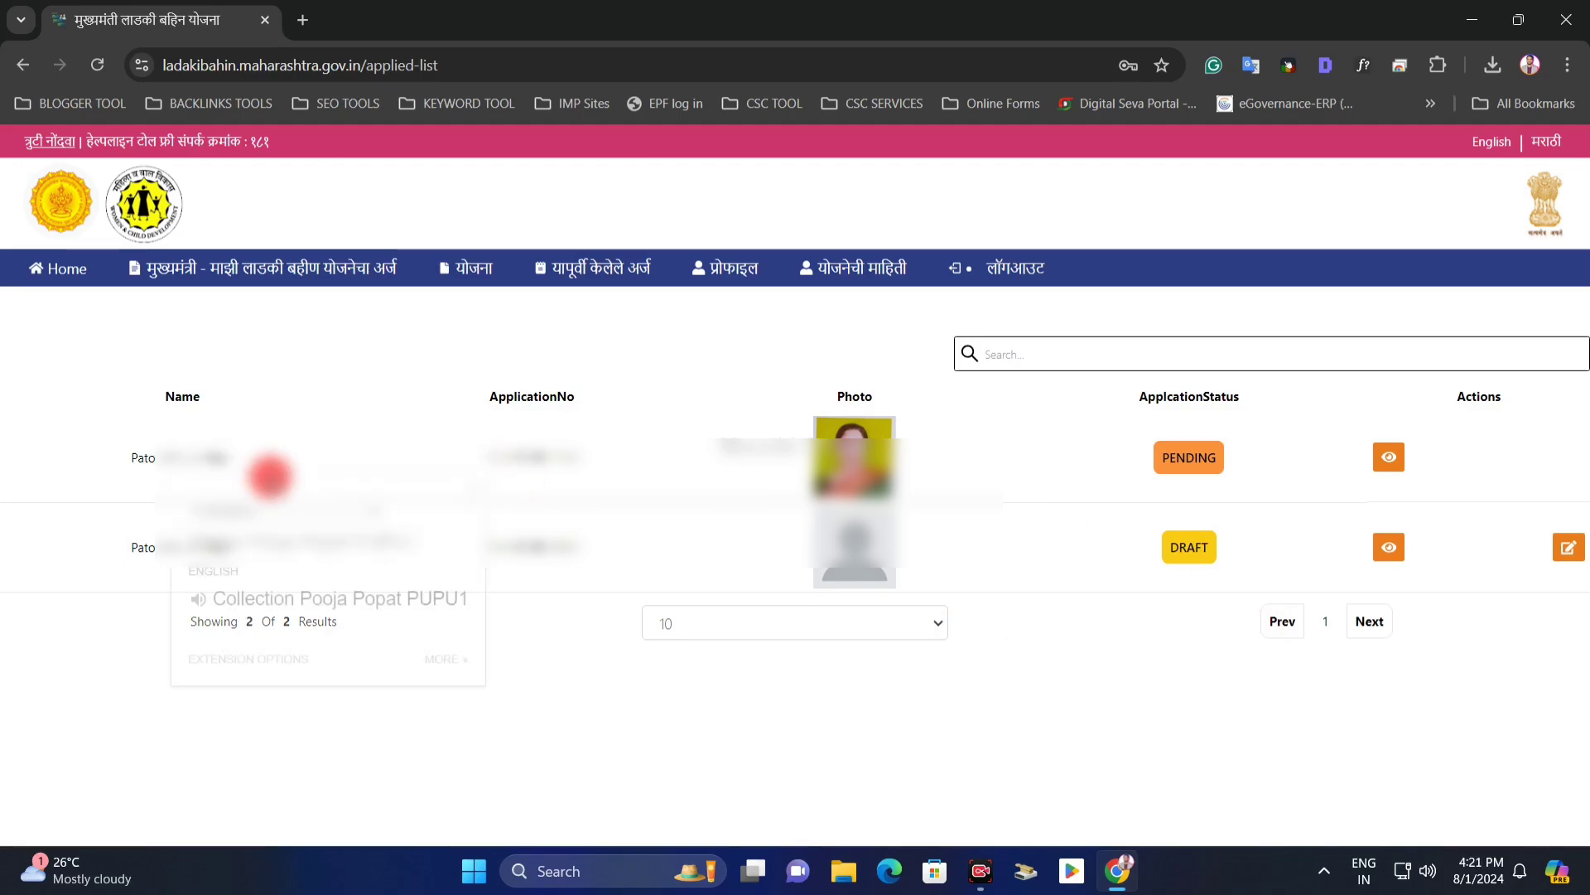
pyautogui.moveTo(153, 464); pyautogui.dragTo(546, 471)
pyautogui.click(615, 461)
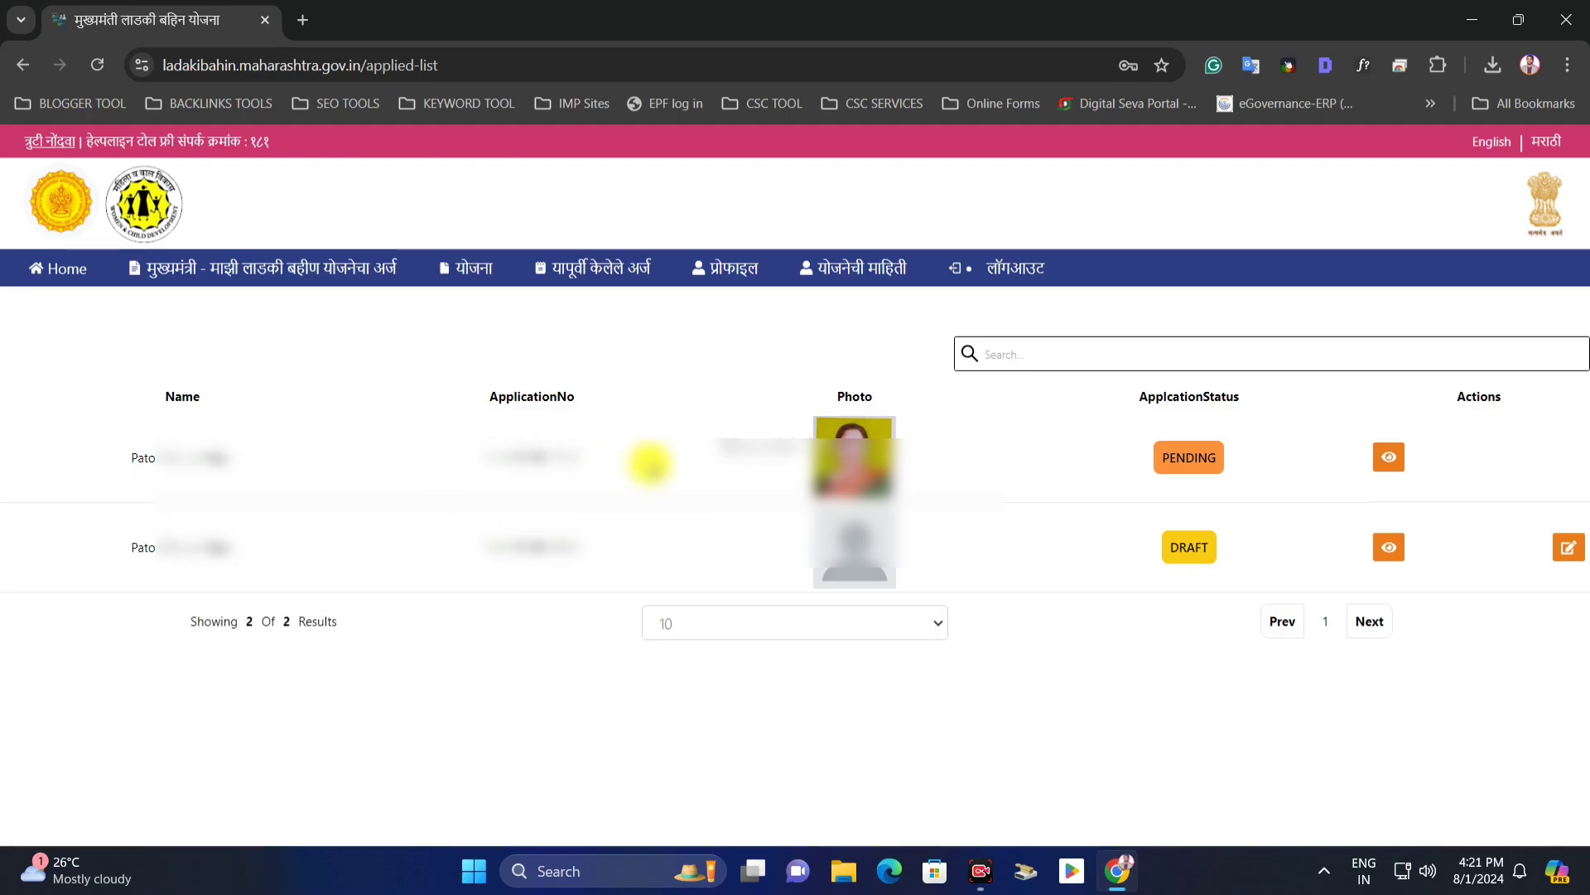
pyautogui.moveTo(158, 461); pyautogui.dragTo(972, 461)
pyautogui.click(973, 459)
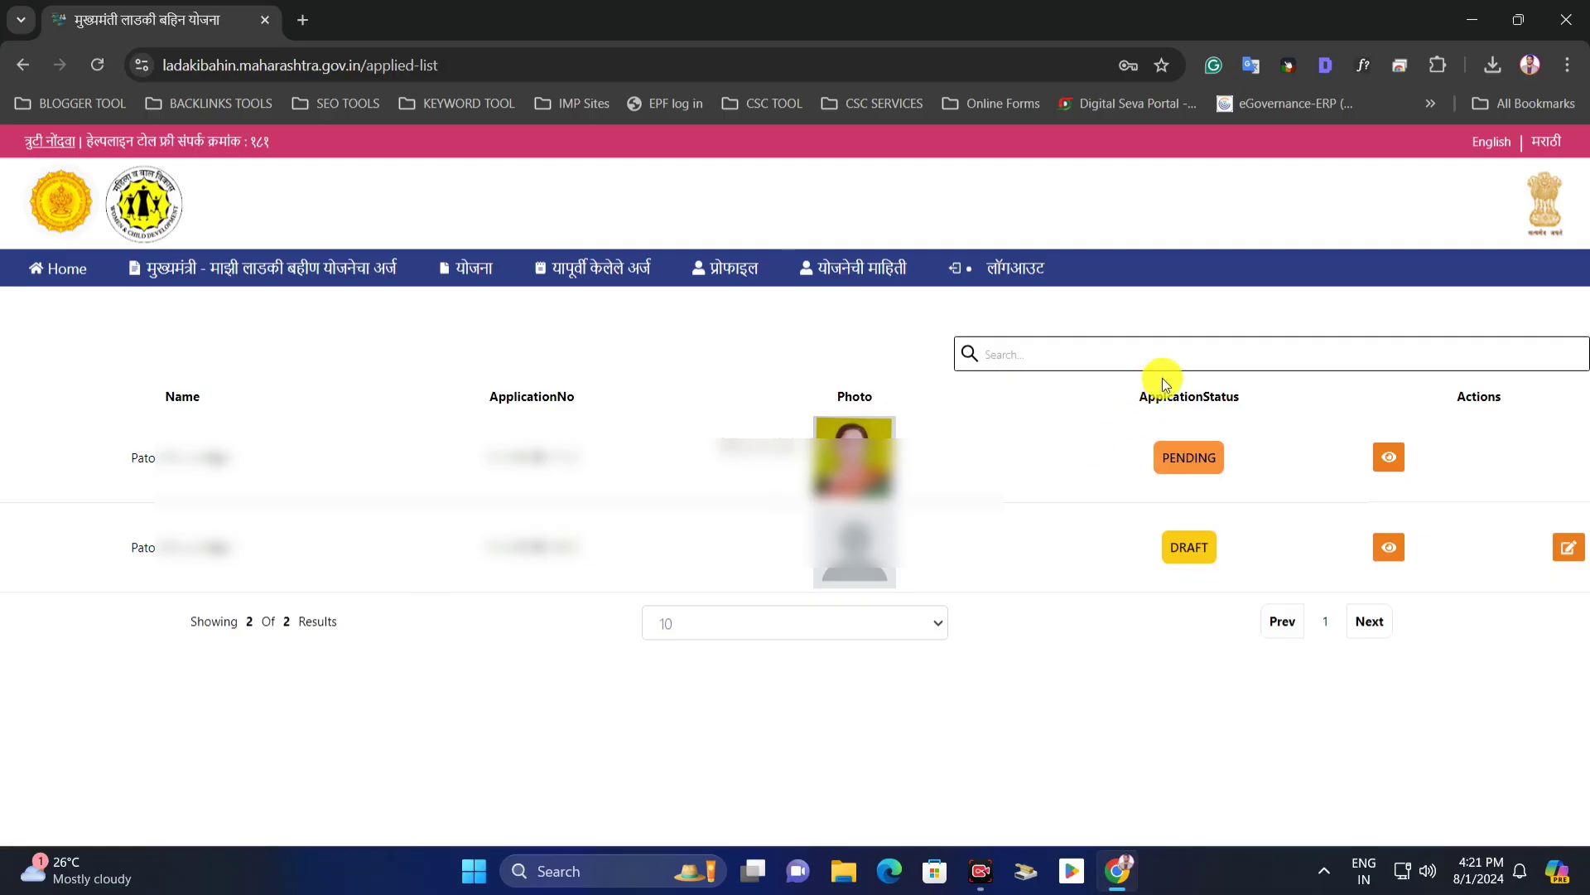
# - Check the ApplicationStatus column, confirming the new application shows PENDING
pyautogui.moveTo(1131, 406); pyautogui.dragTo(1269, 396)
pyautogui.click(1216, 457)
pyautogui.doubleClick(1193, 457)
pyautogui.click(1275, 468)
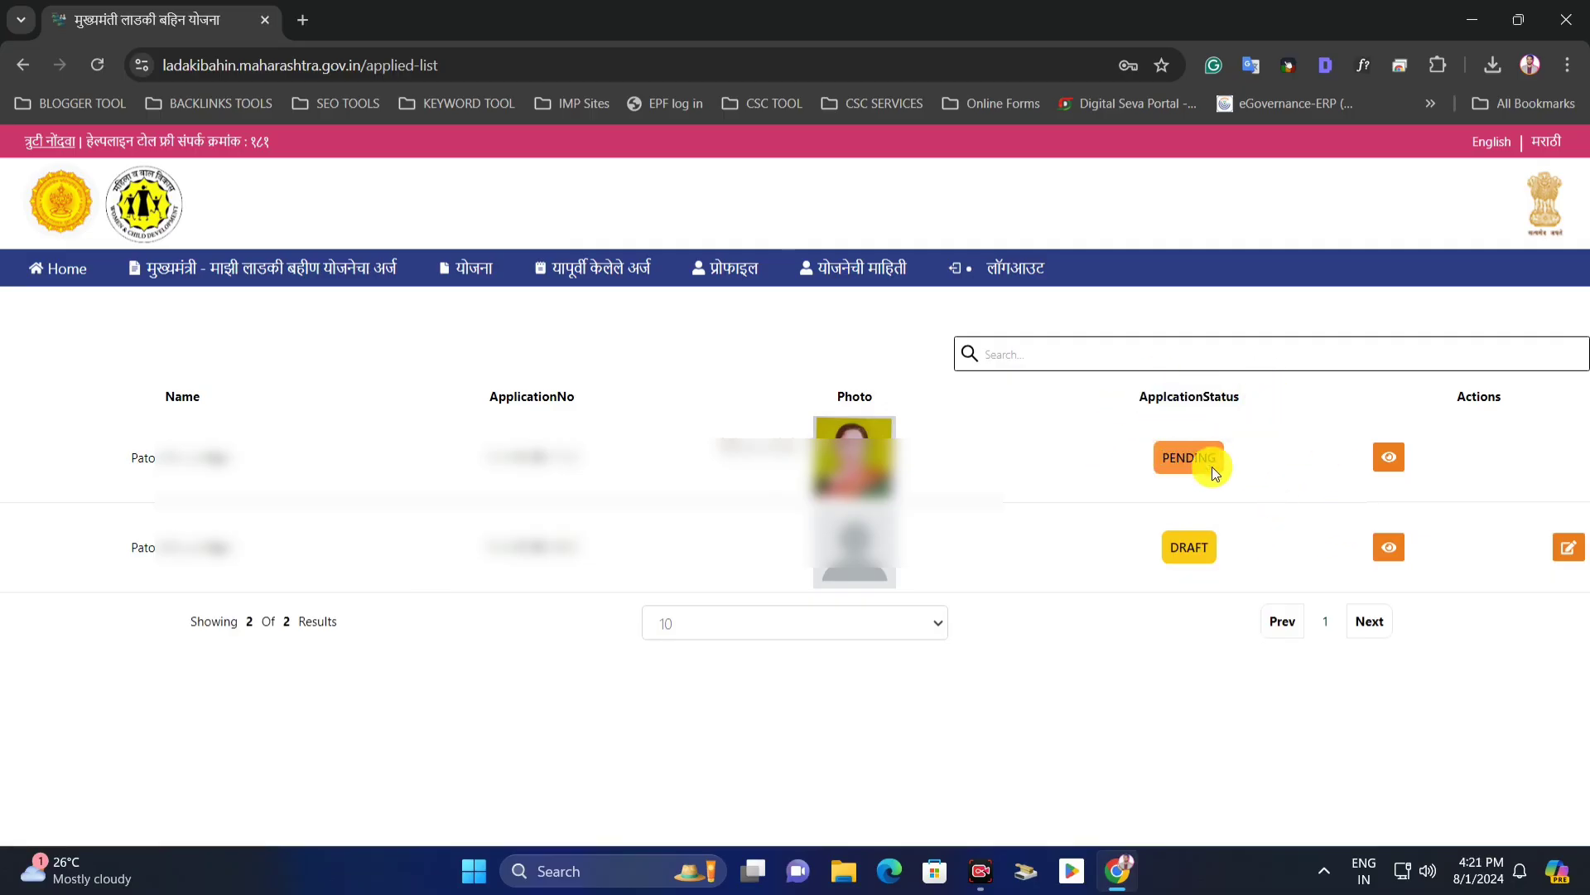
# - View the PENDING application's details and scroll through its photo, personal, bank and document sections
pyautogui.click(1389, 457)
pyautogui.scroll(-10, 986, 439)
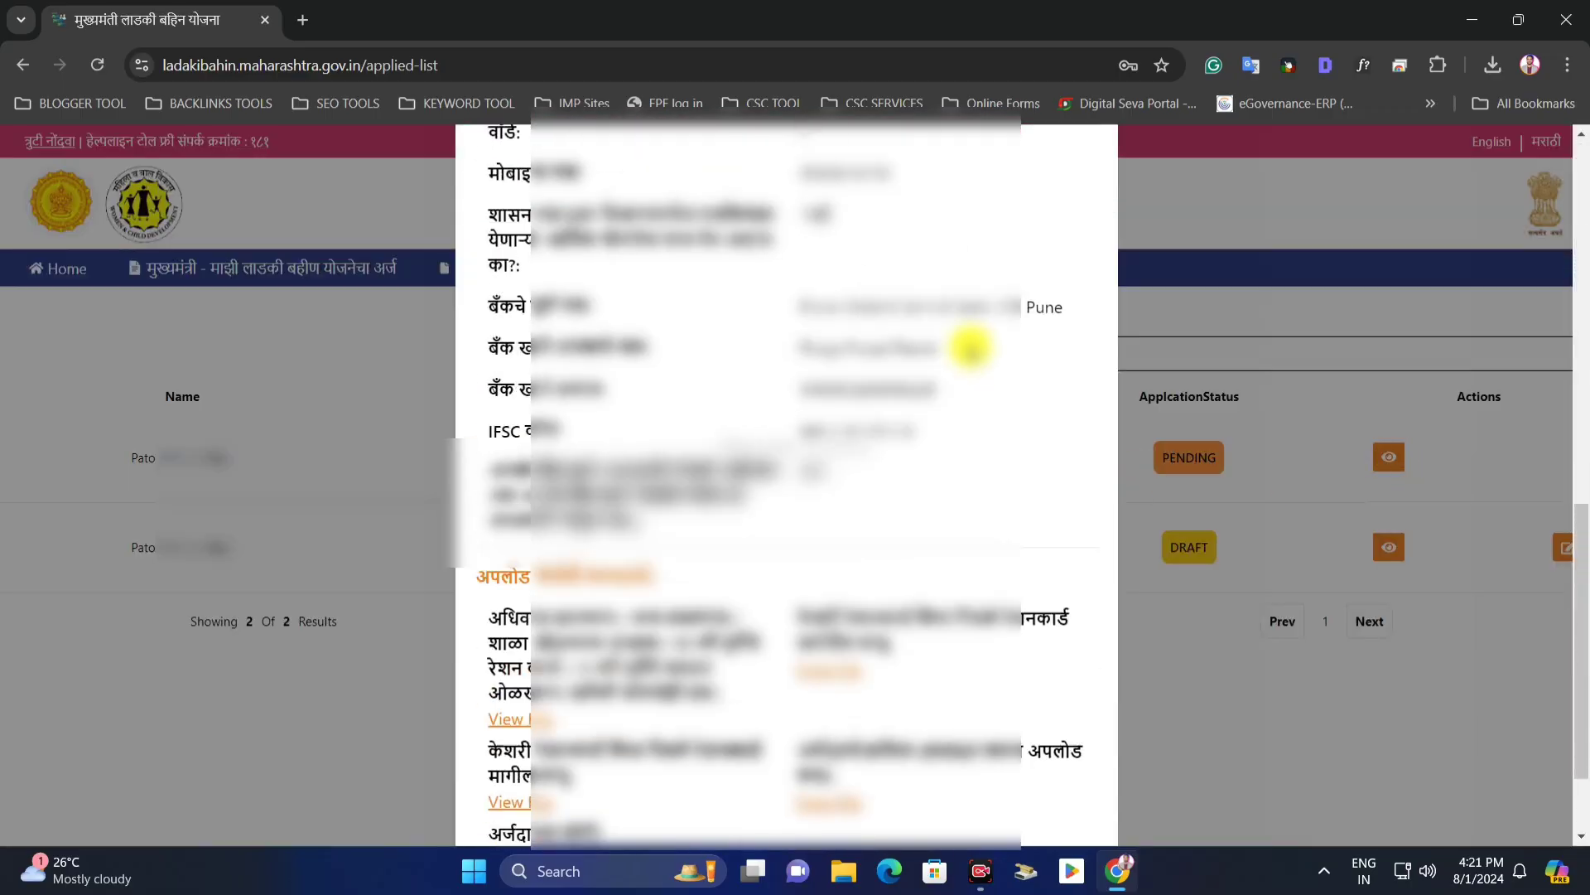
pyautogui.scroll(10, 971, 348)
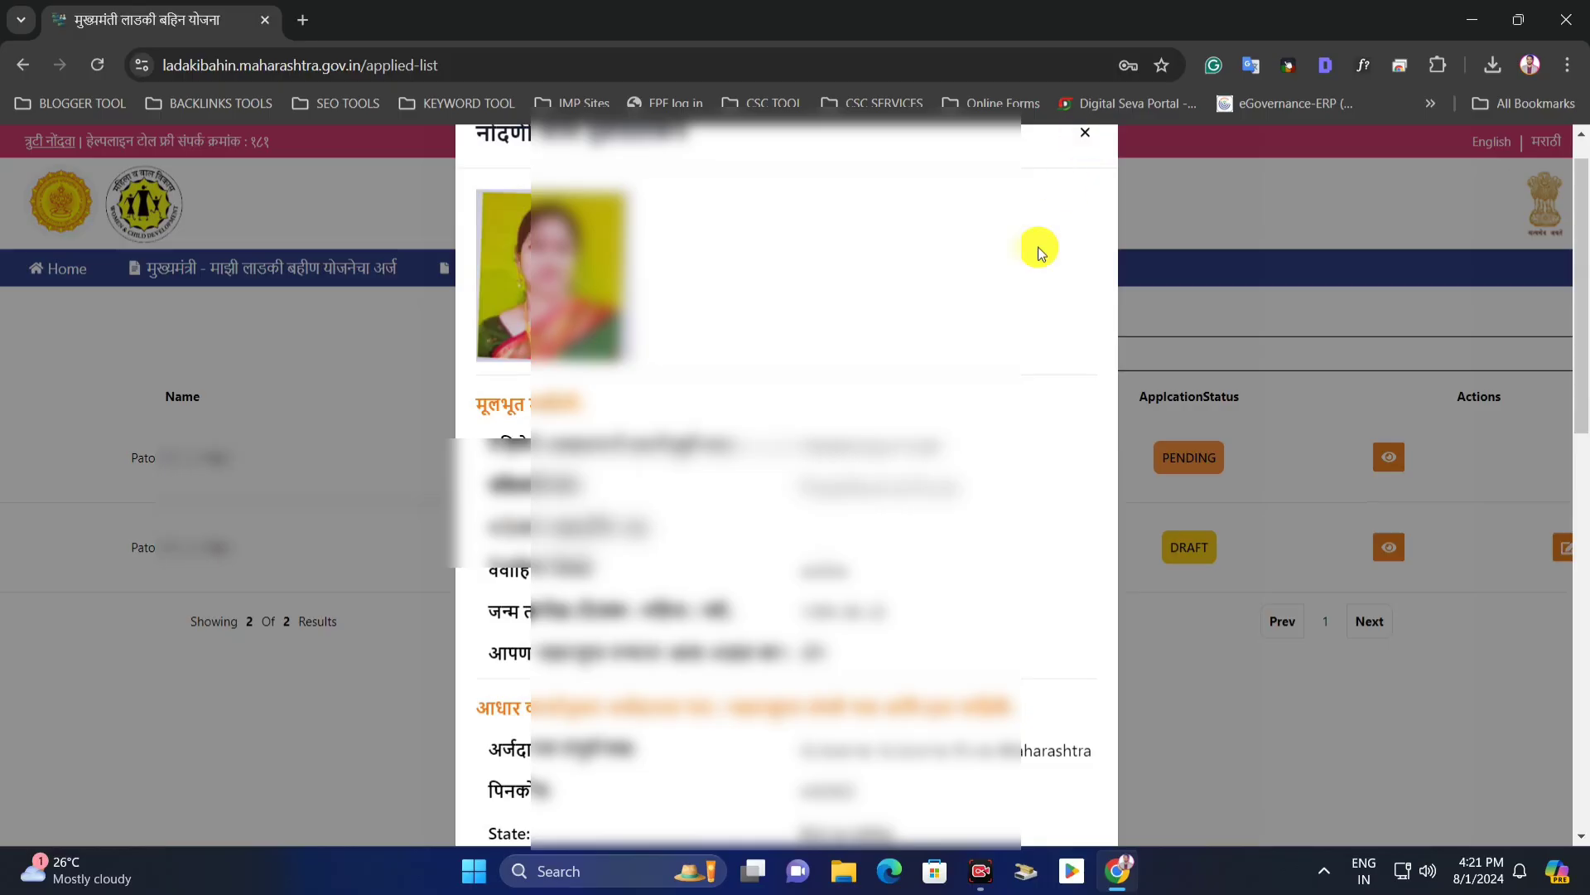
pyautogui.scroll(-8, 930, 401)
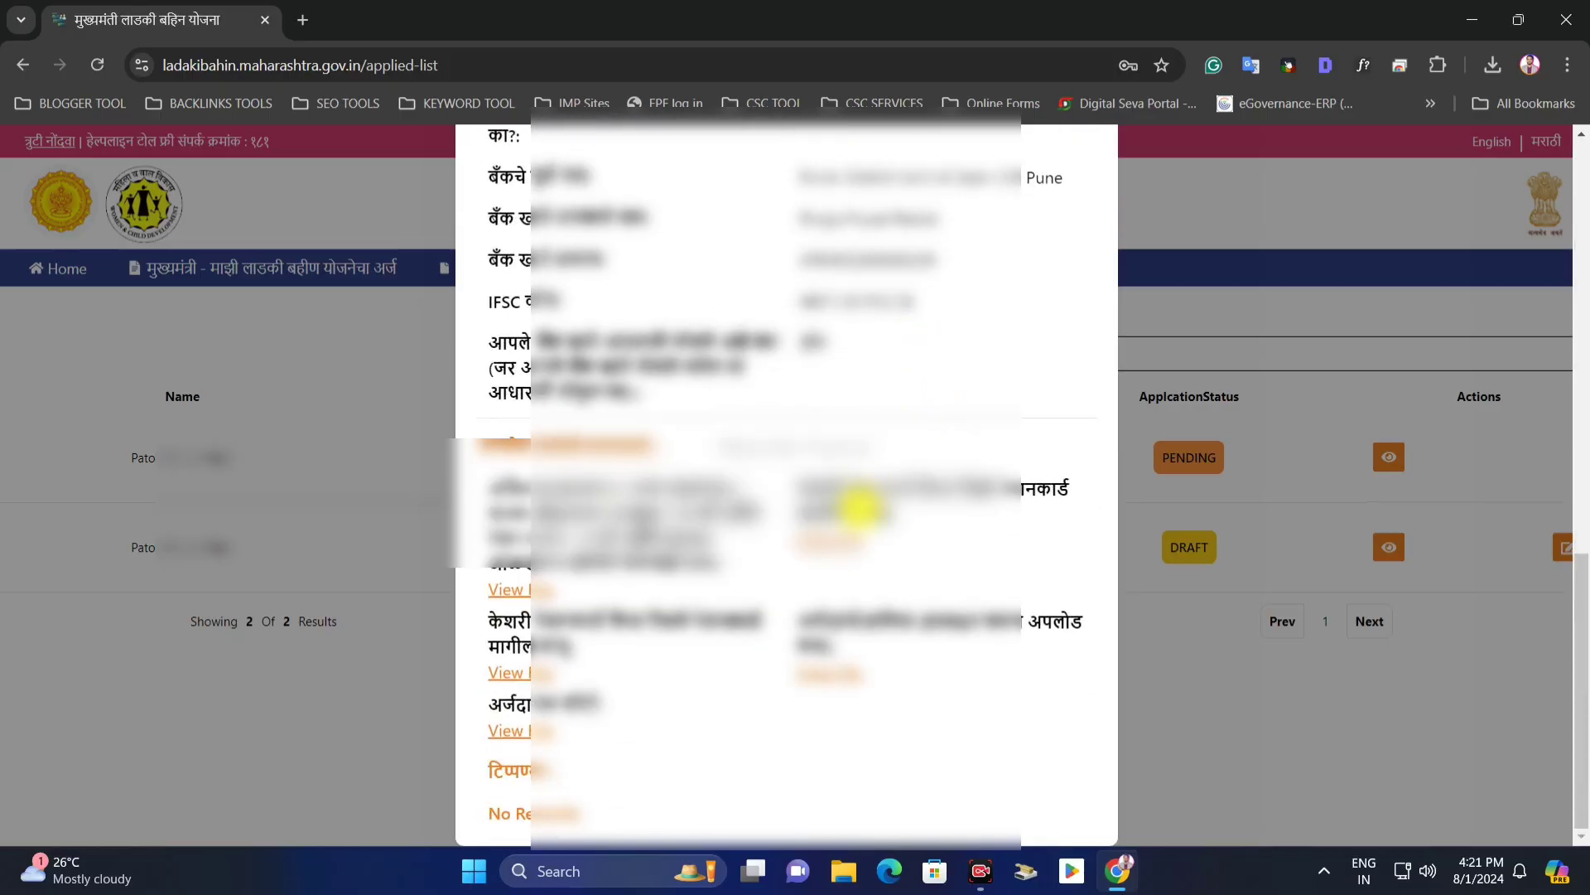
pyautogui.scroll(10, 936, 389)
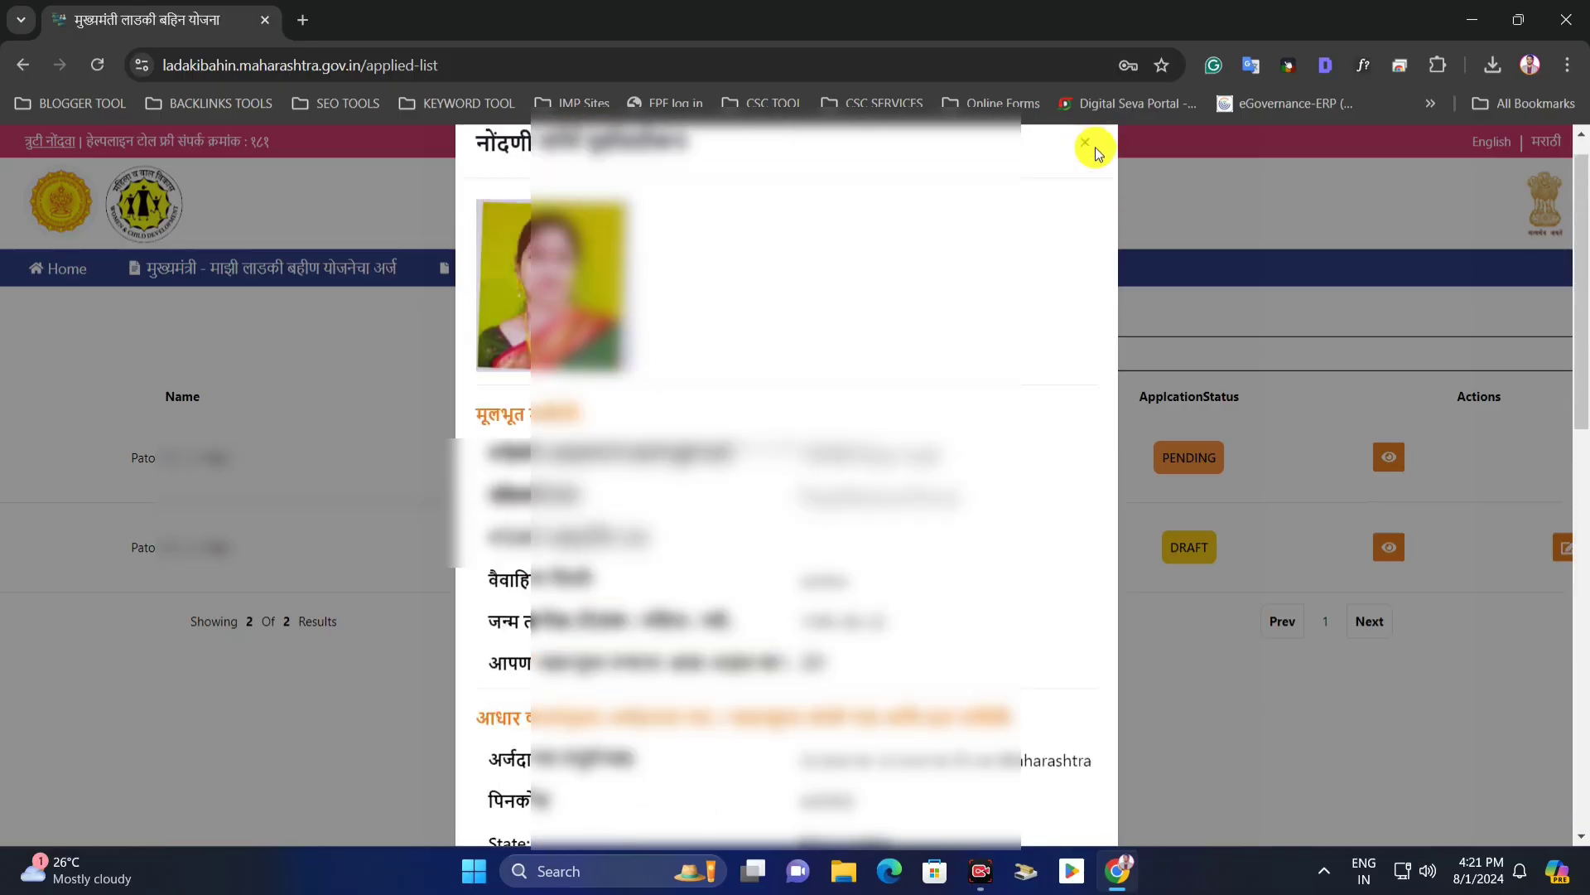